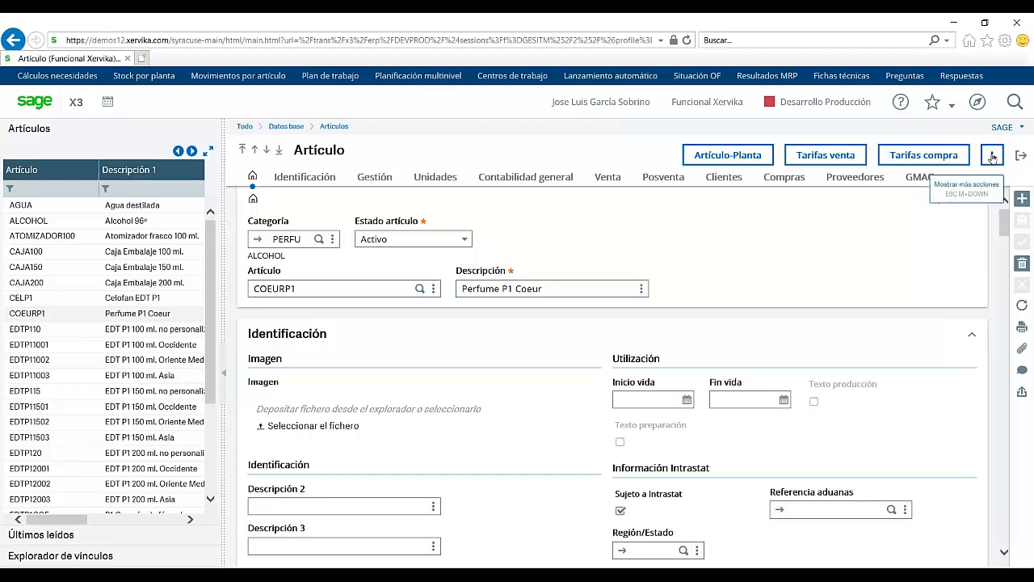
Step: Open and close the item's additional actions list
left_click(992, 155)
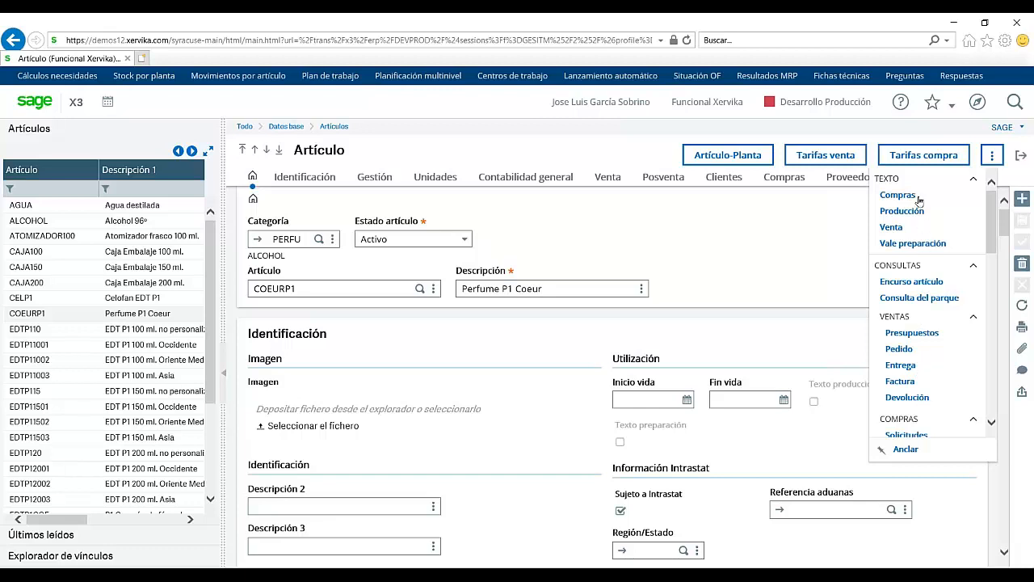
left_click(833, 292)
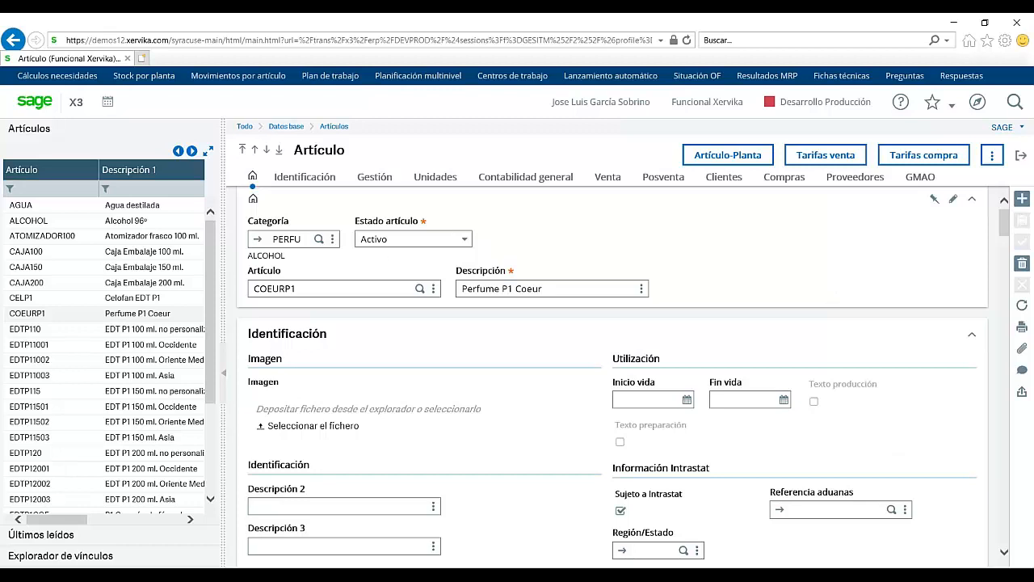
scroll(373, 181, "down", 1)
Step: Go to COEURP1's Gestión settings and keep management mode En stock
left_click(373, 181)
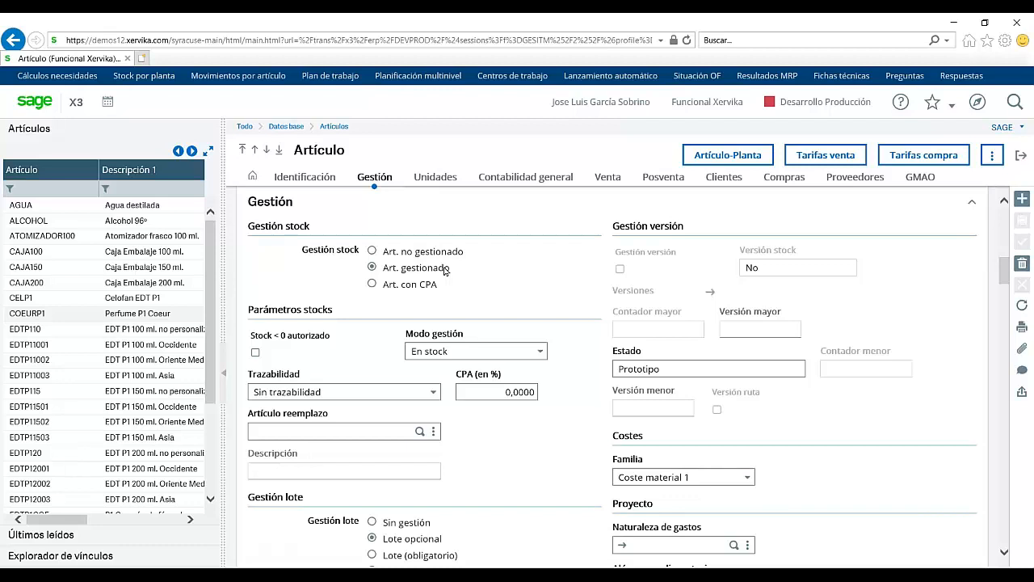
left_click(541, 354)
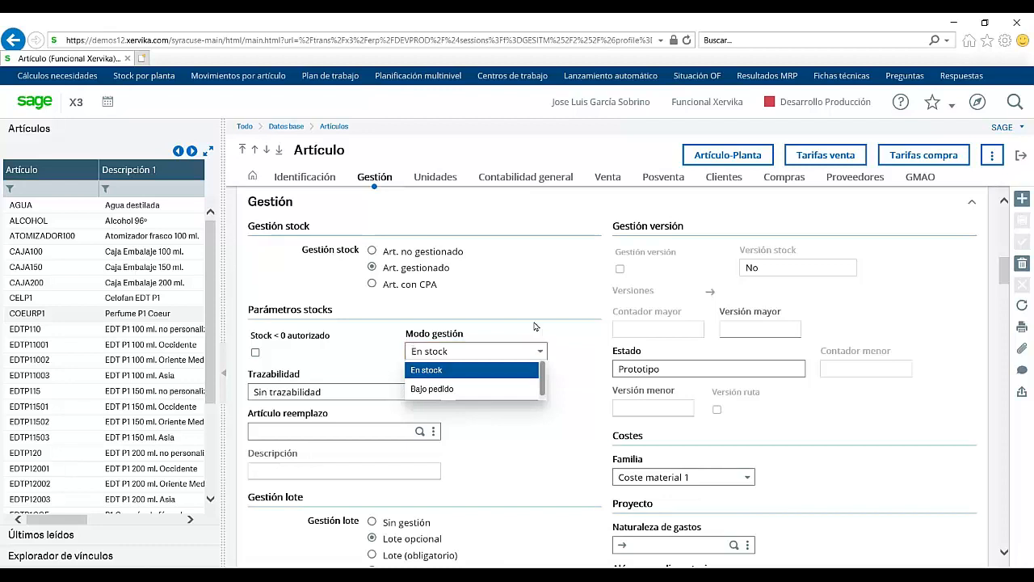
left_click(443, 370)
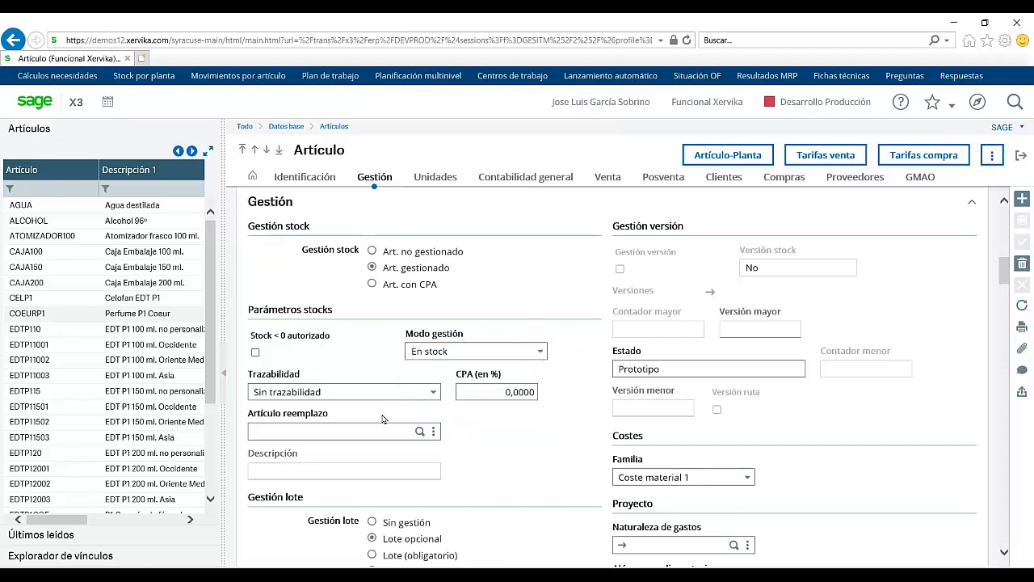
Step: Scroll down to the Unidades section showing stock unit UN, weight KG, volume M3
left_click(1004, 555)
left_click(1005, 554)
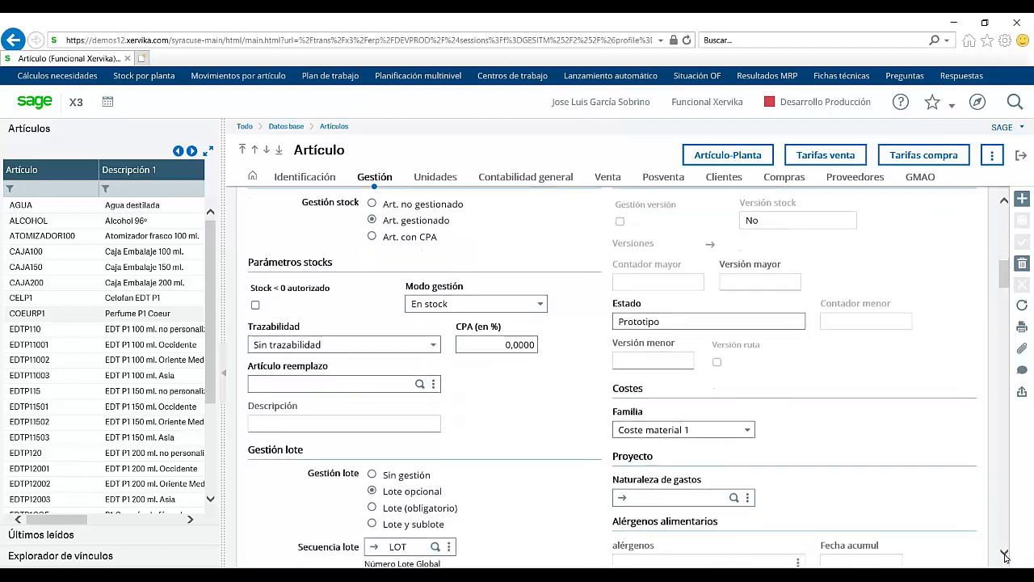
left_click(1004, 554)
left_click(1005, 556)
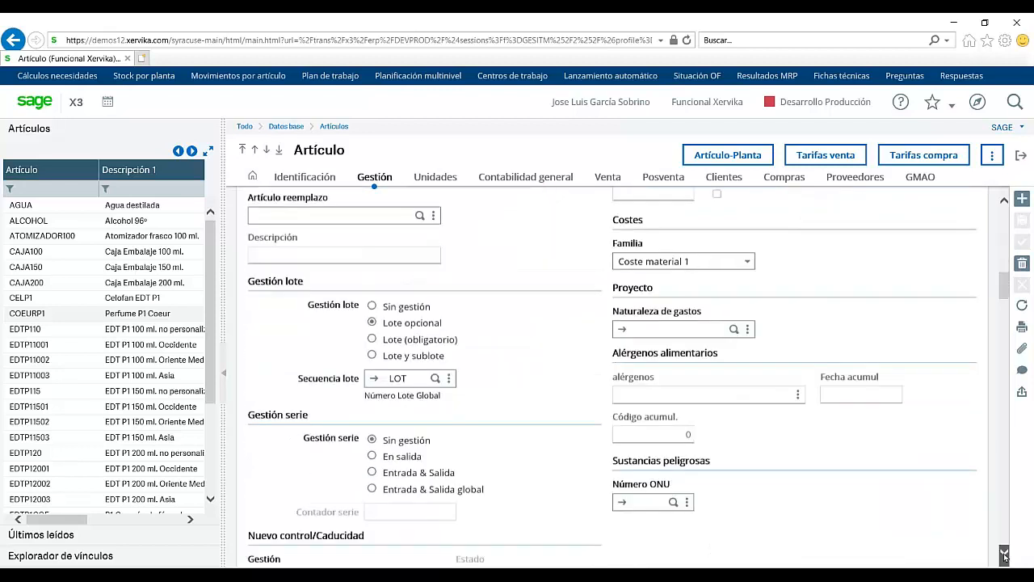
left_click(1005, 556)
scroll(529, 349, "down", 1)
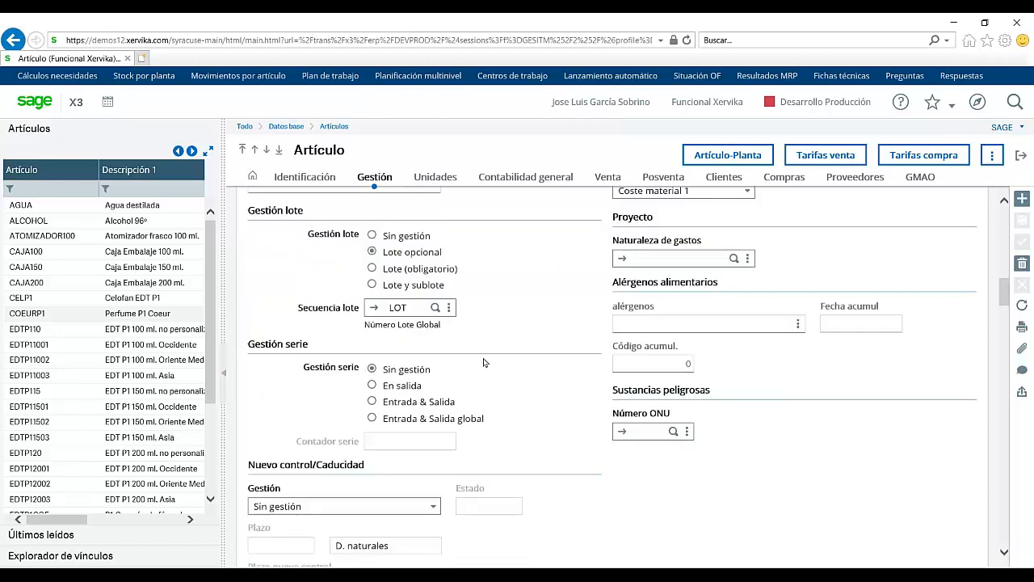
left_click(1005, 553)
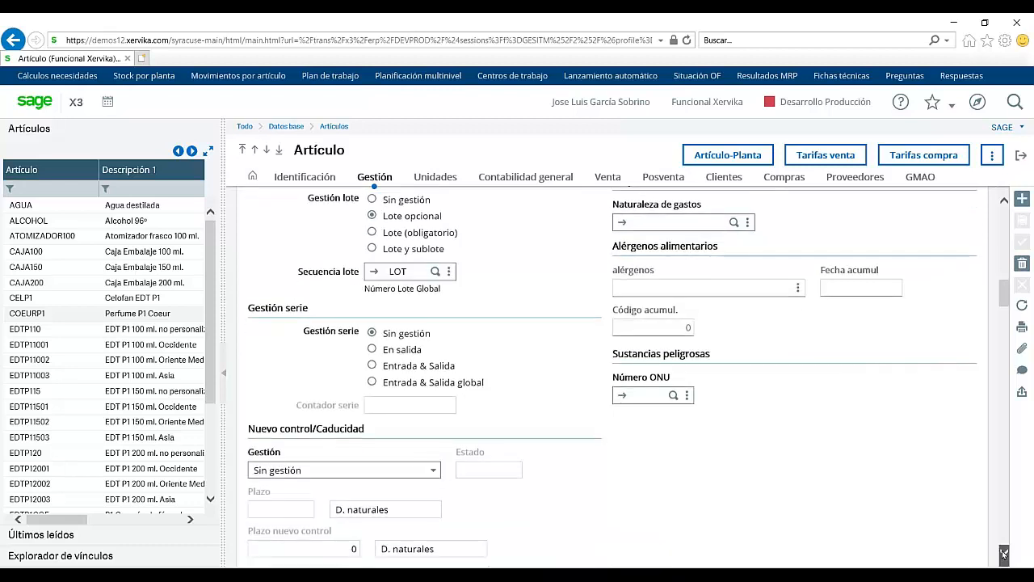
left_click_drag(1004, 554, 1004, 552)
left_click(1004, 552)
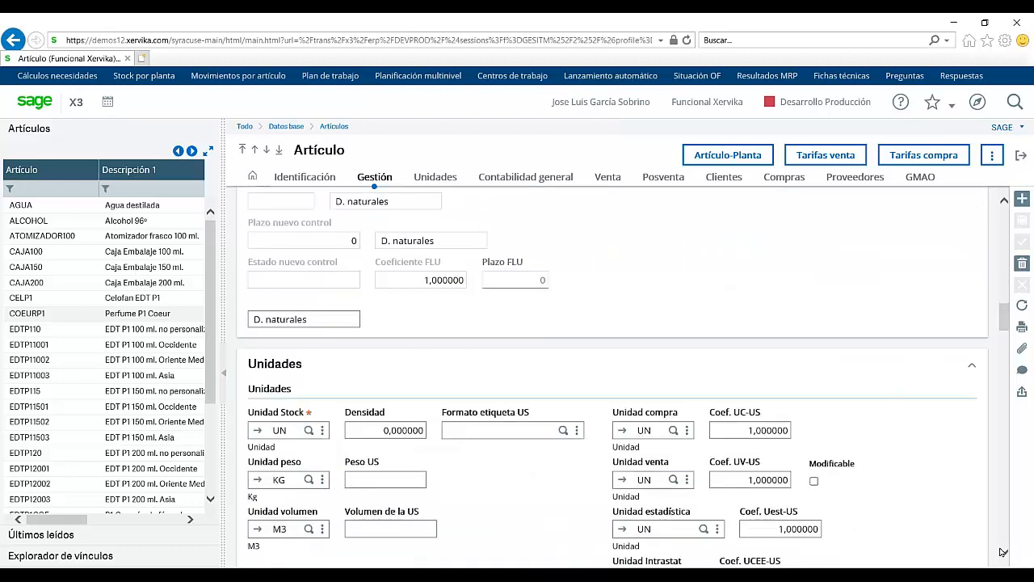
left_click(1003, 552)
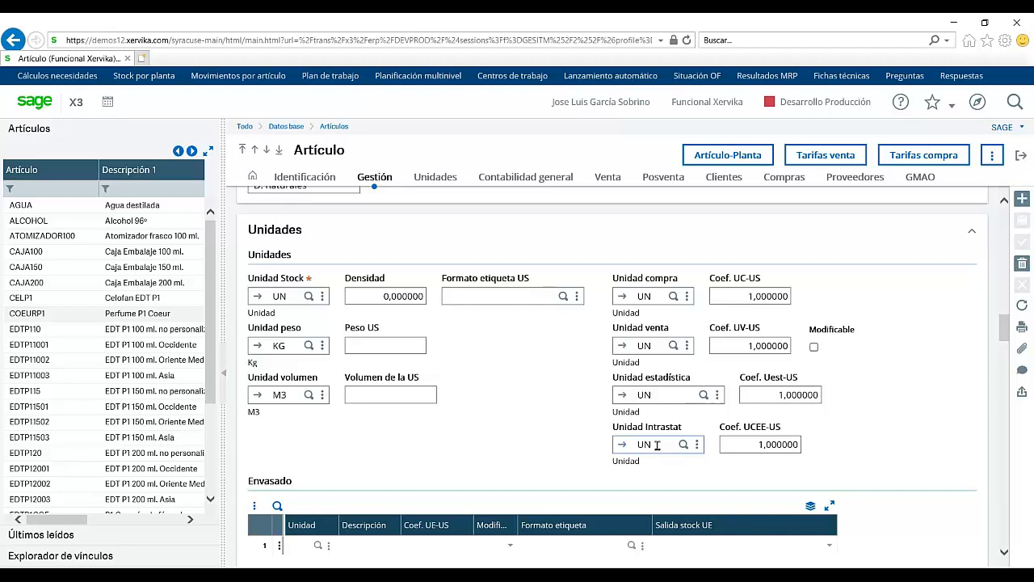
Step: Add packaging unit CAJ in row 1 with 10 stock units per box, modifiable Sí
left_click(1003, 554)
left_click(1004, 554)
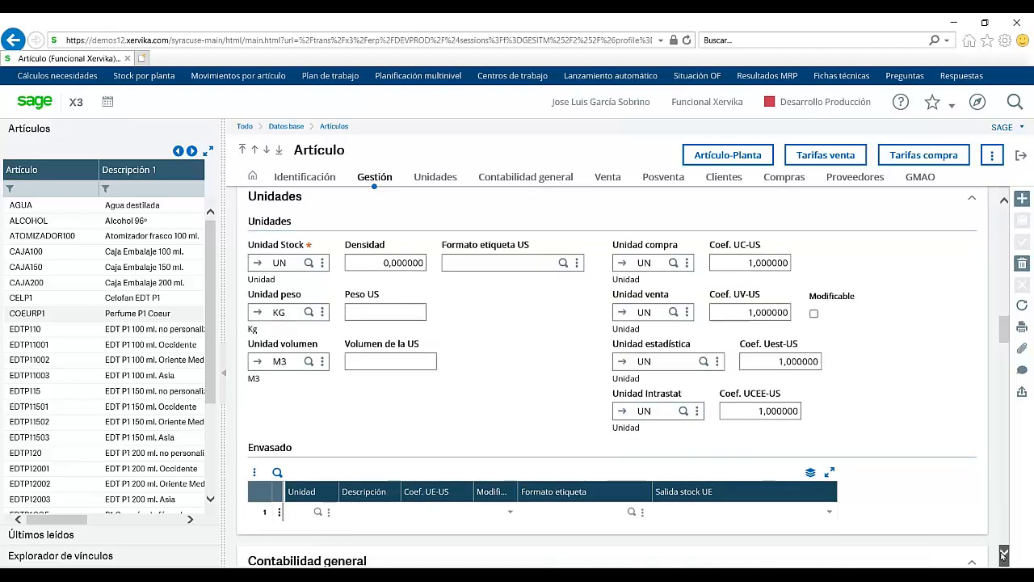
left_click(1003, 554)
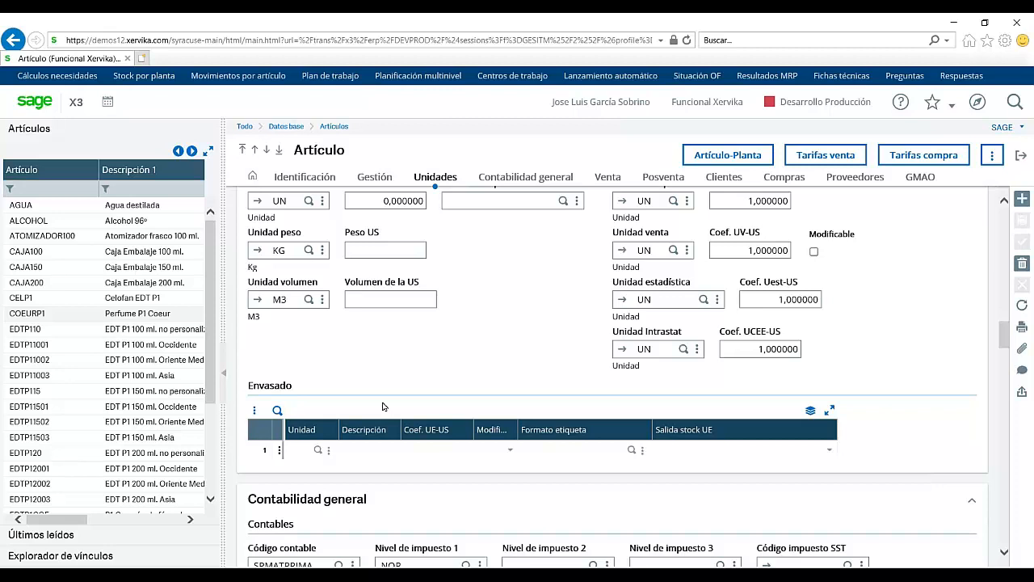
left_click(316, 451)
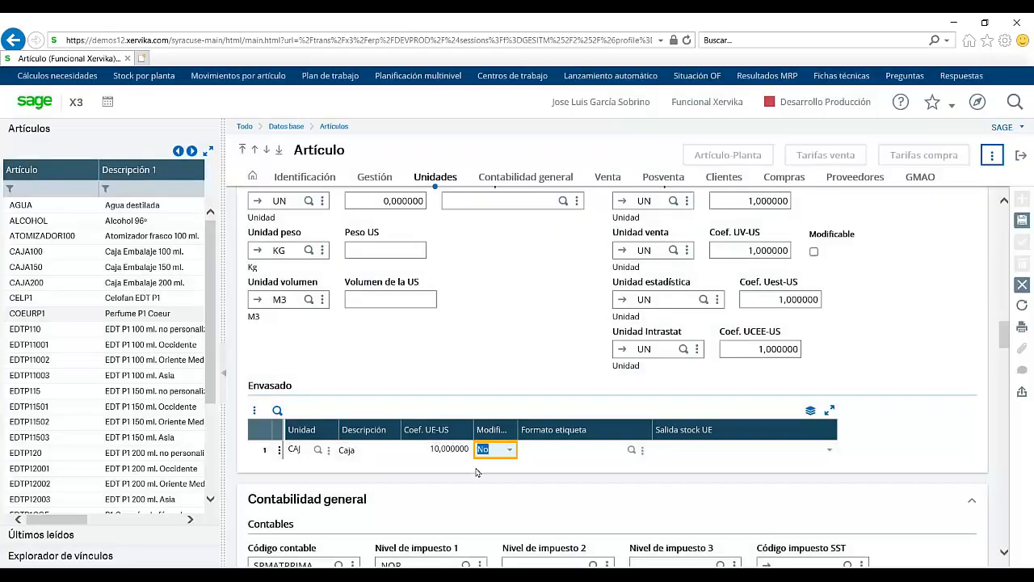
key("Tab")
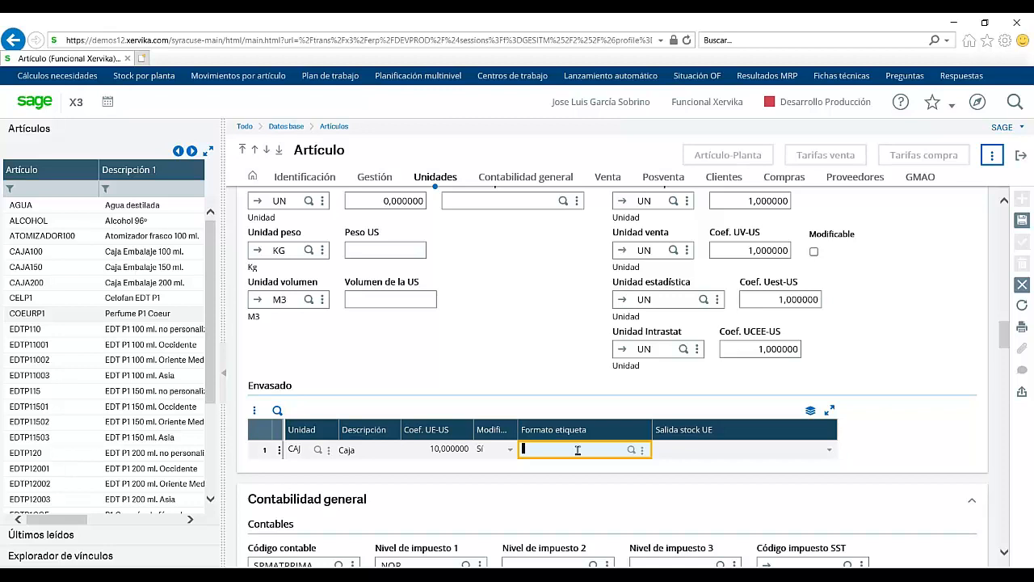
left_click(928, 249)
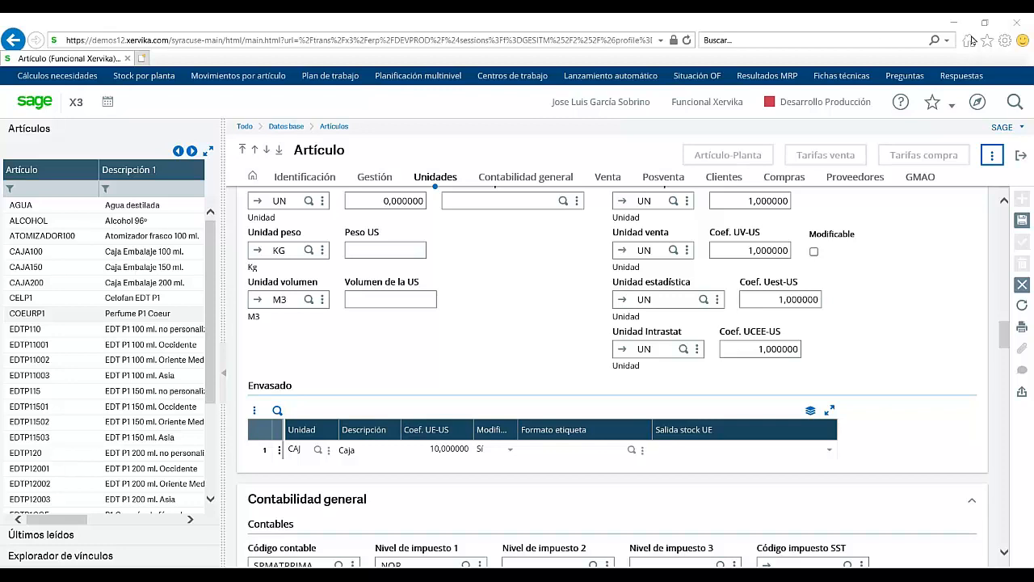
Step: Save item COEURP1 and acknowledge the Desempaquetar stock exit message
left_click(1022, 221)
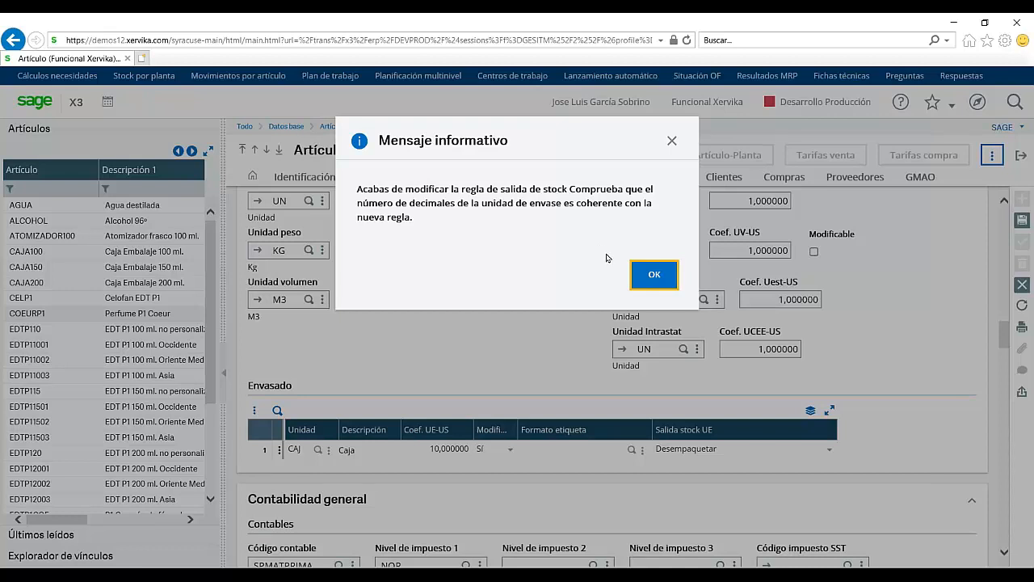
left_click(641, 278)
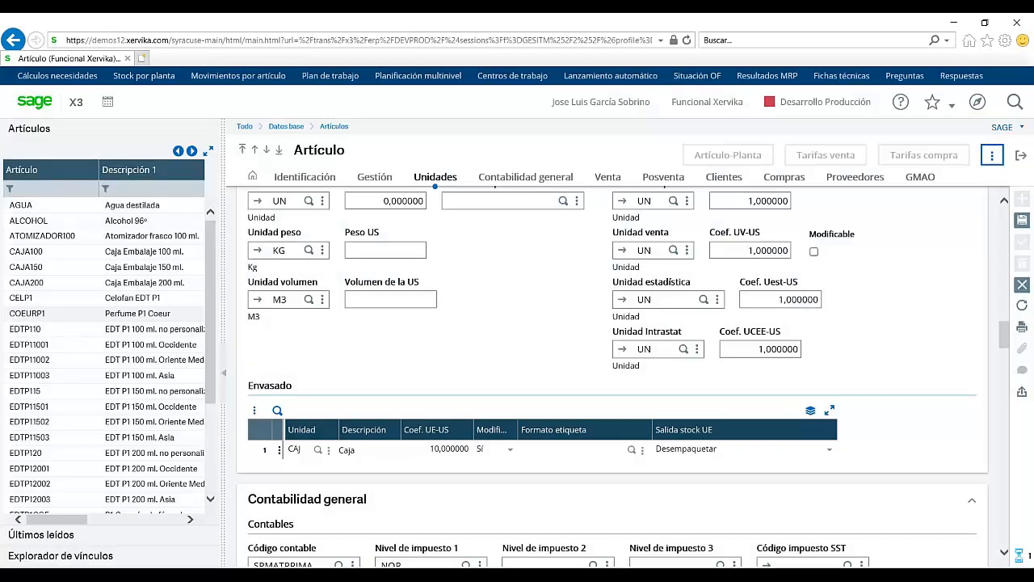
Step: Check COEURP1's Compras settings, leaving the reorder lead time at 10 days
left_click(778, 180)
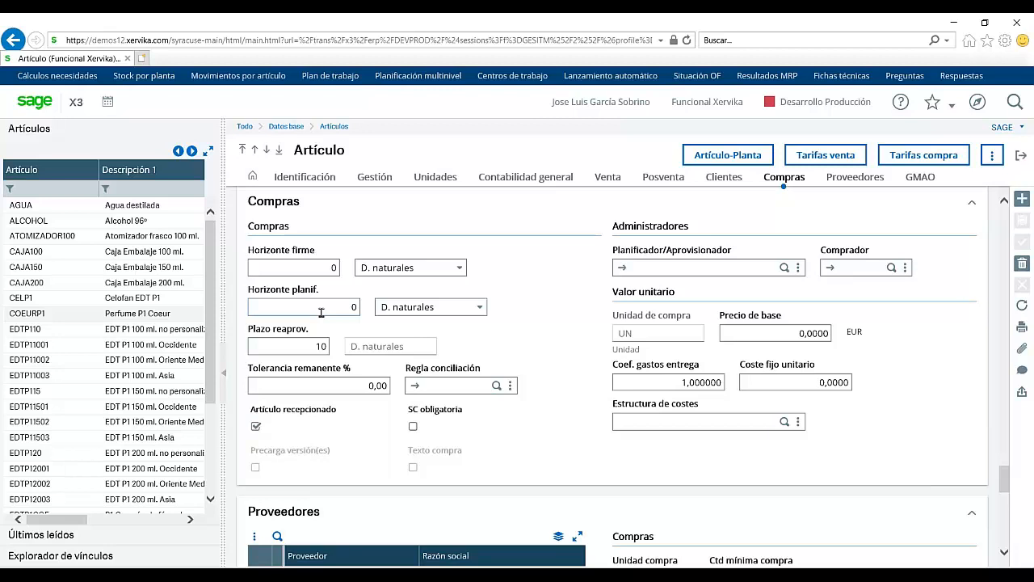
left_click(289, 342)
left_click(471, 332)
Step: Change supplier ES0004's purchase unit from UN to CAJ, accepting the warnings
left_click(845, 185)
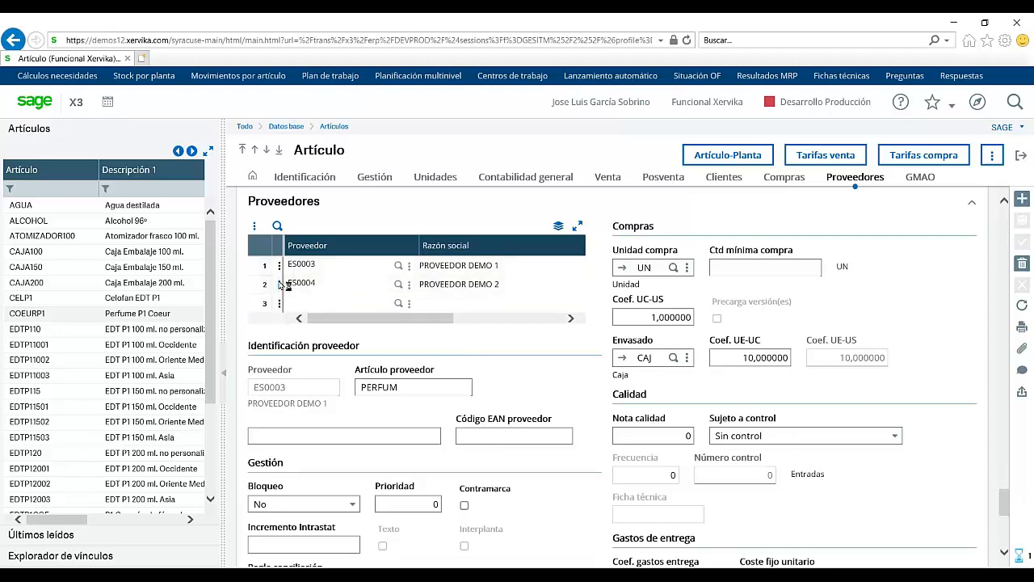
left_click(300, 283)
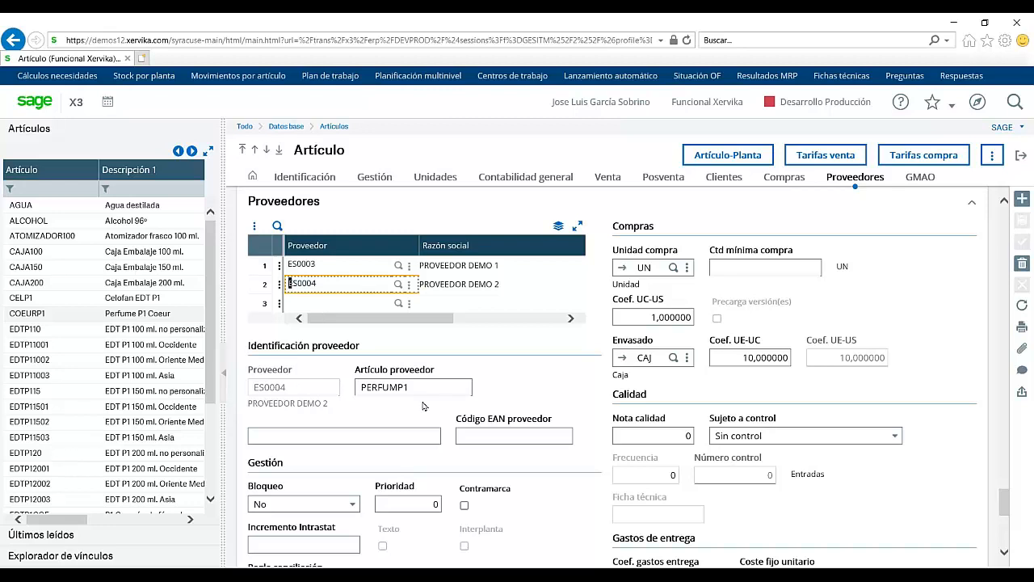
left_click(659, 268)
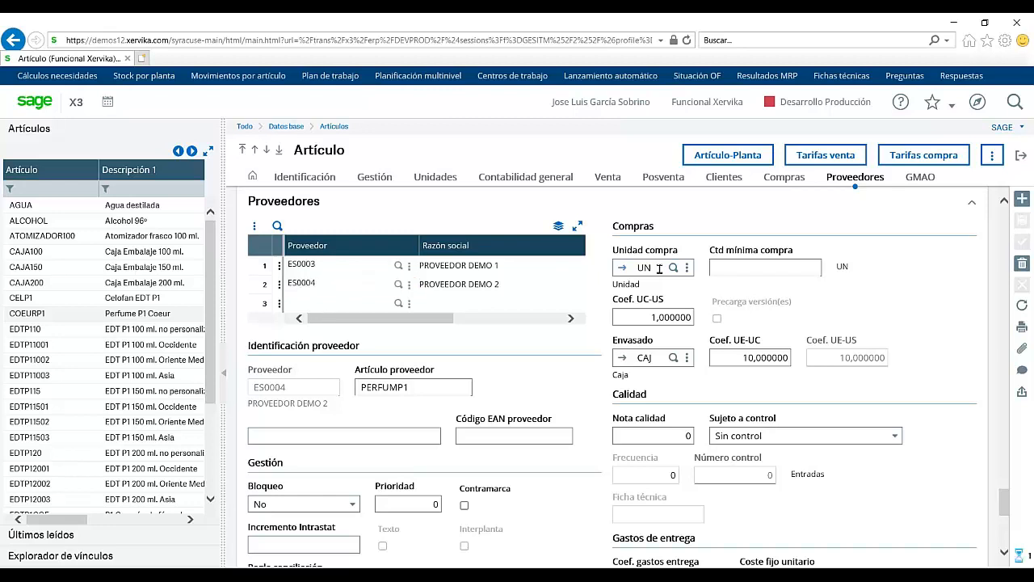
key("BackSpace")
type("caj")
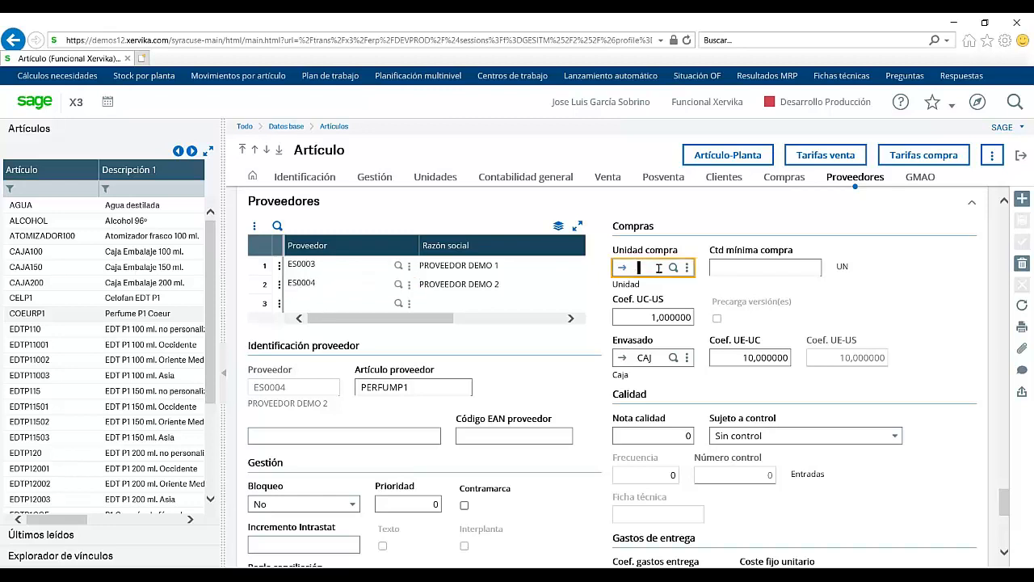
key("Tab")
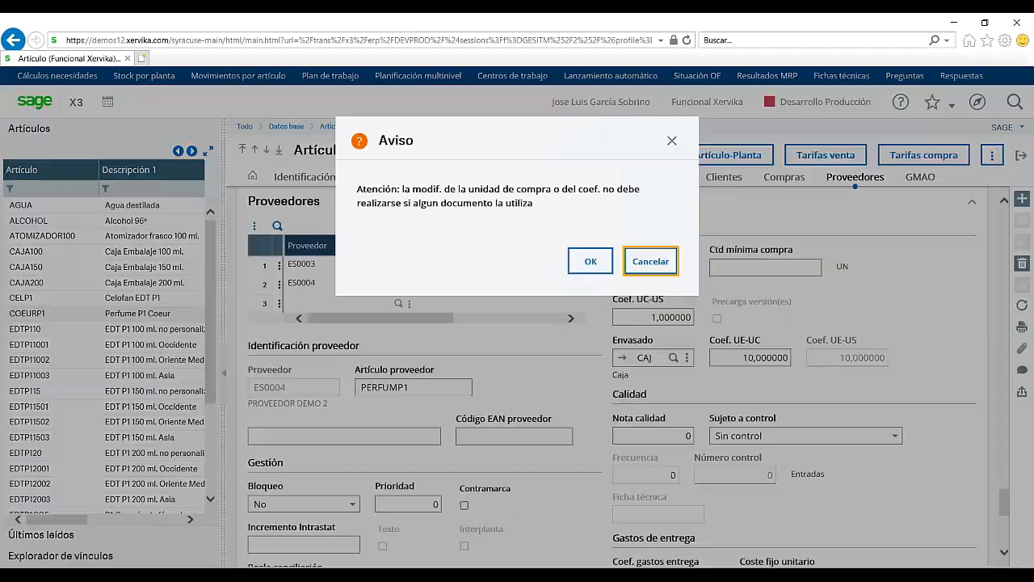
key("Return")
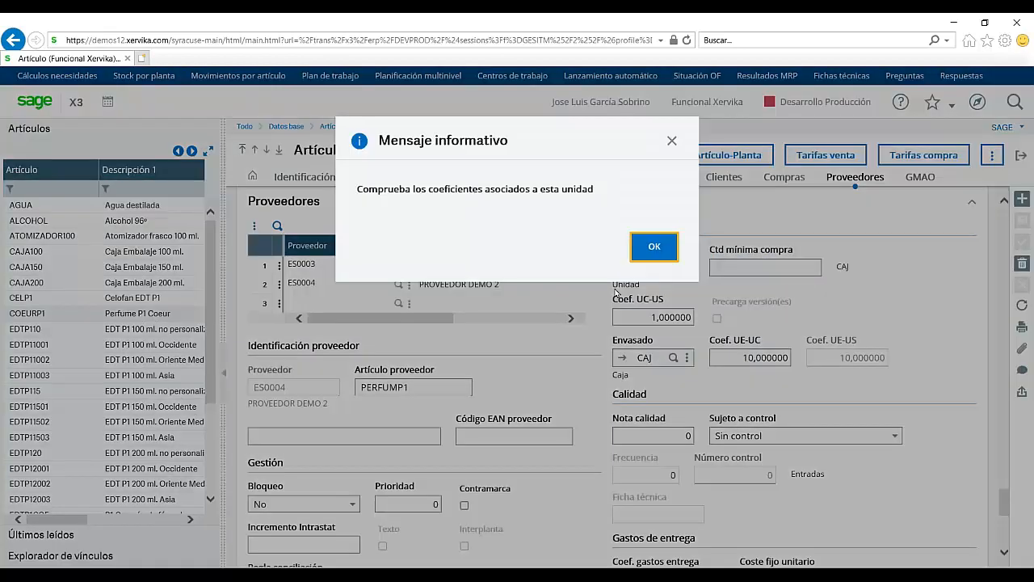
key("Return")
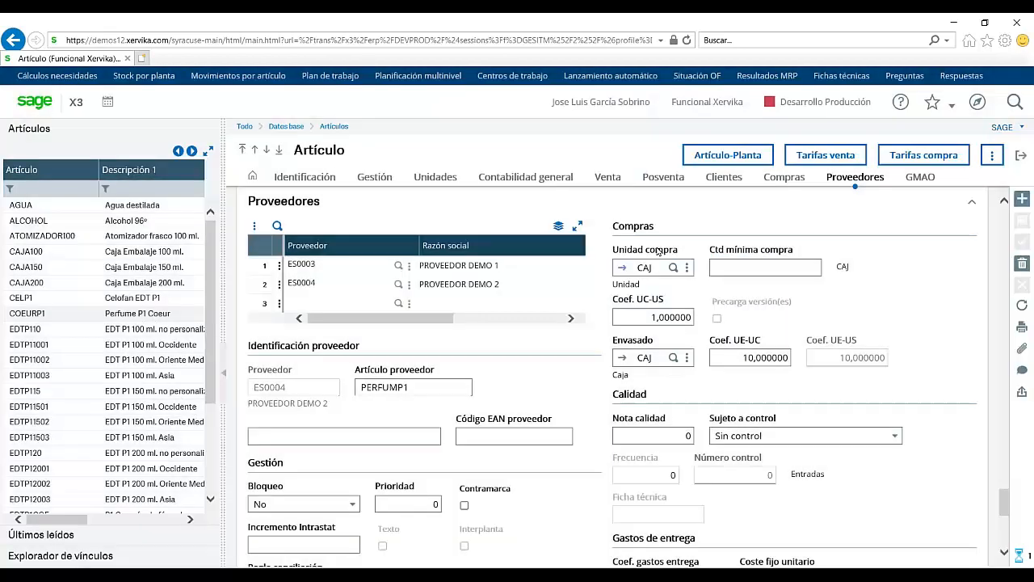
Step: Enter purchase coefficient 10, acknowledge the warning, then cancel the unsaved item changes
left_click_drag(648, 317, 691, 319)
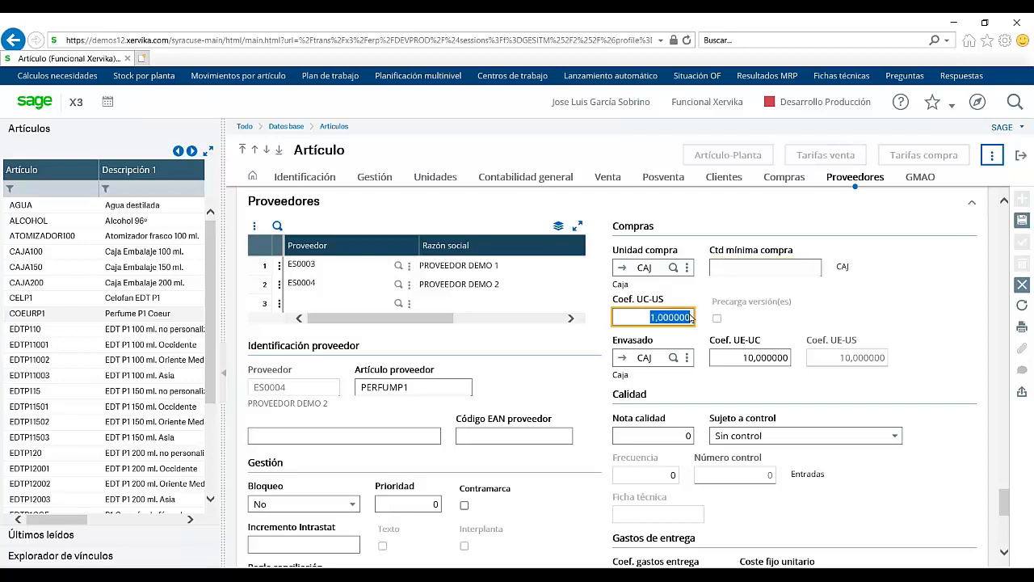
type("10")
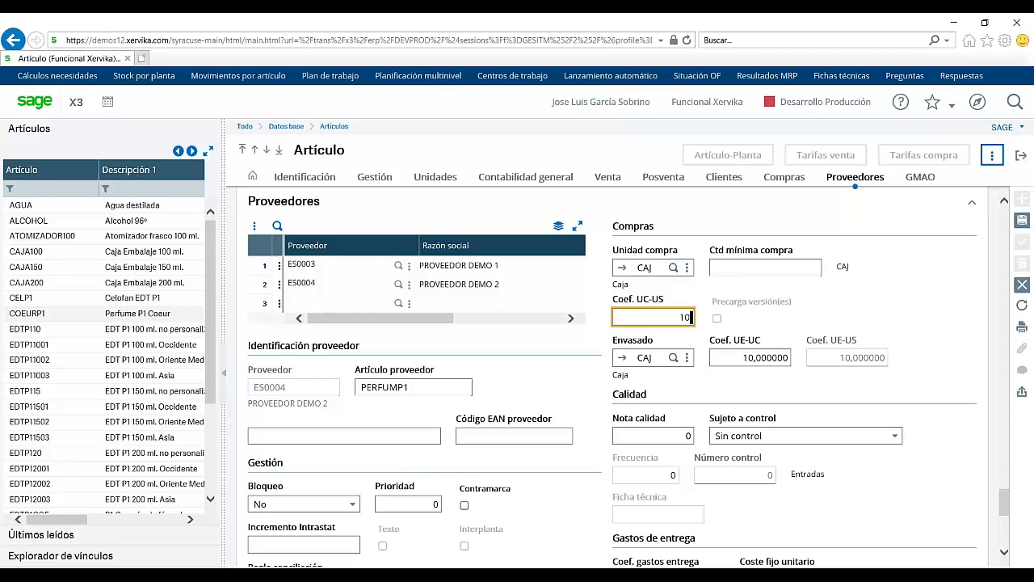
key("Tab")
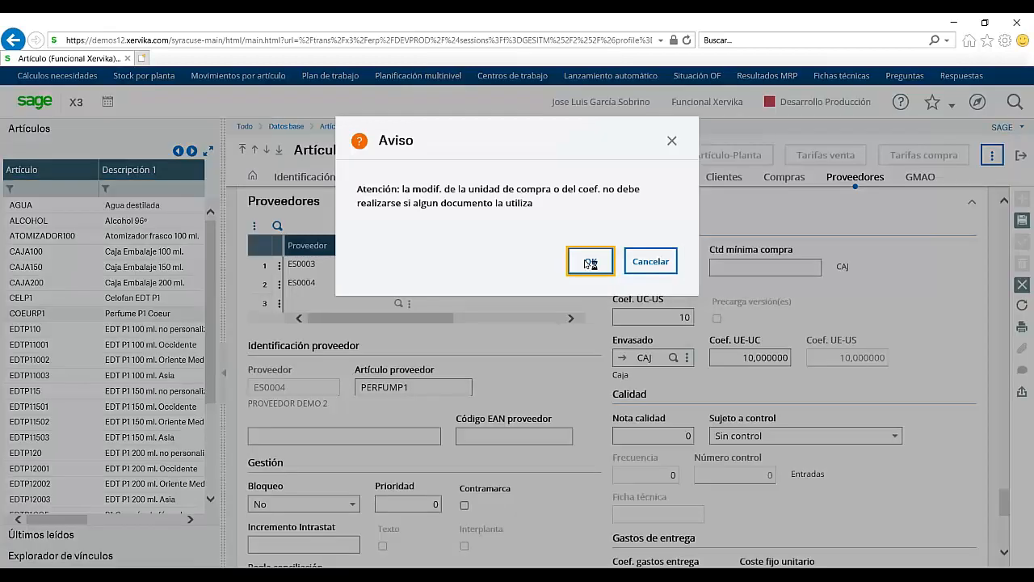
left_click(591, 261)
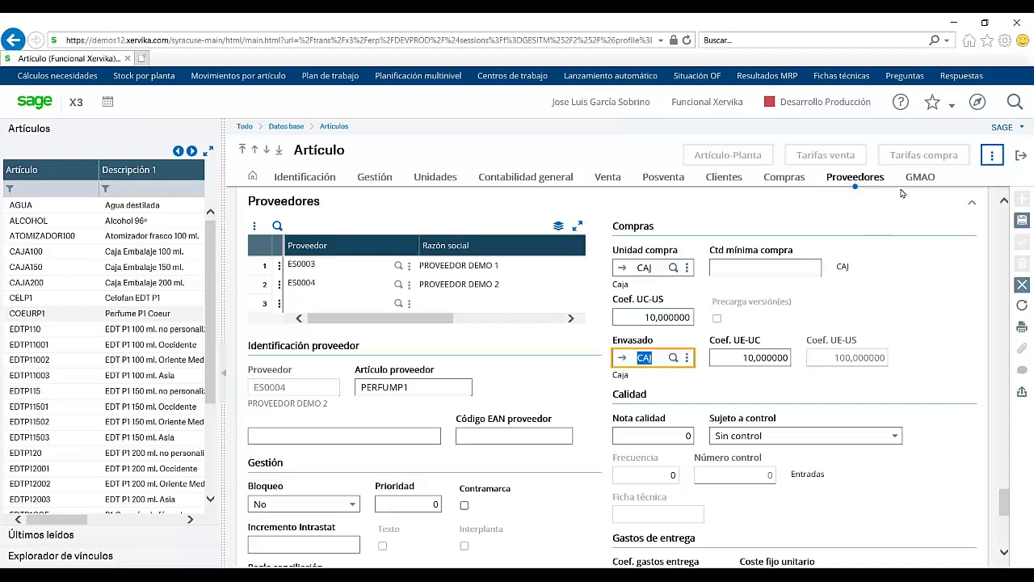
left_click(1022, 285)
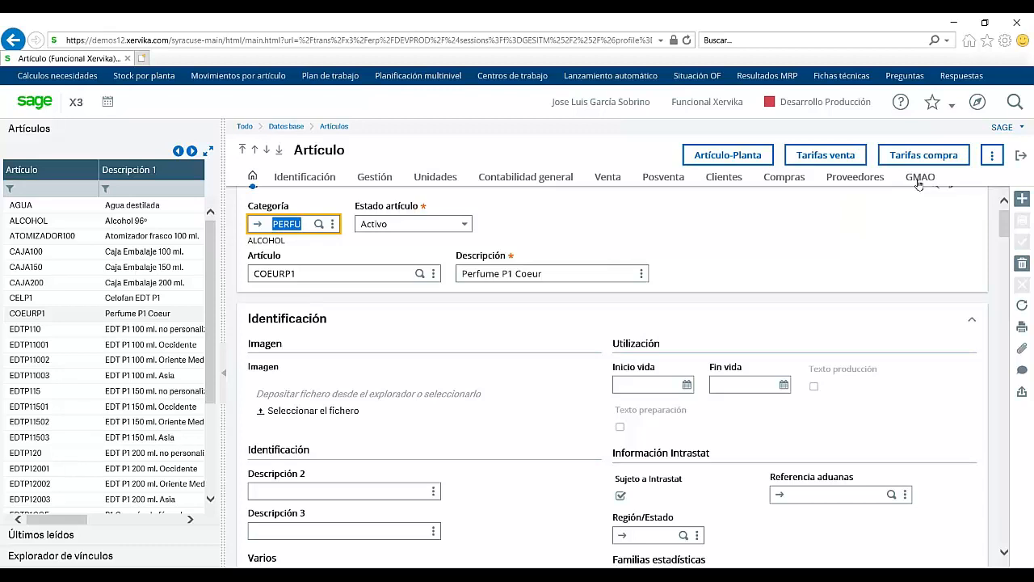
Step: View the GMAO section, then open COEURP1's Artículo-Planta record
left_click(918, 184)
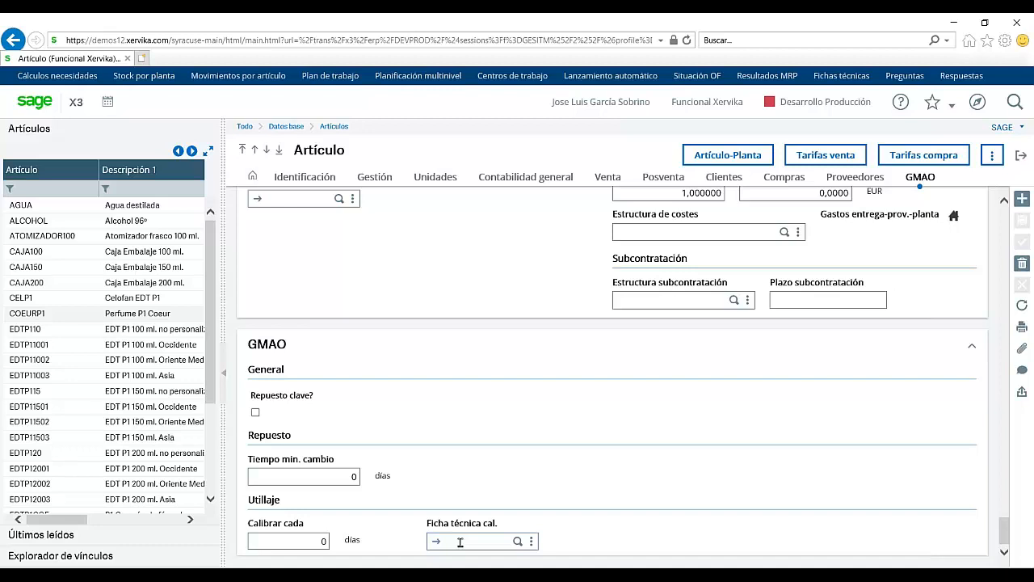
left_click(719, 156)
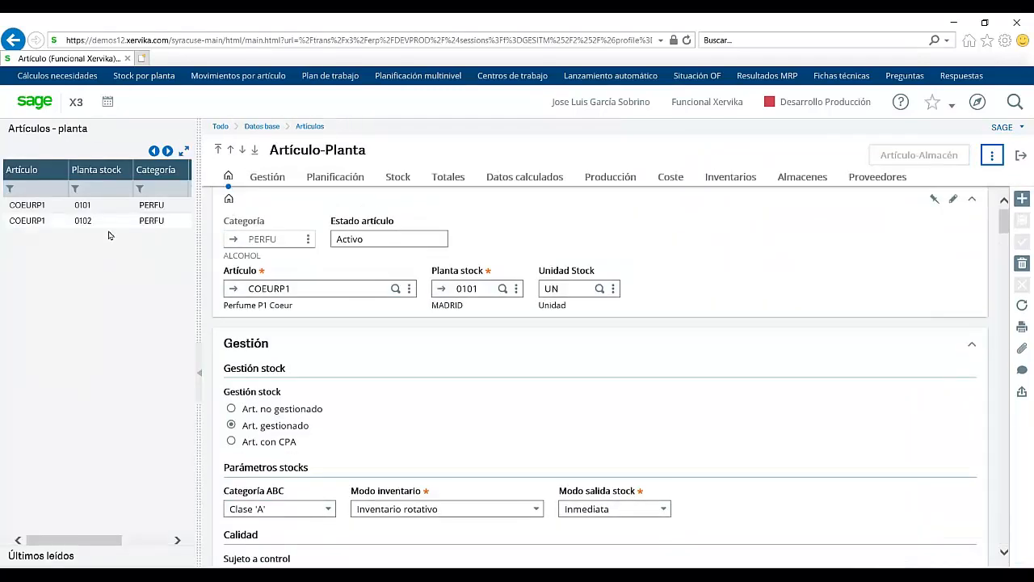
Step: Load the COEURP1 / 0101 plant record and show its Planificación settings
left_click(84, 206)
left_click(334, 180)
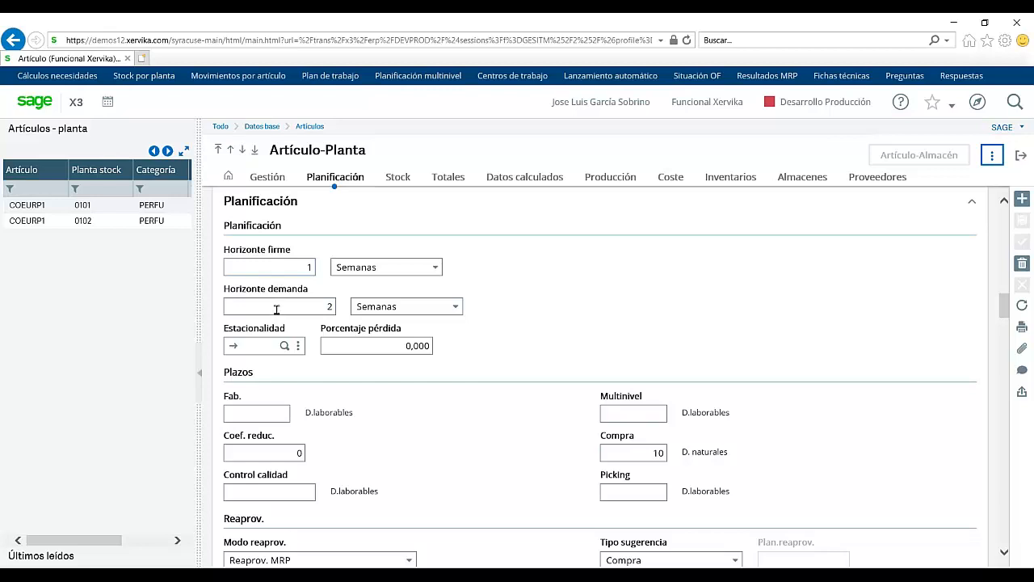
Step: View seasonality profile 01, return, and clear the Estacionalidad field
left_click(234, 347)
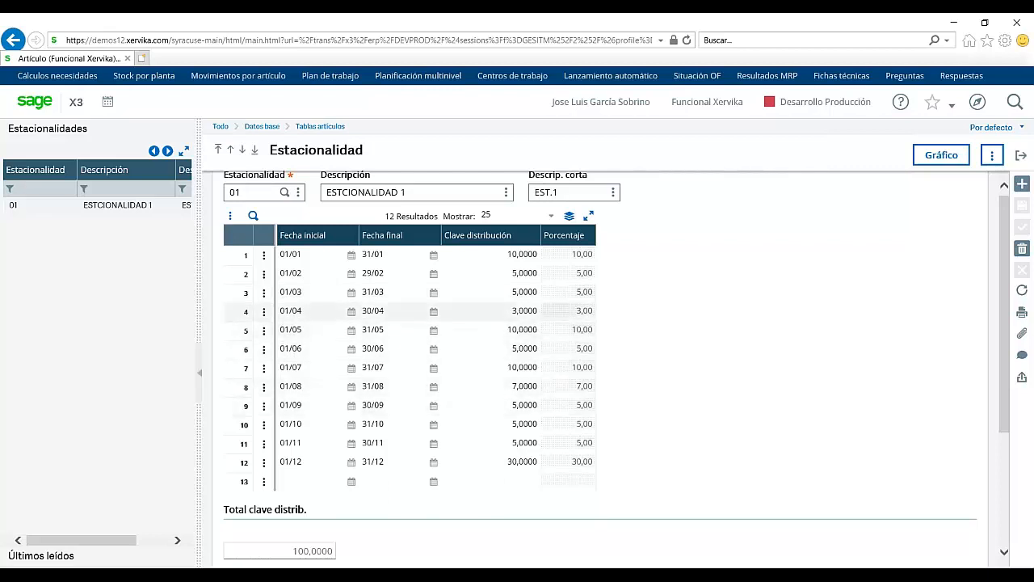
left_click(1021, 156)
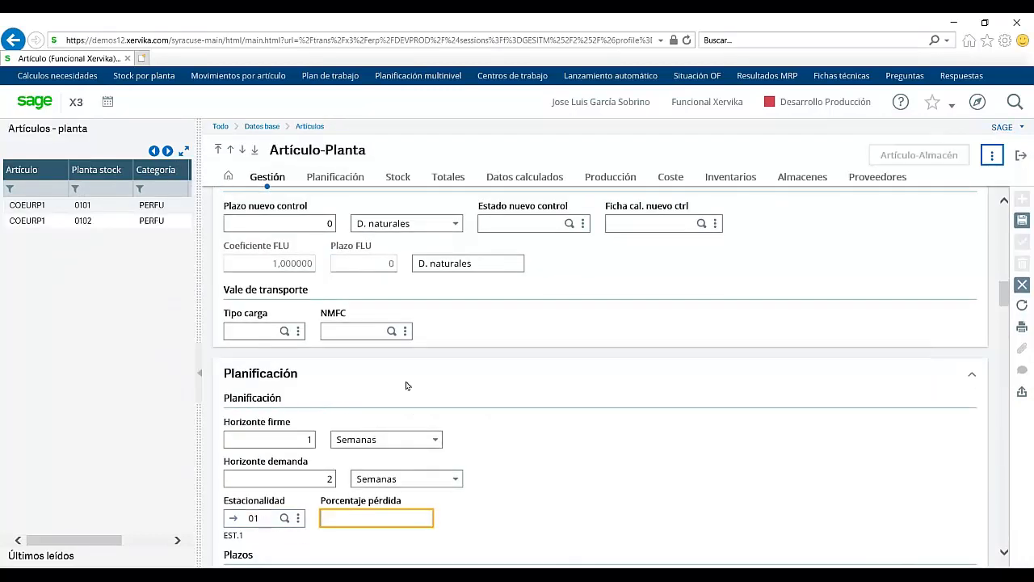
left_click(266, 514)
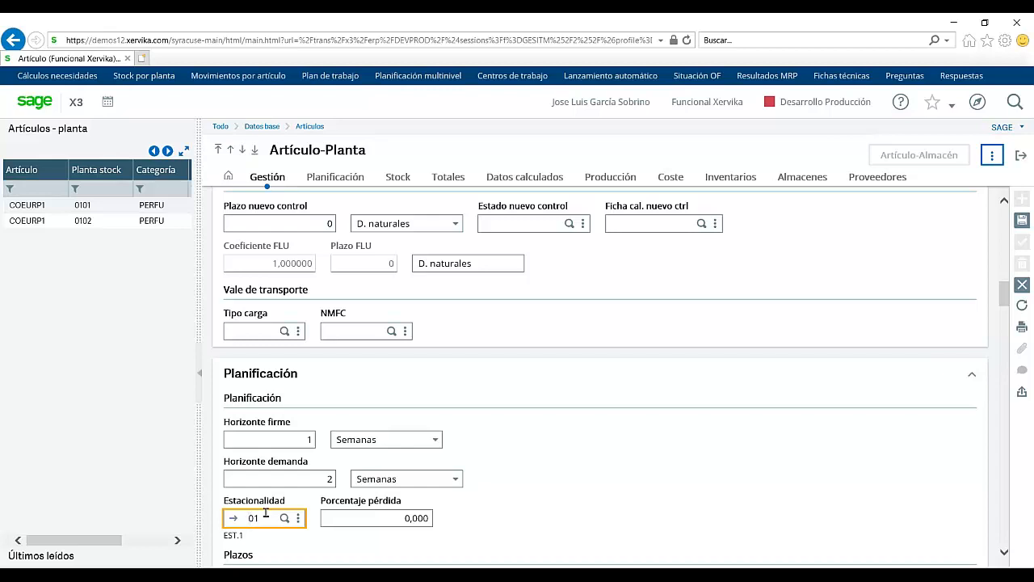
key("Delete")
key("Delete")
key("Tab")
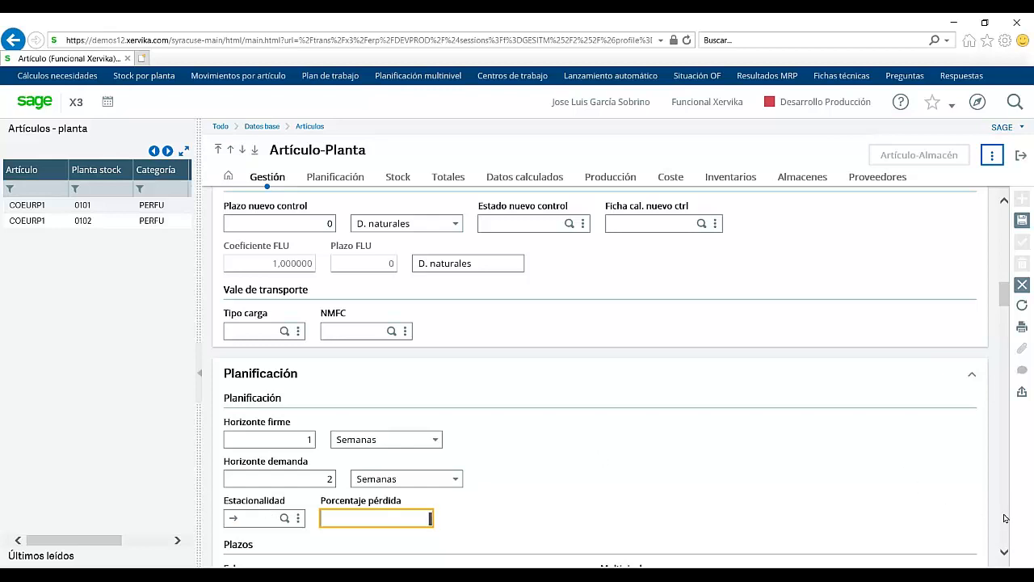
scroll(1004, 518, "down", 8)
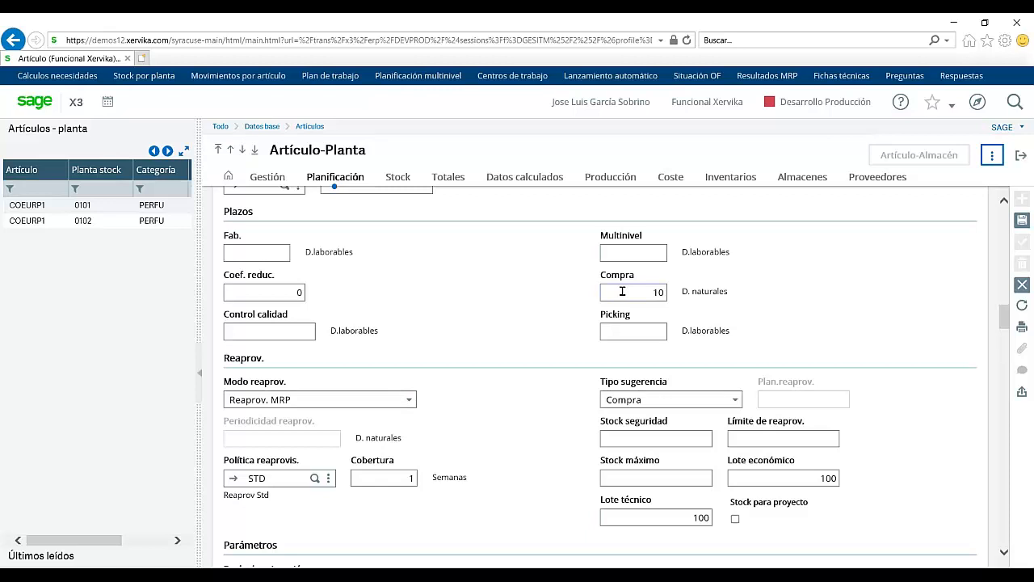
Step: Scroll to the Reaprov. section and list the Modo reaprov. options
left_click(618, 334)
scroll(1006, 333, "down", 3)
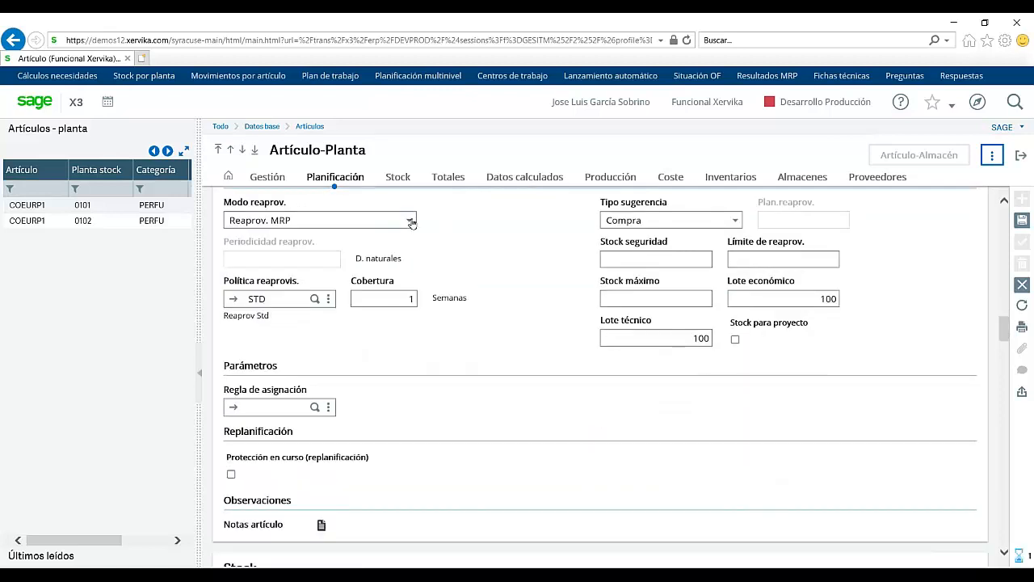
left_click(411, 223)
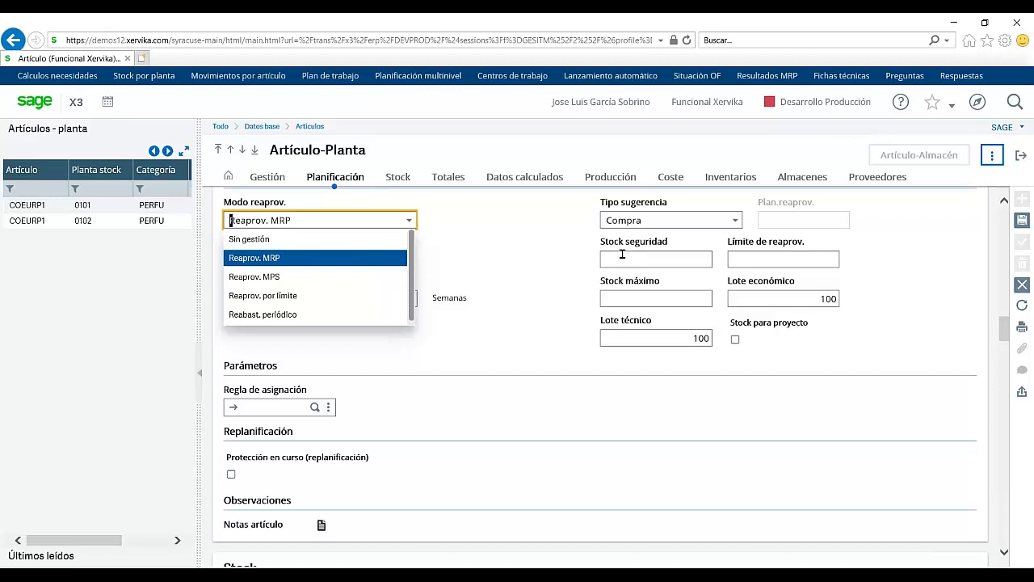
Step: Keep replenishment mode Reaprov. MRP and open replenishment policy STD
left_click(665, 233)
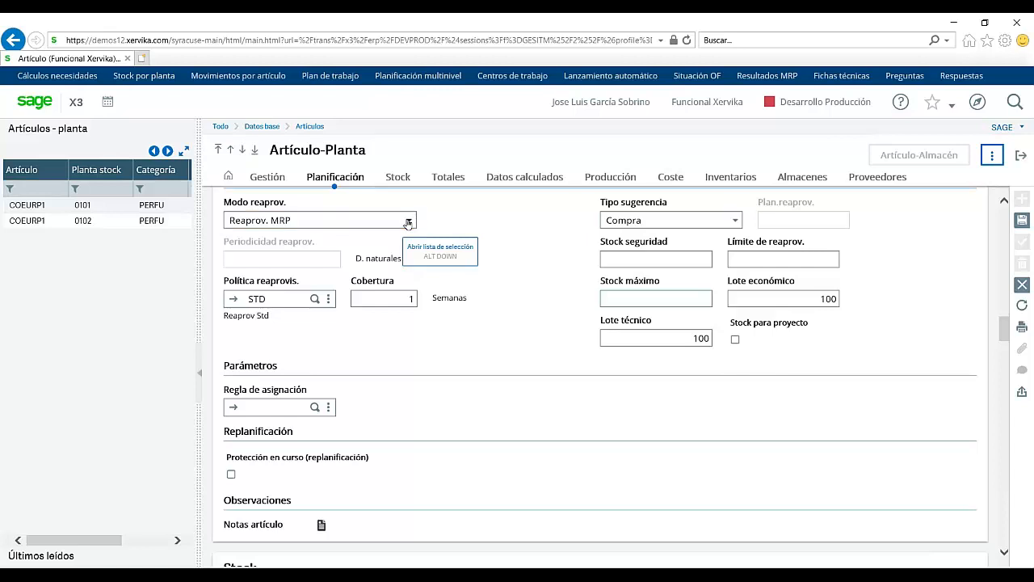
left_click(408, 223)
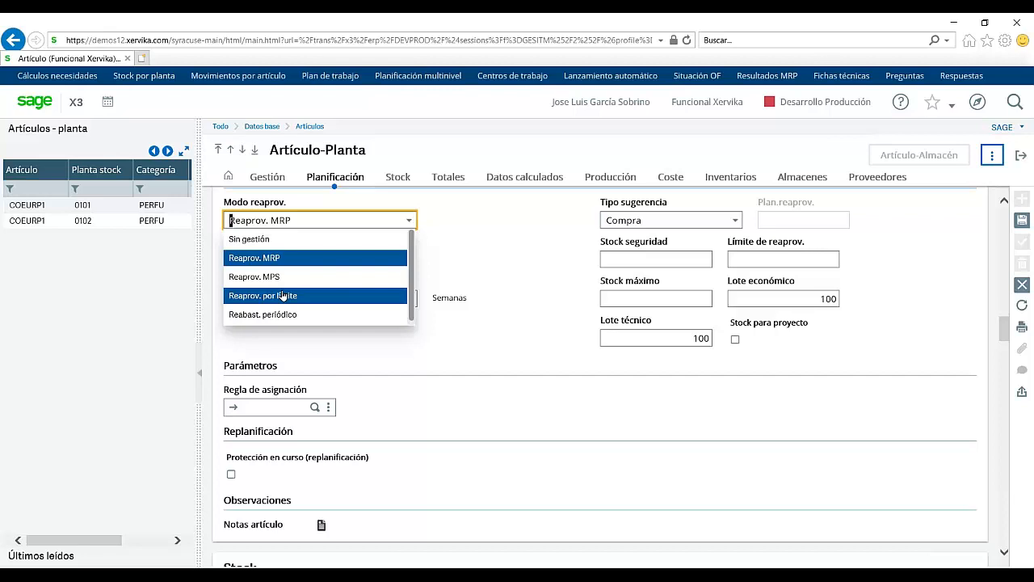
left_click(570, 315)
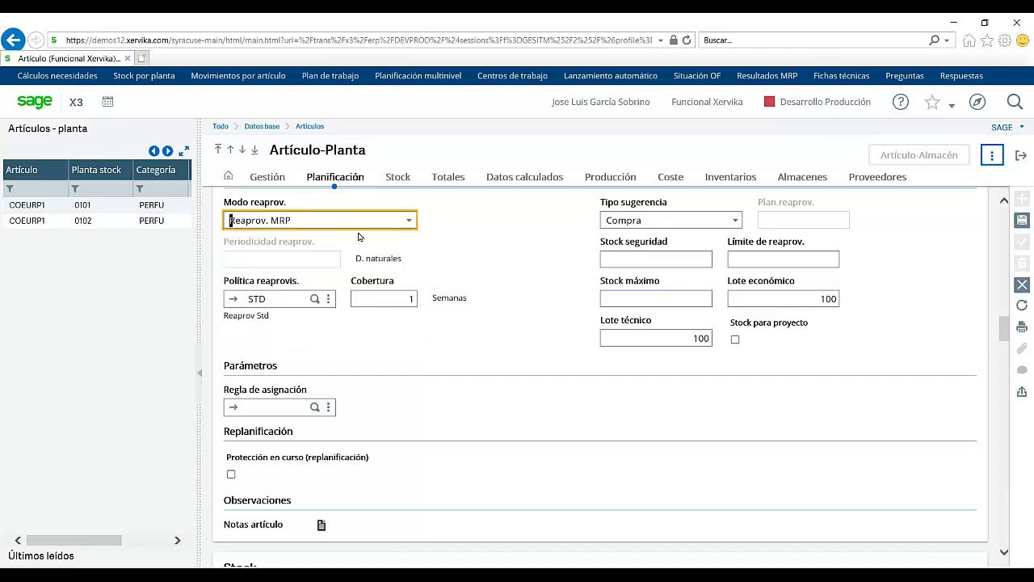
left_click(410, 226)
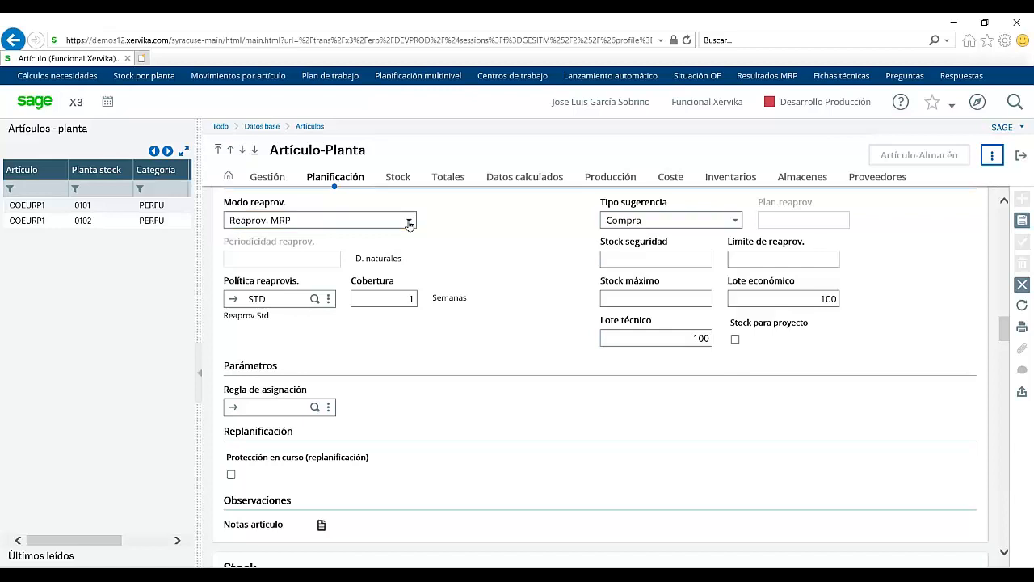
left_click(408, 225)
left_click(408, 226)
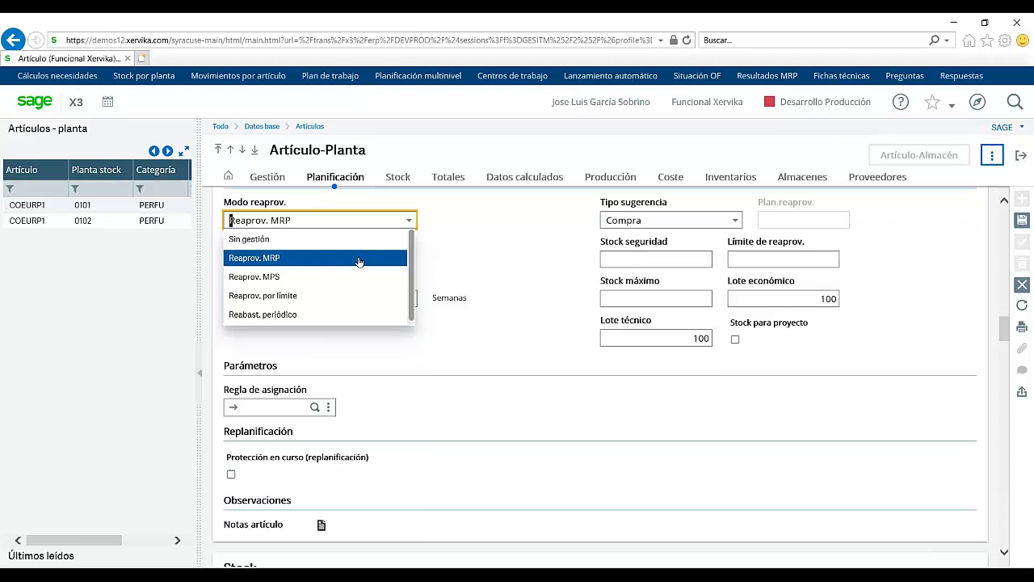
left_click(468, 260)
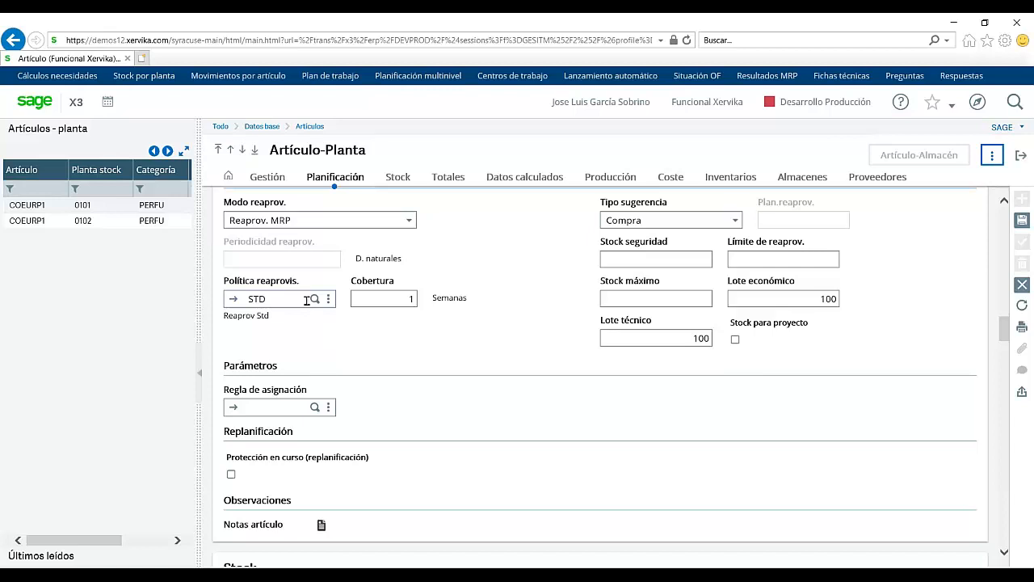
left_click(234, 300)
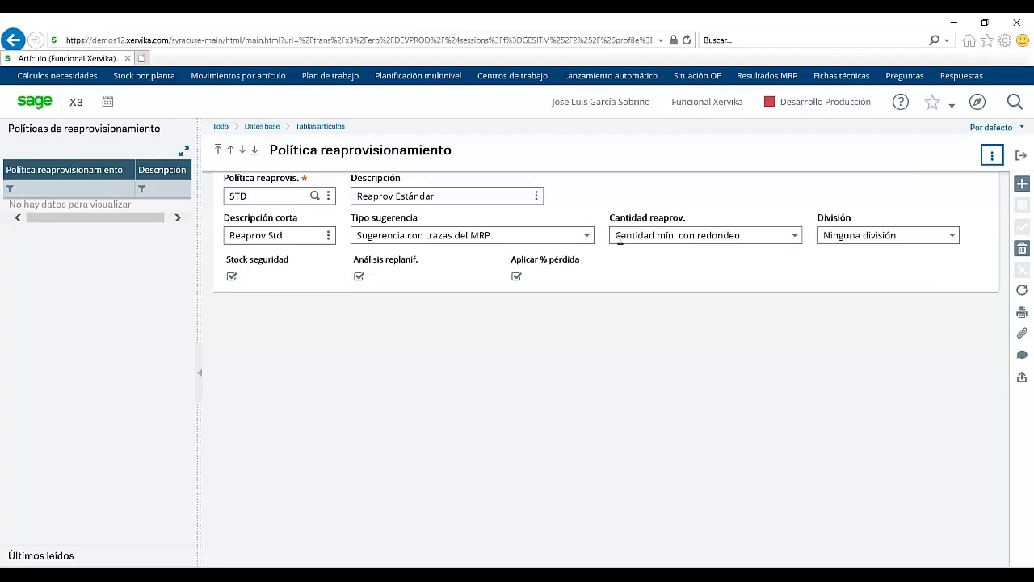
Step: Keep Cantidad mín. con redondeo as replenishment quantity and exit the STD policy back to COEURP1
left_click(795, 237)
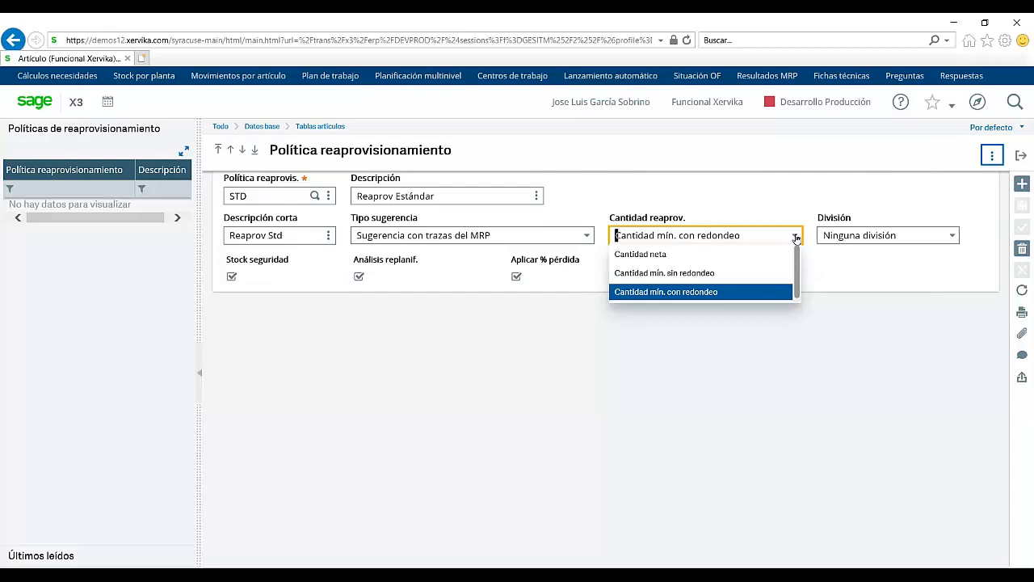
left_click(833, 262)
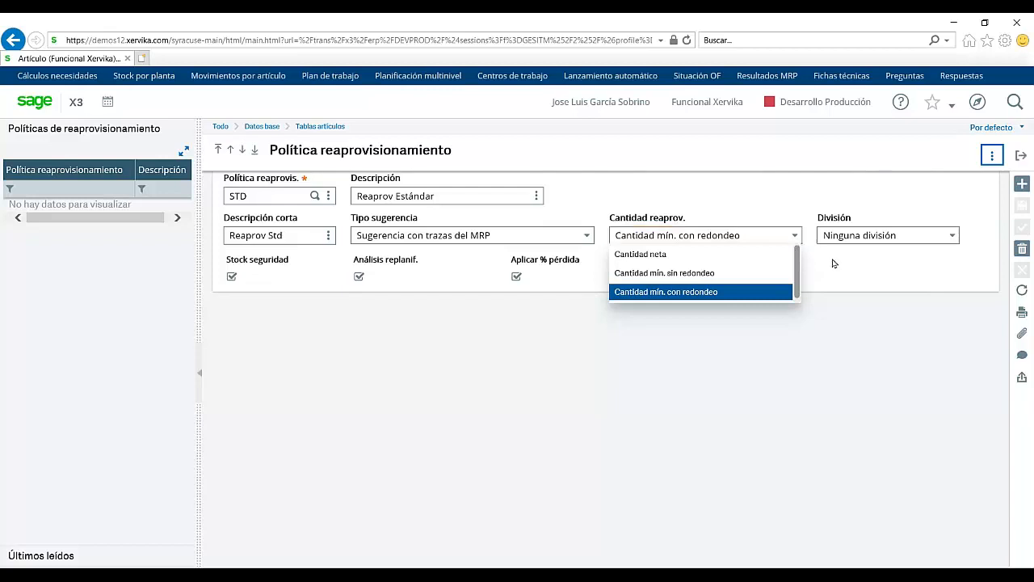
left_click(1022, 158)
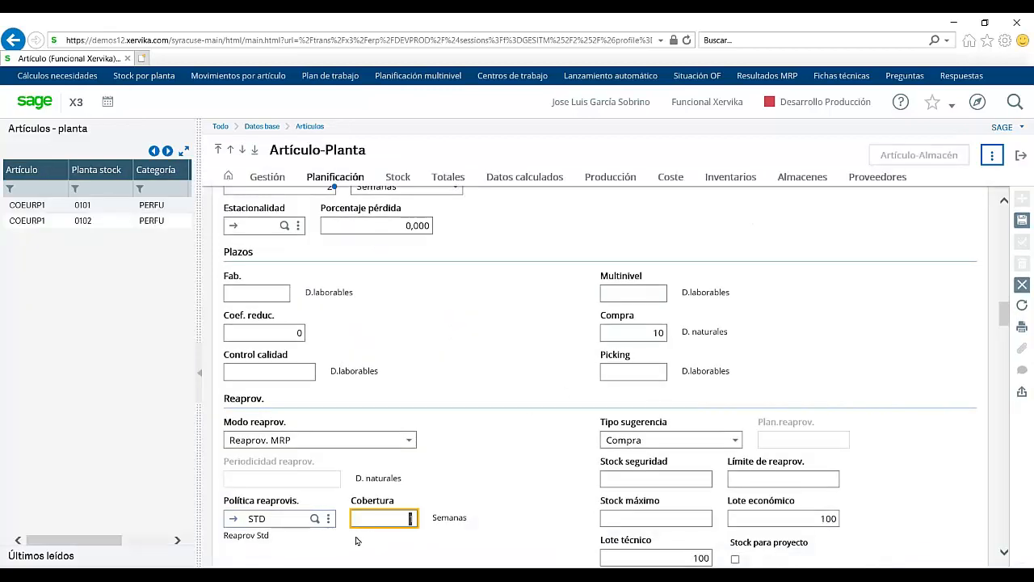
Step: Enter 1 in COEURP1's Cobertura field and scroll back to the Reaprov. section
type("1")
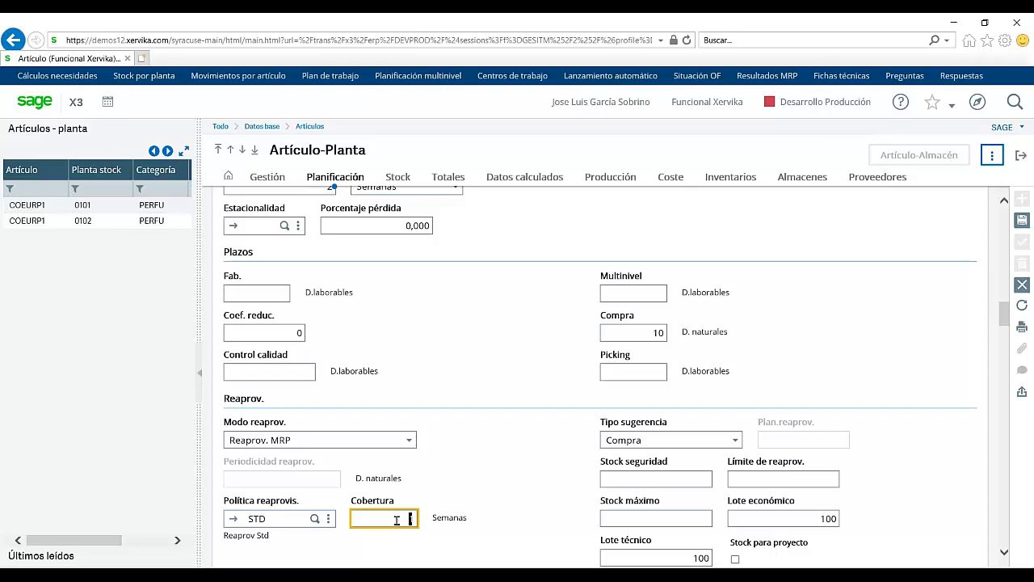
type("1")
key("BackSpace")
scroll(1002, 337, "down", 4)
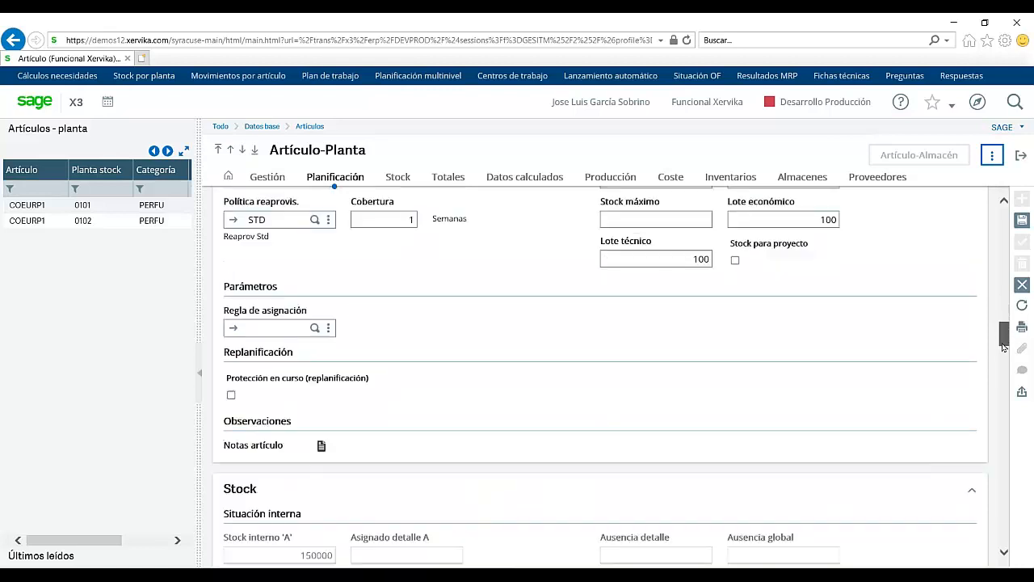
mouse_move(1001, 345)
left_mouse_down()
mouse_move(1003, 355)
mouse_move(1002, 328)
left_mouse_up()
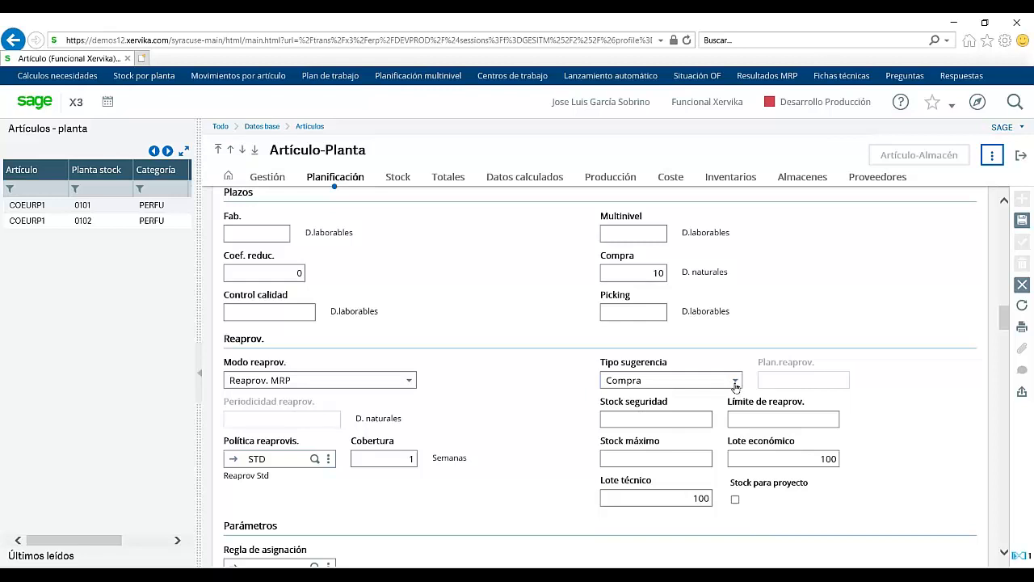
left_click(735, 383)
left_click(736, 383)
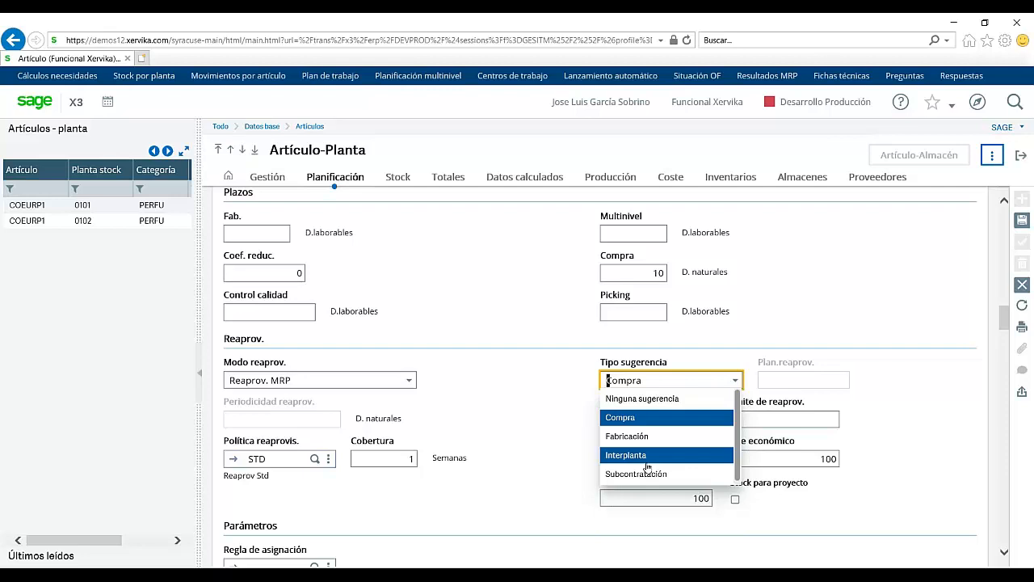
left_click(874, 398)
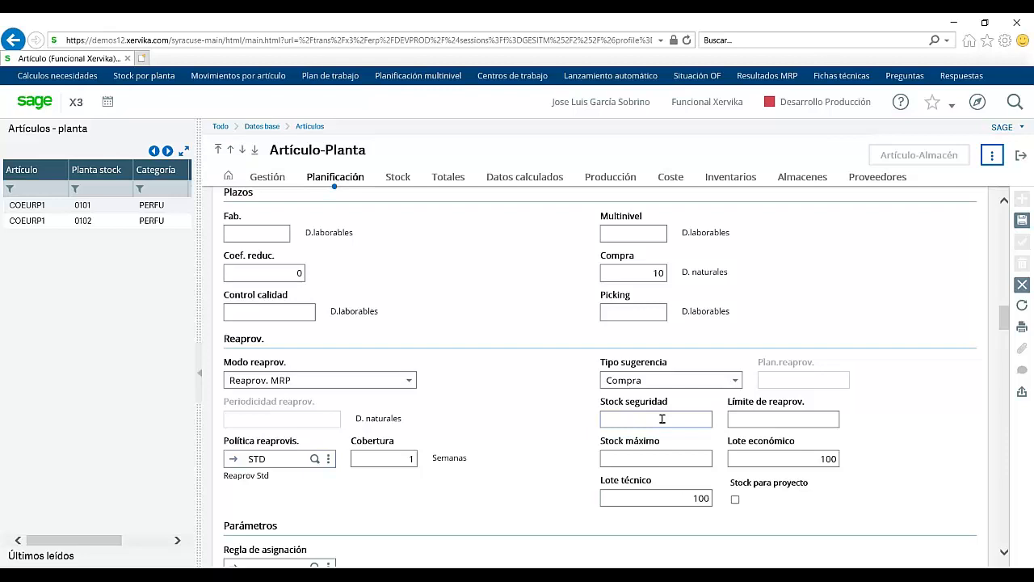
left_click(741, 421)
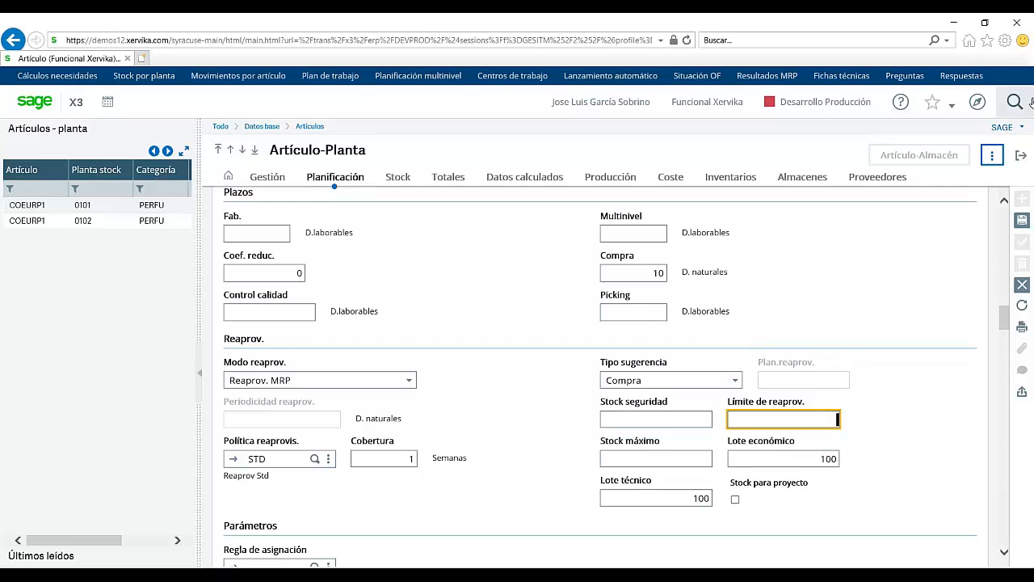
Step: Exit the item-plant and Artículo records, answering Sí to discard unsaved changes
left_click(1018, 156)
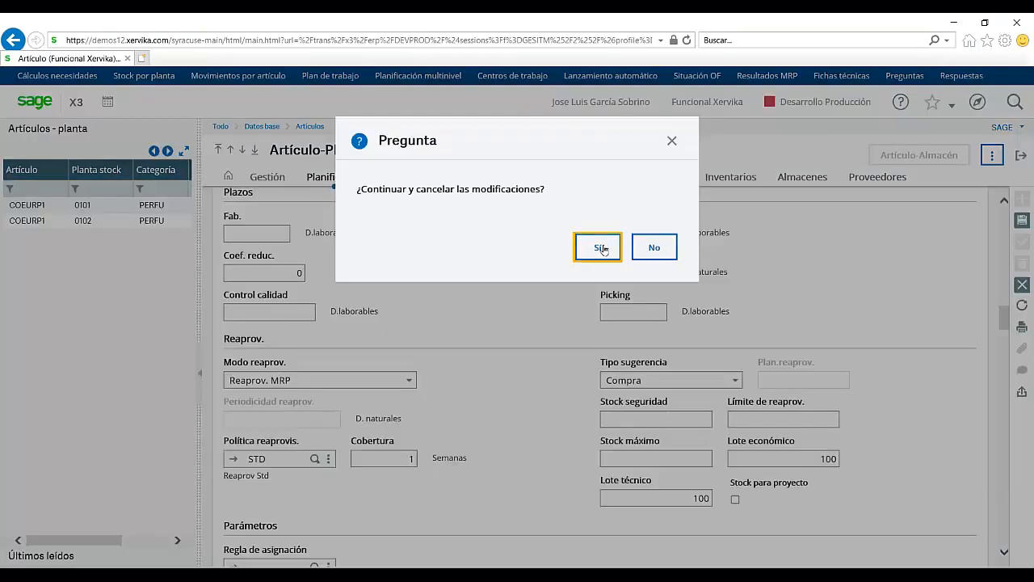
left_click(602, 248)
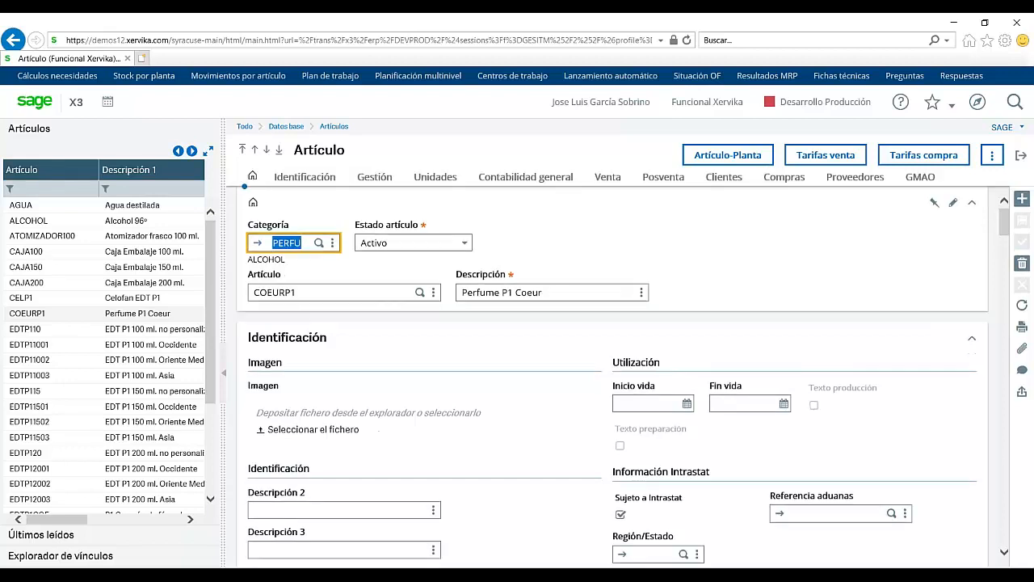
left_click(1022, 155)
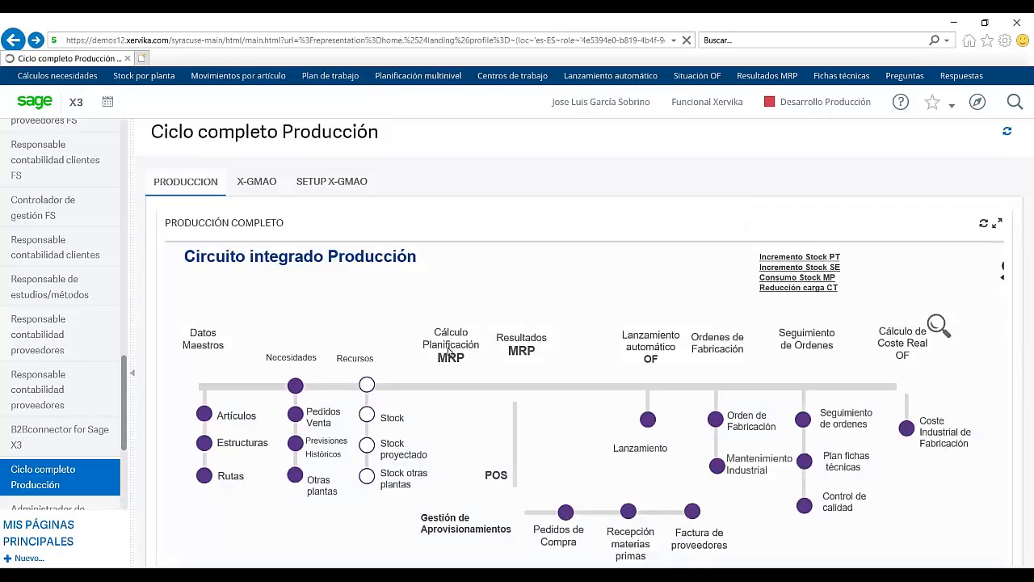
Step: Open the Estructuras node to load EDTP110's production structure BOMP, alternative 10
left_click(204, 443)
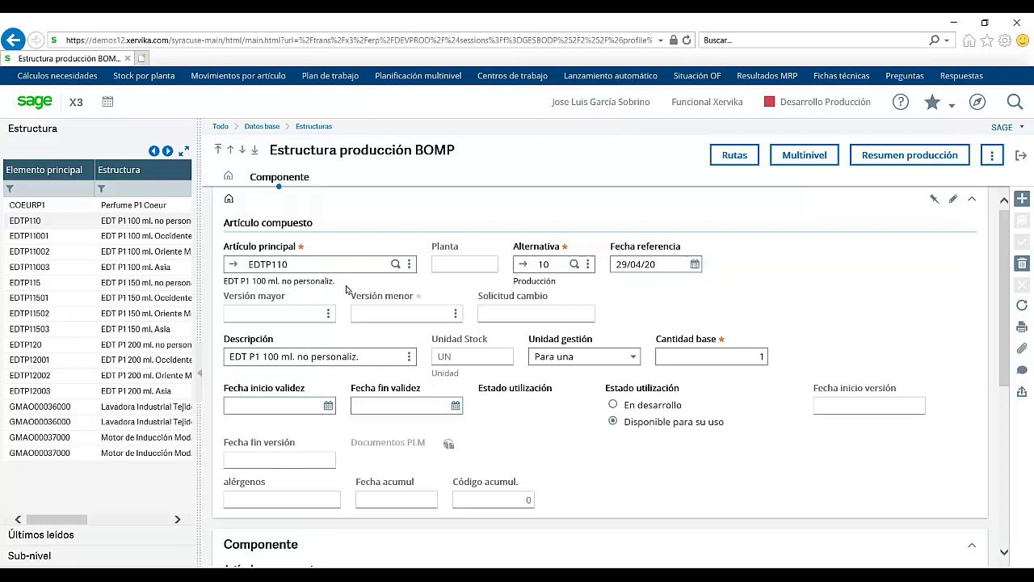
left_click(525, 266)
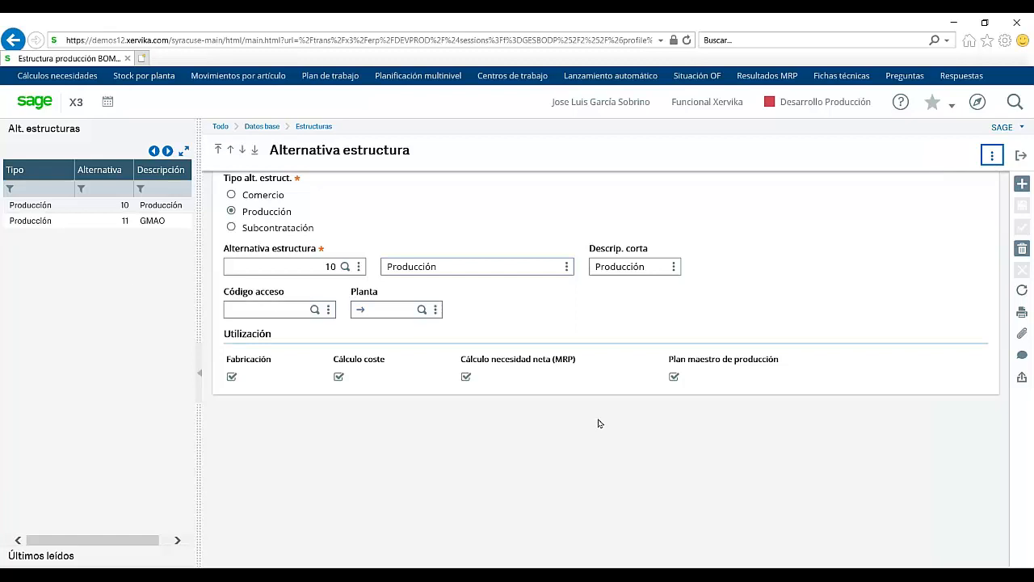
left_click(1020, 155)
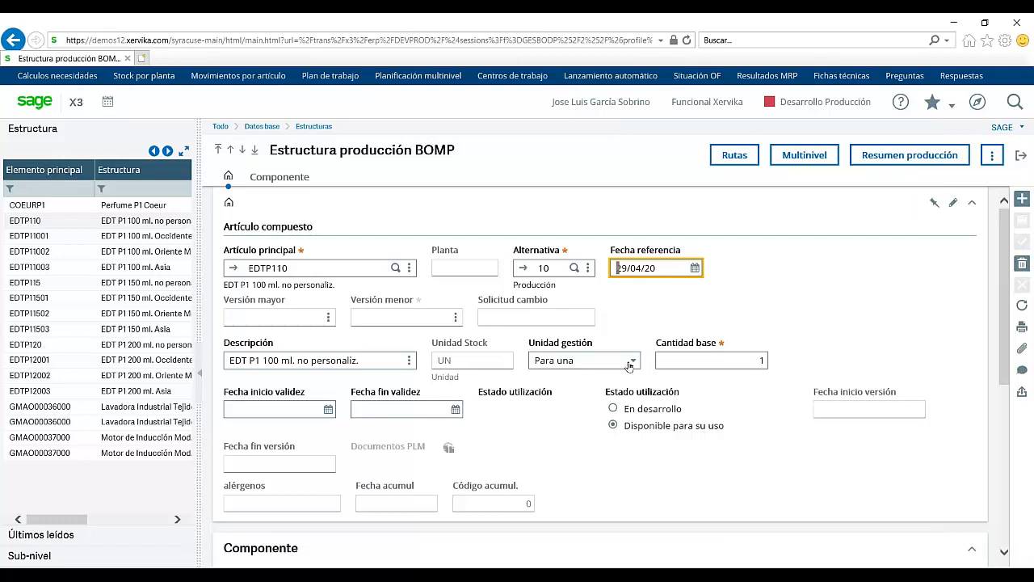
Step: Check the Unidad gestión options keeping Para una, then scroll down to the Componente grid
left_click(630, 364)
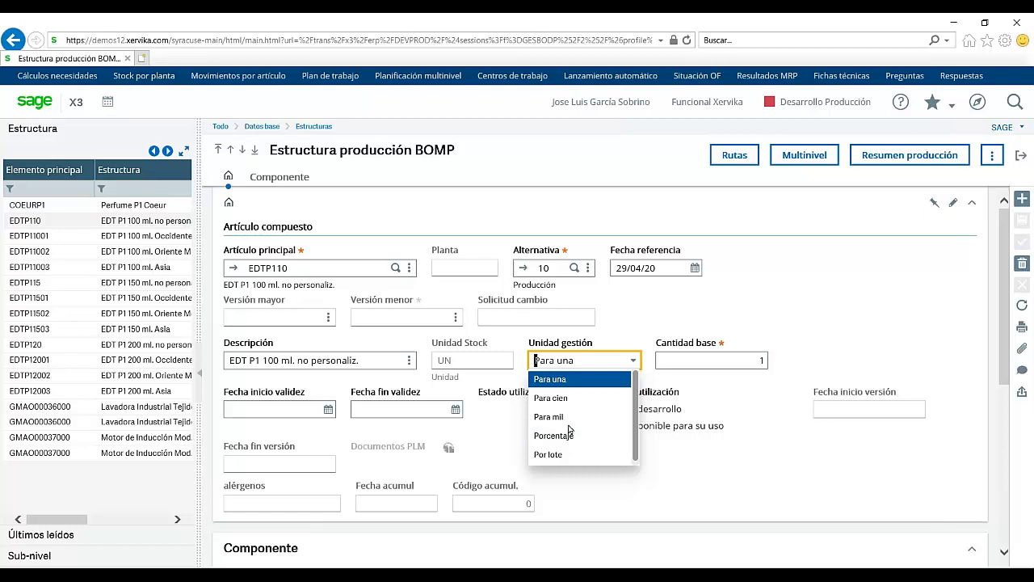
left_click(693, 323)
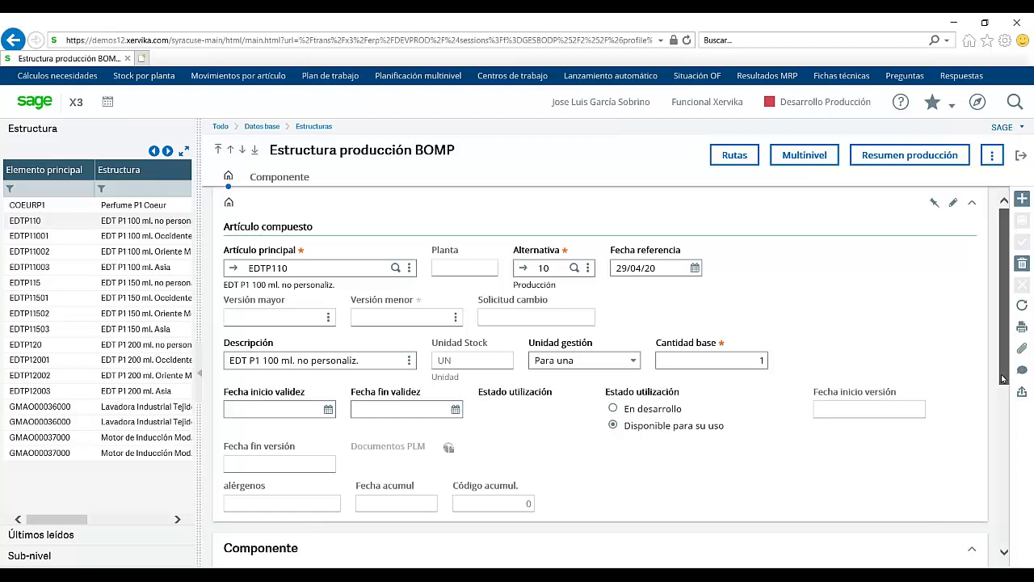
left_click_drag(1002, 378, 997, 487)
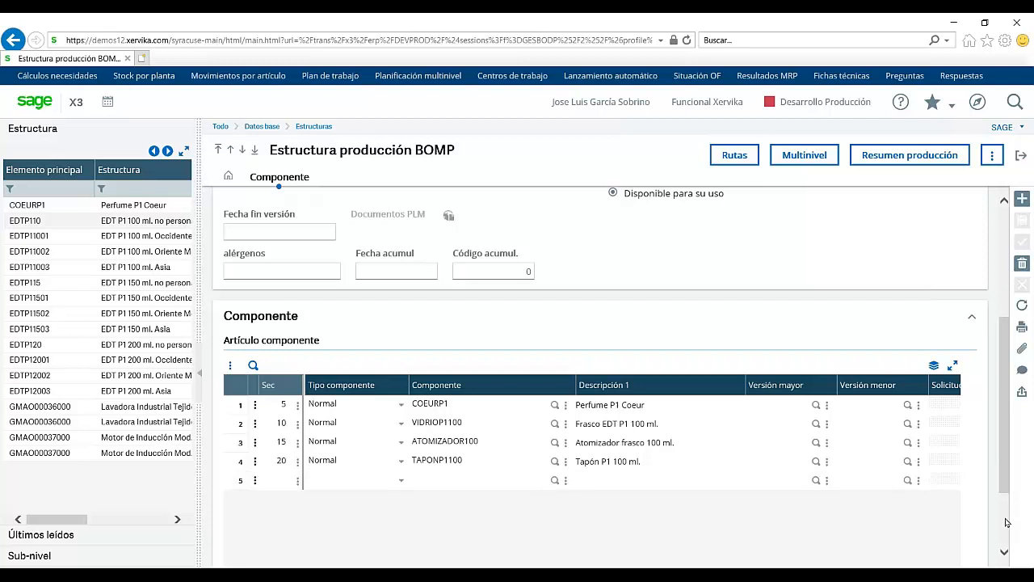
Step: Scroll the Componente grid right until UOM, Cantidad enlace and rounding columns appear
scroll(1006, 523, "down", 2)
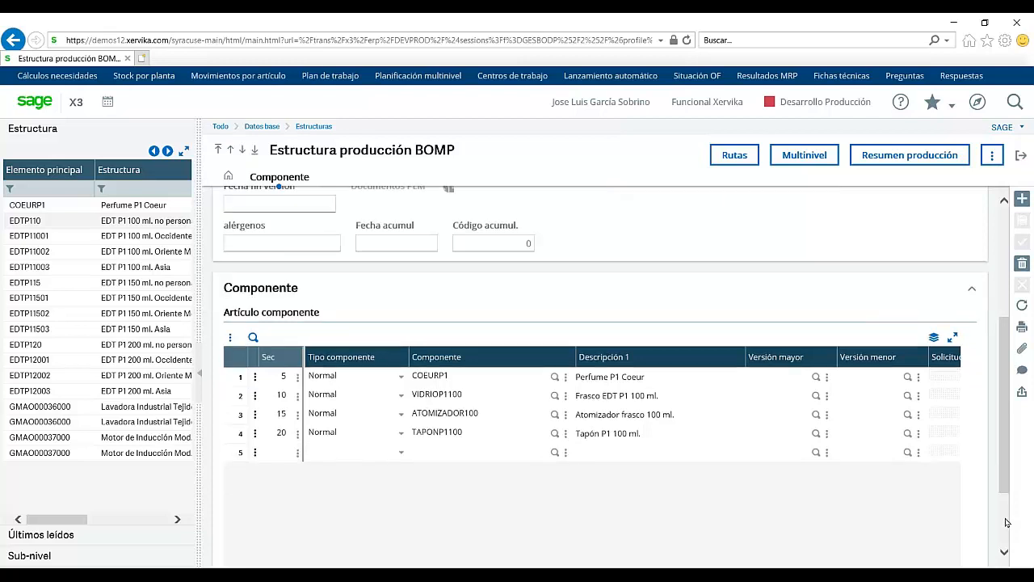
scroll(1006, 522, "down", 1)
left_click(947, 538)
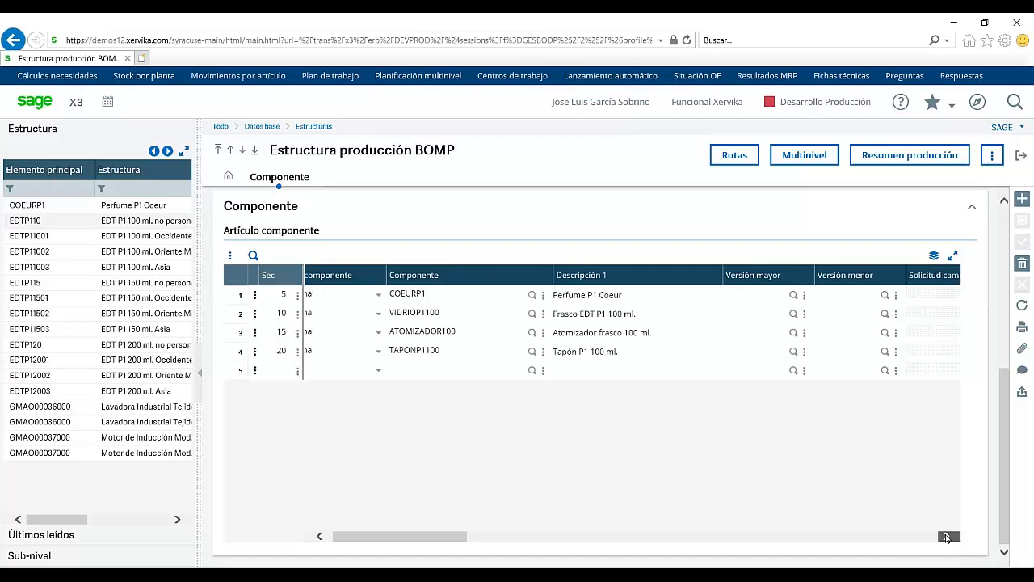
left_click(947, 538)
left_click(947, 538)
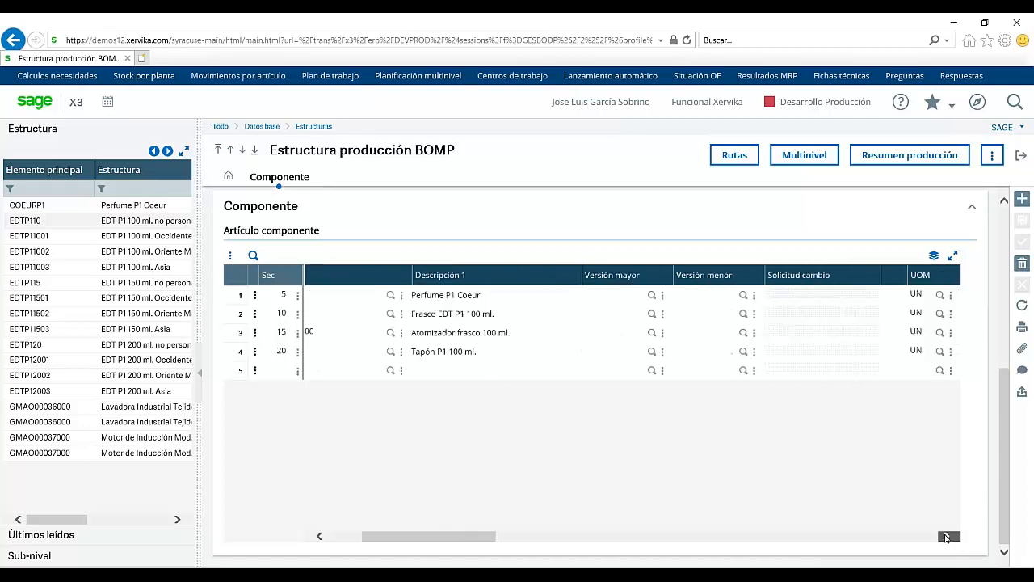
left_click(947, 537)
left_click(947, 537)
left_click(947, 537)
left_click(947, 537)
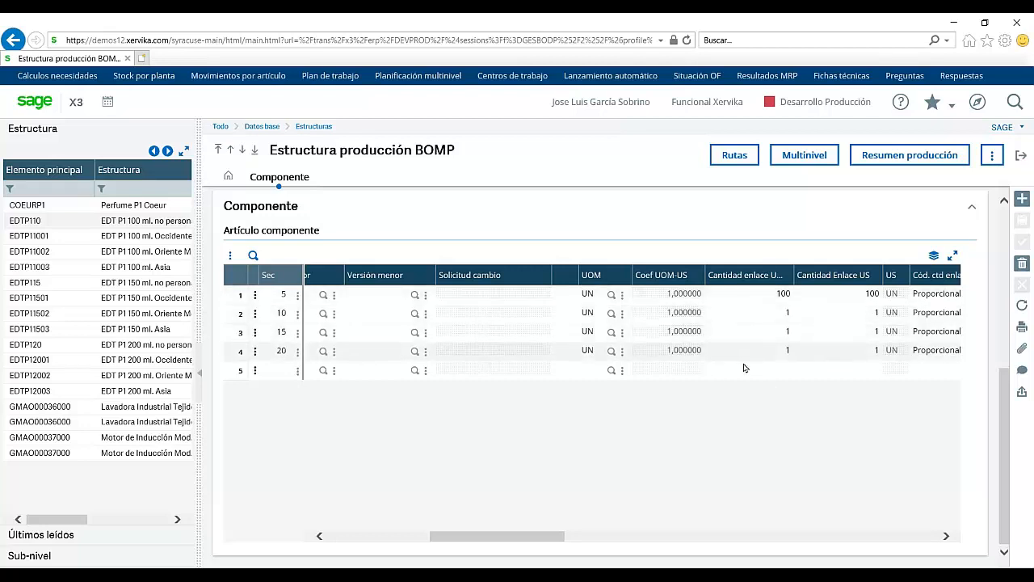
left_click(944, 535)
left_click(945, 536)
left_click(945, 536)
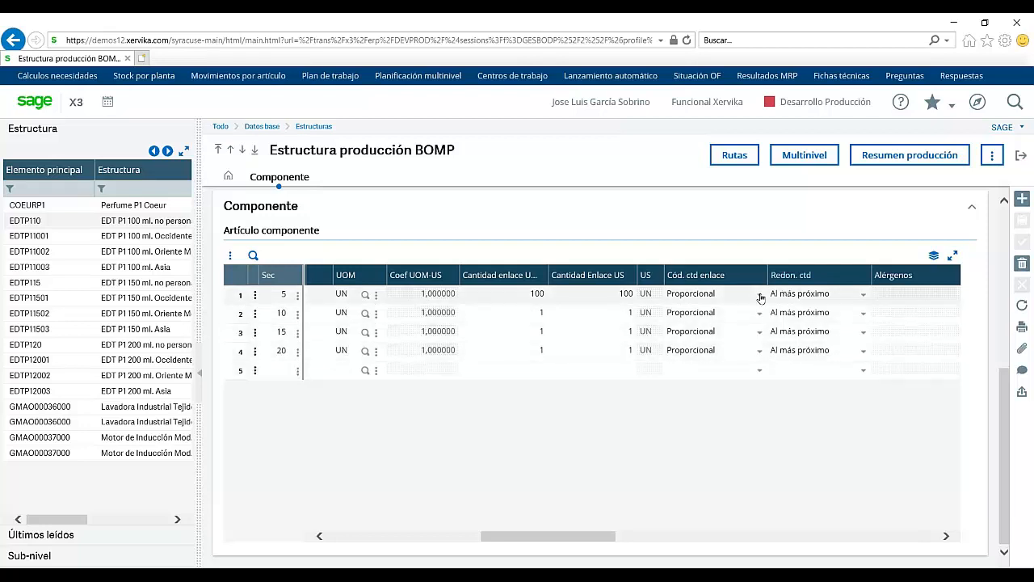
Step: Check row 1's Cód. ctd enlace options keeping Proporcional, then scroll right to allergen and validity columns
left_click(761, 298)
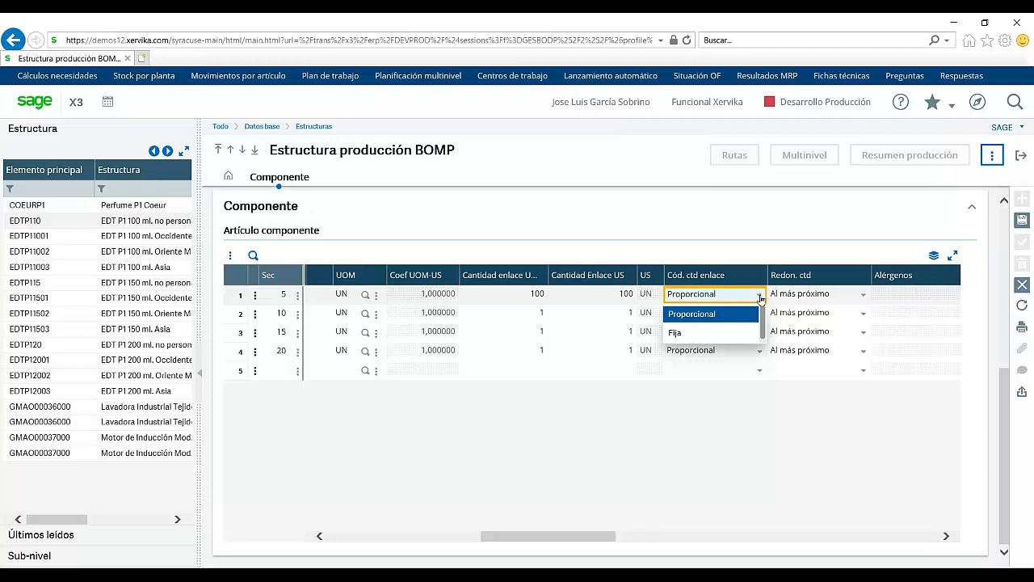
left_click(819, 420)
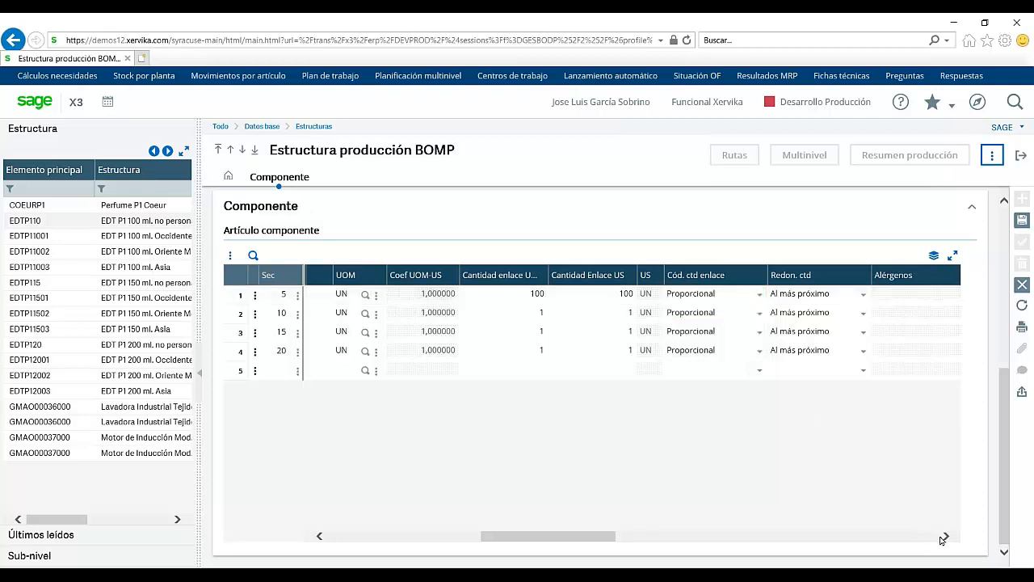
left_click(946, 536)
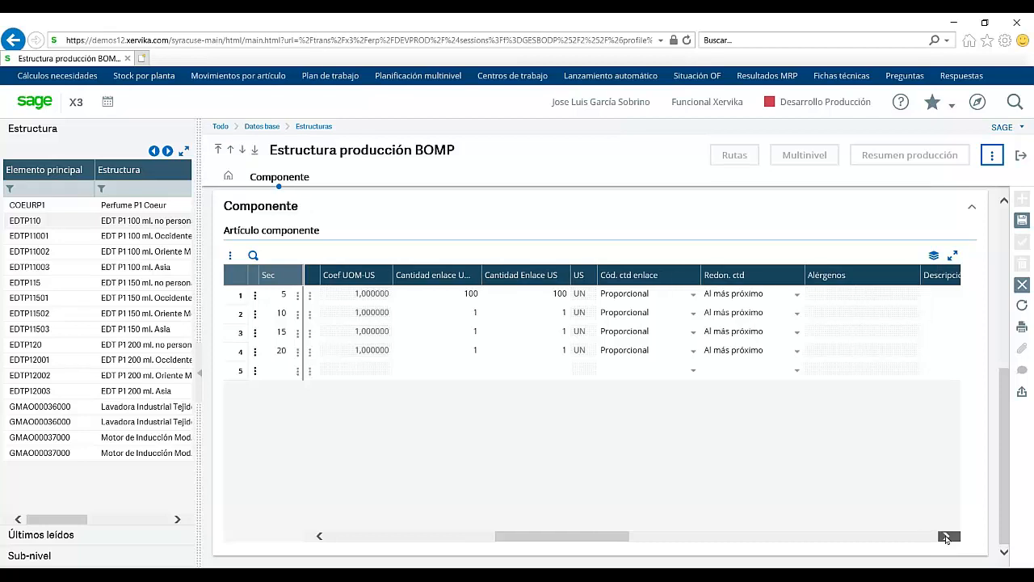
left_click(947, 536)
left_click(947, 536)
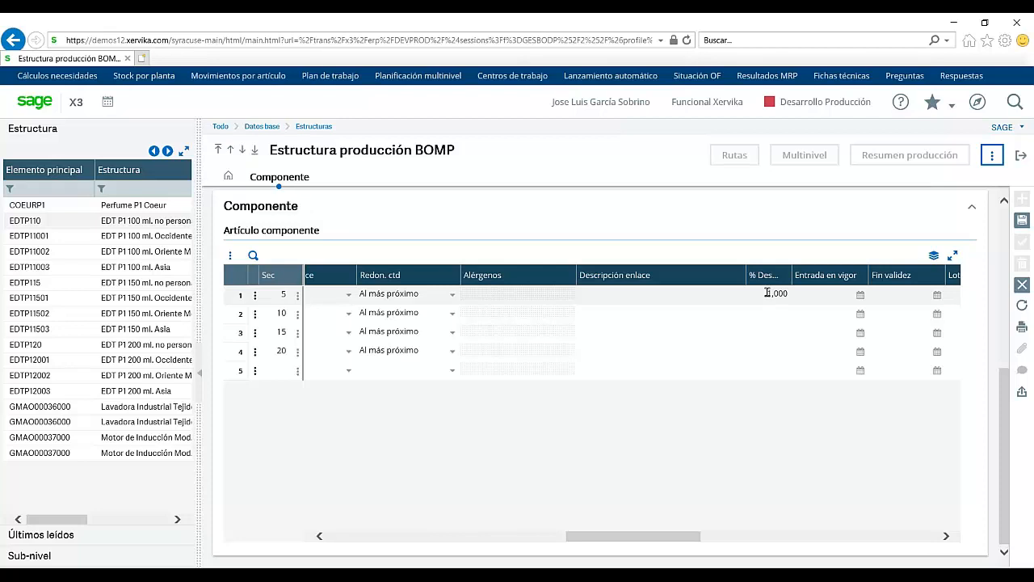
Step: Exit the structure discarding changes with Sí, then open the Rutas routing screen
left_click(1022, 157)
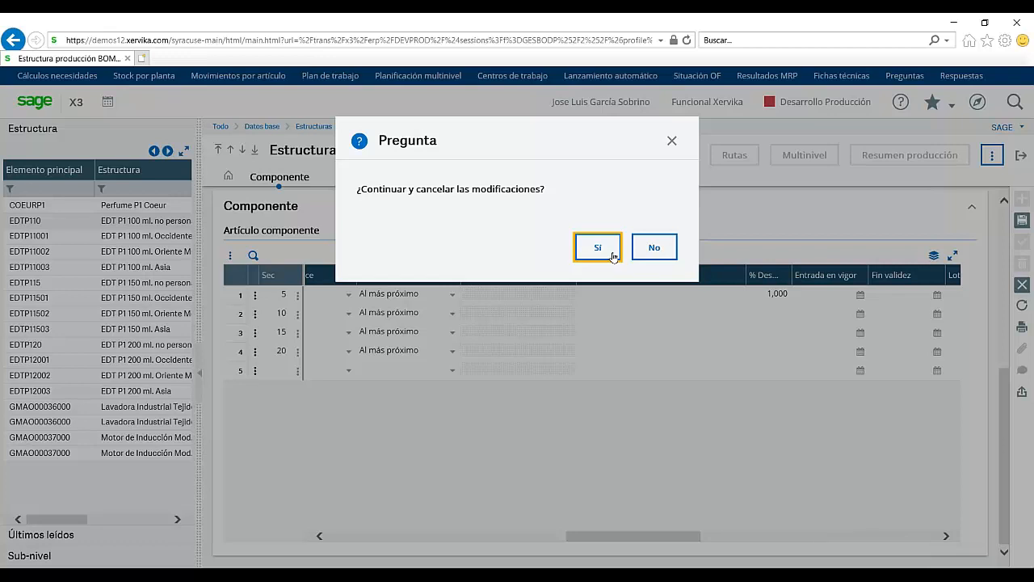
left_click(598, 247)
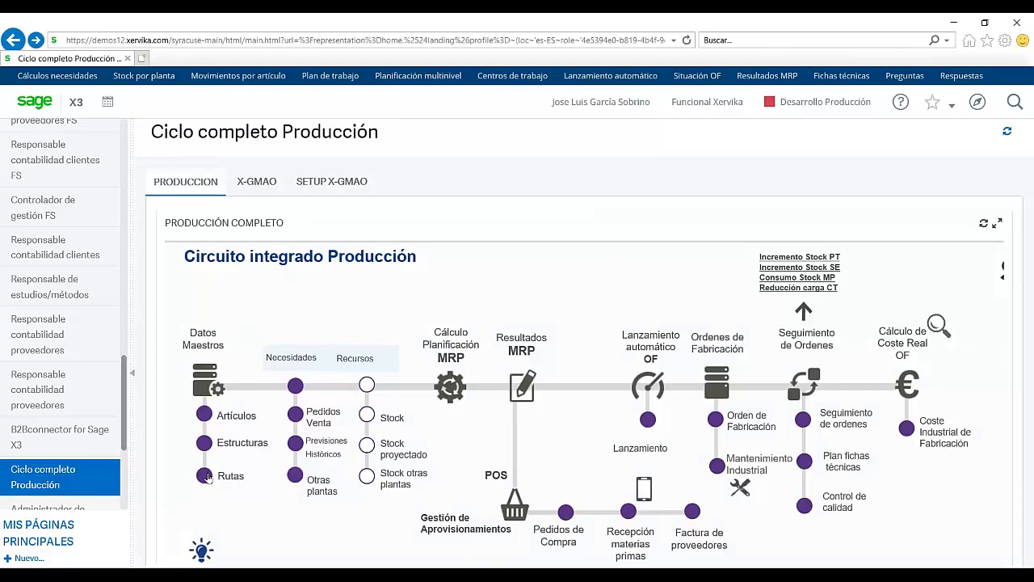
left_click(207, 476)
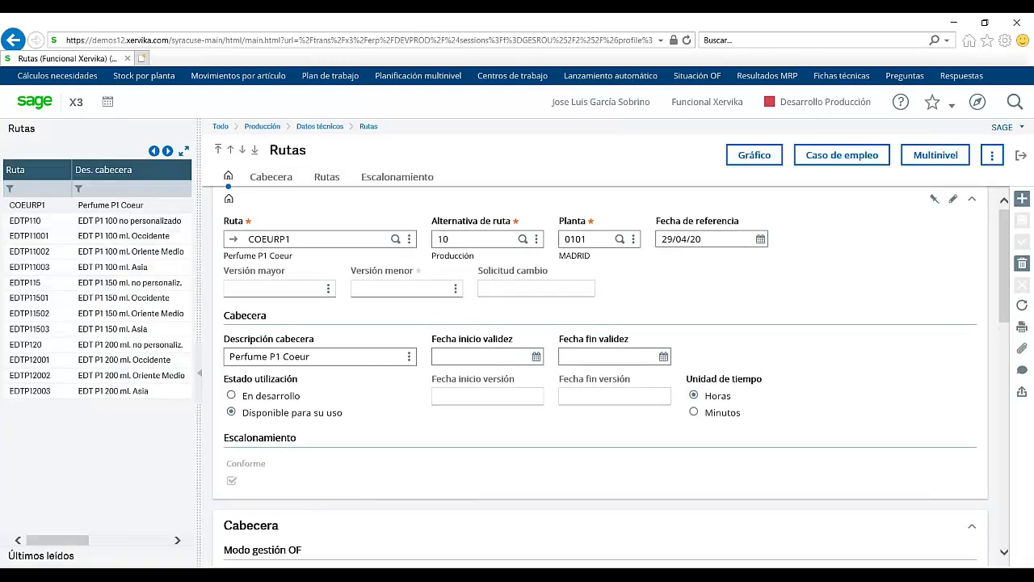
Step: Load route EDTP110 from the left Rutas list into the form
left_click(127, 224)
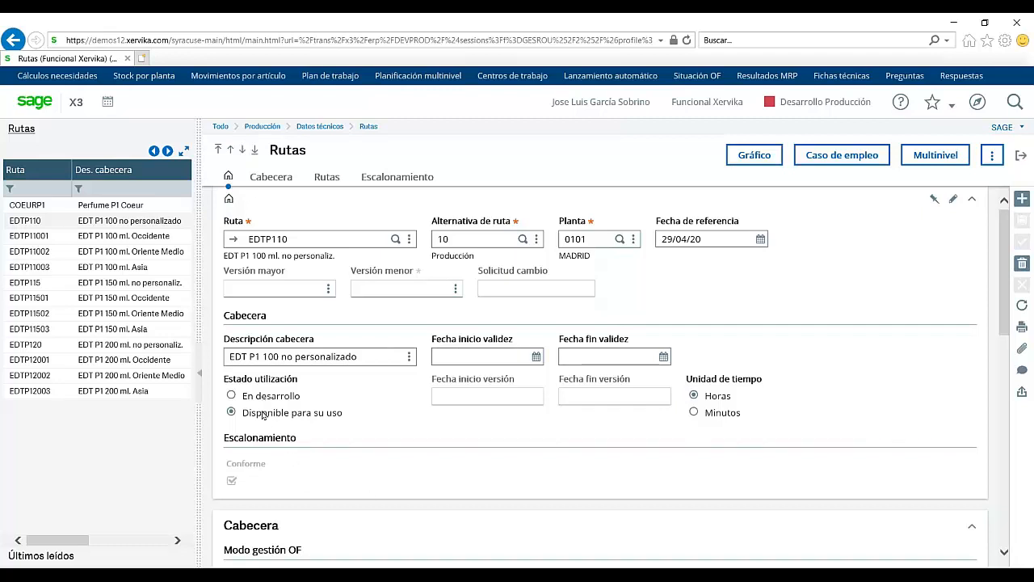
Step: Jump to EDTP110's Operaciones grid showing operation 5 Dosificado at MEZA
left_click(320, 178)
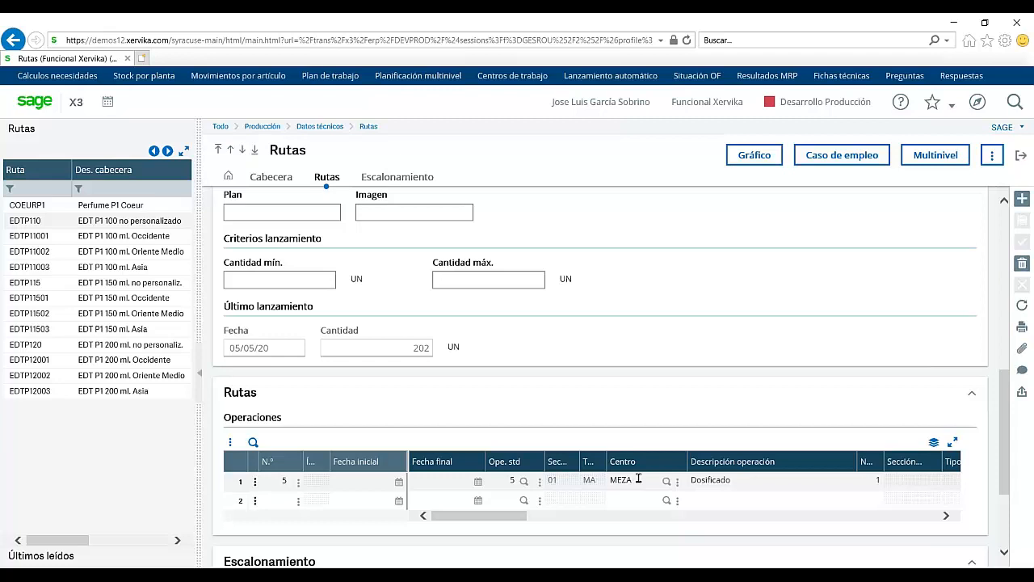
Step: Scroll the operation grid across all its remaining columns, then exit the routes form
left_click(946, 516)
left_click(946, 516)
left_click(946, 516)
left_click(946, 515)
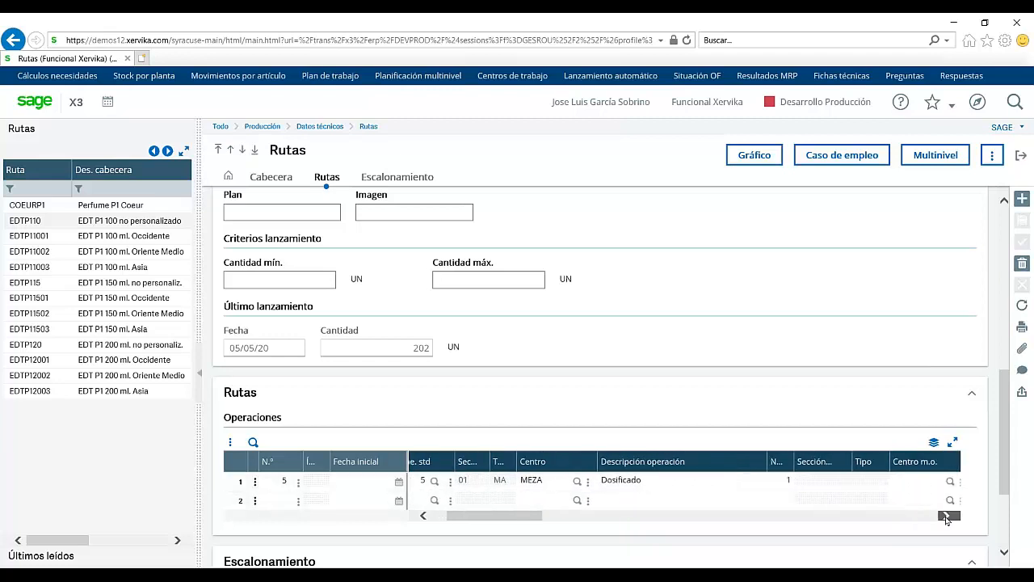
left_click(946, 515)
left_click(946, 515)
left_click(946, 515)
left_click(946, 515)
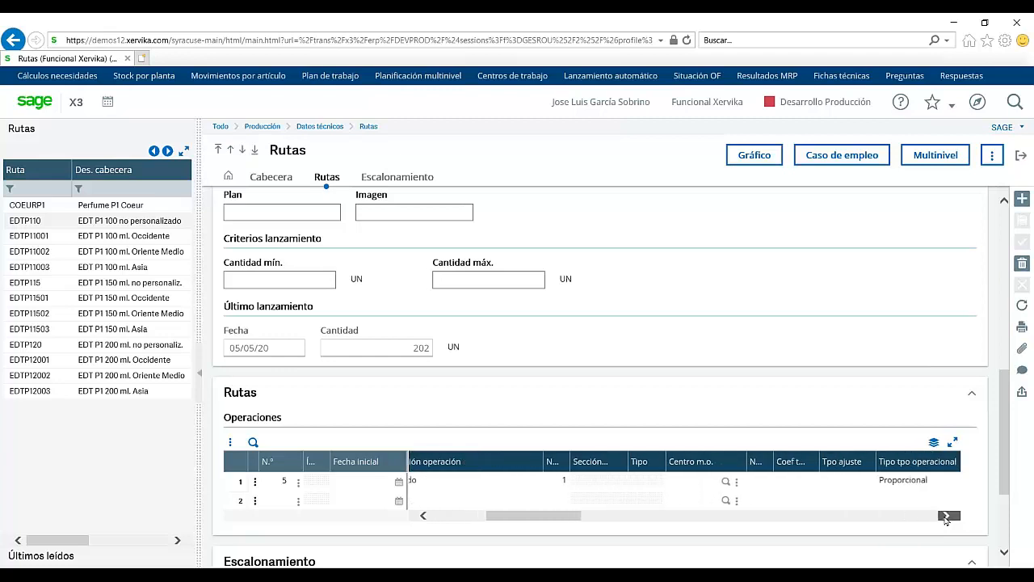
left_click(946, 516)
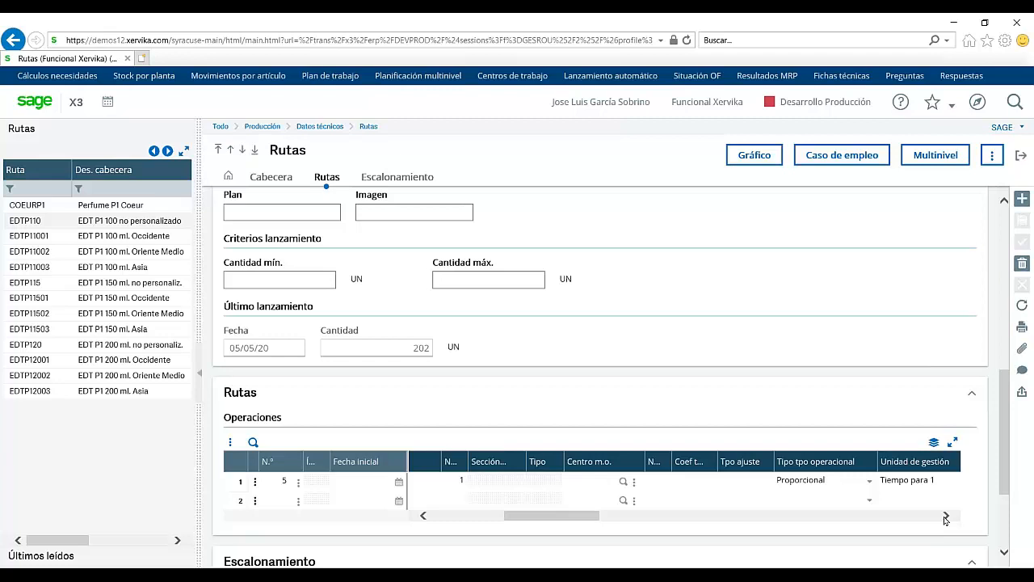
left_click(946, 515)
left_click(946, 515)
left_click(946, 516)
left_click(946, 515)
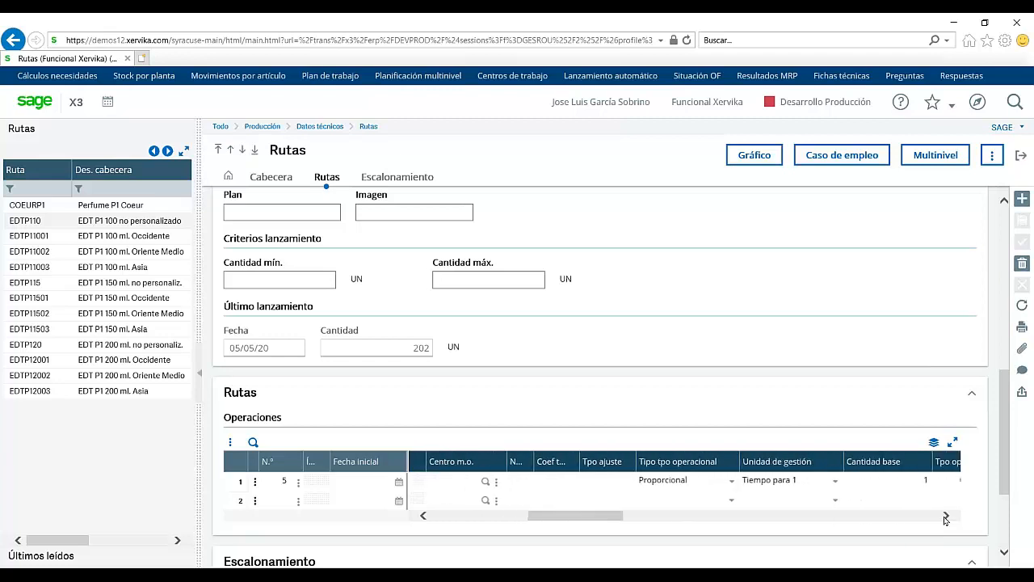
left_click(946, 516)
left_click(946, 516)
left_click(946, 515)
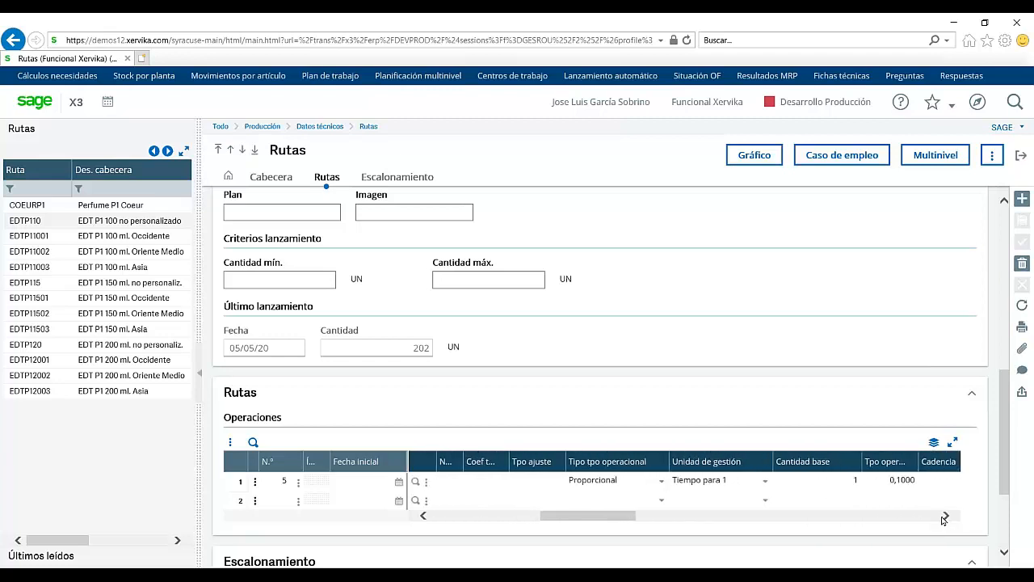
left_click(946, 515)
left_click(944, 515)
left_click(944, 516)
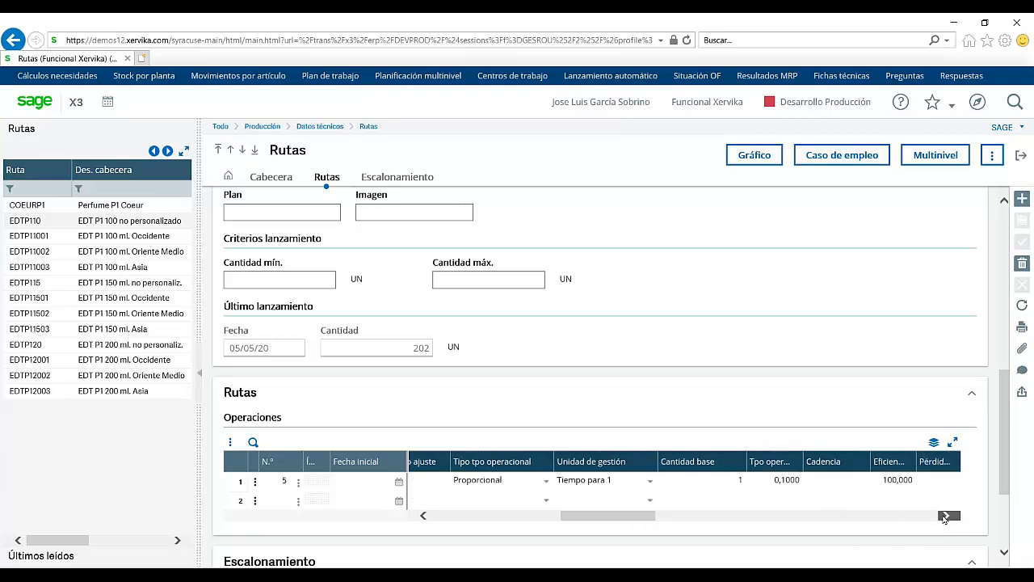
left_click(945, 516)
left_click(944, 515)
left_click(945, 516)
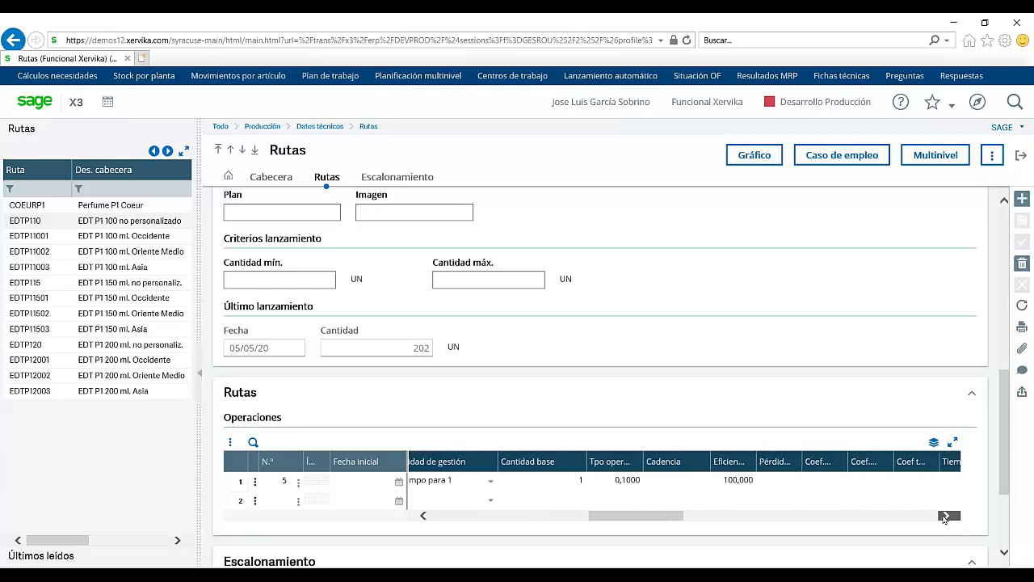
left_click(945, 515)
left_click(944, 515)
left_click(944, 515)
left_click(944, 516)
left_click(944, 518)
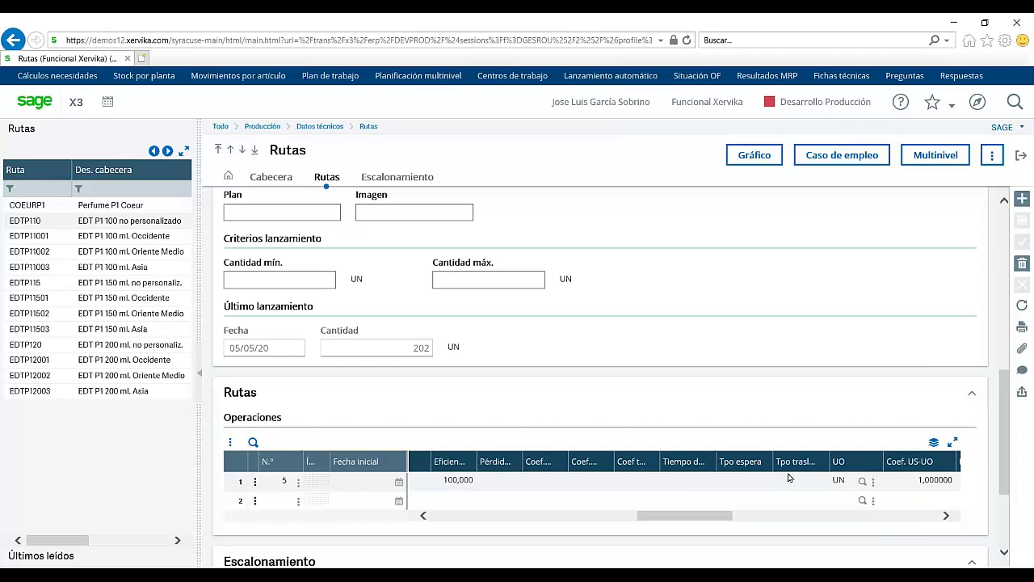
left_click(946, 515)
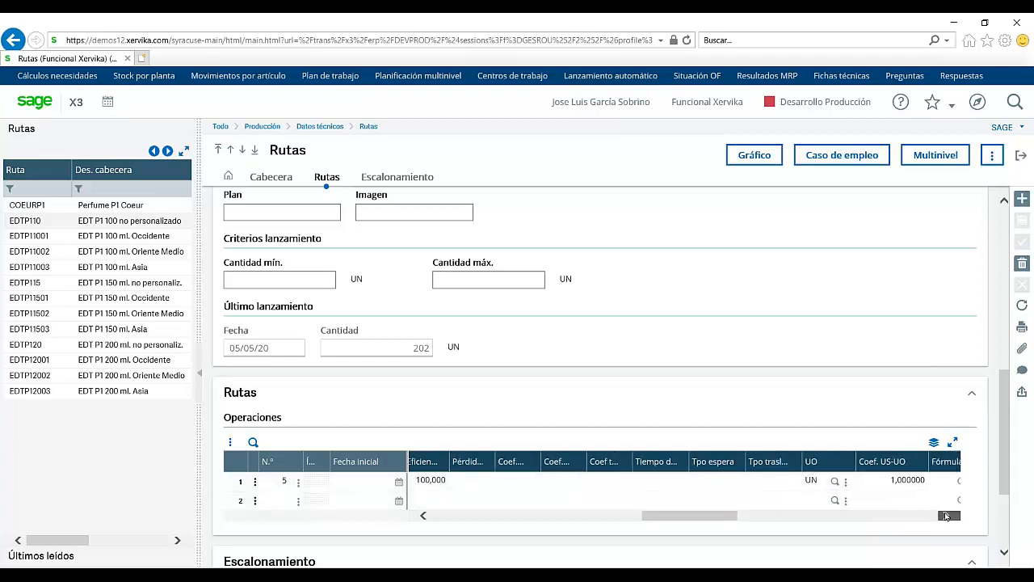
left_click(947, 515)
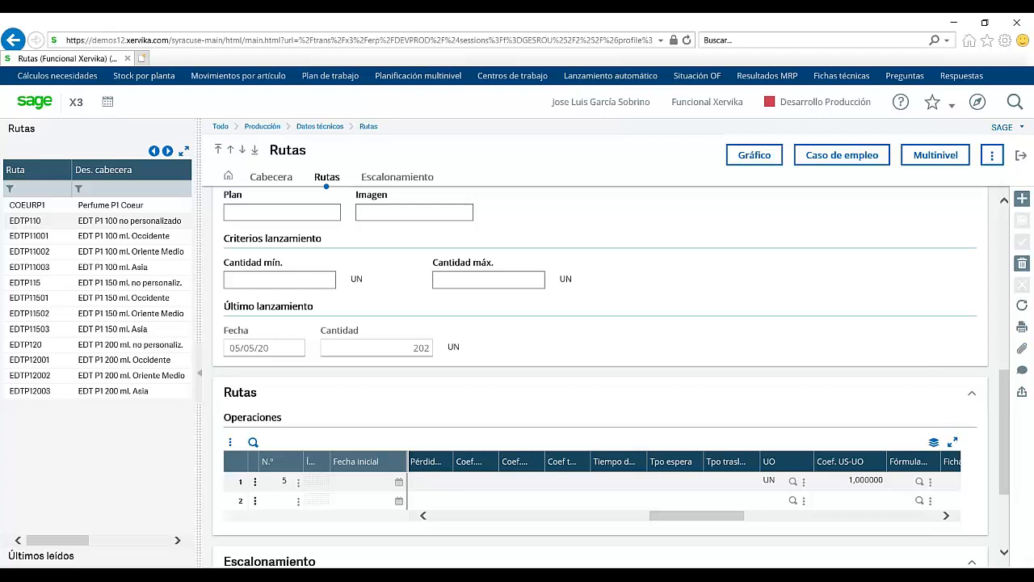
left_click(1022, 156)
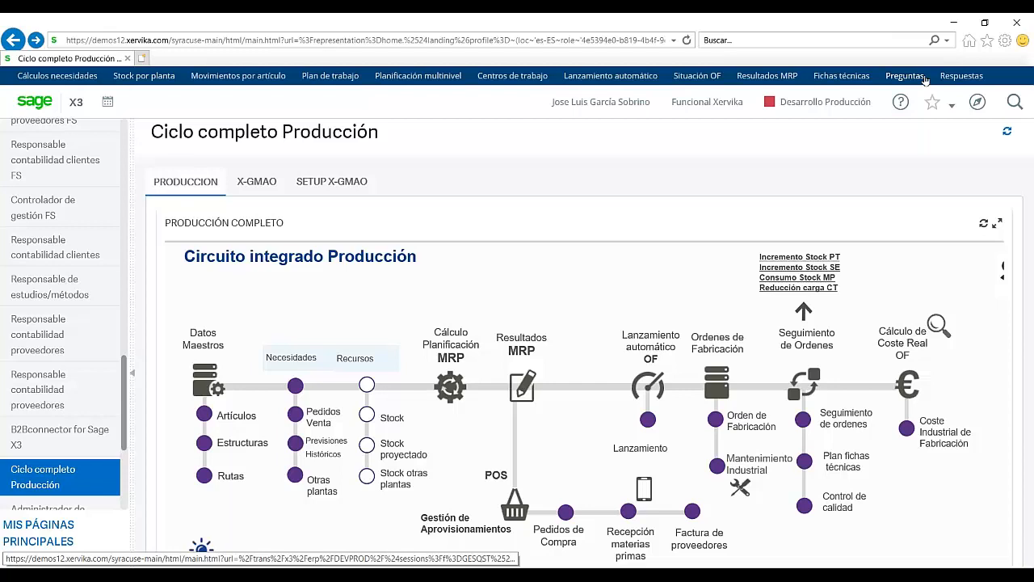
Step: Open Cálculos necesidades from favourites to show plant 0101 MADRID's requirements parameters
left_click(951, 109)
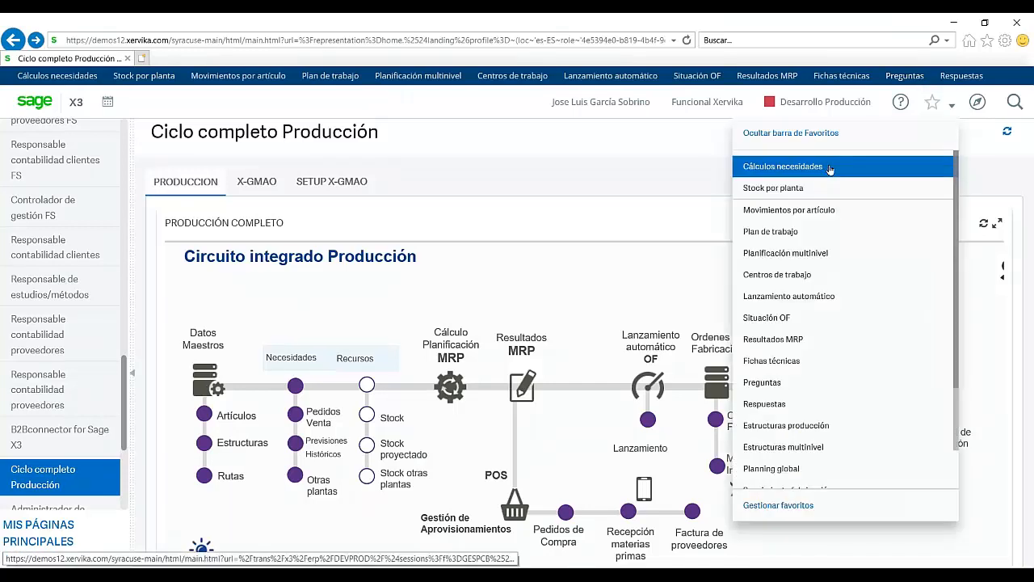
left_click(799, 166)
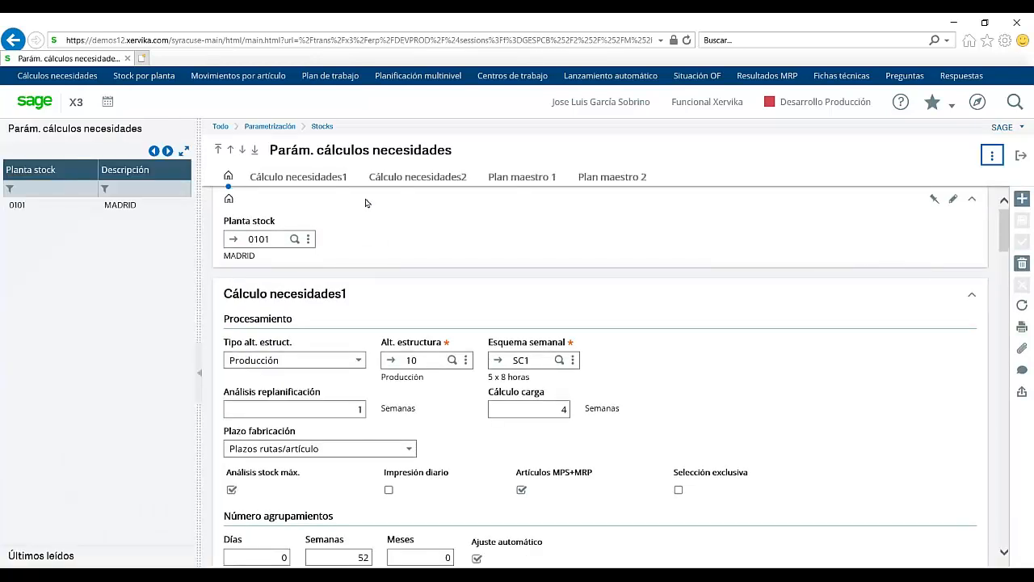
Step: Show the Cálculo necesidades1 tab, scrolled to its Stock inicial, Necesidades and Recursos settings
left_click(315, 180)
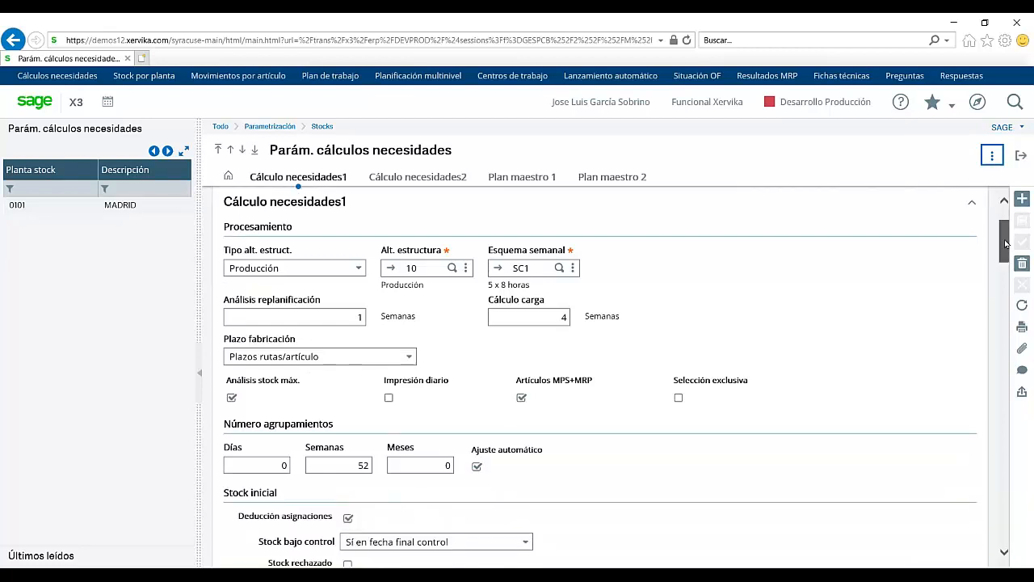
left_click_drag(1006, 244, 1006, 278)
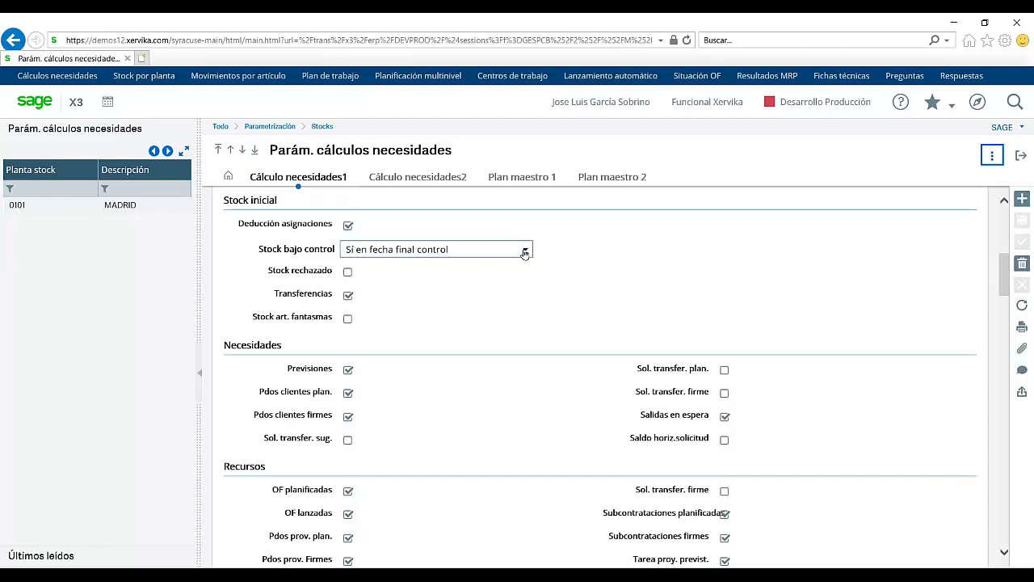
left_click(524, 253)
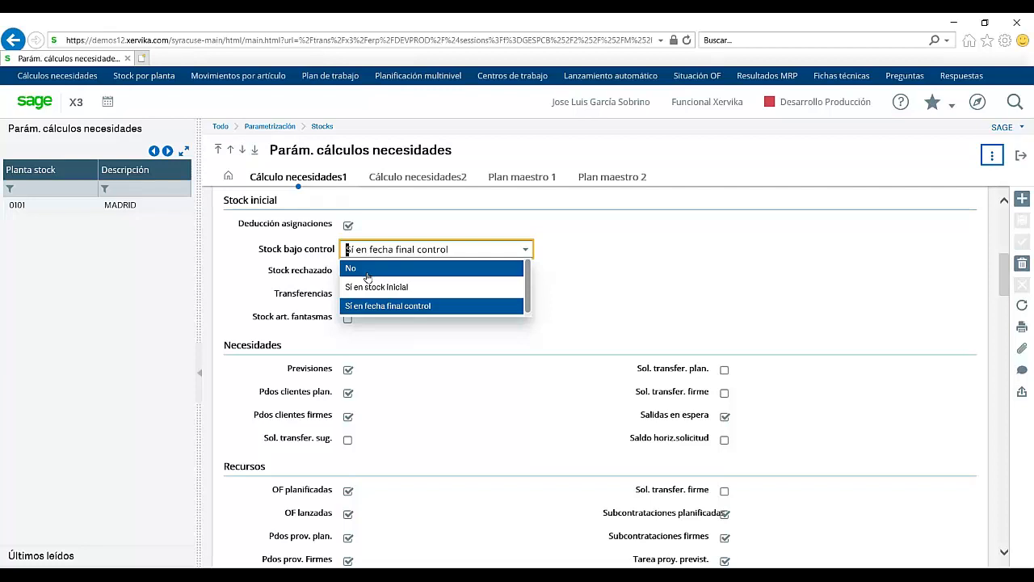
left_click(561, 271)
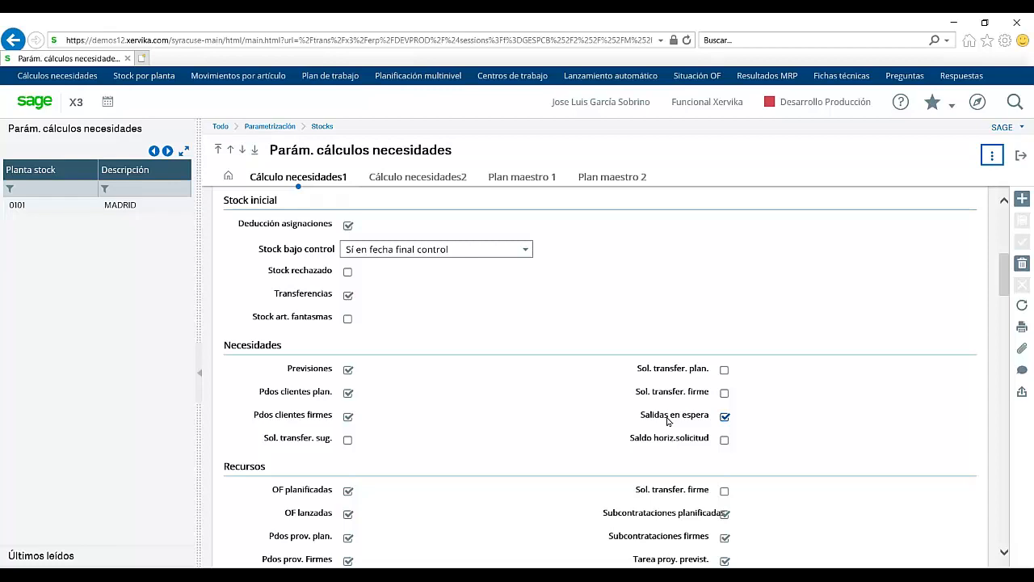
Step: Scroll plant 0101's Cálculo necesidades1 settings down to the Necesidades and Recursos checkboxes
key("Tab")
left_click_drag(1005, 287, 1005, 290)
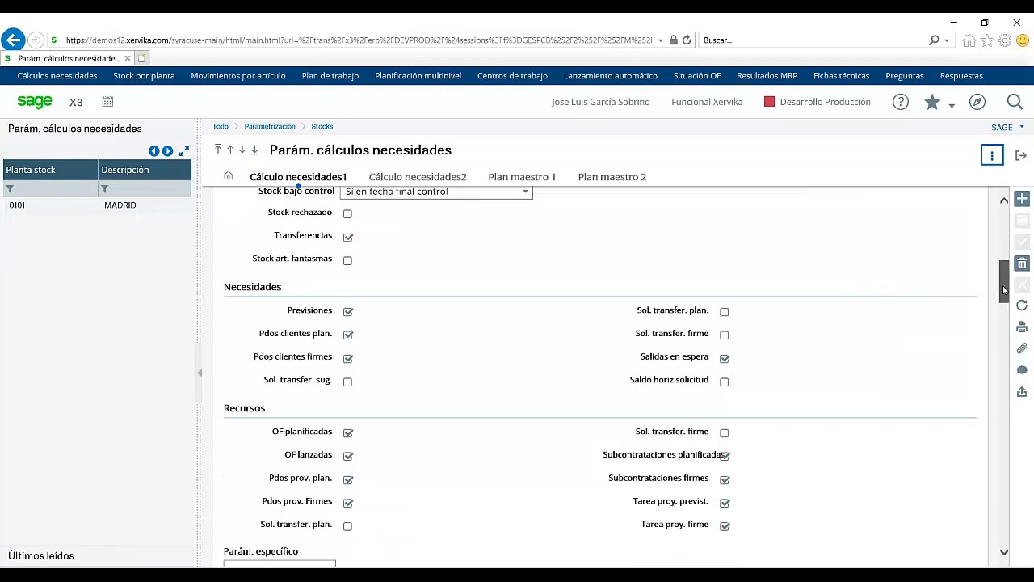
scroll(621, 467, "down", 1)
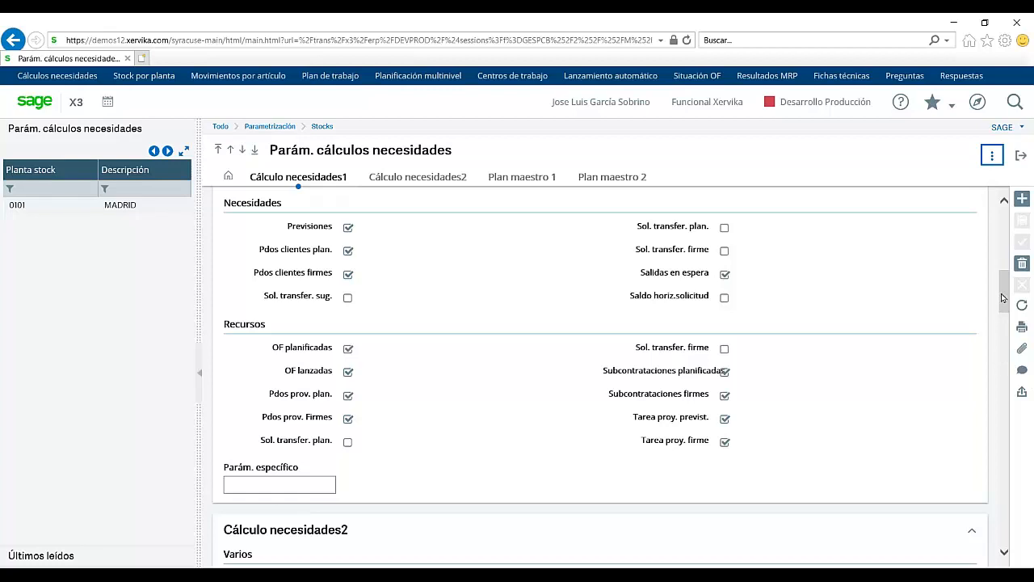
Step: Scroll down to Cálculo necesidades2's Varios, Órdenes sugeridas and Normas de replanificación settings
left_click_drag(1003, 298, 1001, 331)
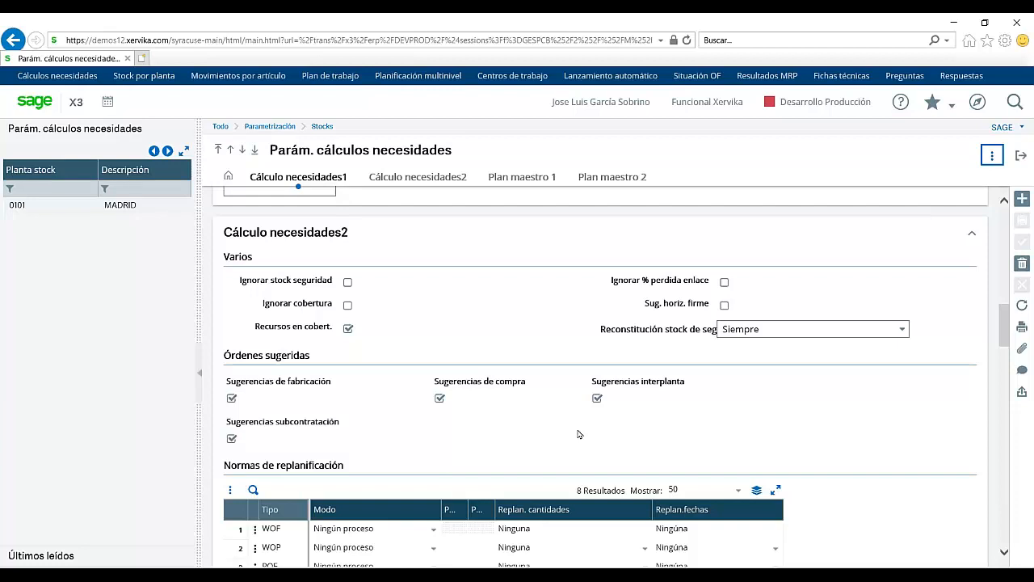
Step: Exit Parám. cálculos necesidades back to the Ciclo completo Producción diagram
left_click(1016, 153)
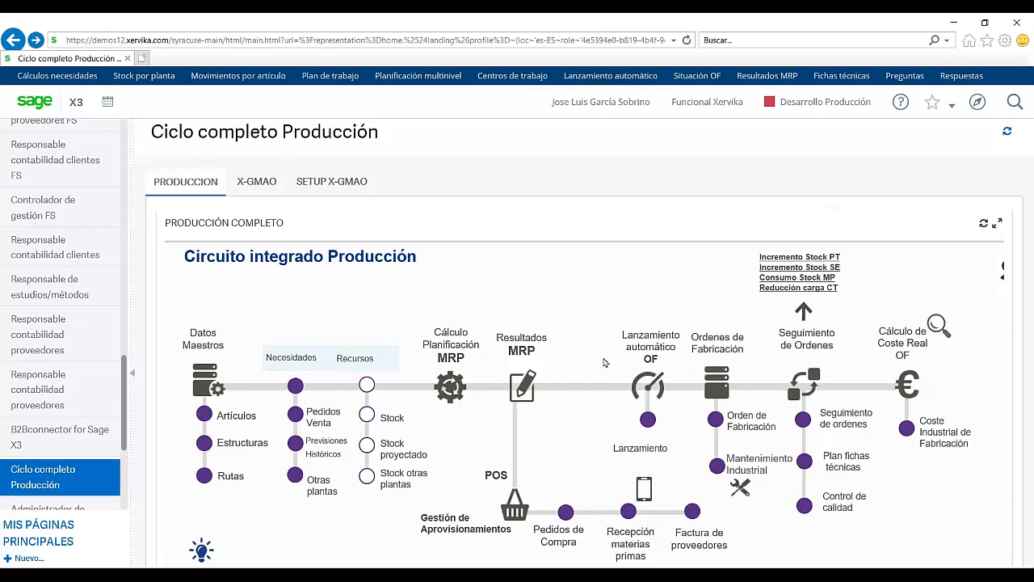
Step: Open sales order entry with the ALL Entrada completa transaction and view an order's item lines
left_click(298, 414)
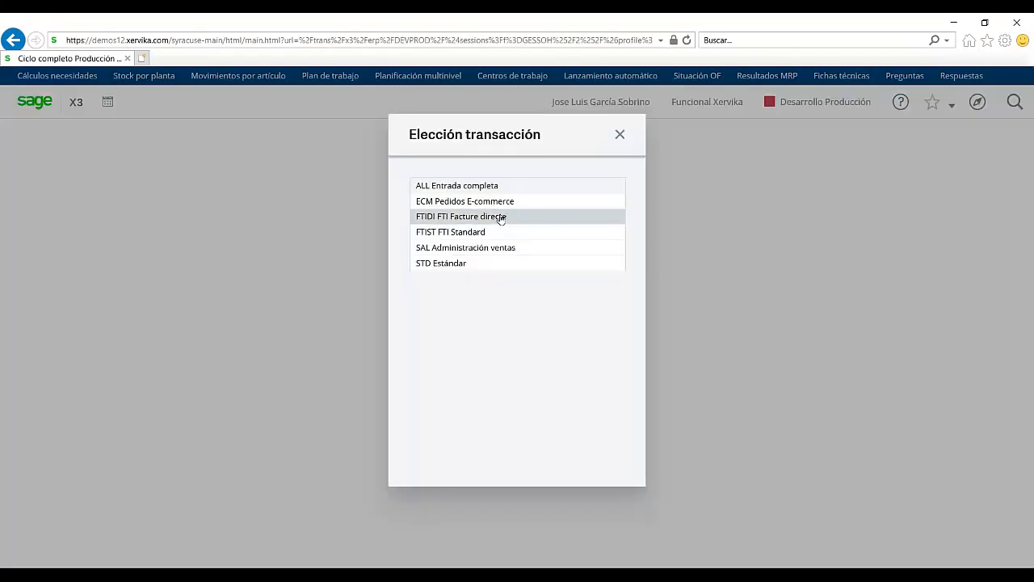
left_click(489, 185)
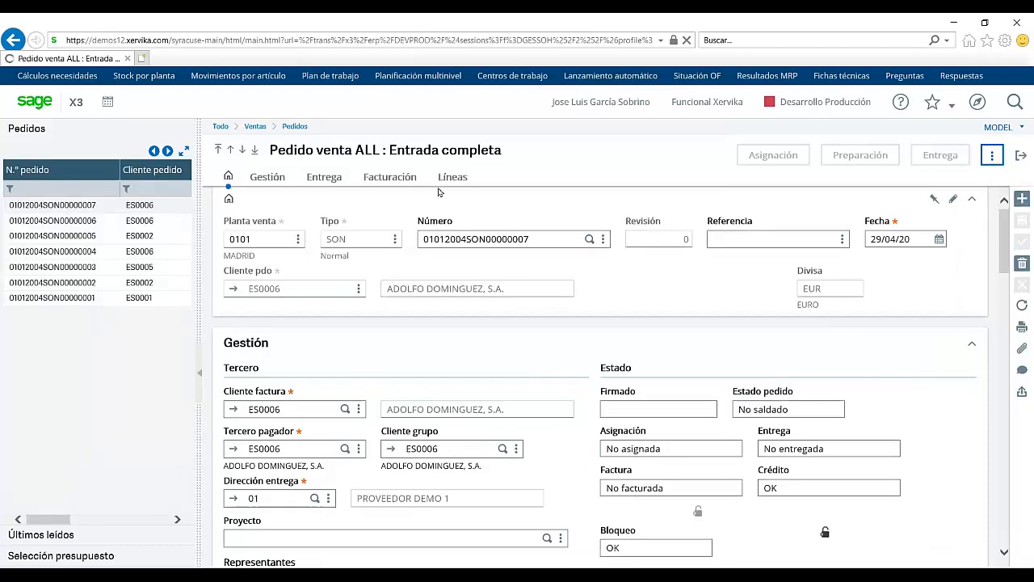
left_click(452, 178)
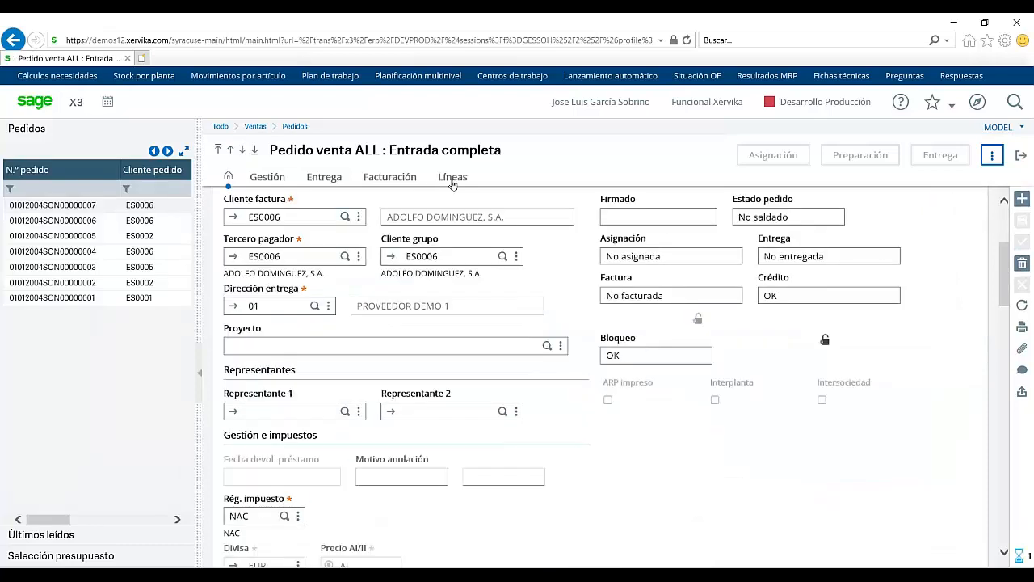
left_click(81, 235)
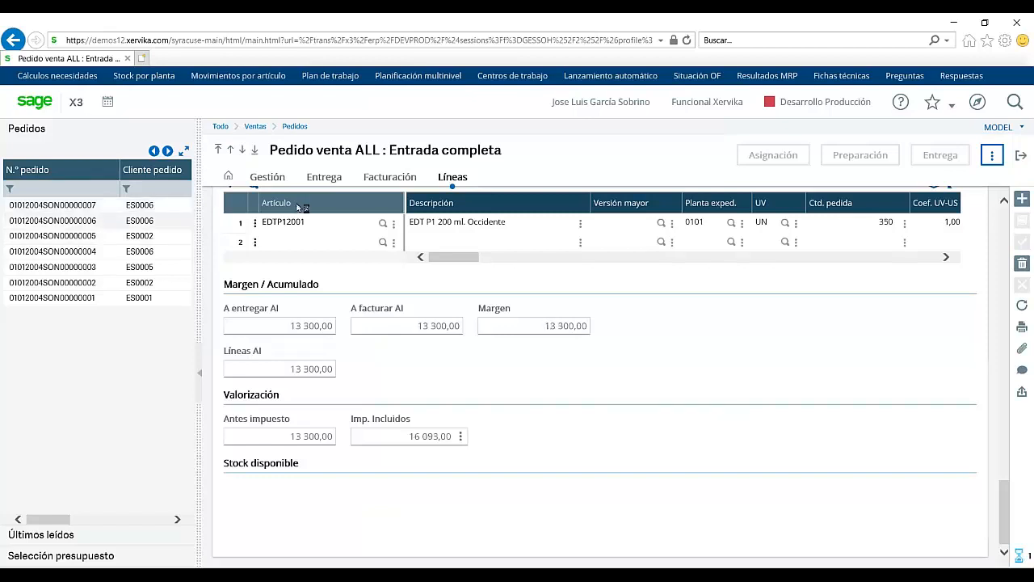
Step: Check the requested delivery and shipment dates, select the plant 0101 sales order, then close the screen
left_click(317, 181)
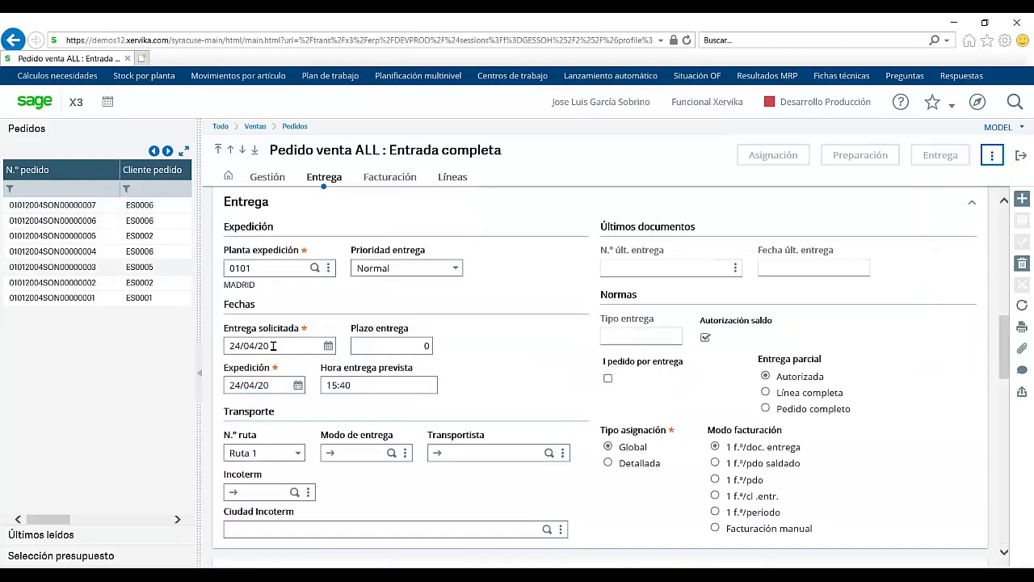
left_click(273, 346)
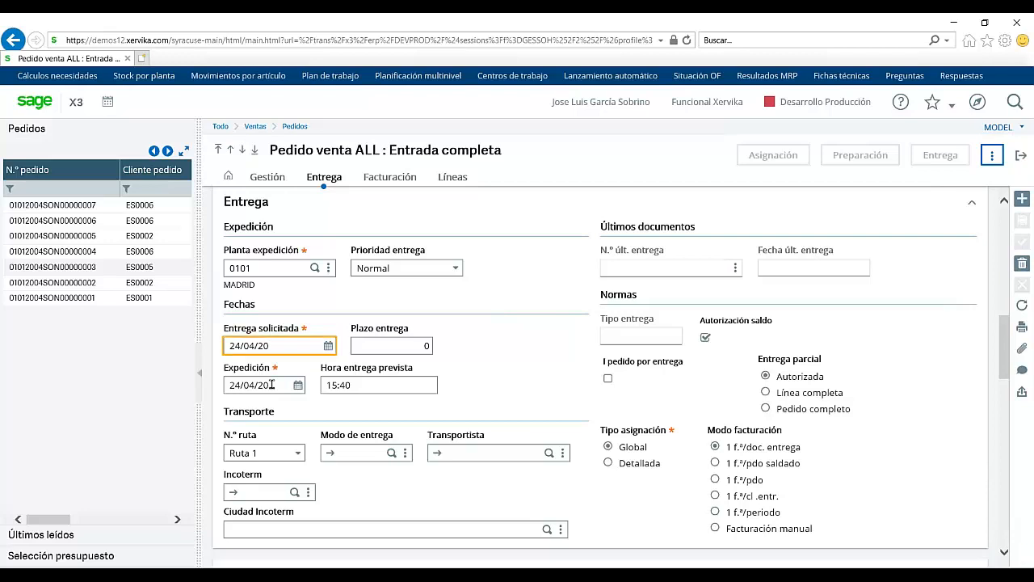
left_click(271, 385)
left_click(95, 235)
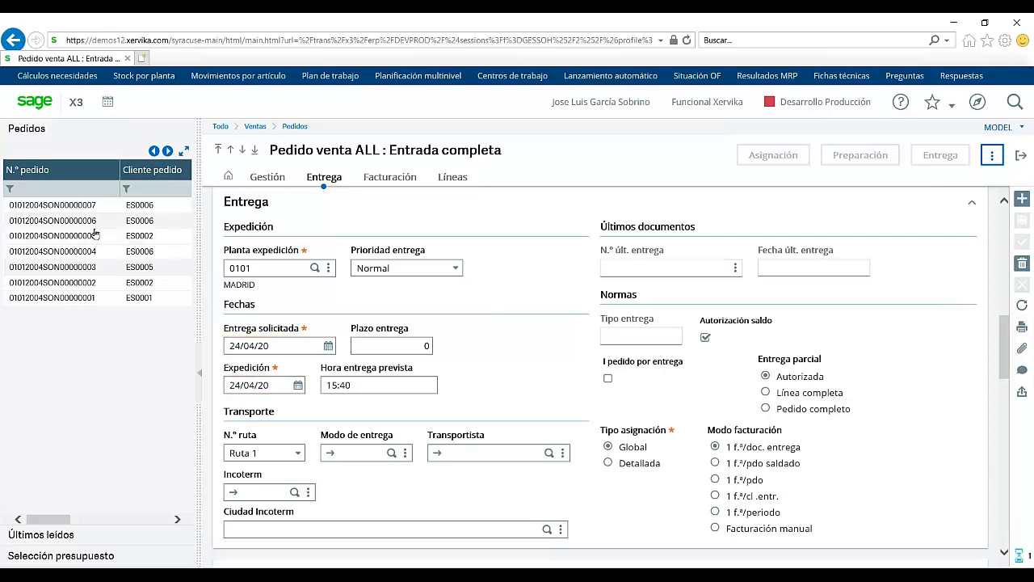
left_click(1022, 159)
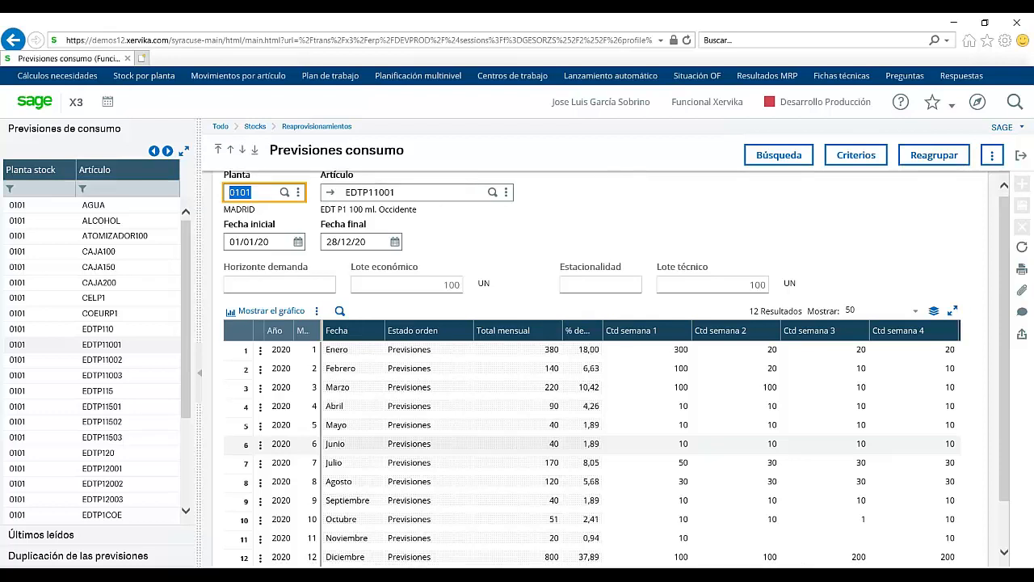
Step: Change EDTP11001's row 2 Total mensual from 140 to 40, then exit Previsiones consumo
left_click(394, 195)
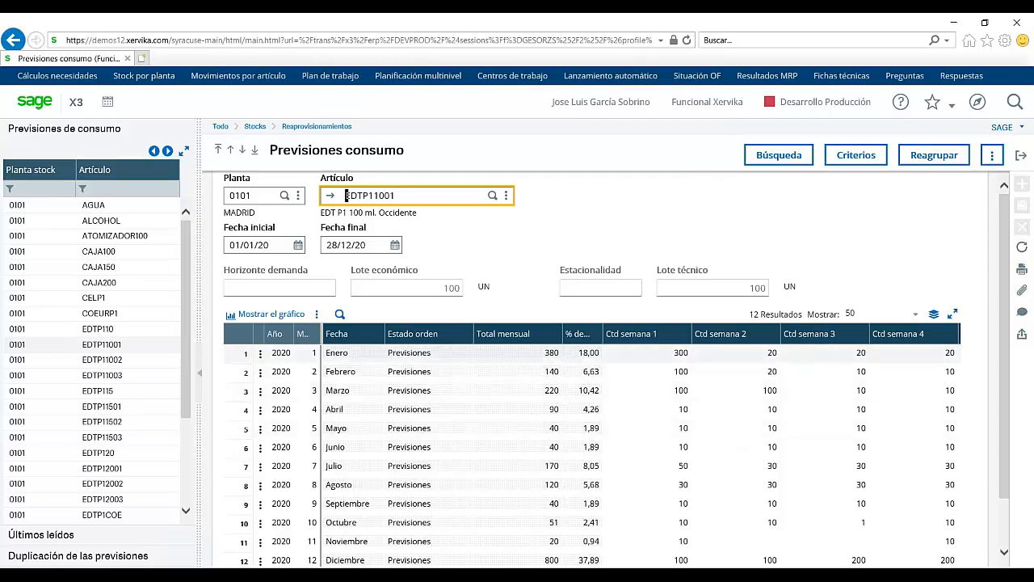
left_click(549, 372)
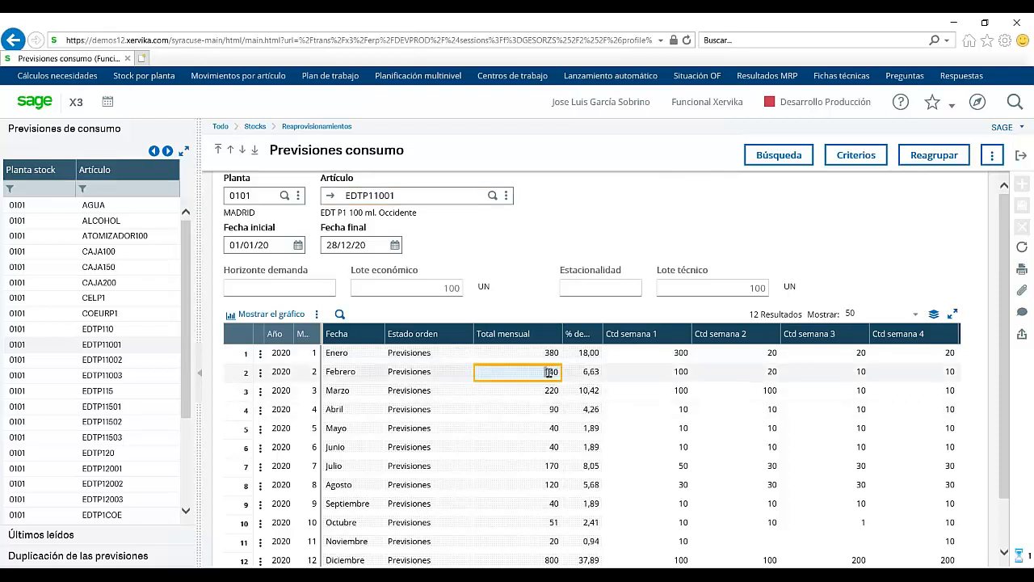
key("BackSpace")
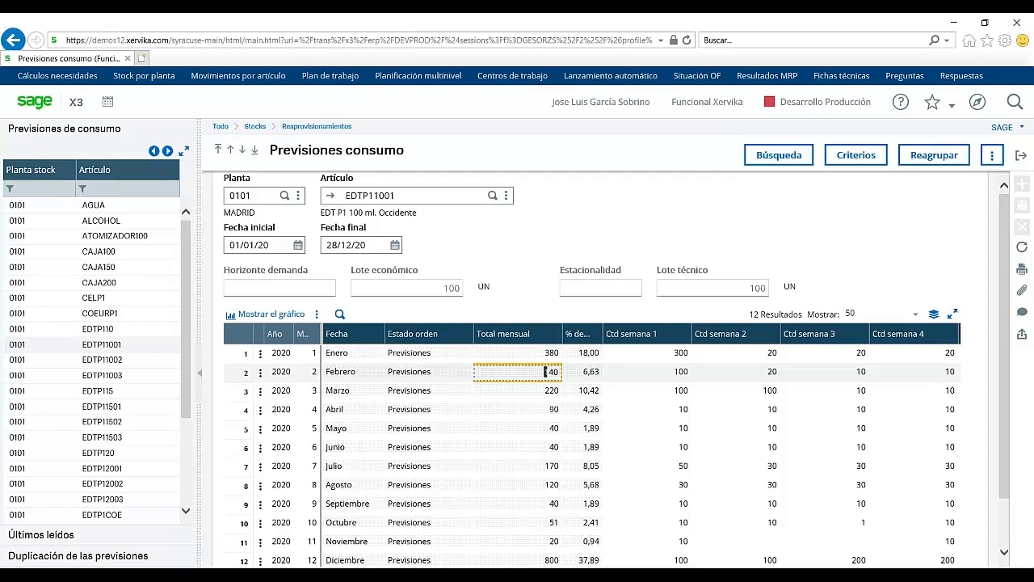
left_click(1021, 156)
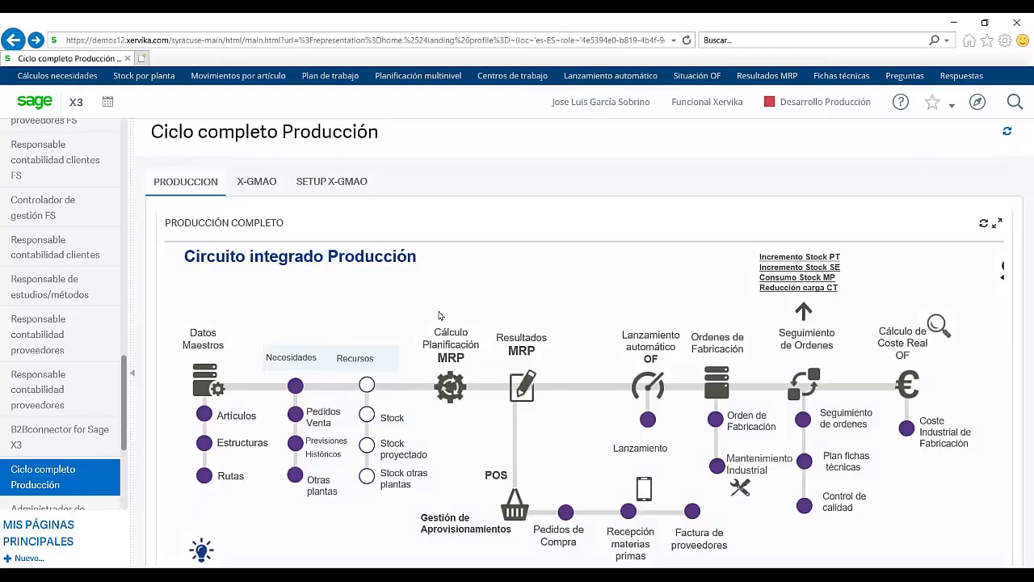
Step: Run the Stocks artículos inquiry for ATOMIZADOR100, showing stock 'A' 30840 and 'Q' 150
left_click(300, 476)
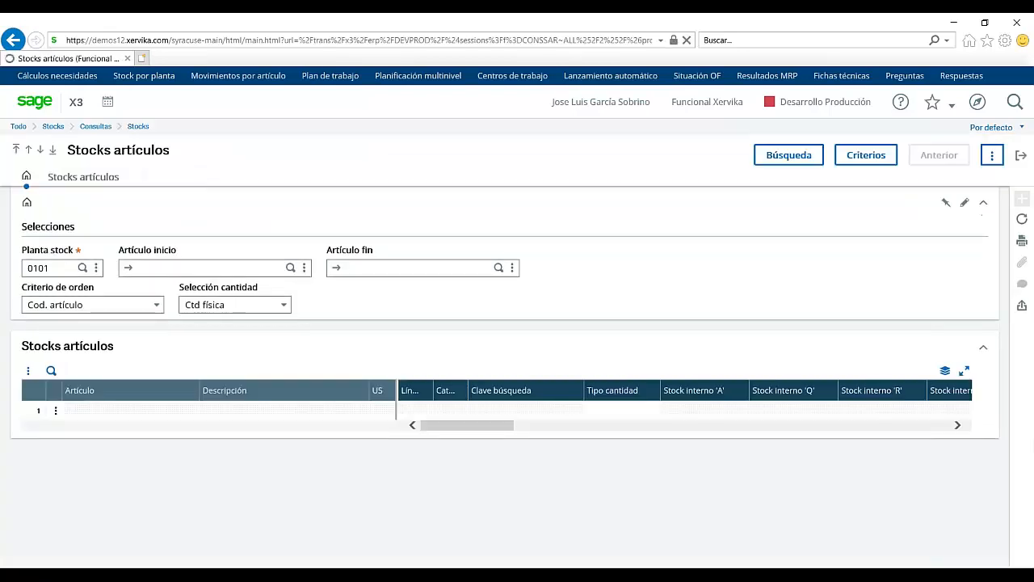
left_click(291, 268)
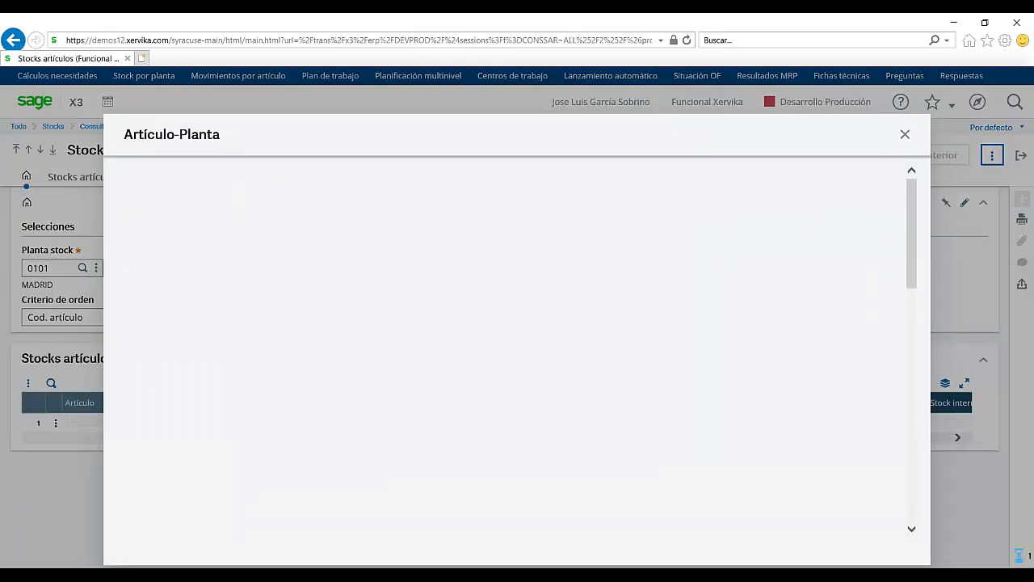
left_click(766, 157)
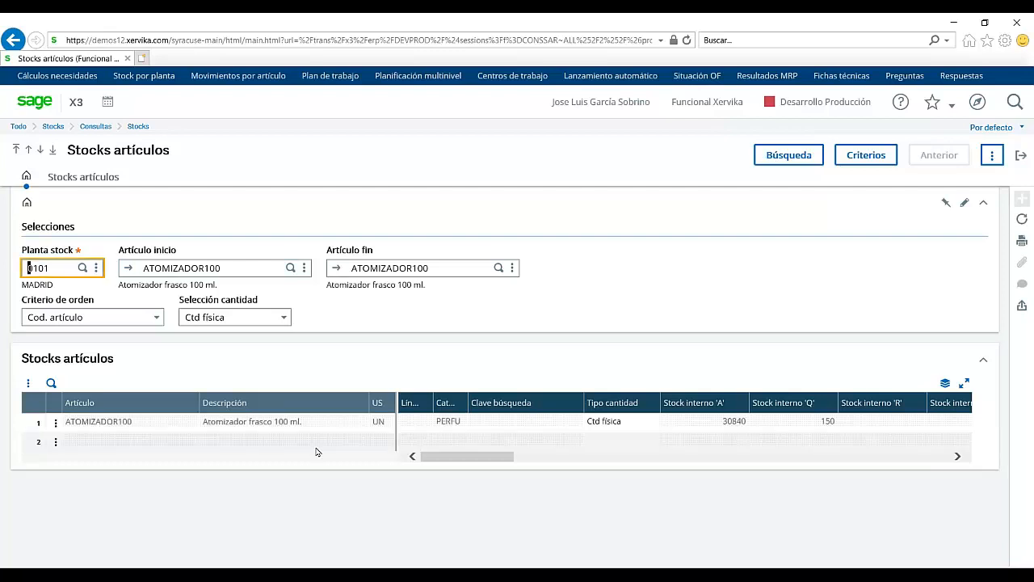
left_click(54, 424)
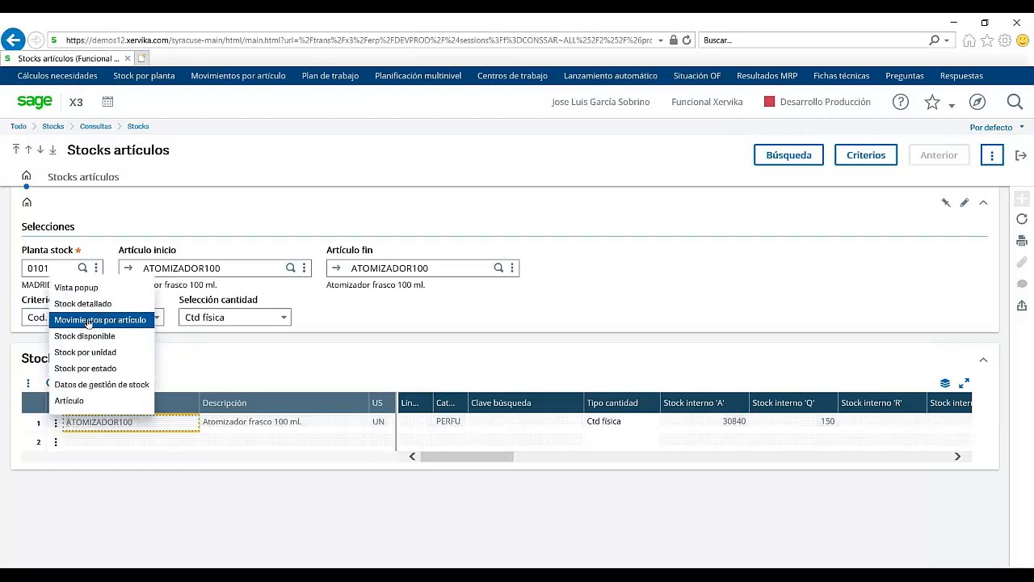
Step: Open Movimientos por artículo for ATOMIZADOR100, review the movements, then exit the inquiry
left_click(89, 320)
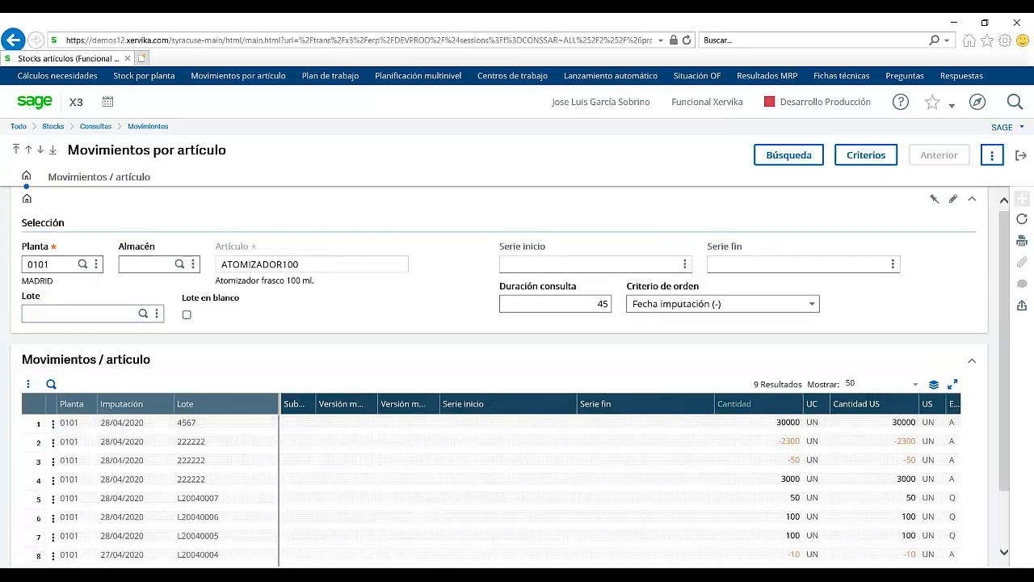
left_click(1021, 156)
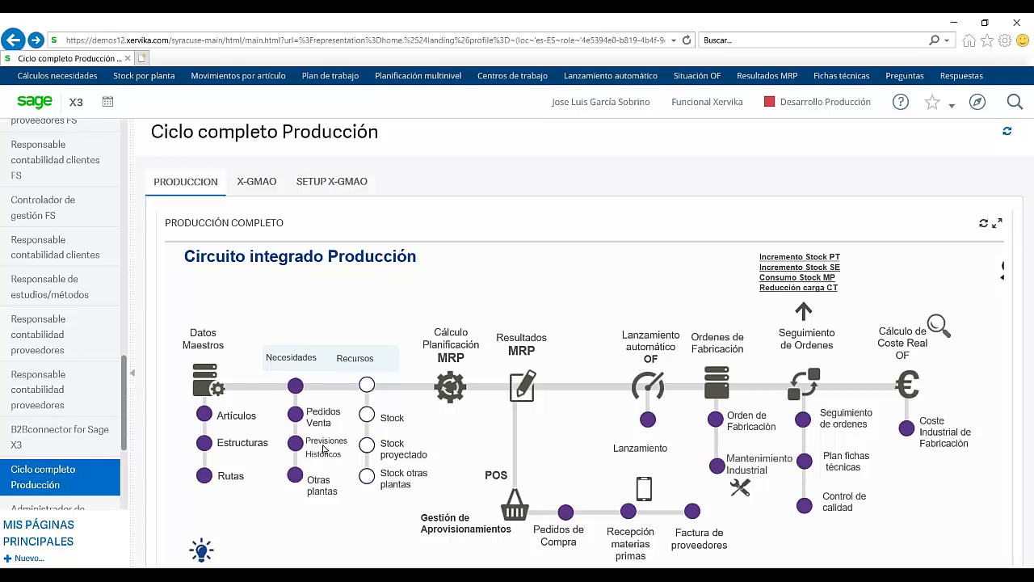
Step: Glance at Stock por planta, close it, and open the Stock proyectado inquiry instead
left_click(368, 415)
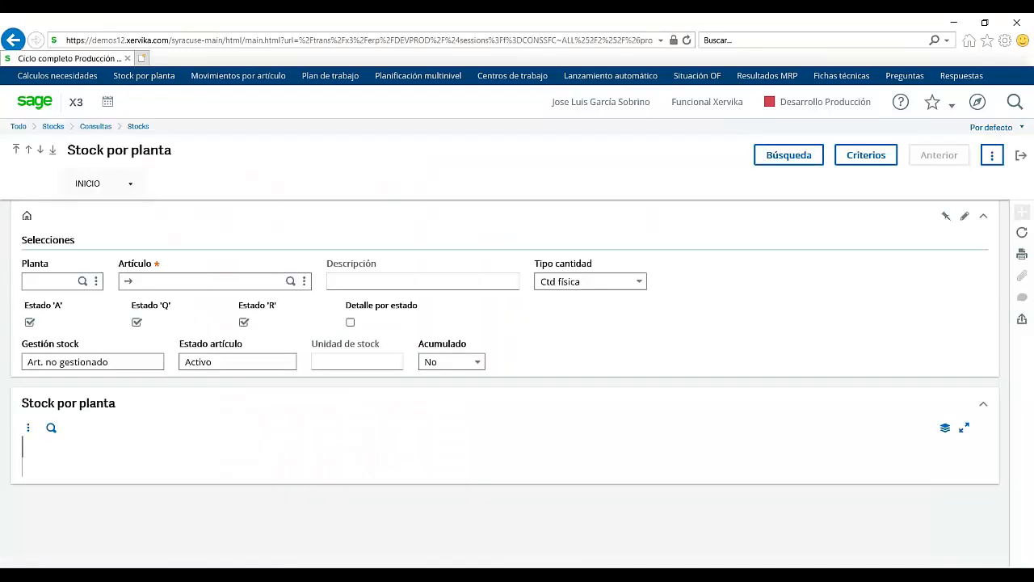
left_click(1021, 155)
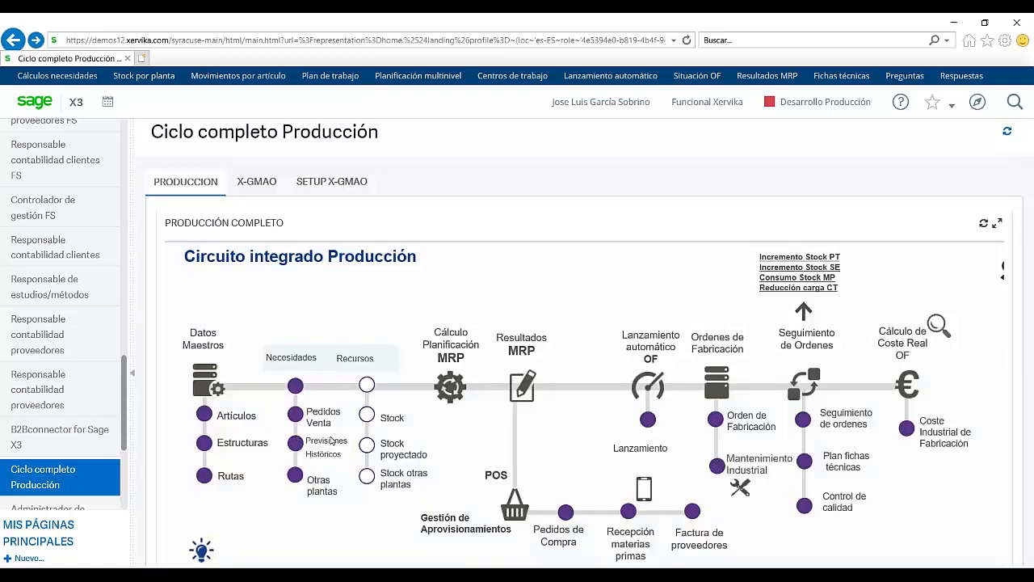
left_click(369, 446)
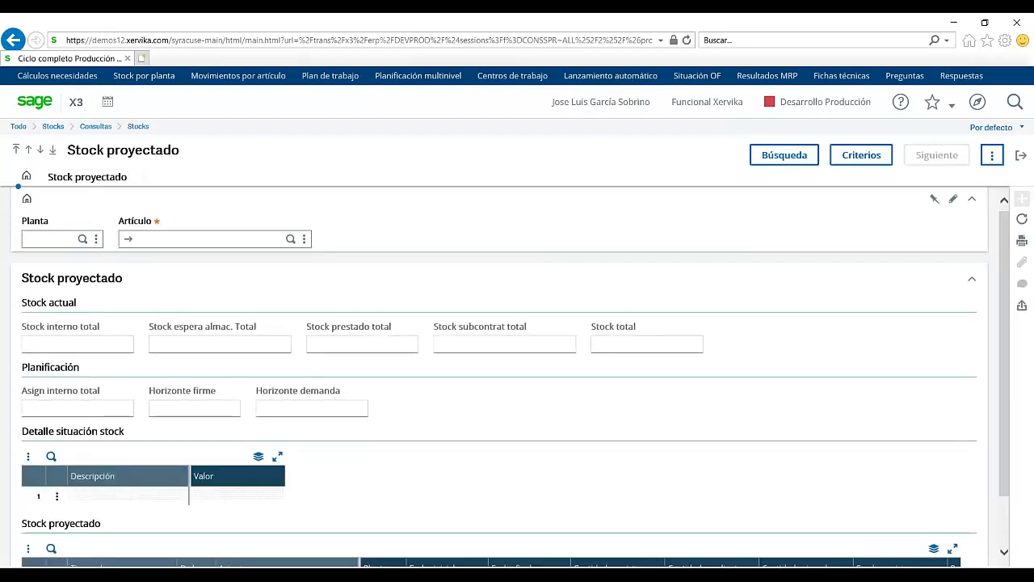
Step: Query projected stock for item EDTP11002 at plant 0101 and review its order lines
left_click(65, 239)
type("0101")
key("Tab")
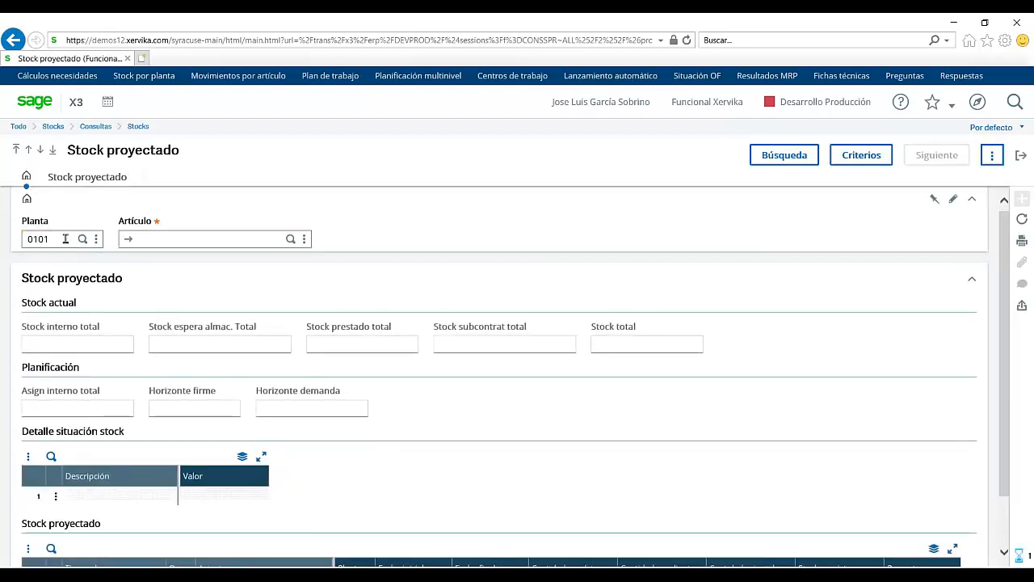
left_click(291, 239)
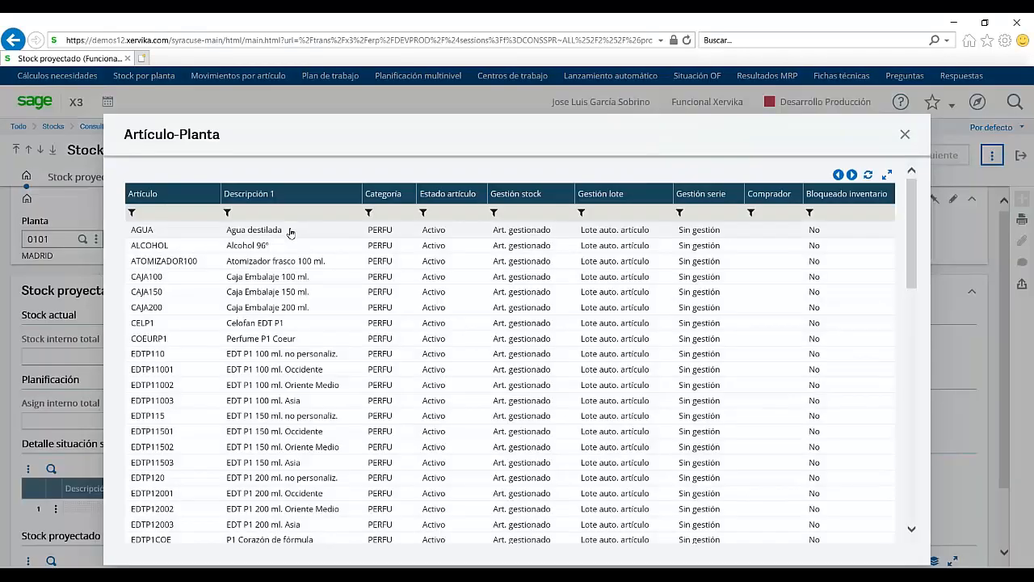
left_click(273, 386)
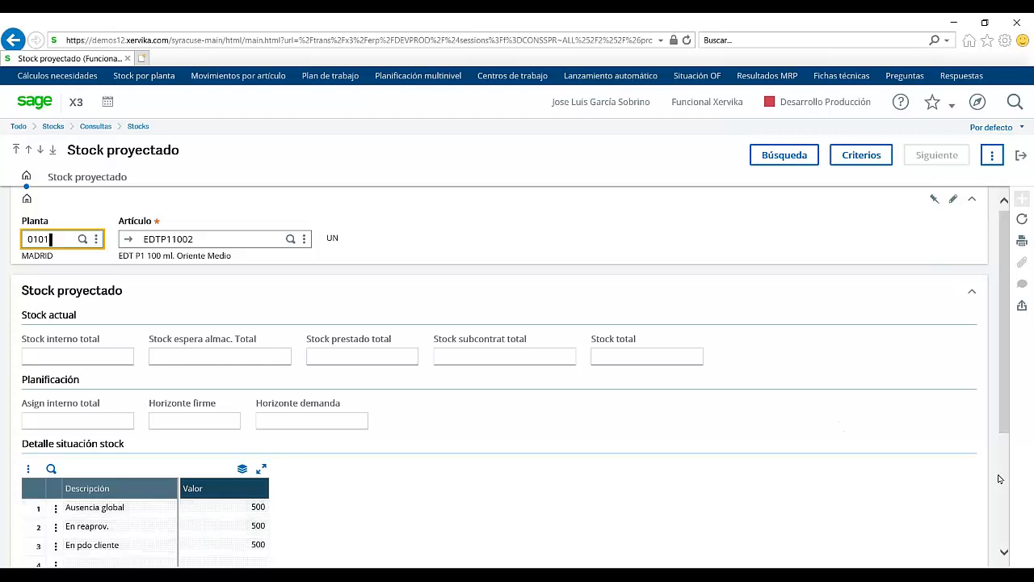
scroll(1004, 480, "down", 1)
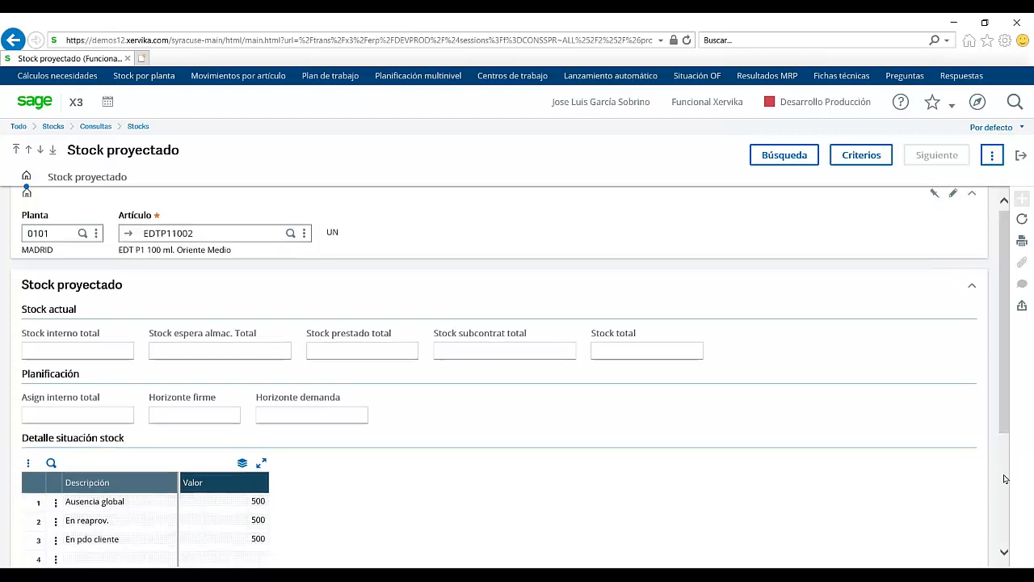
scroll(1004, 479, "down", 4)
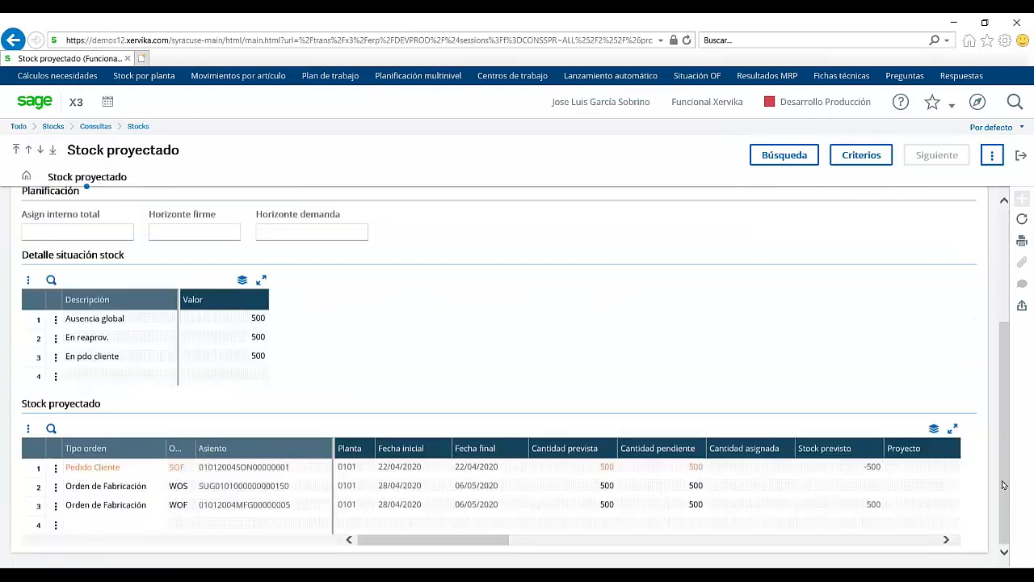
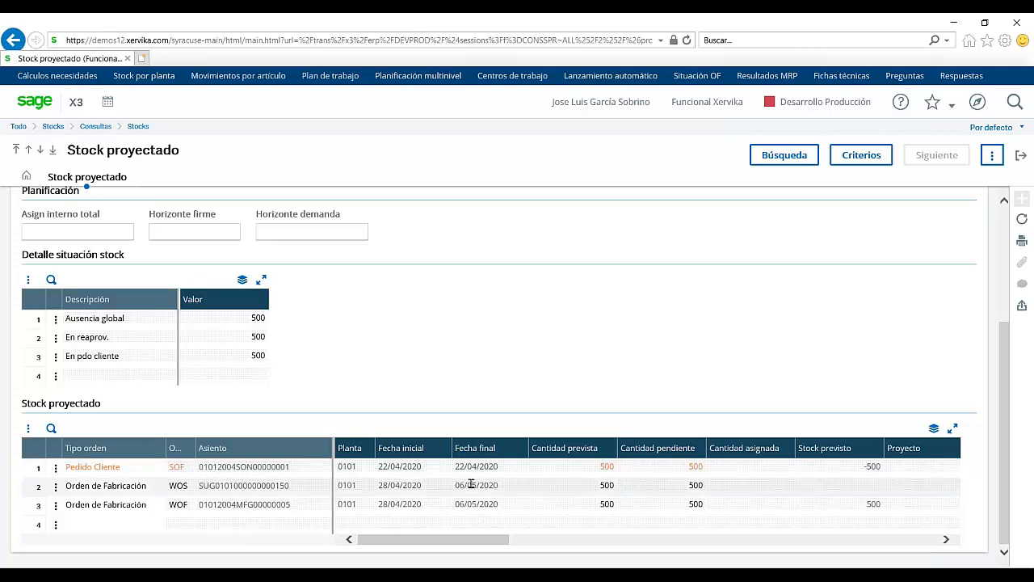
Step: Exit the Stock proyectado inquiry back to the Ciclo completo Producción home page
left_click(1021, 156)
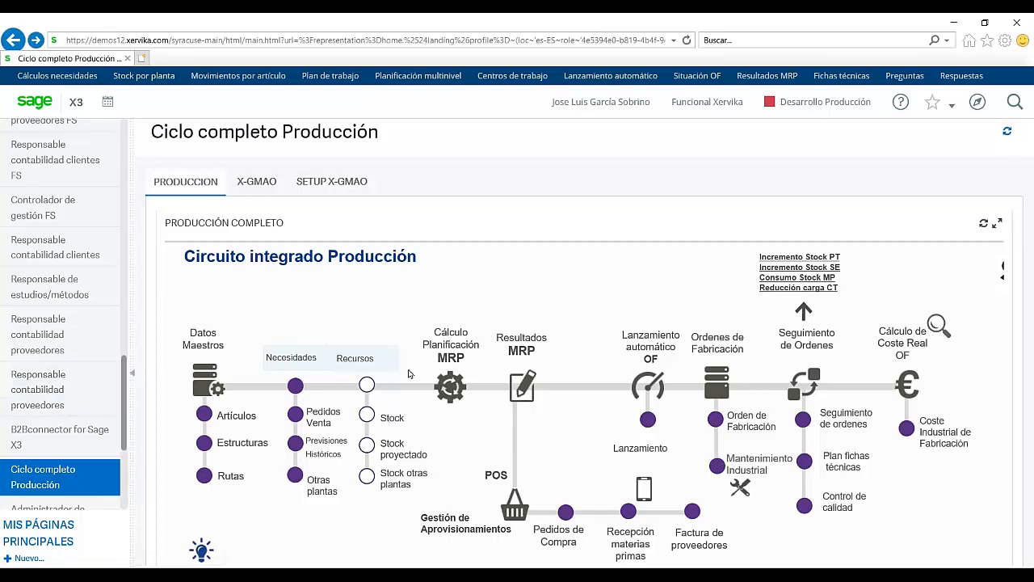
Step: Open the MRP net requirements calculation with reference date 04/05/20 and plant 0101
left_click(451, 388)
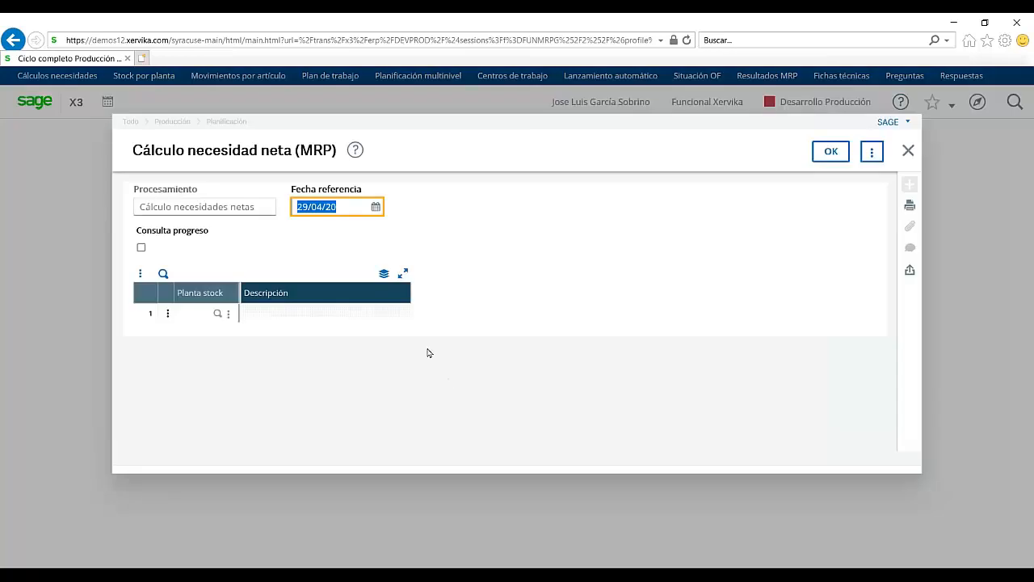
left_click(377, 211)
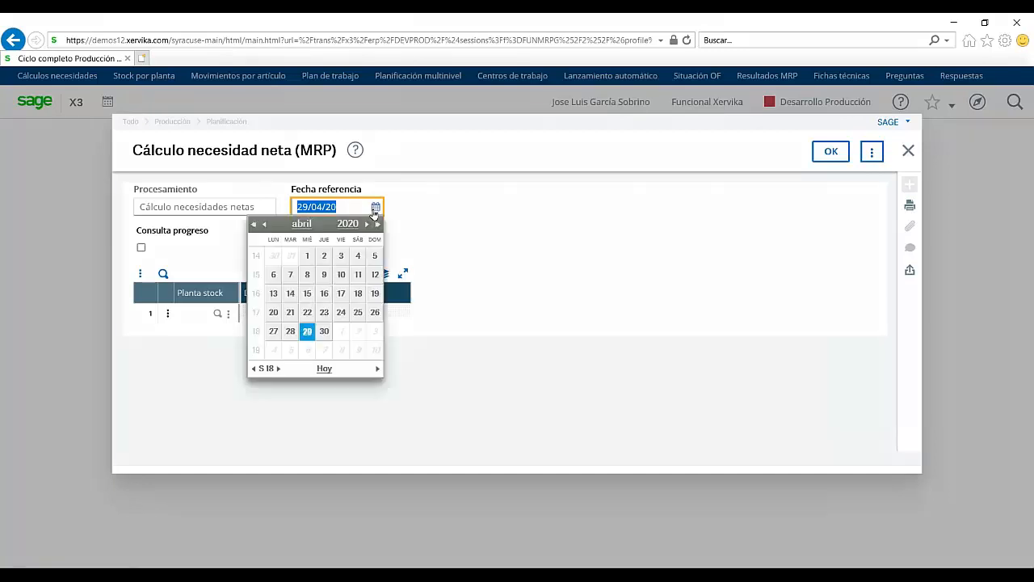
left_click(275, 351)
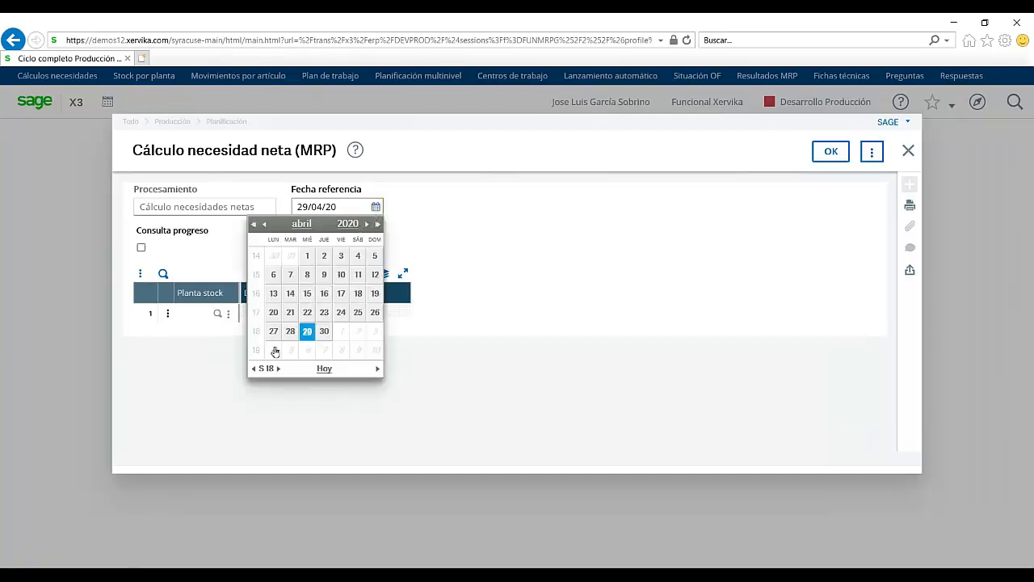
left_click(201, 312)
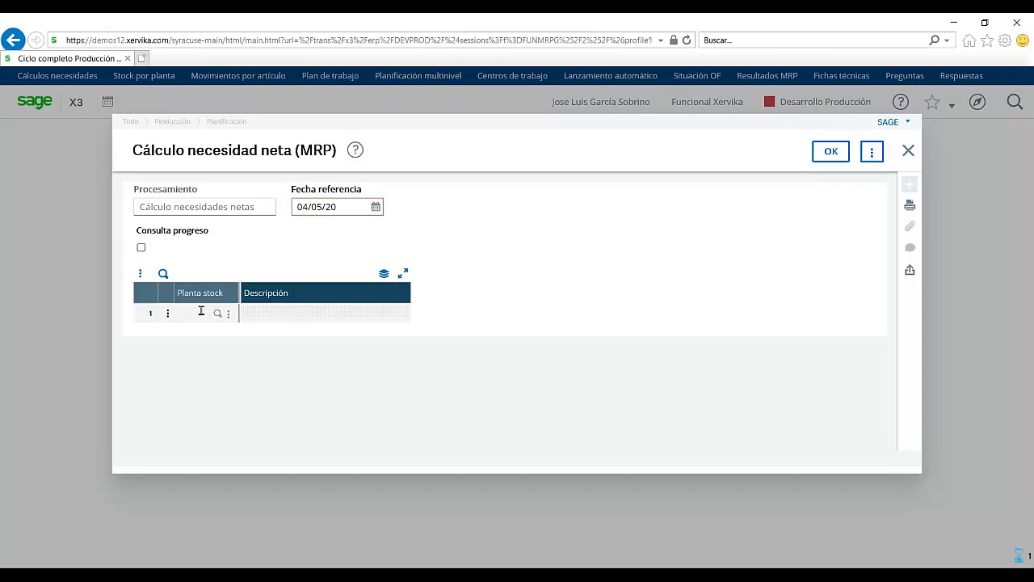
type("0101")
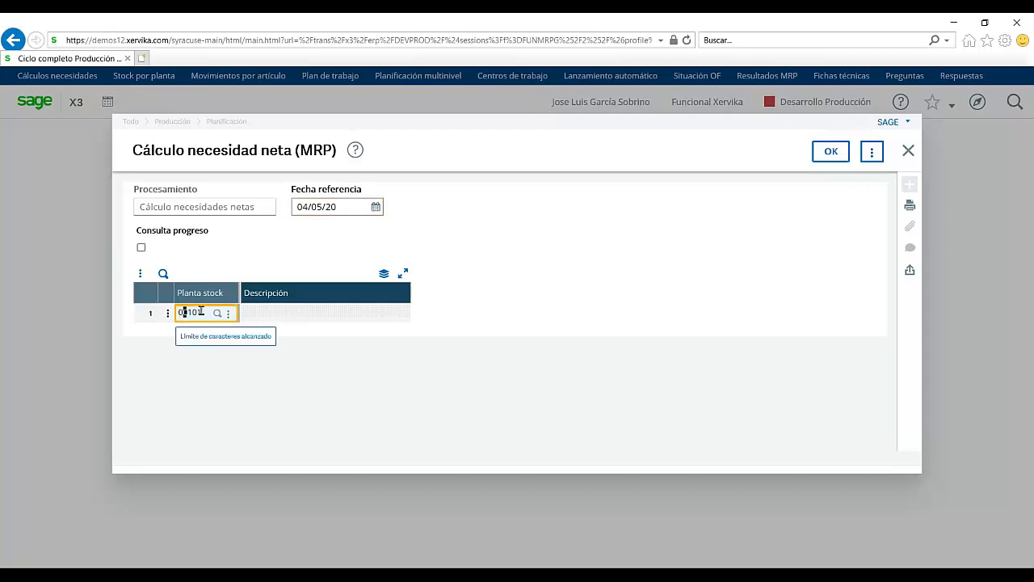
key("BackSpace")
key("BackSpace")
key("BackSpace")
key("BackSpace")
key("BackSpace")
type("0")
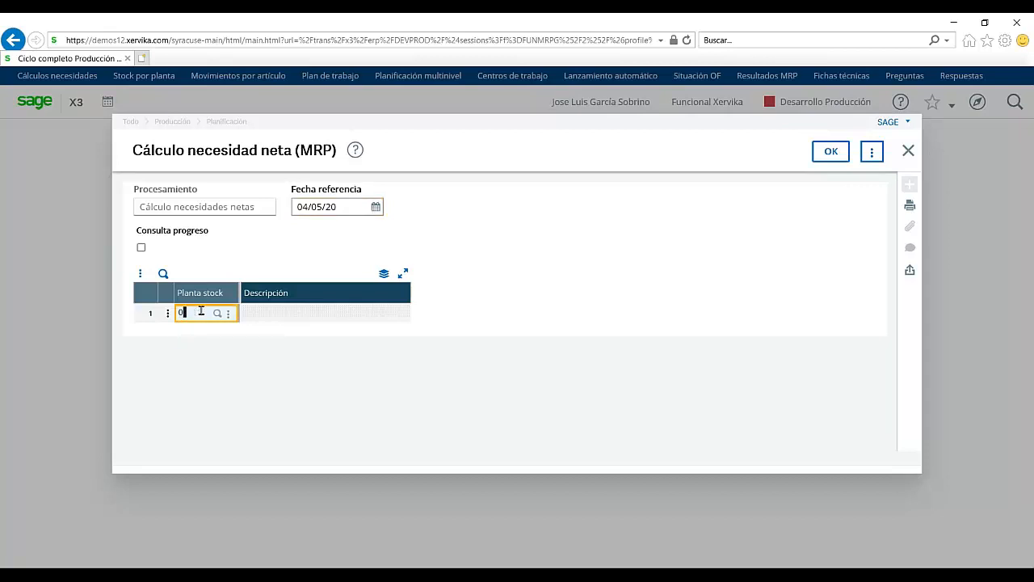
type("101")
key("Tab")
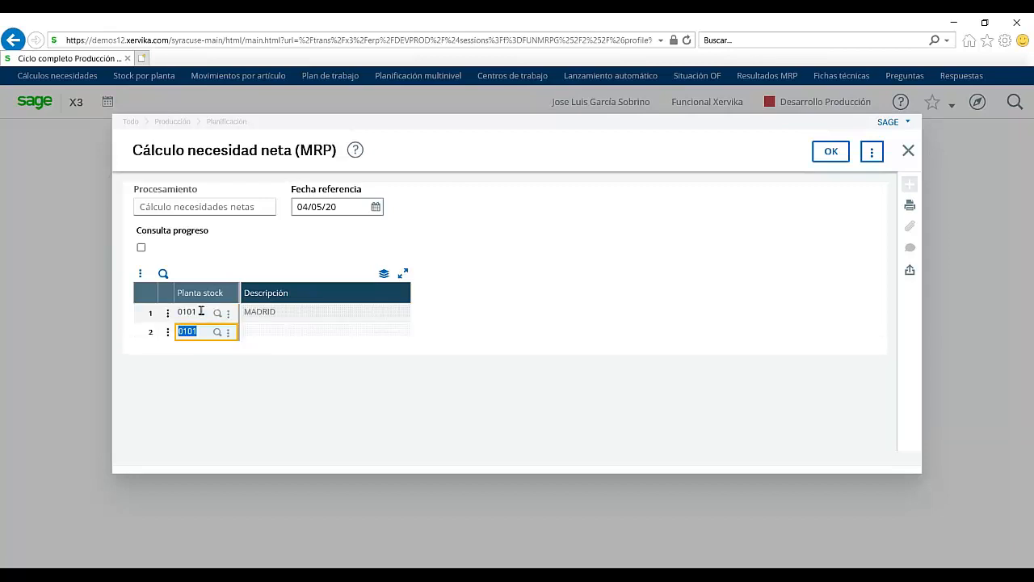
Step: Drop the invalid plant 0102 row and run the calculation for plant 0101 only
type("0102")
key("Tab")
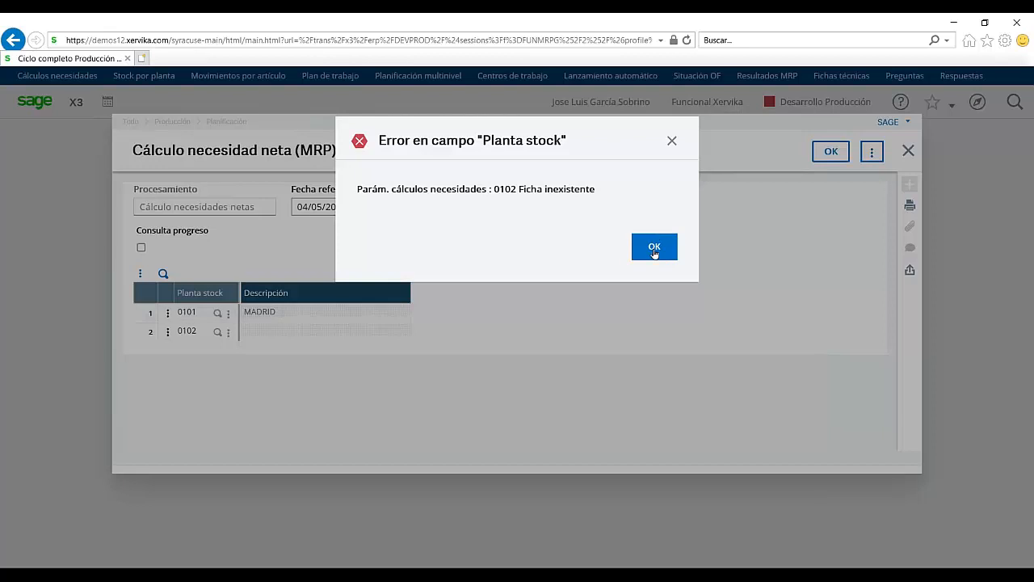
left_click(654, 248)
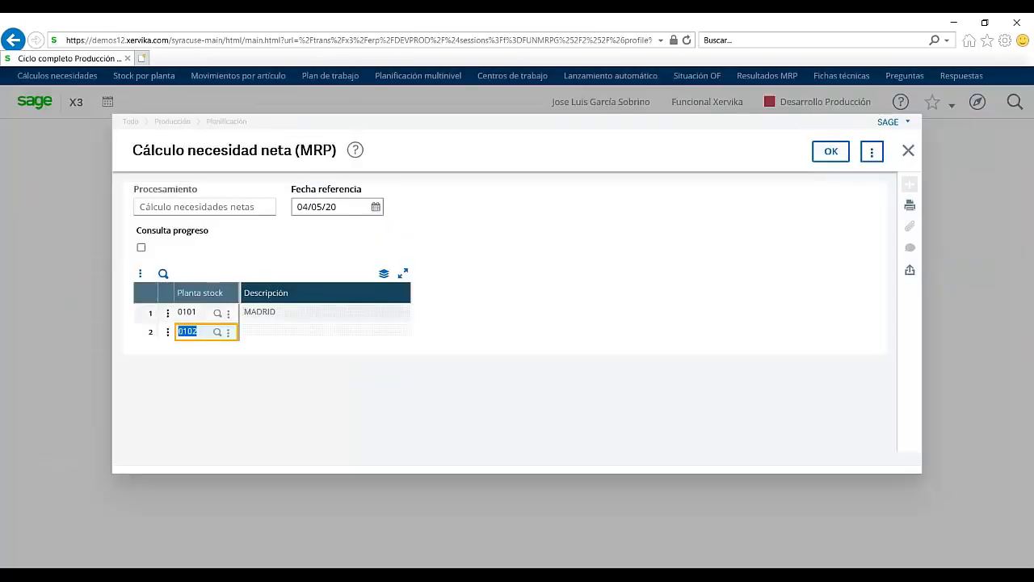
left_click(216, 333)
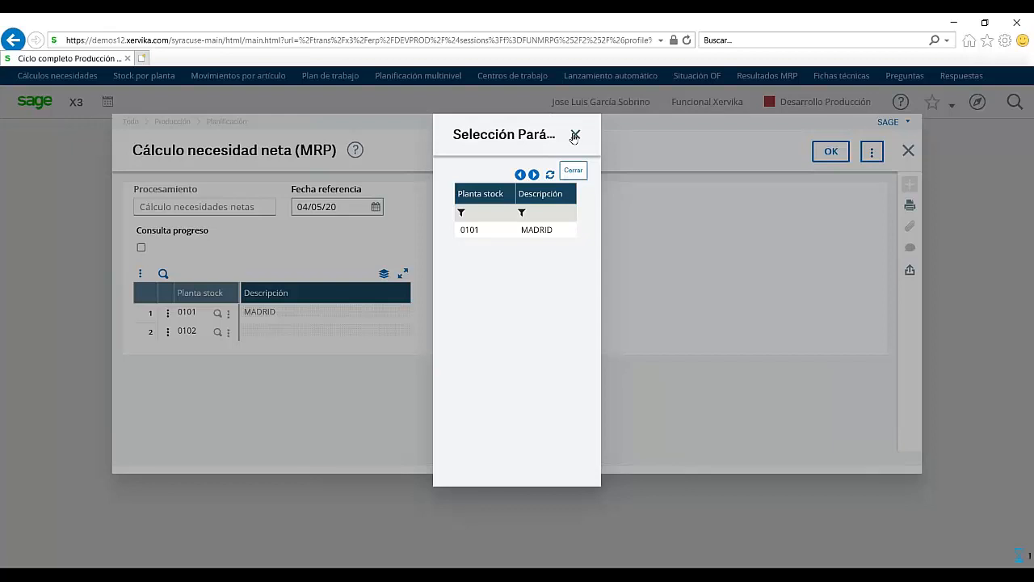
left_click(574, 136)
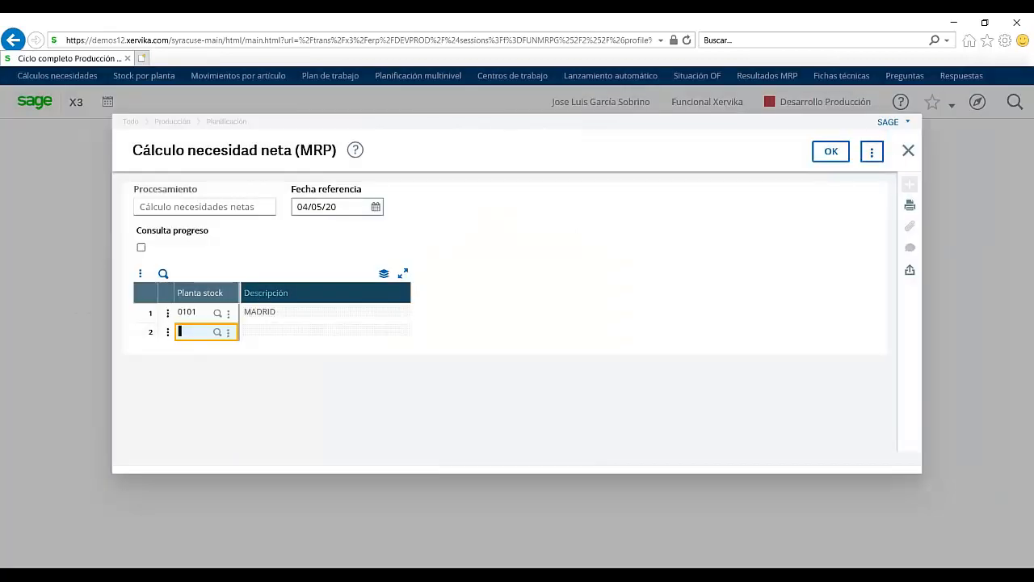
left_click(830, 153)
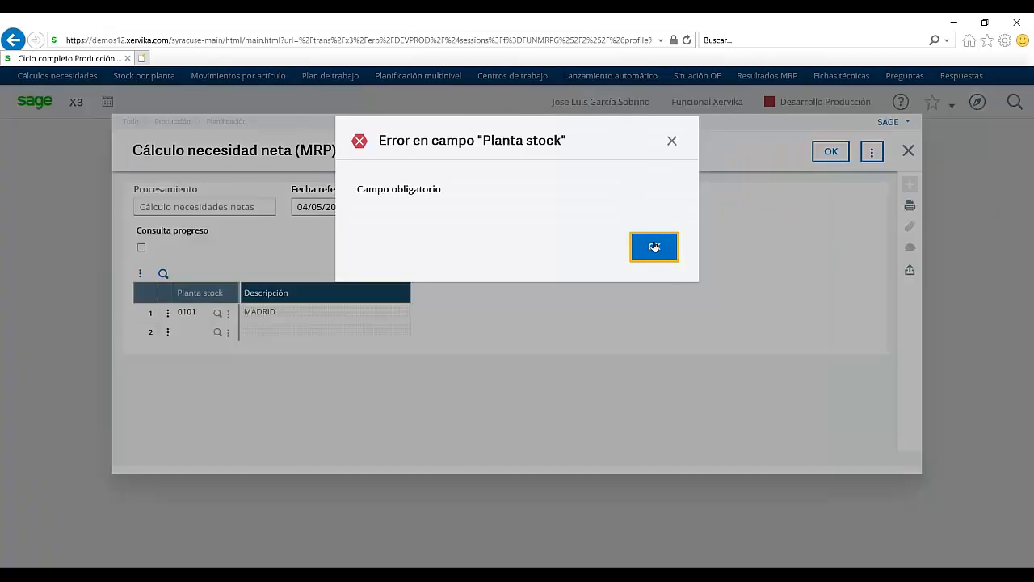
left_click(655, 247)
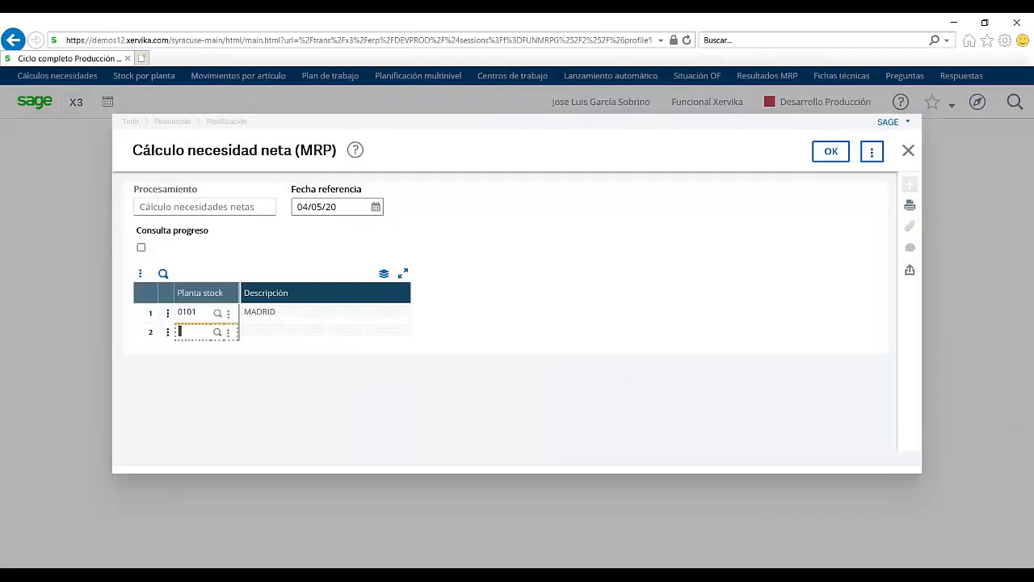
left_click(831, 152)
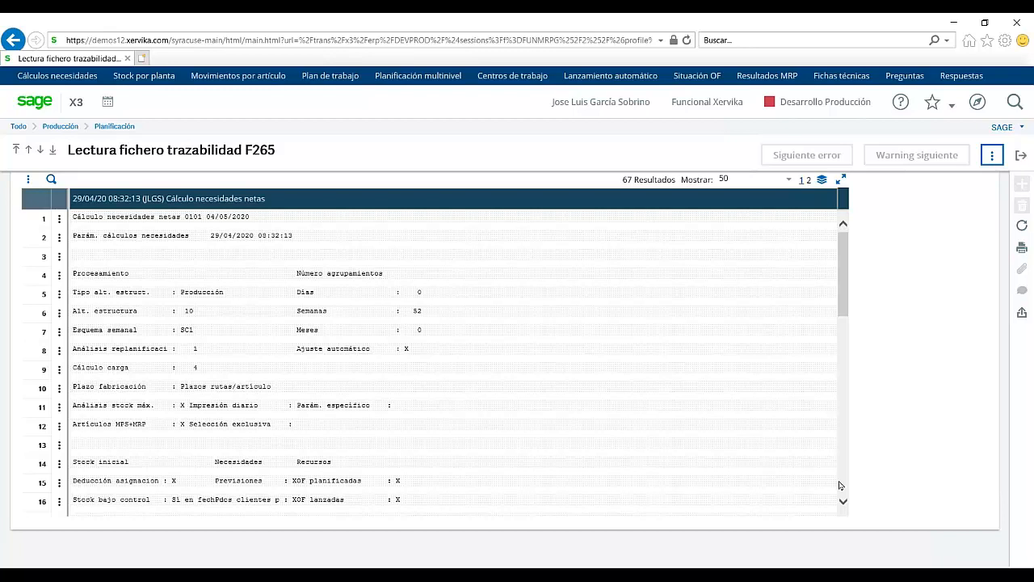
Step: Scroll through the MRP traceability log F265, then exit it
scroll(839, 485, "down", 1)
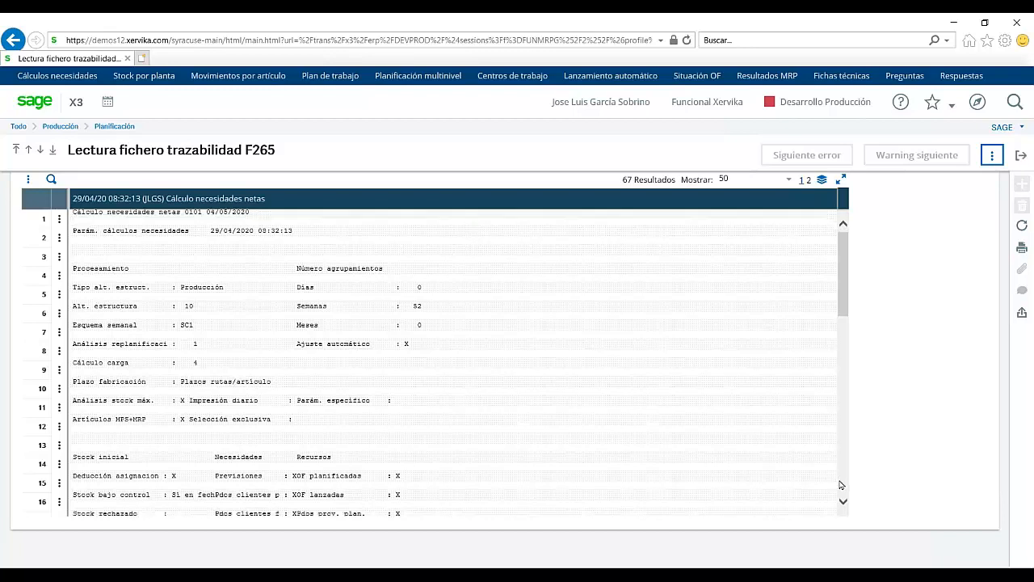
scroll(839, 485, "down", 3)
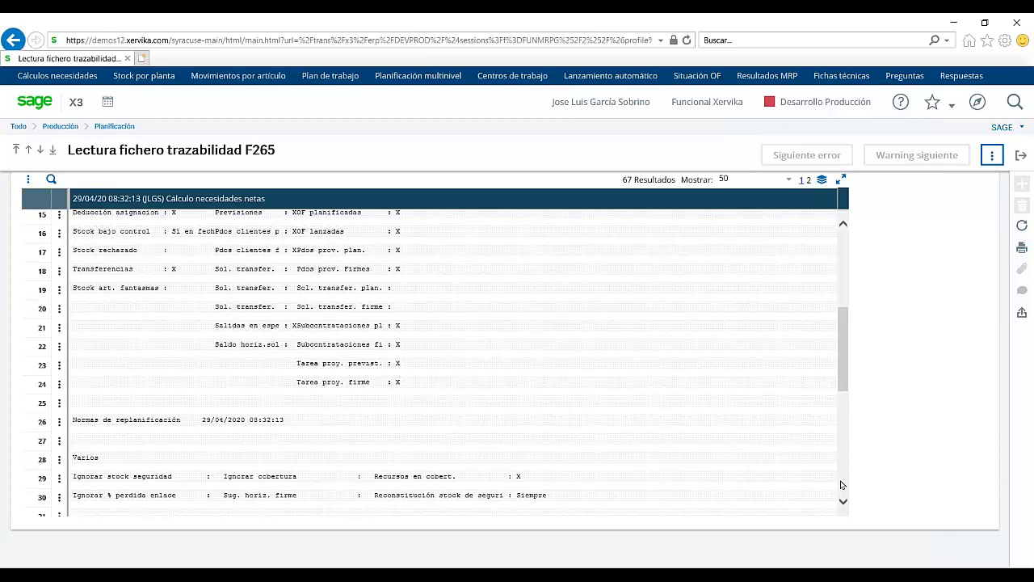
scroll(840, 485, "down", 3)
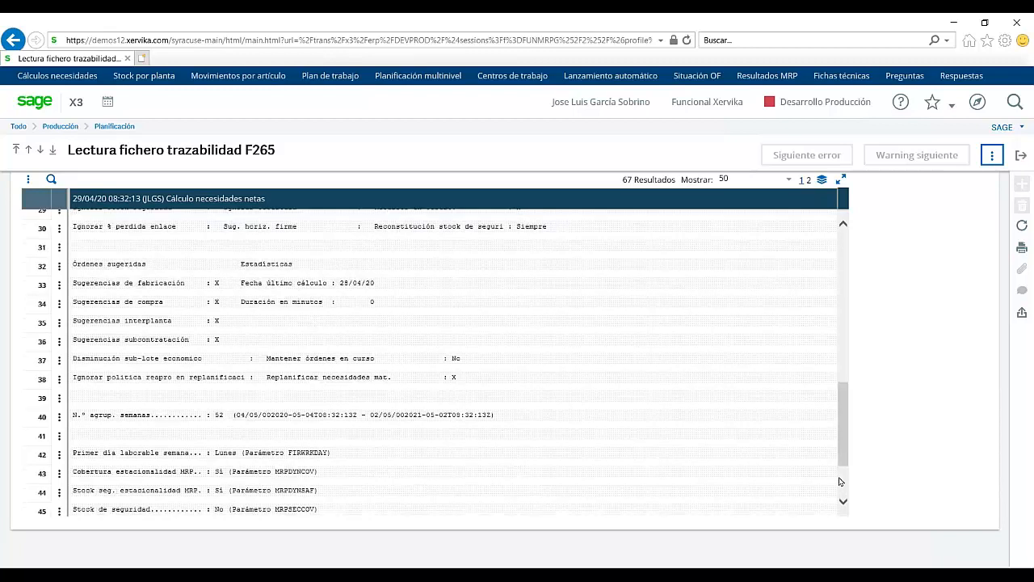
scroll(839, 481, "down", 1)
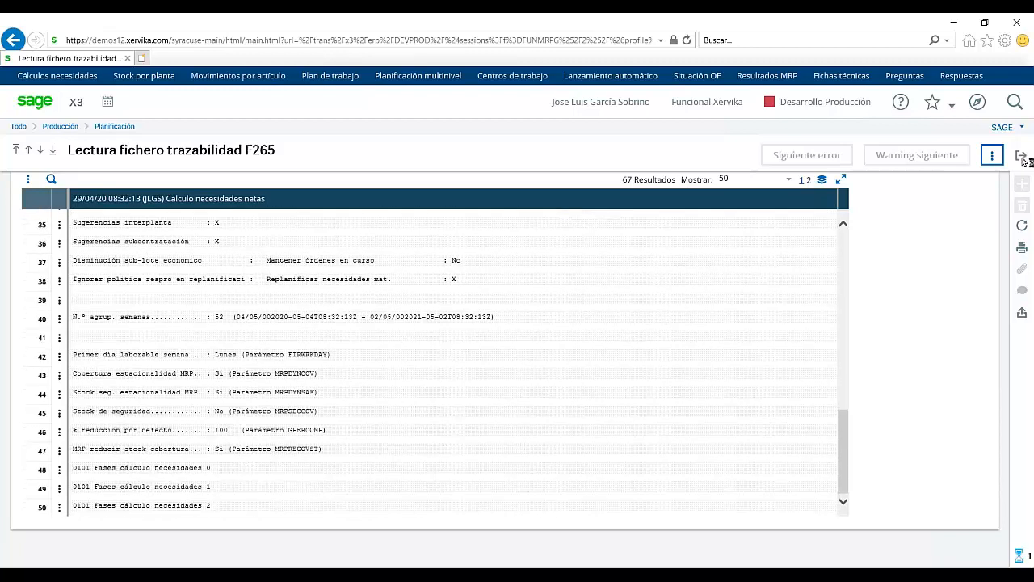
left_click(1020, 155)
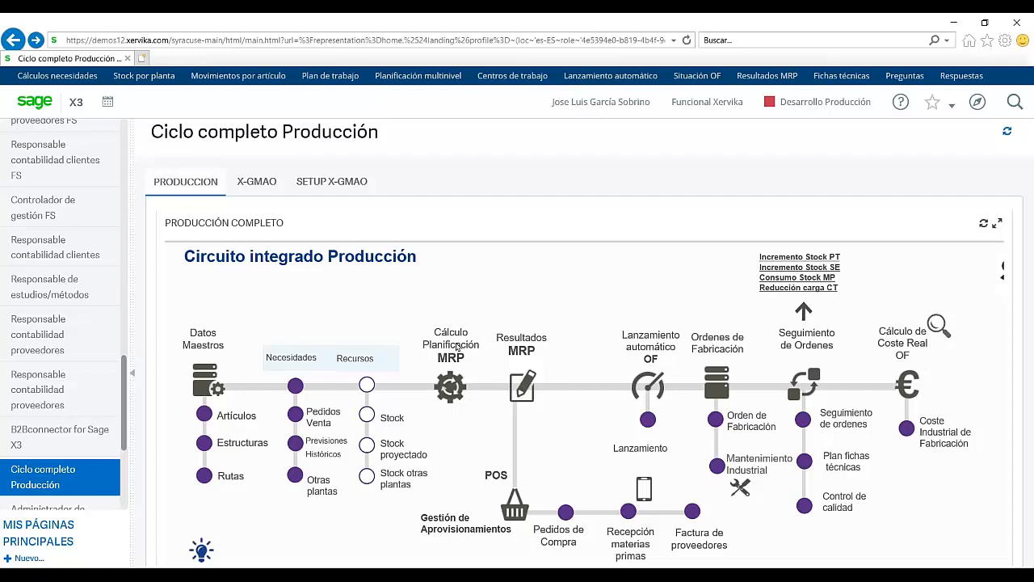
Step: Dismiss the Resultados MRP transaction choice and open Trans. planning global from favourites
left_click(520, 390)
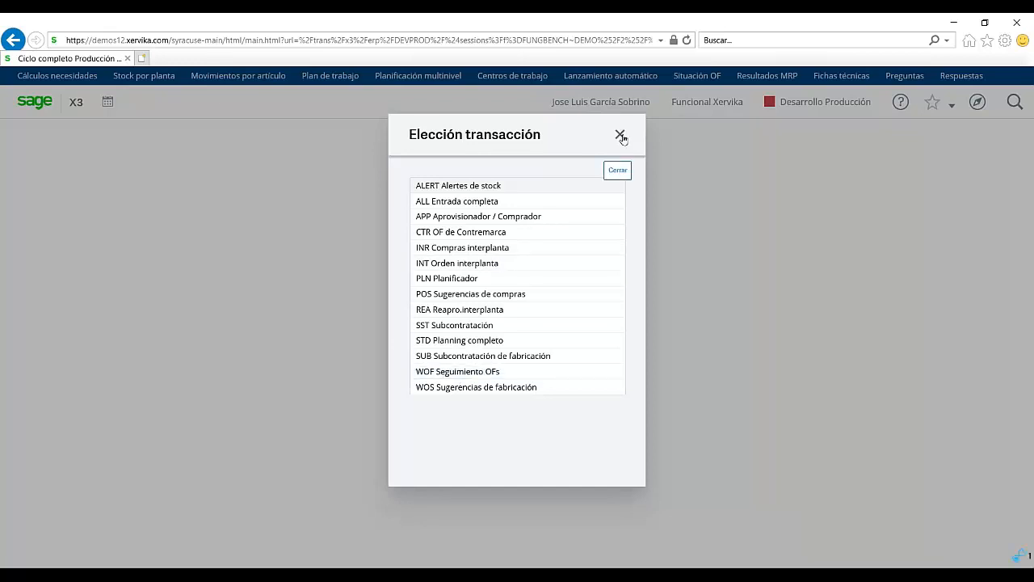
left_click(620, 136)
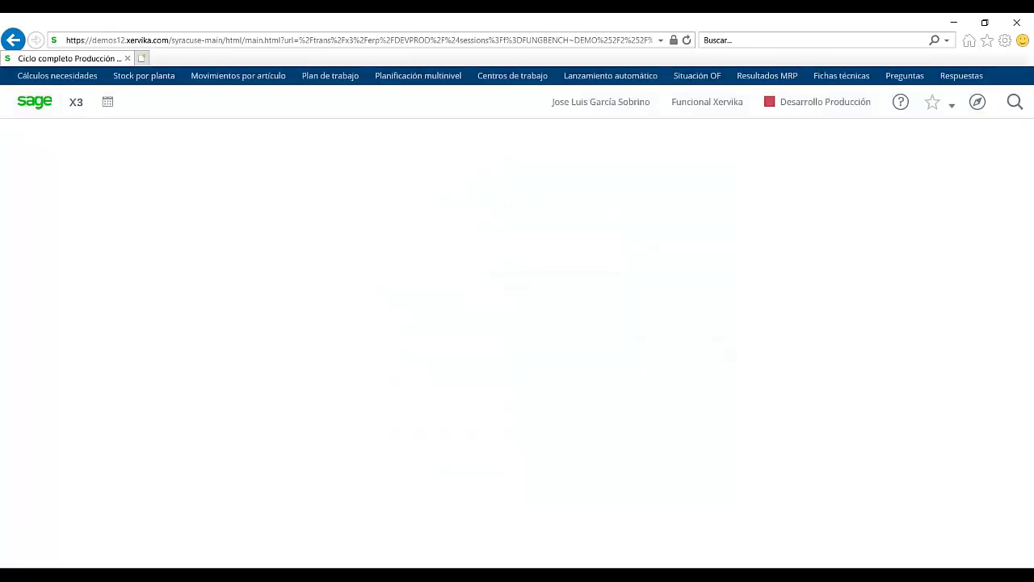
left_click(950, 106)
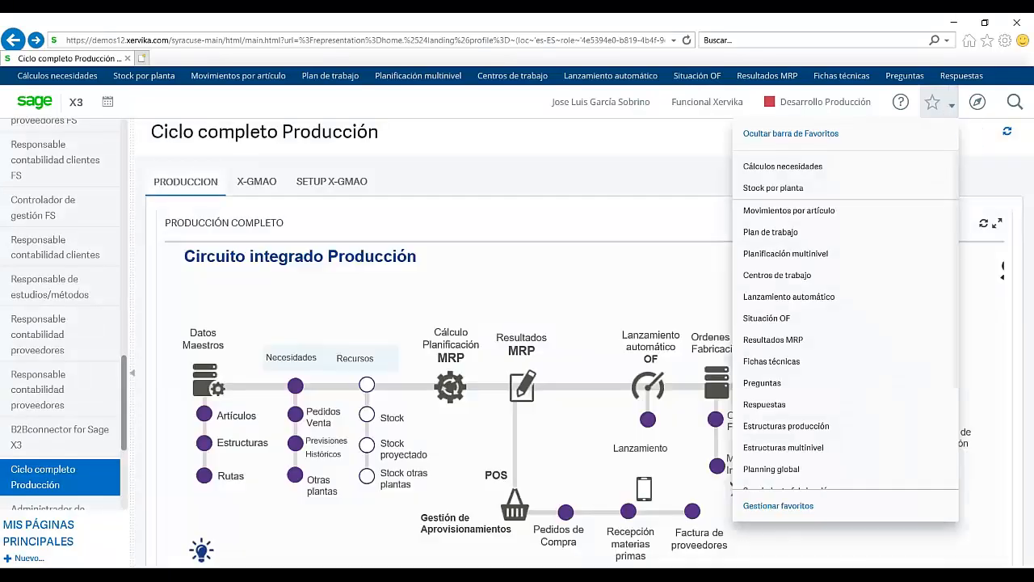
left_click(953, 109)
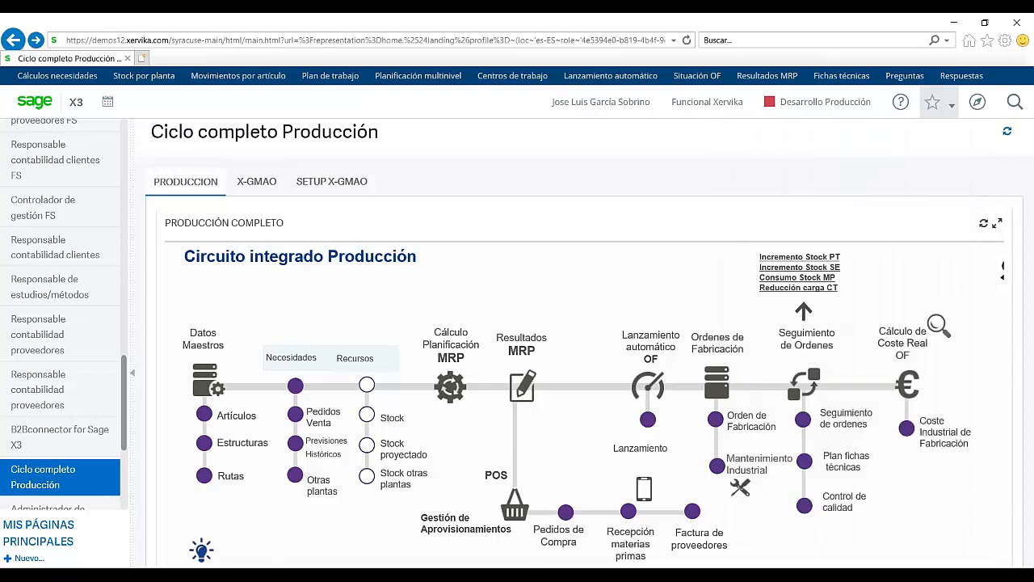
left_click(953, 109)
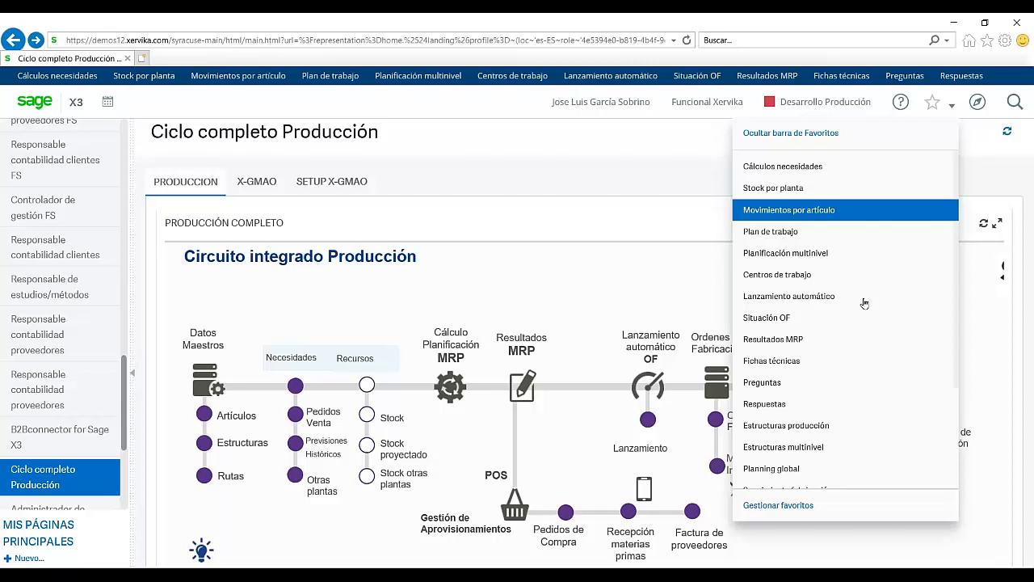
left_click(766, 468)
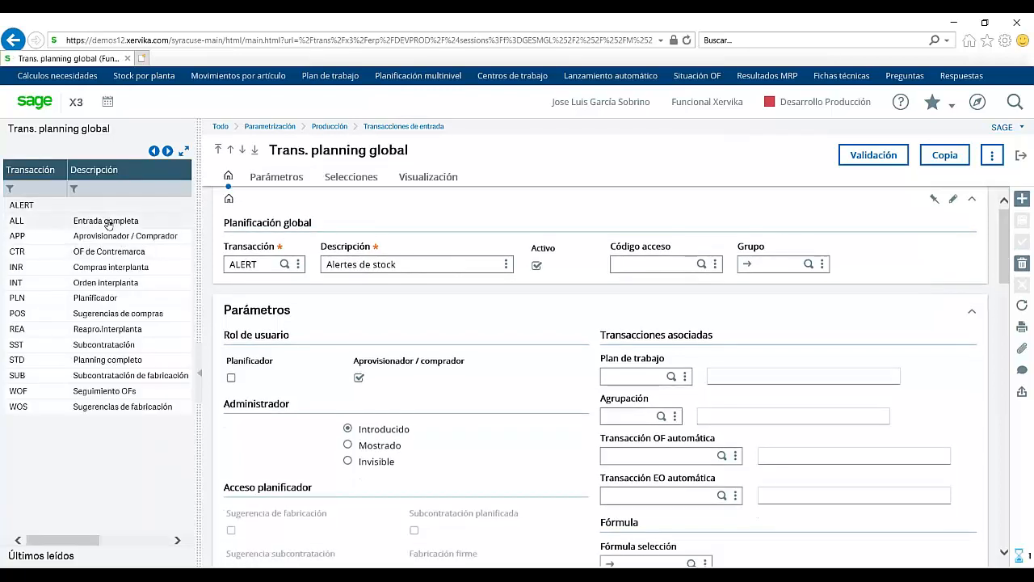
Step: Load the ALL Entrada completa transaction and view its Selecciones order-type flags
left_click(108, 222)
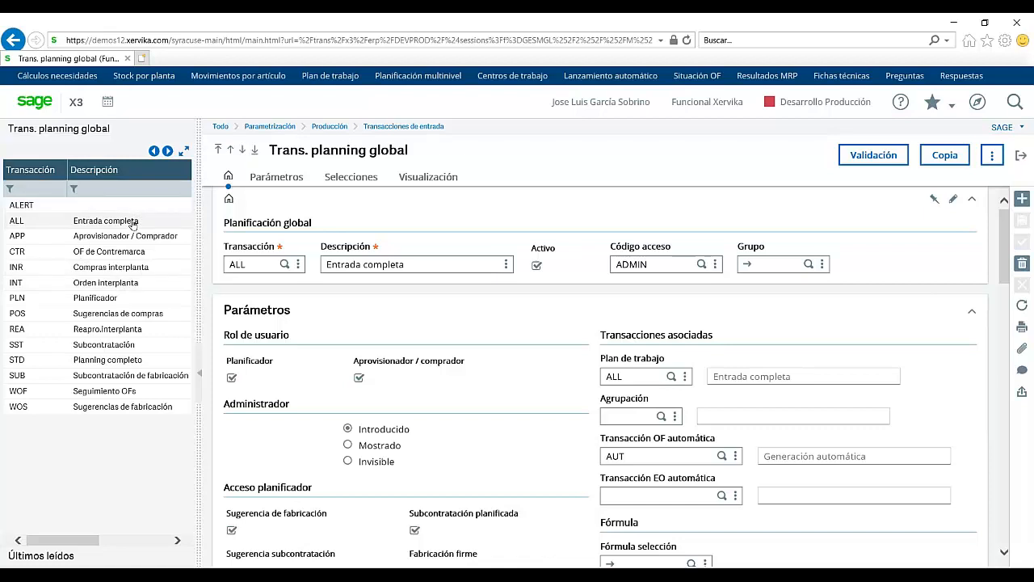
left_click(349, 178)
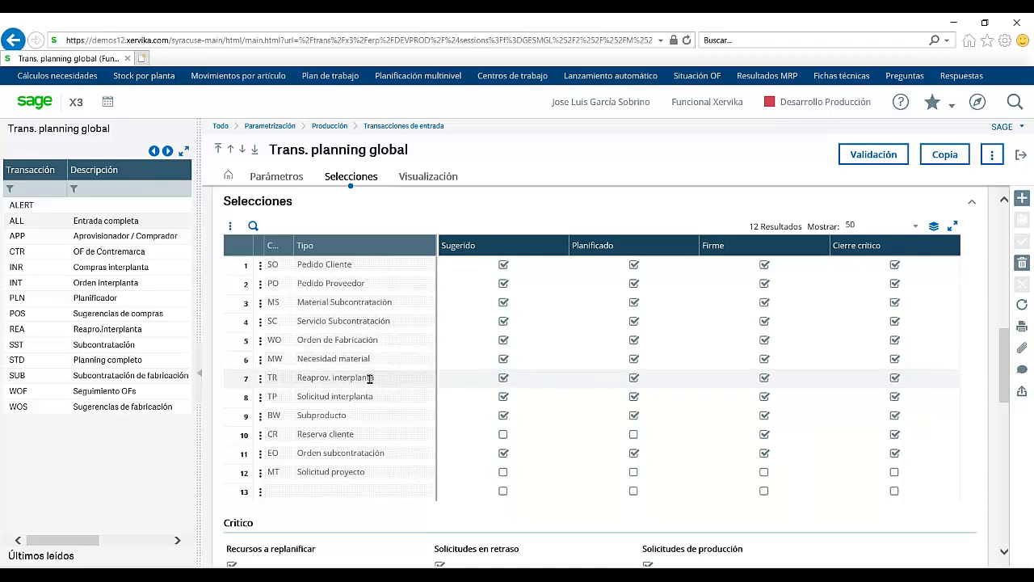
Step: In the WOF Seguimiento OFs transaction, include suggested and planned manufacturing orders
left_click(88, 394)
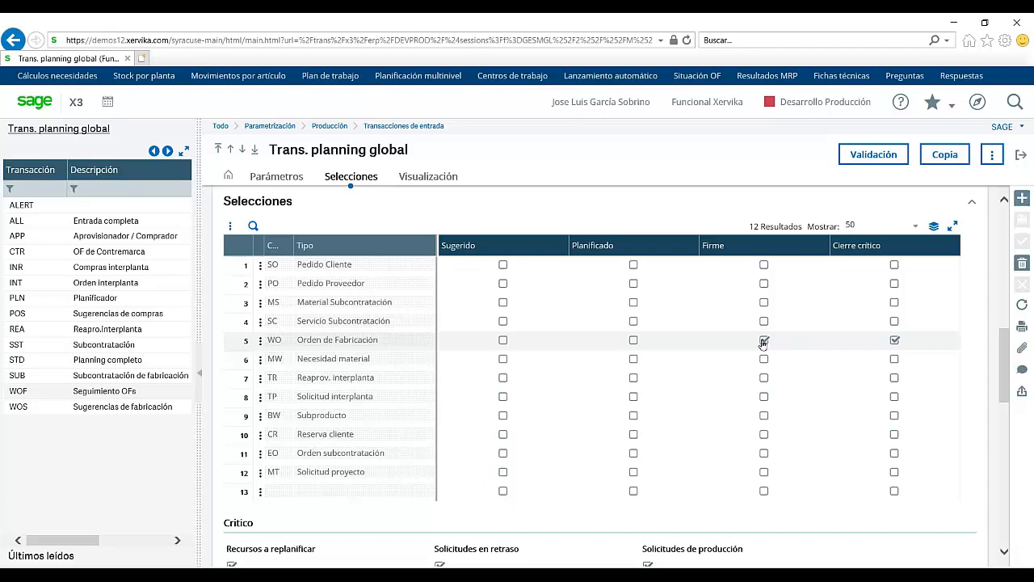
left_click(503, 340)
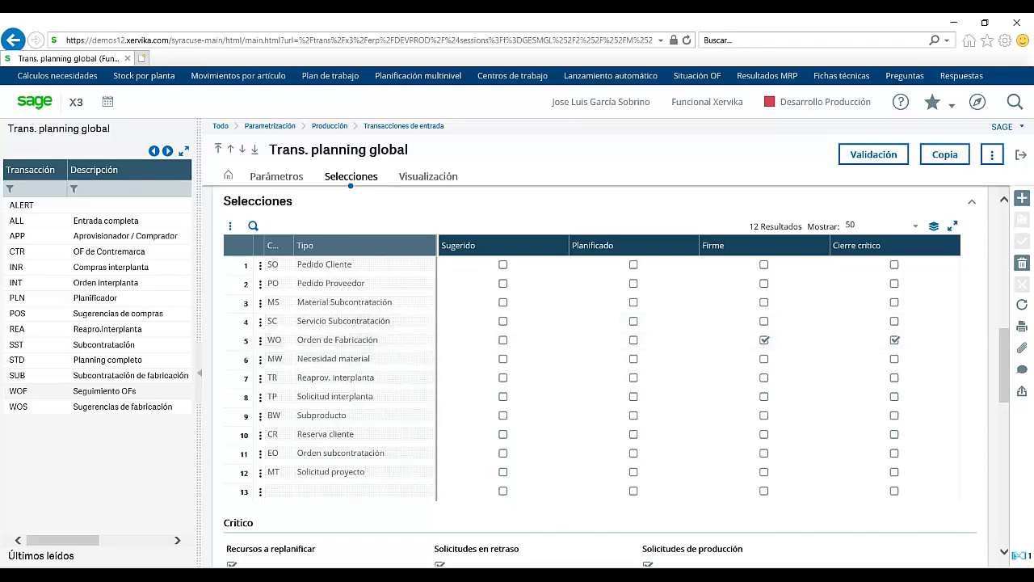
left_click(498, 342)
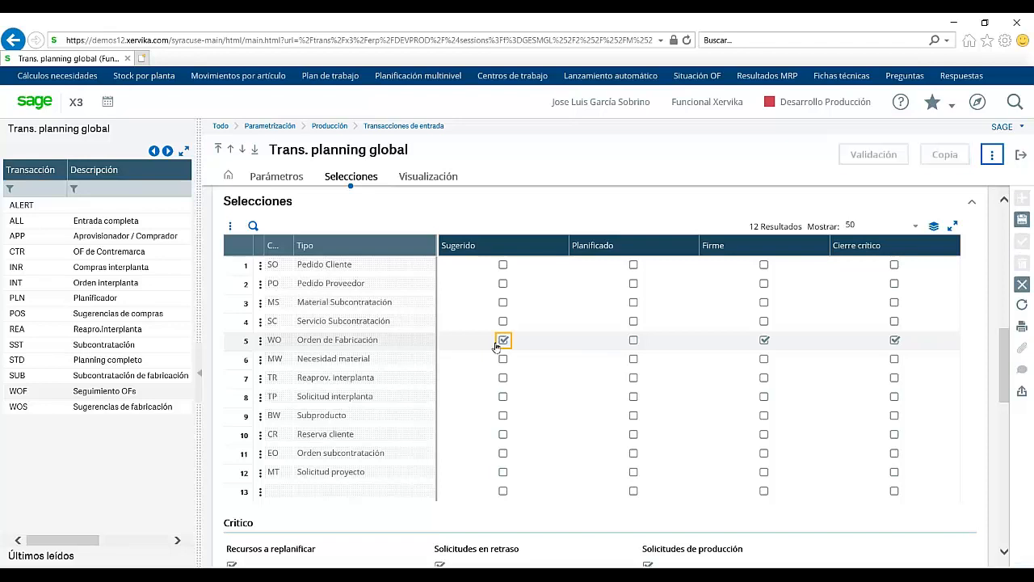
left_click(635, 344)
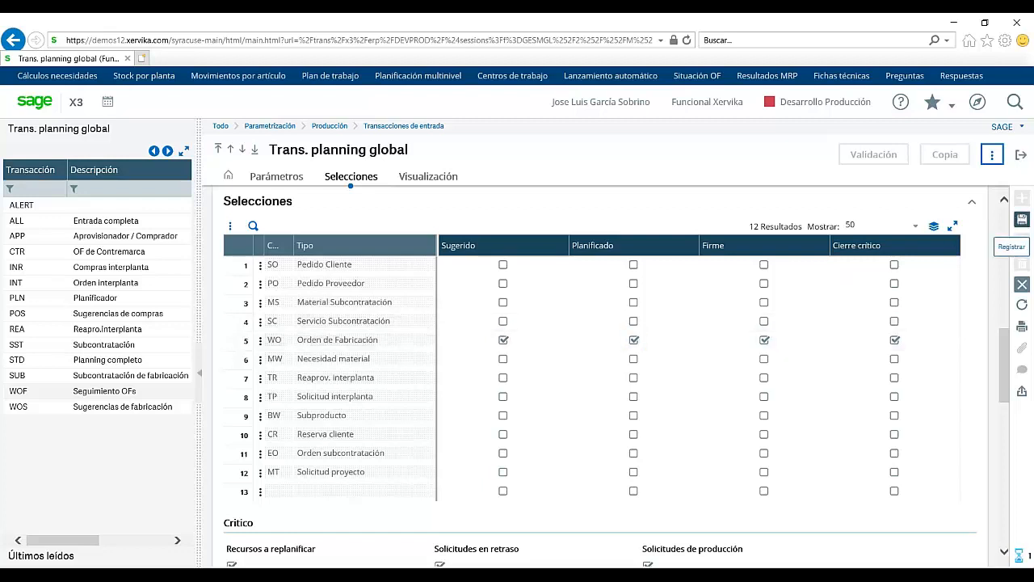
Step: Save and validate the WOF transaction, then leave Trans. planning global
left_click(1022, 219)
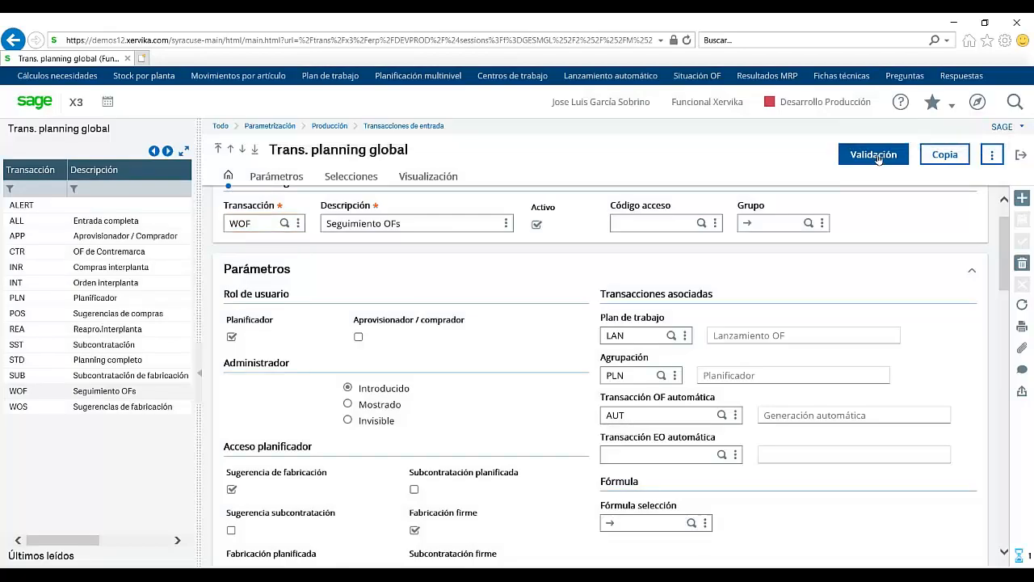
left_click(878, 157)
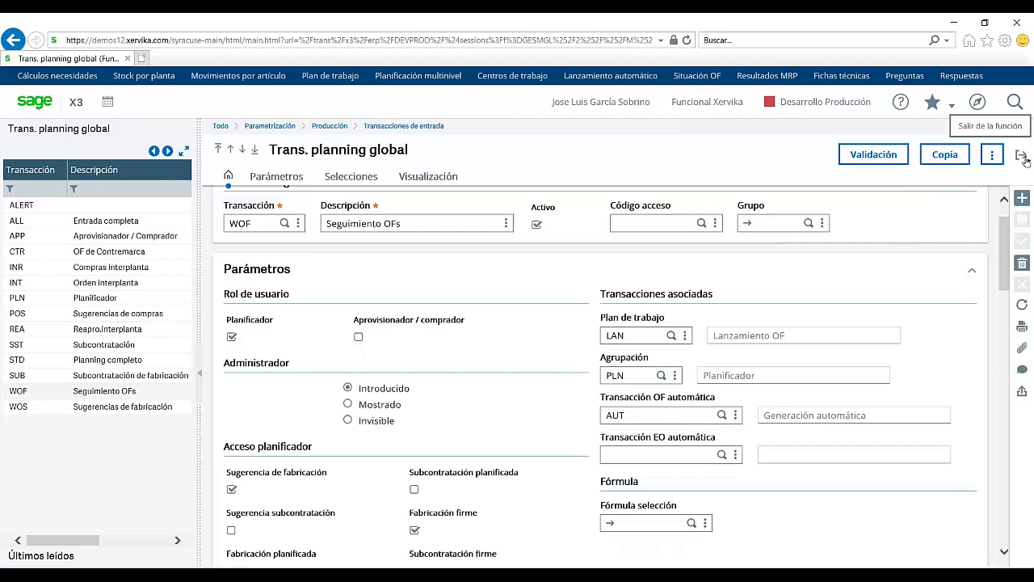
left_click(1024, 156)
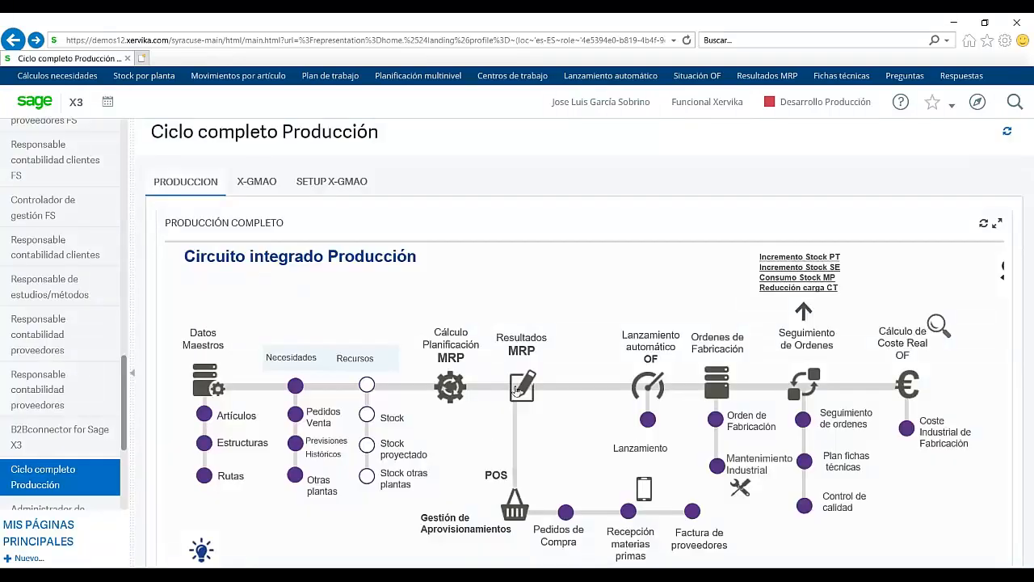
Step: Open WOF Seguimiento OFs planning, filter plant 0101, and search to list 16 orders
left_click(519, 391)
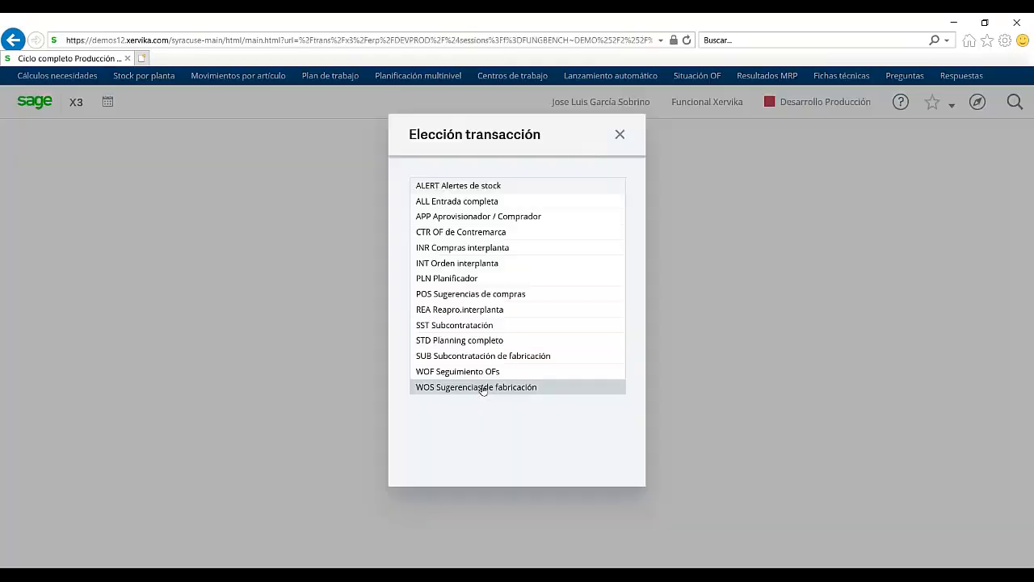
left_click(473, 374)
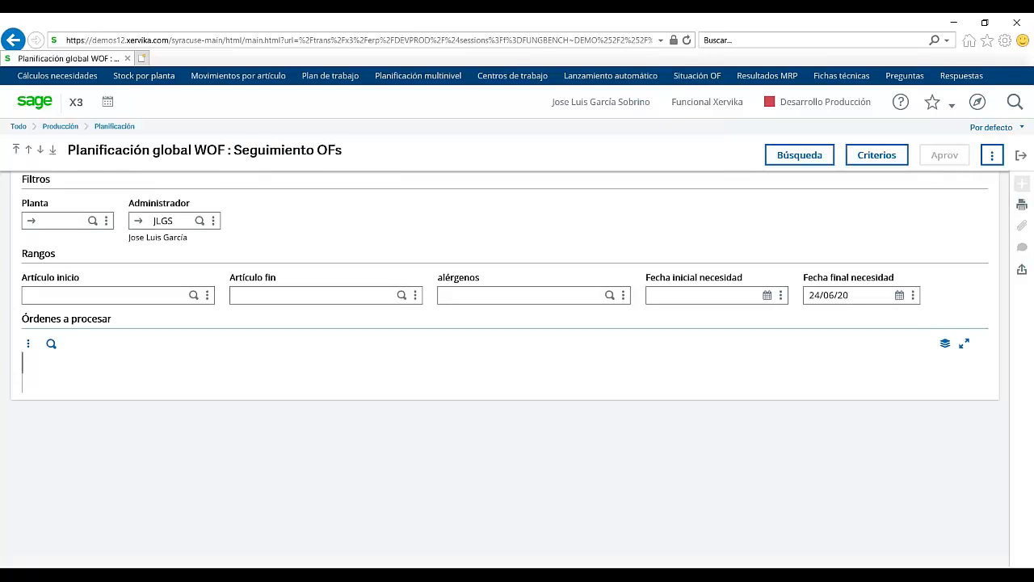
left_click(57, 222)
type("0101")
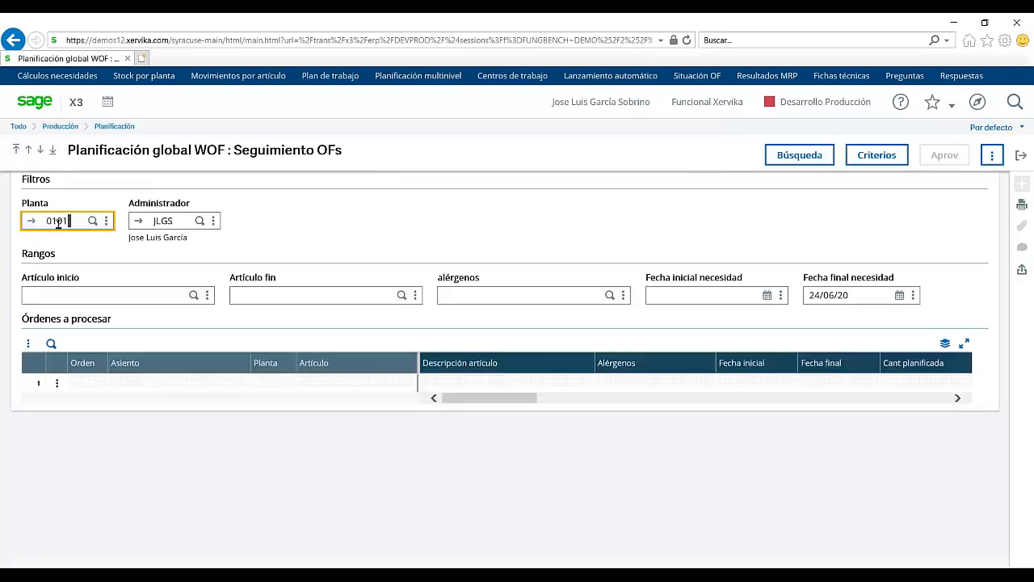
key("Tab")
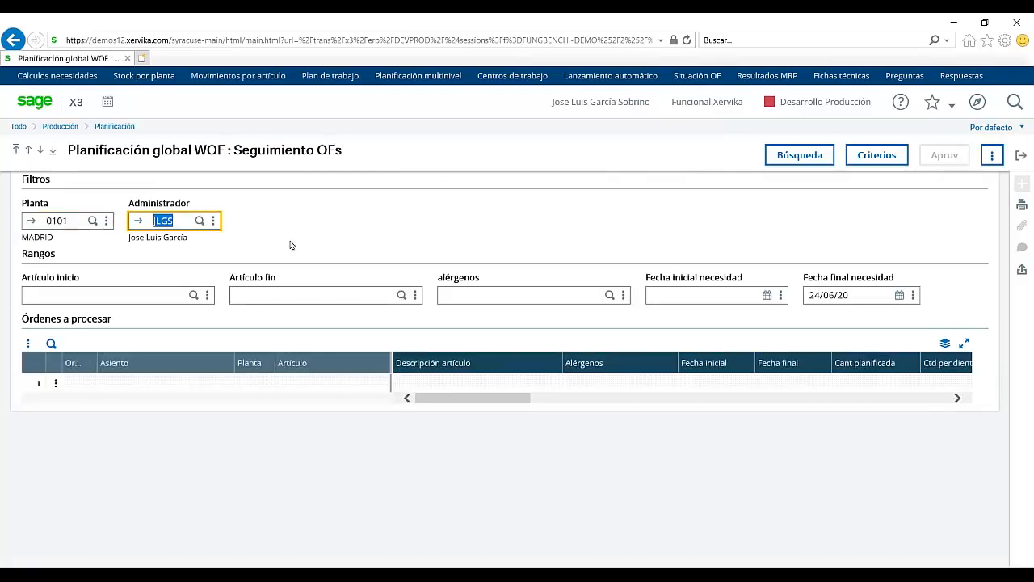
left_click(857, 296)
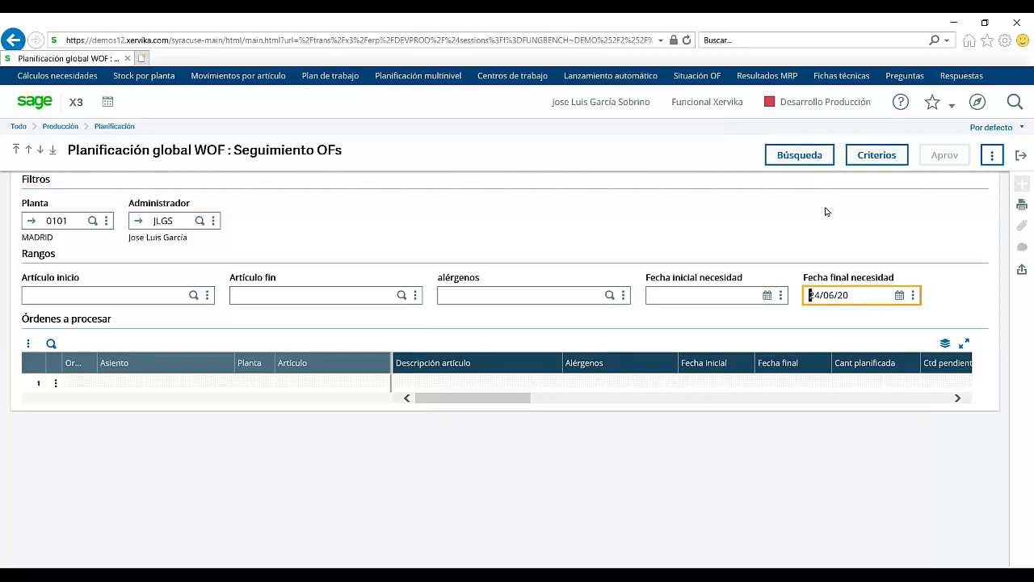
left_click(815, 156)
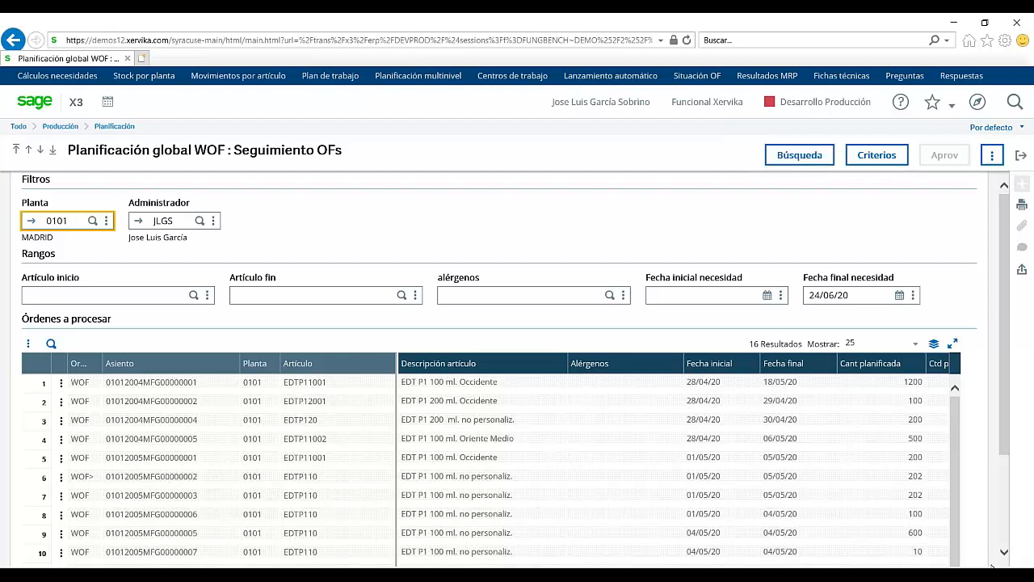
scroll(1000, 527, "down", 2)
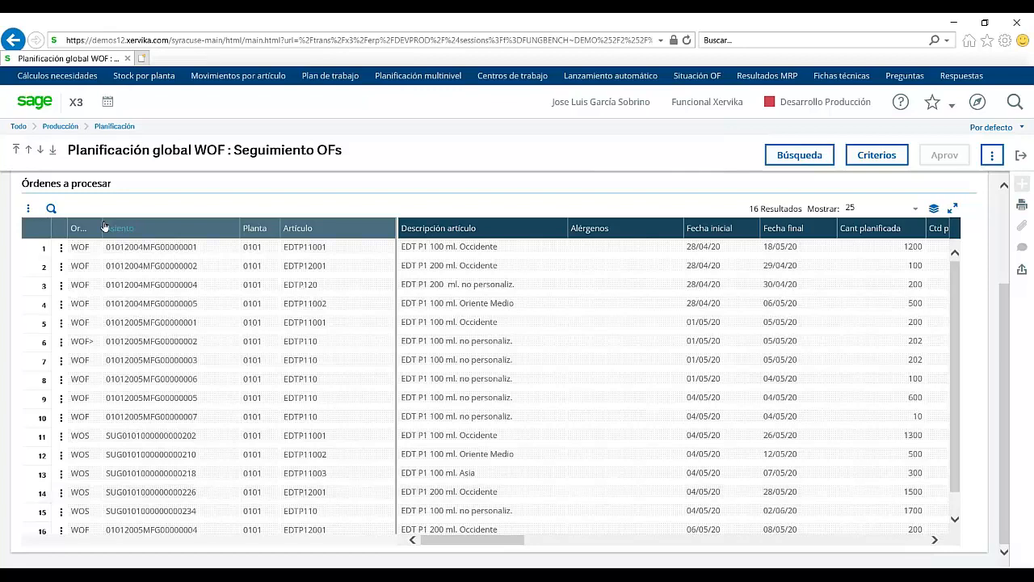
Step: Widen the Orden column and scroll through the 16 orders for plant 0101
left_click_drag(103, 226, 119, 227)
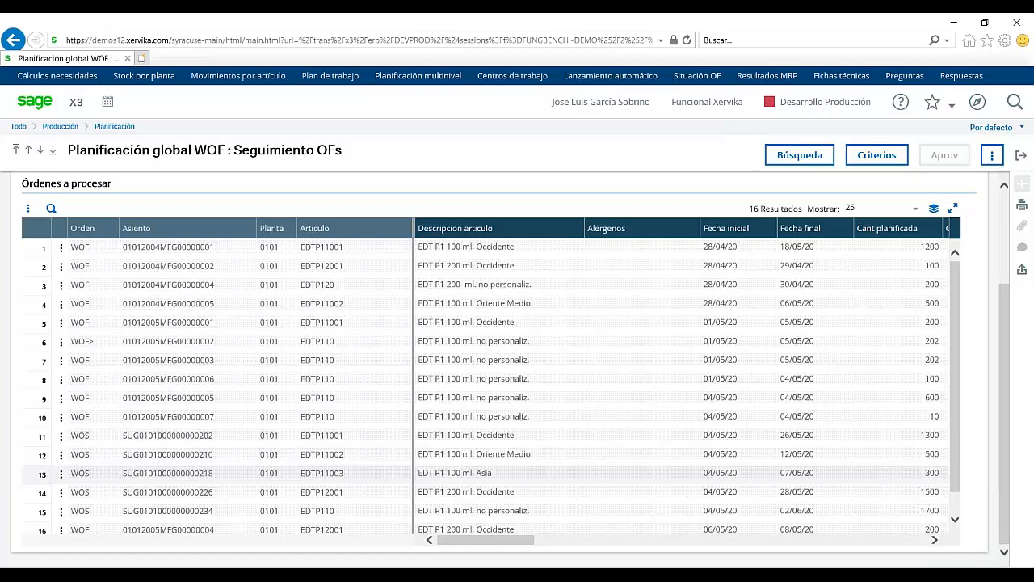
scroll(87, 450, "down", 1)
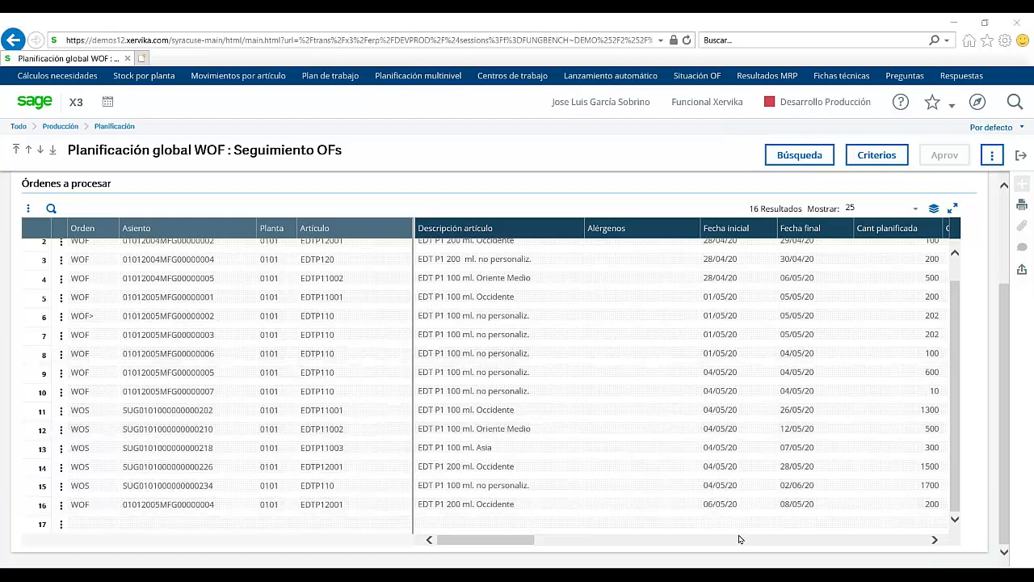
left_click(548, 543)
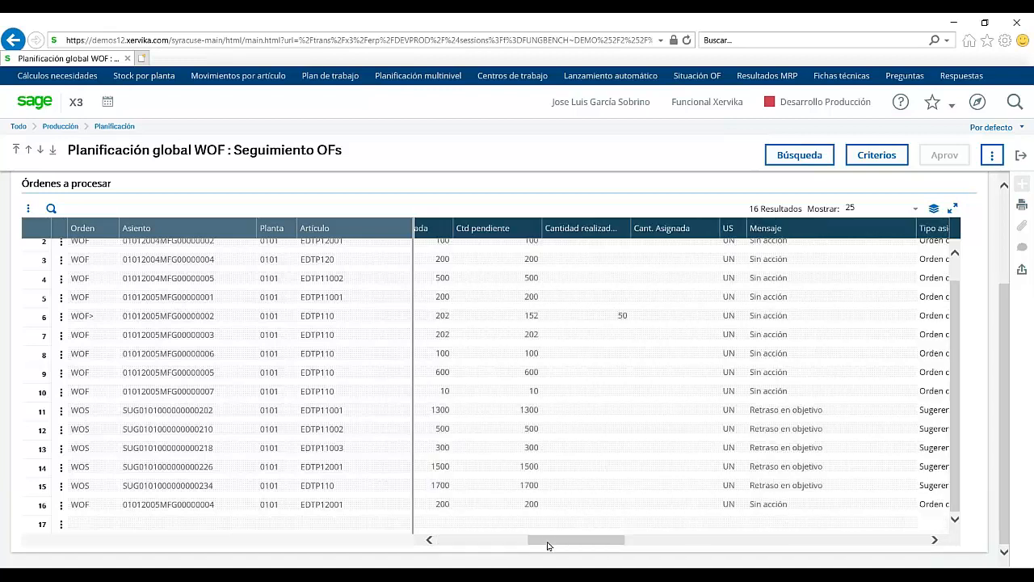
left_click_drag(548, 542, 550, 542)
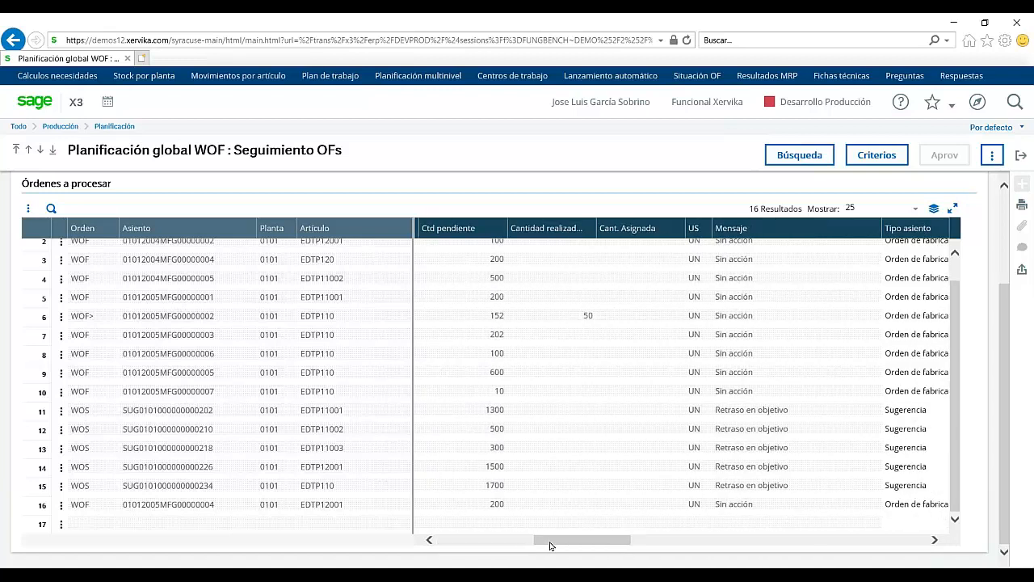
left_click(429, 539)
left_click(429, 540)
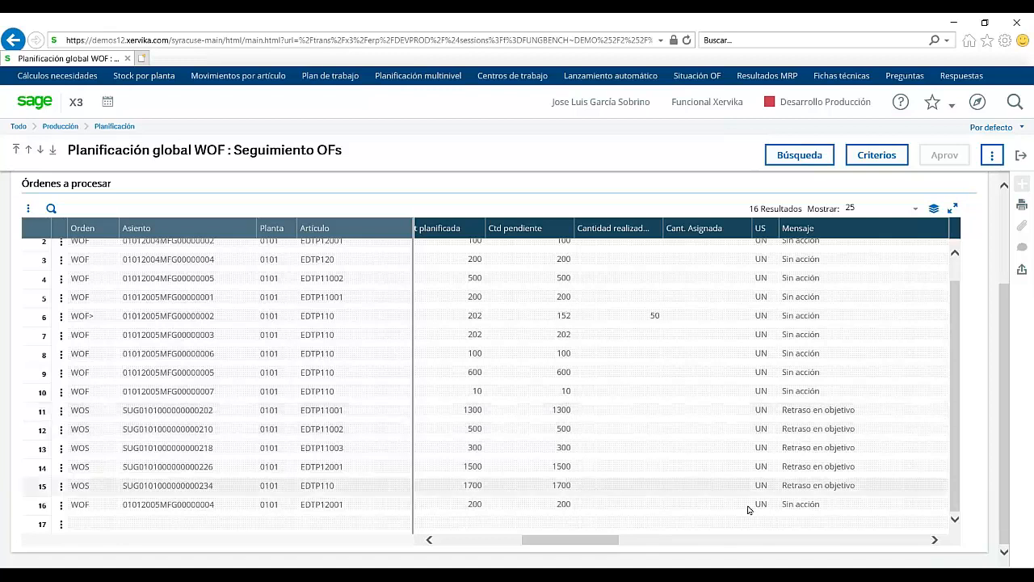
left_click(683, 539)
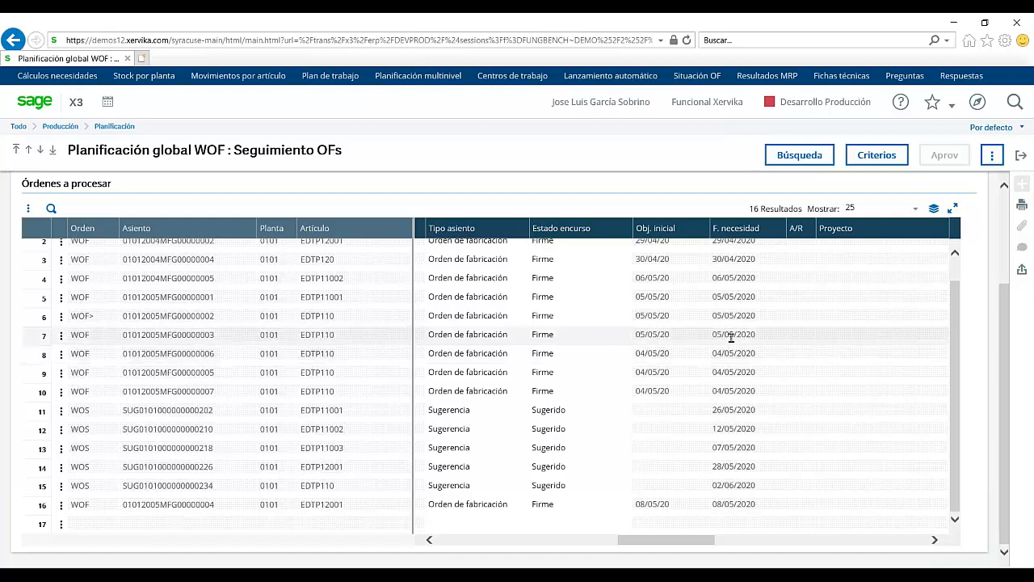
scroll(888, 299, "right", 5)
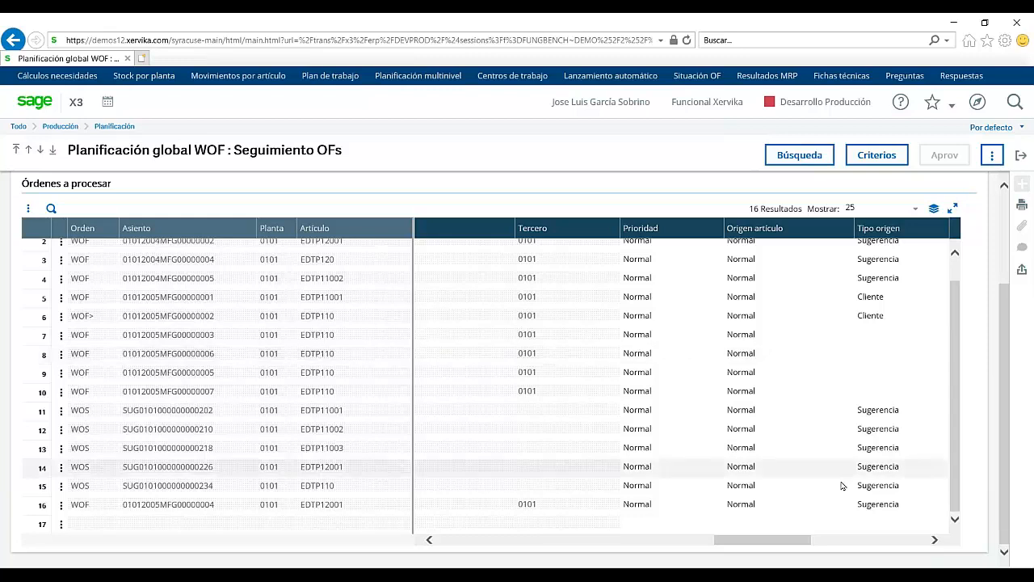
left_click_drag(804, 543, 525, 542)
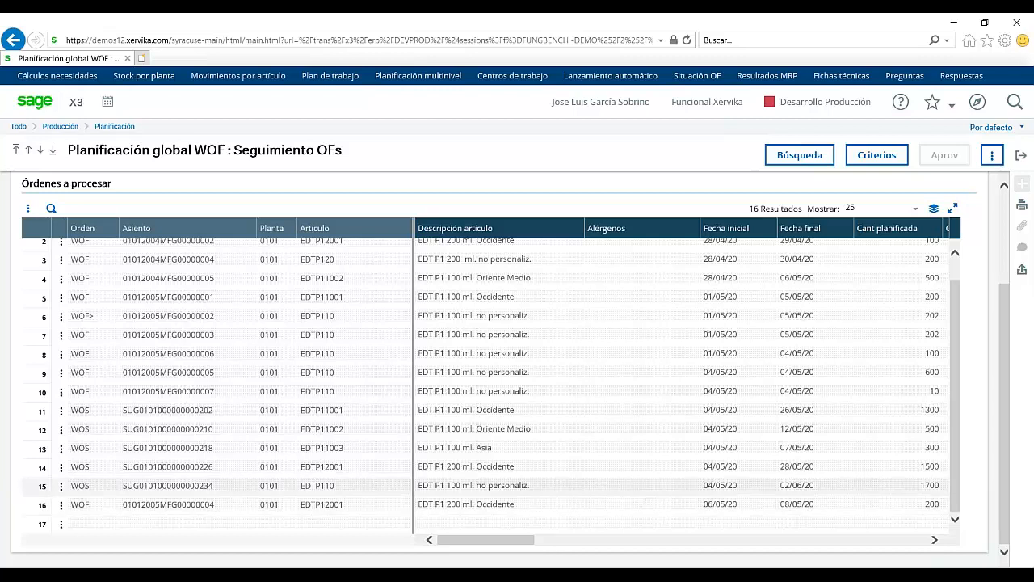
Step: Exit the WOF follow-up and open the ALL Entrada completa planning from Resultados MRP
left_click(1020, 157)
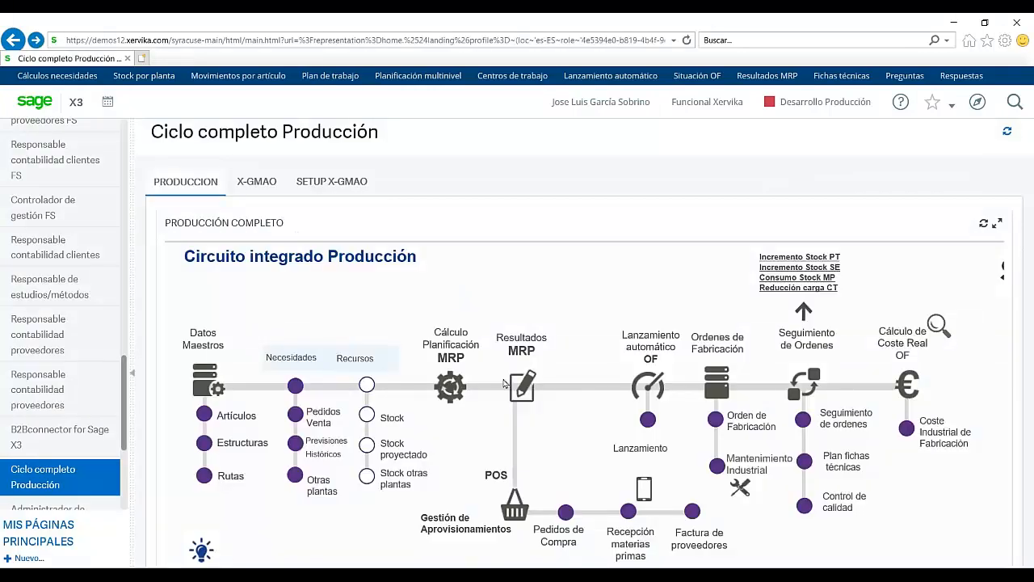
left_click(515, 388)
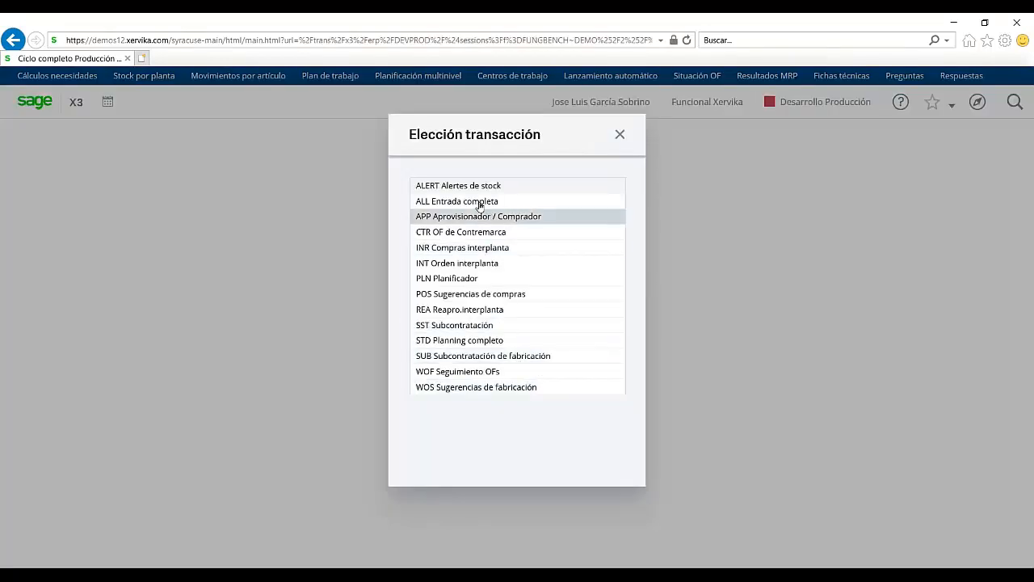
left_click(480, 204)
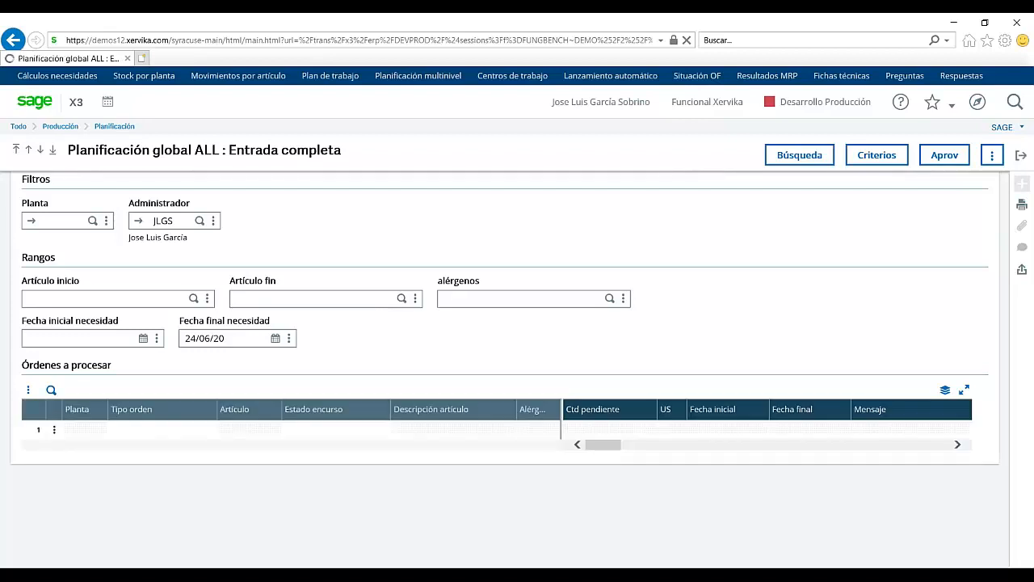
Step: Filter Entrada completa by plant 0101 and search, returning 149 entries
left_click(61, 221)
type("0101")
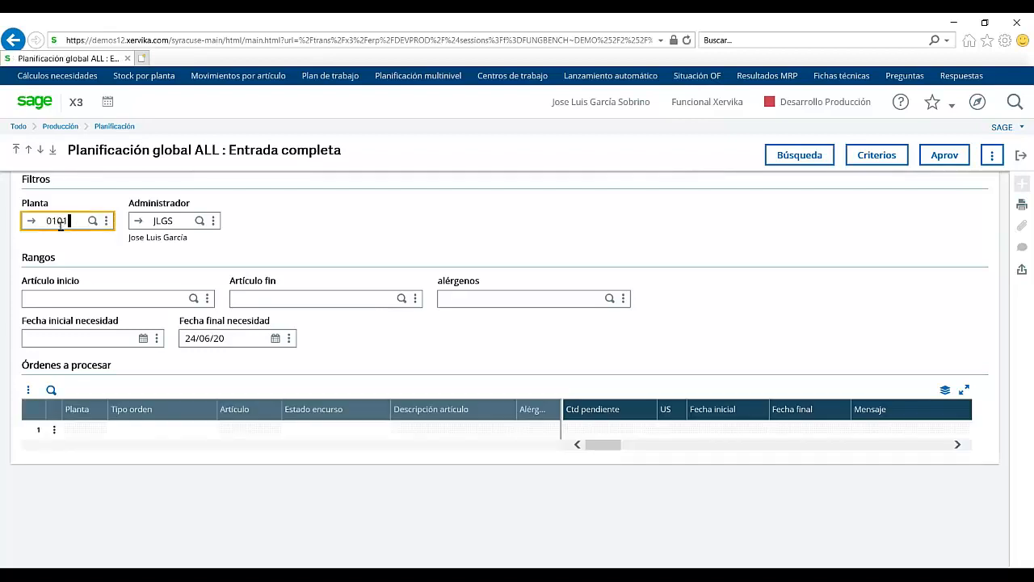
key("Tab")
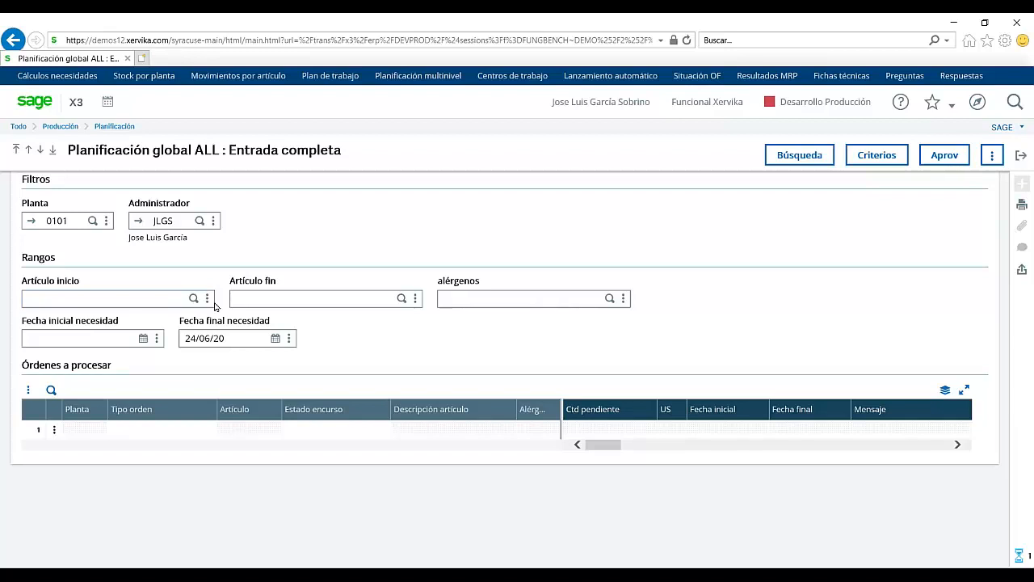
left_click(783, 158)
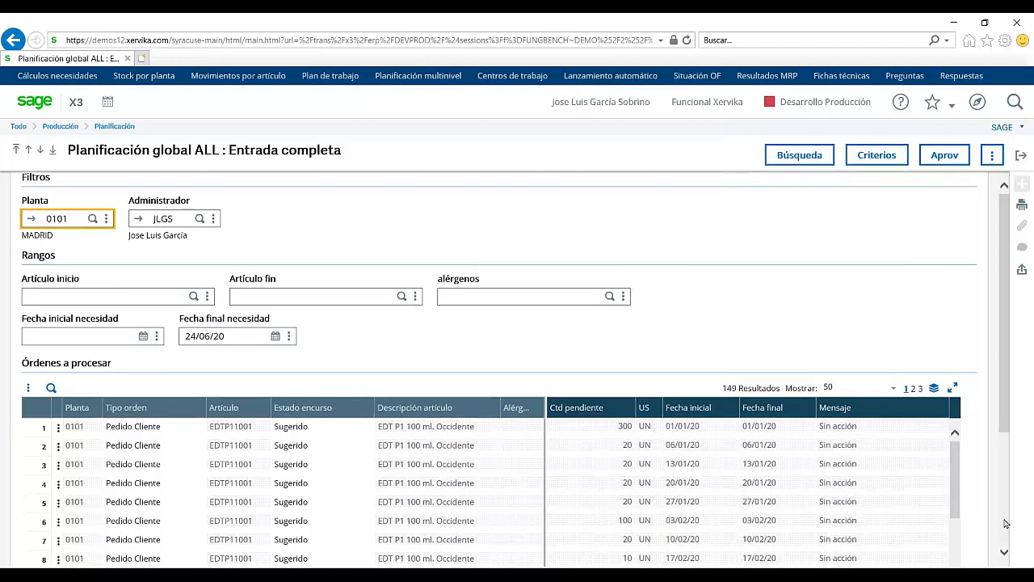
scroll(1005, 524, "down", 3)
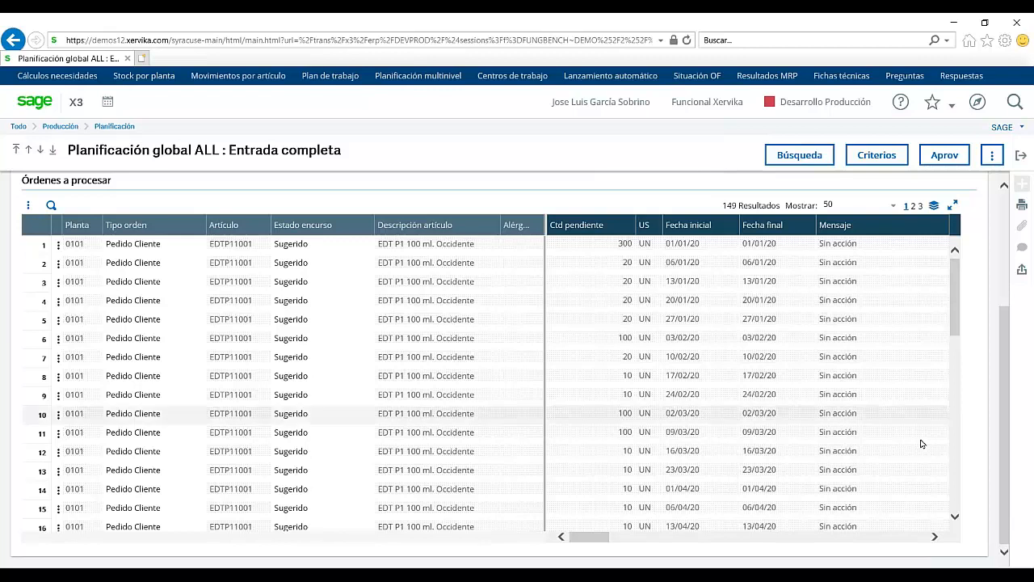
scroll(921, 443, "down", 3)
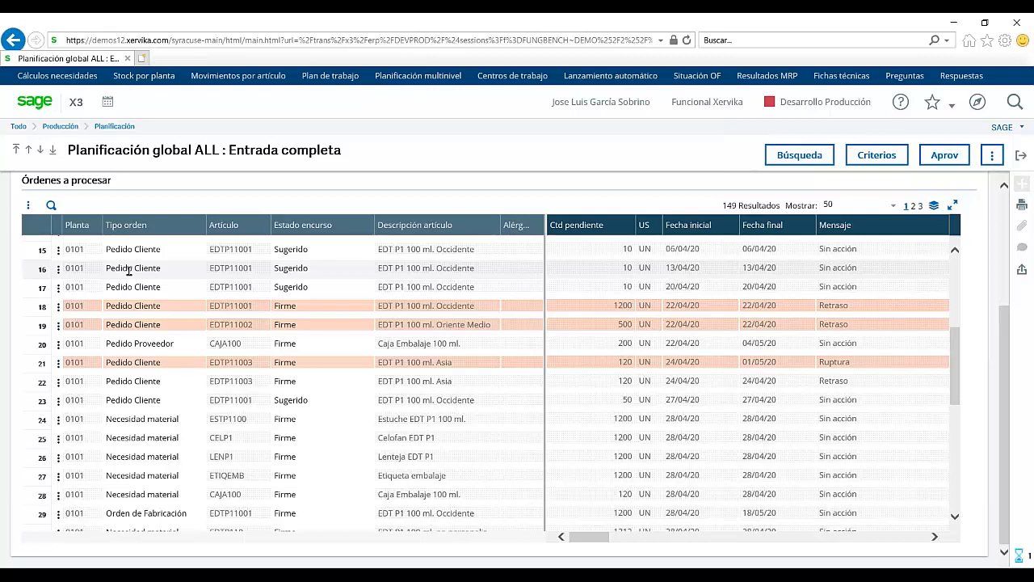
left_click(128, 271)
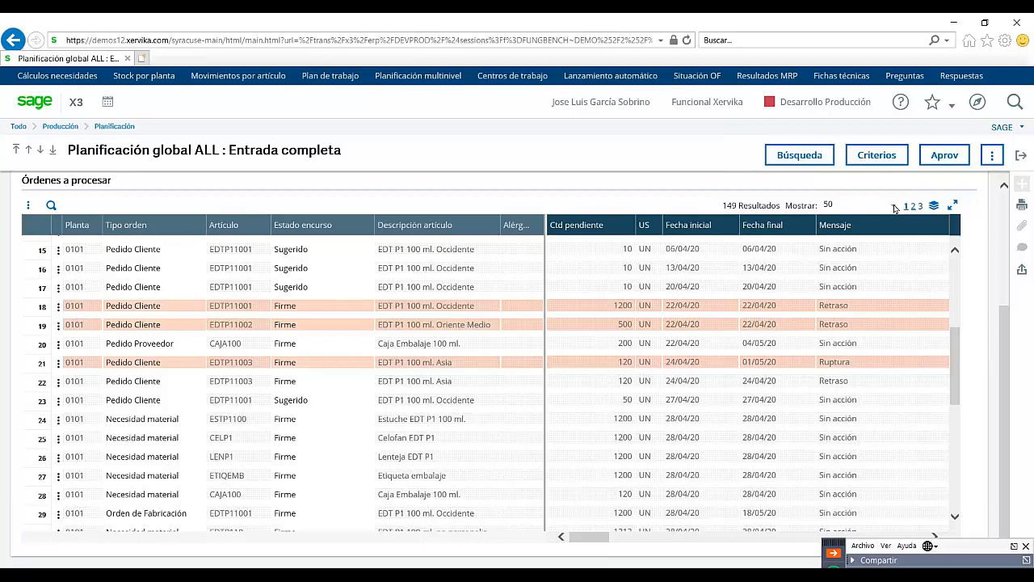
left_click(913, 206)
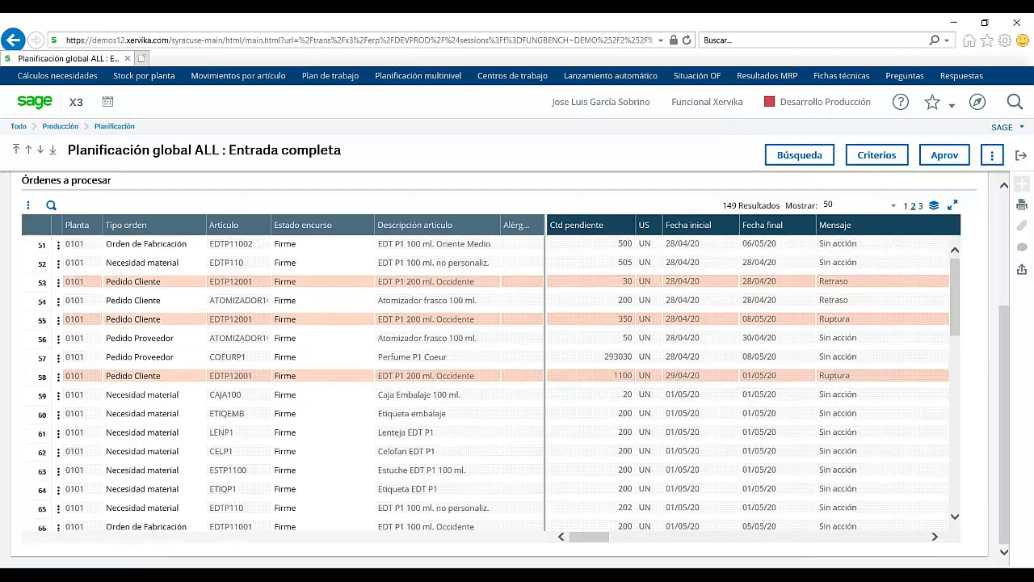
left_click(826, 205)
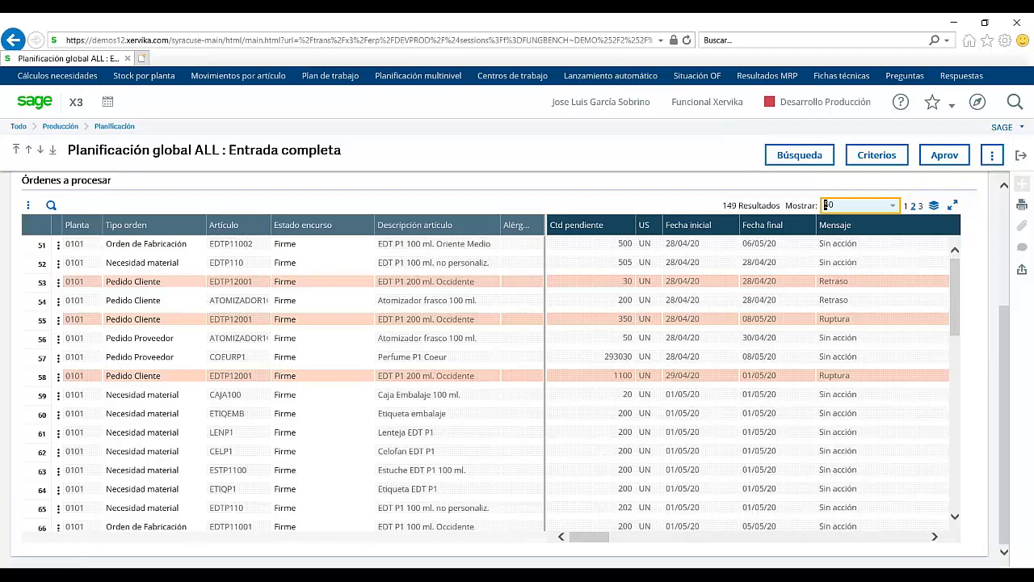
left_click(826, 205)
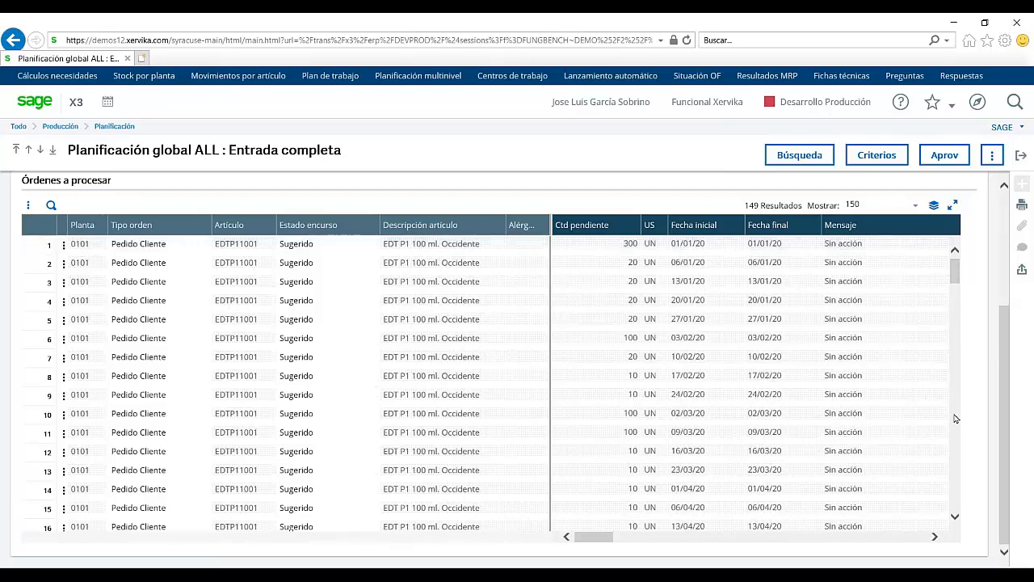
scroll(955, 418, "down", 1)
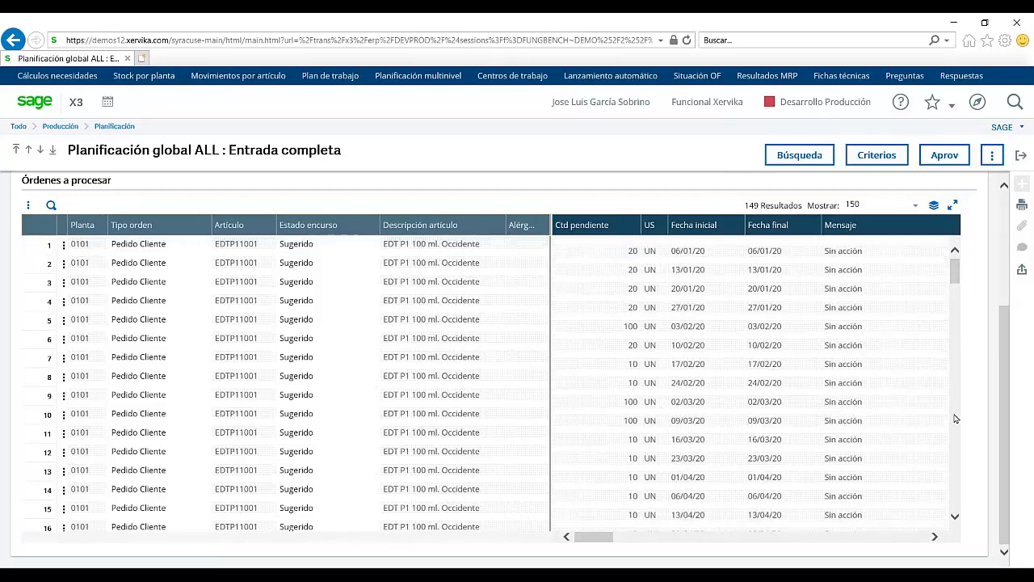
scroll(955, 418, "down", 3)
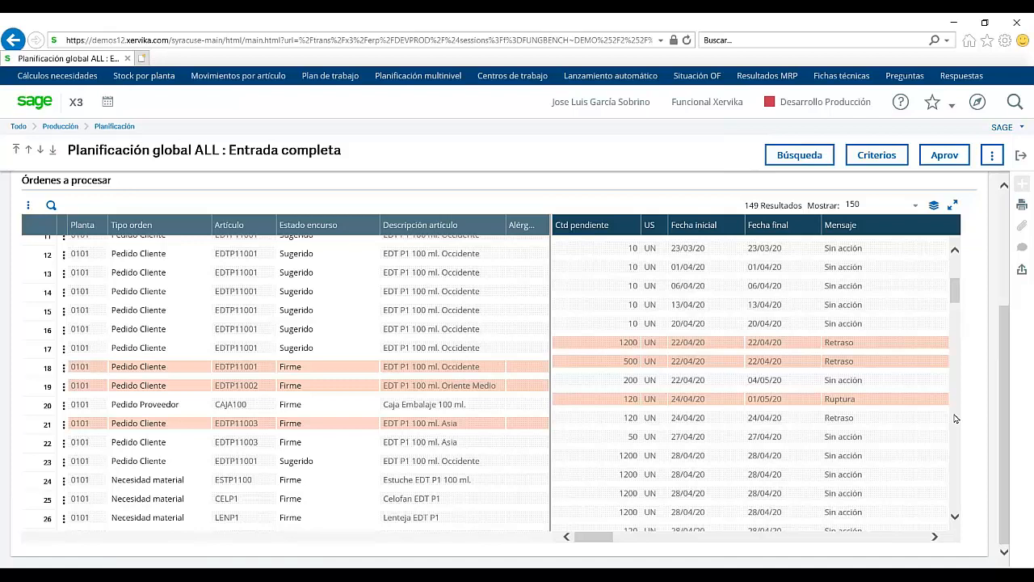
scroll(954, 418, "down", 2)
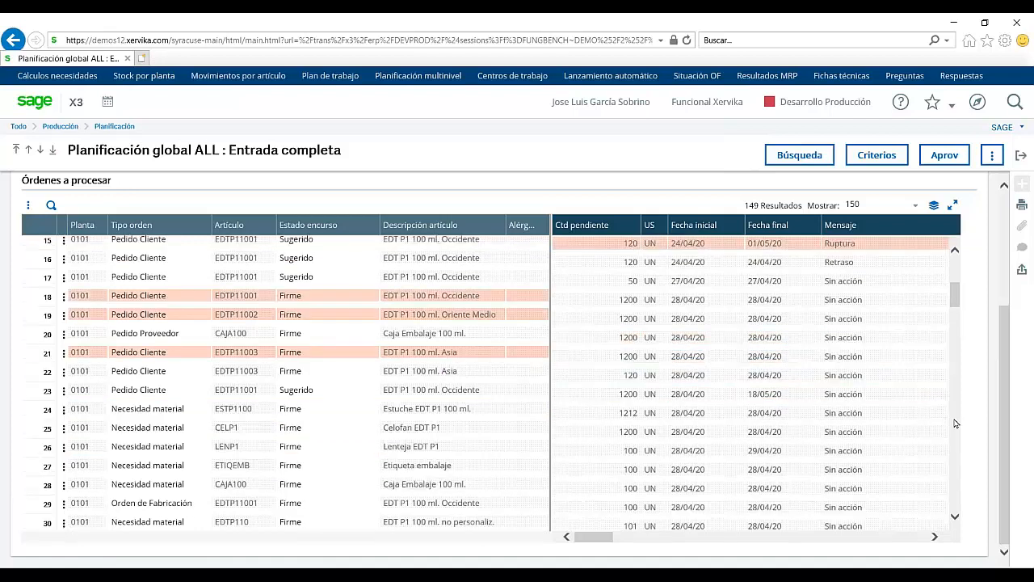
scroll(142, 316, "down", 5)
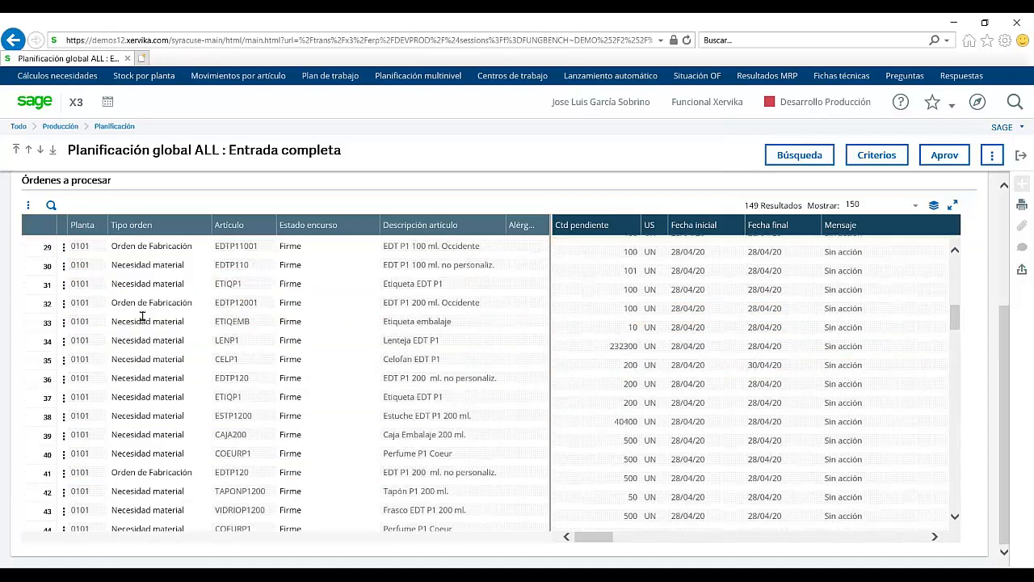
scroll(191, 307, "down", 5)
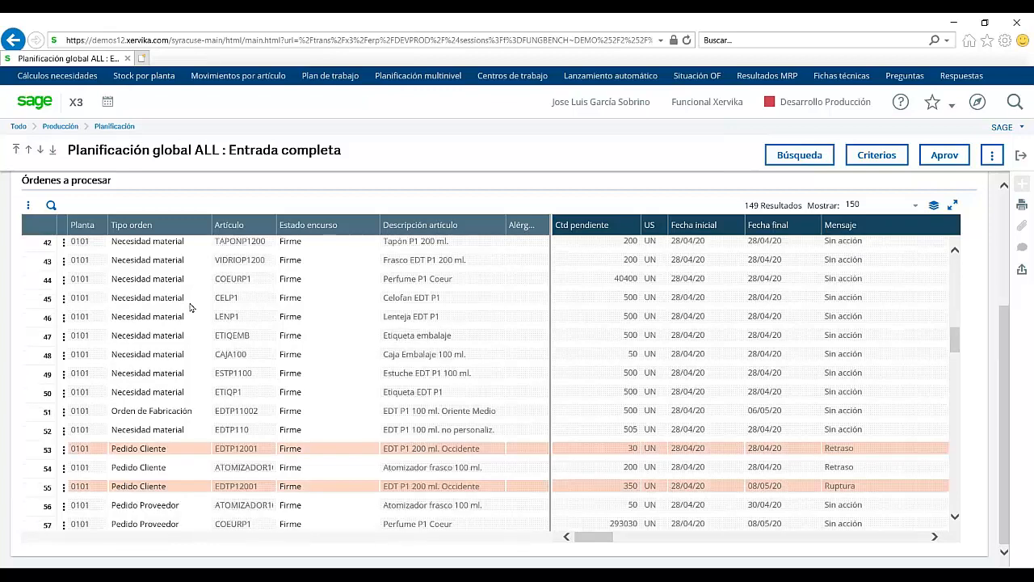
scroll(190, 307, "down", 5)
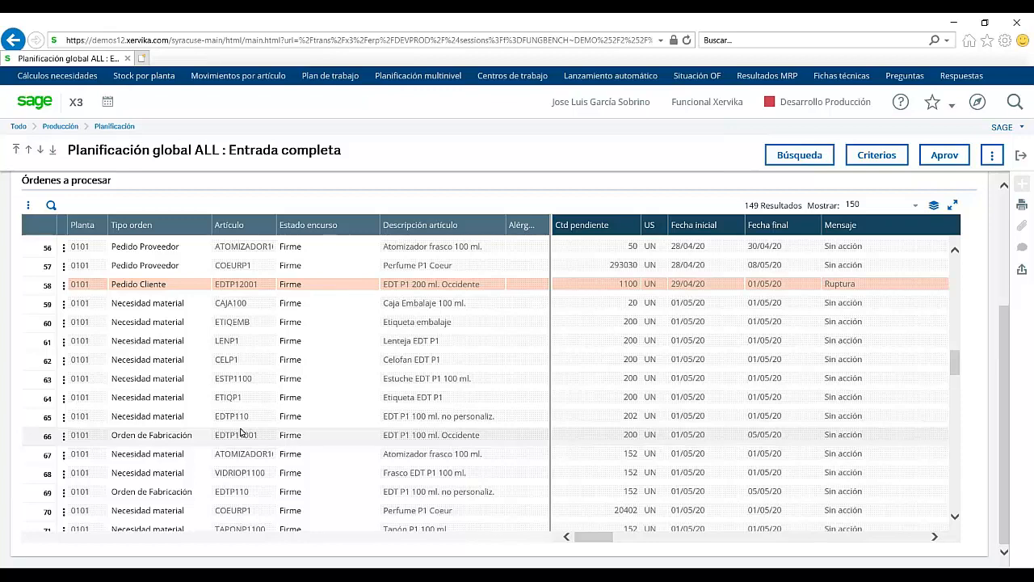
Step: Open row 66's firm EDTP11001 work order in the ALL Lanzamiento completo transaction
left_click(65, 438)
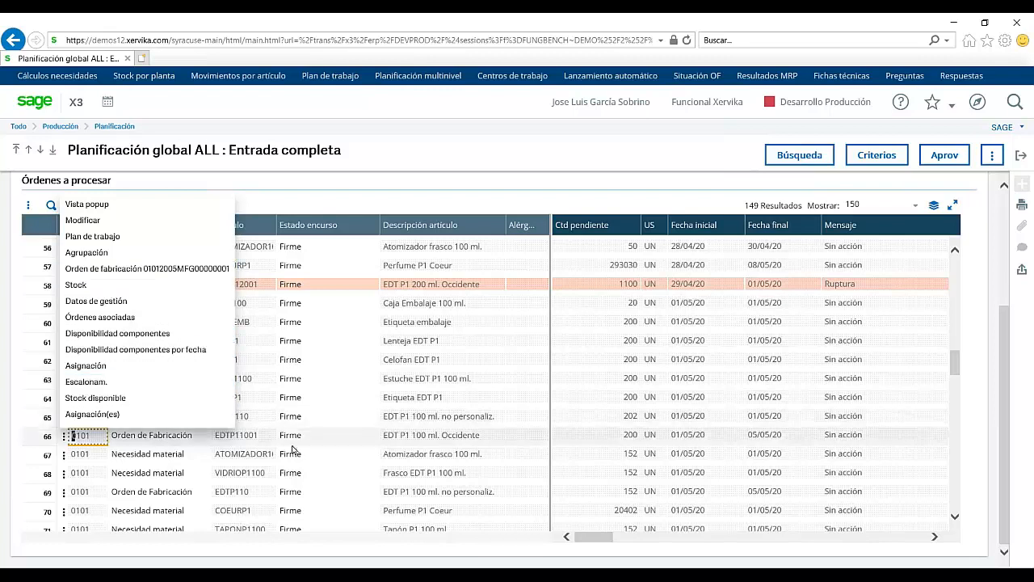
left_click(108, 269)
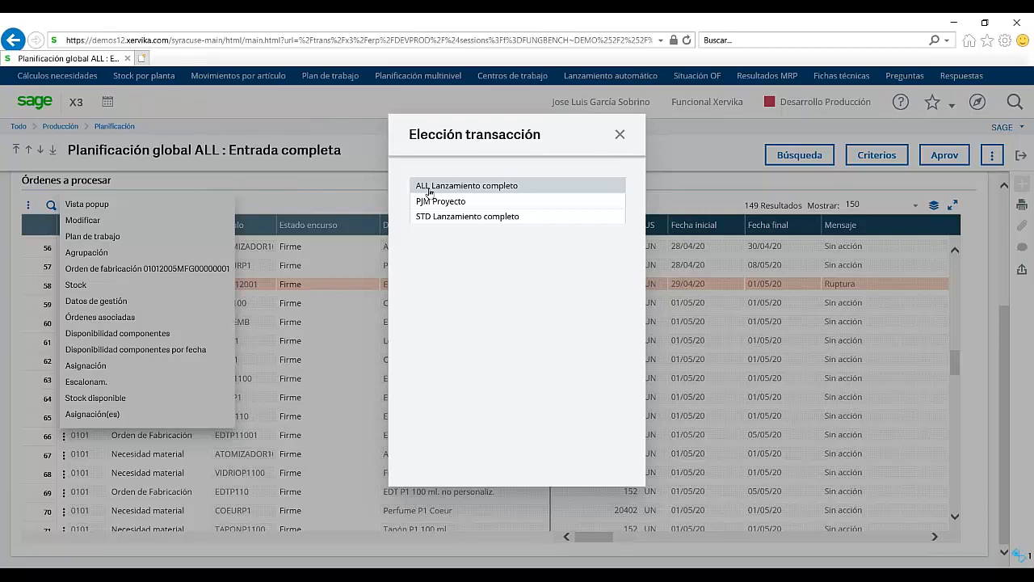
left_click(430, 192)
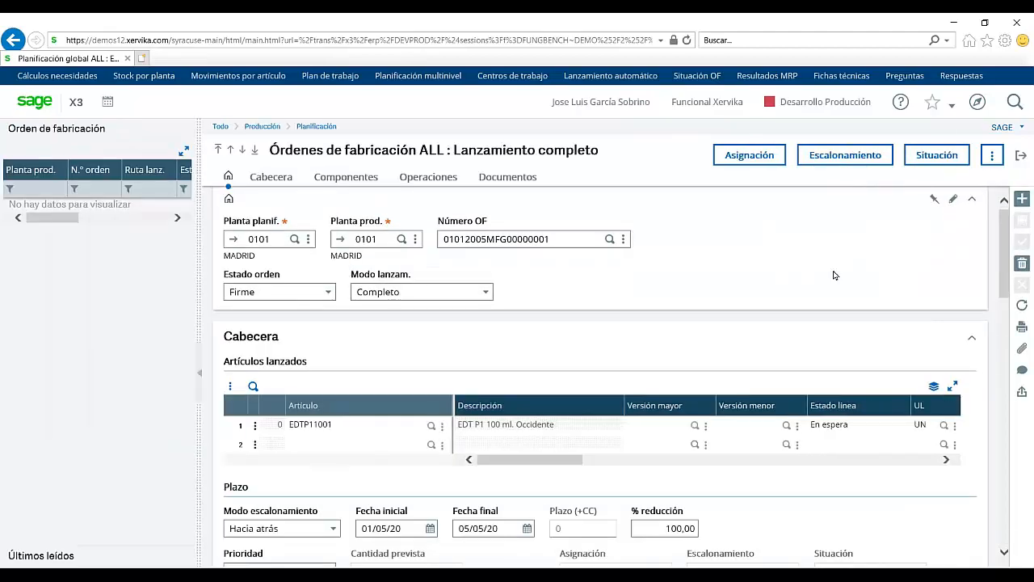
Step: Check the work order's Situación OF status, then return to the Planificación global list
left_click(933, 153)
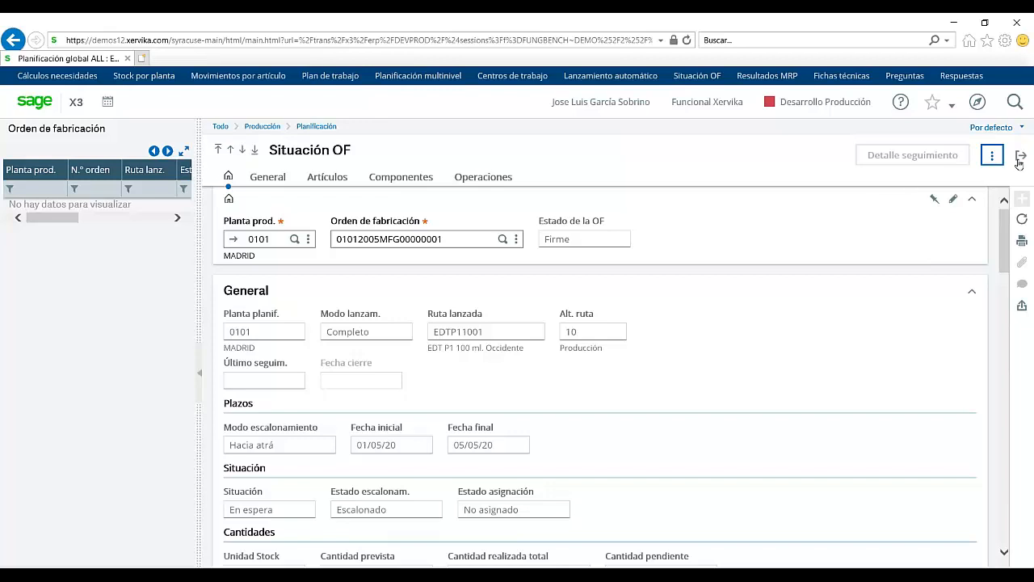
left_click(1018, 161)
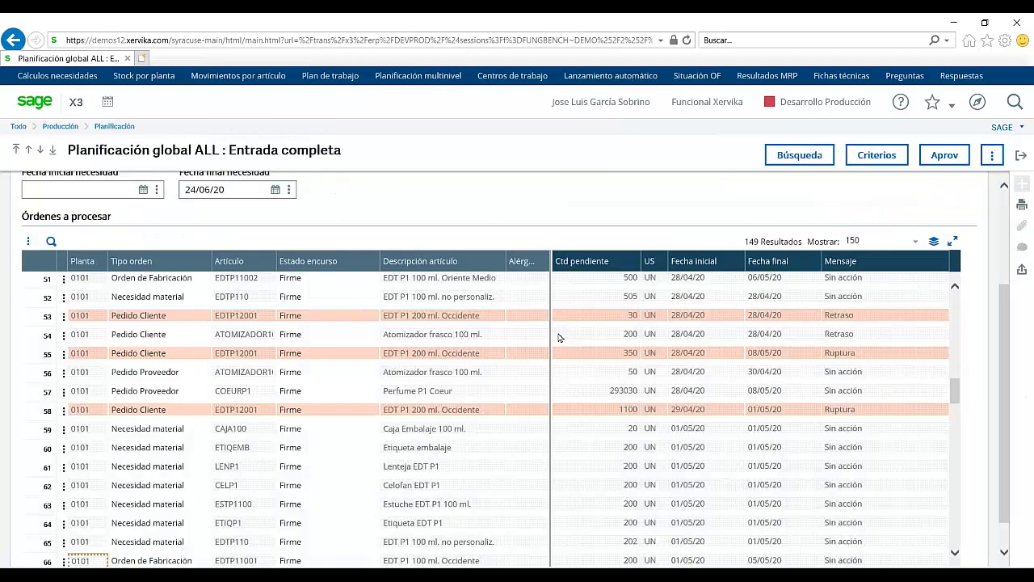
left_click(65, 375)
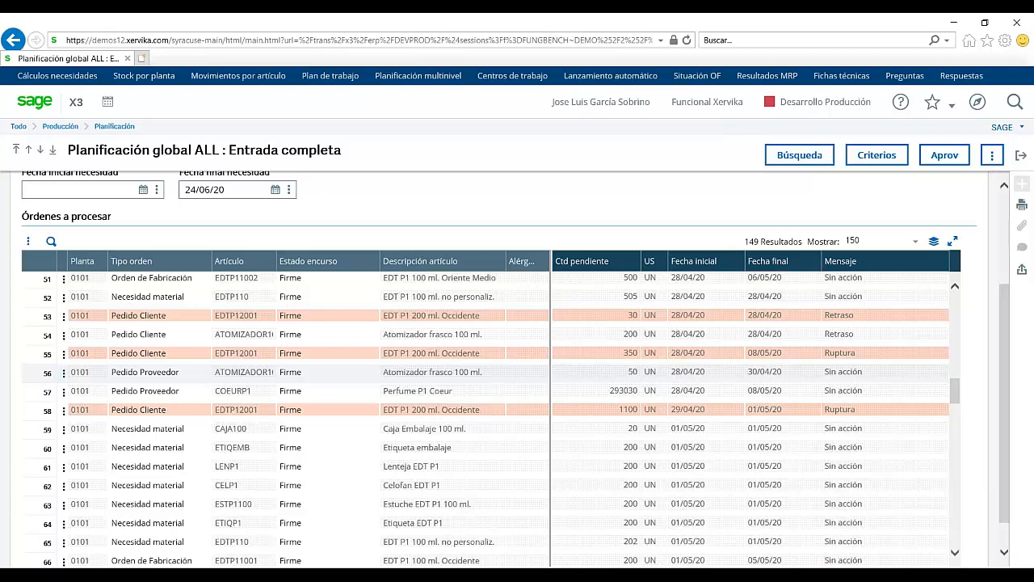
left_click(73, 372)
left_click(1015, 549)
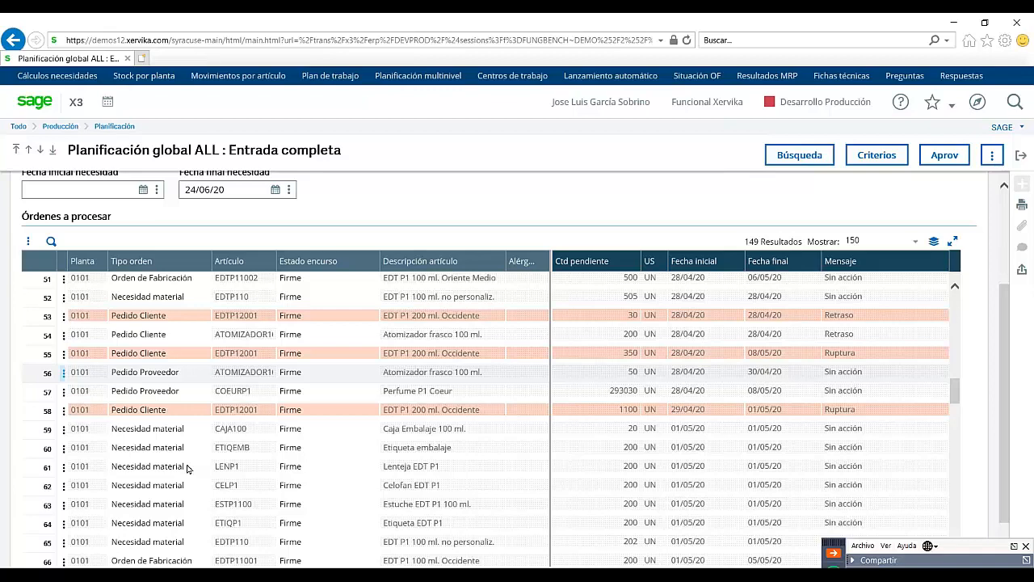
left_click(73, 373)
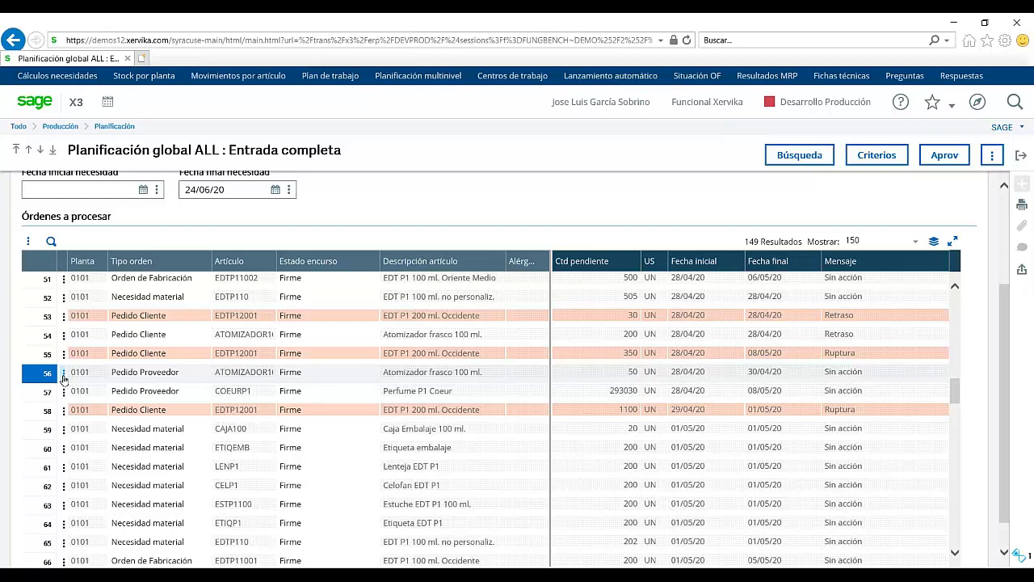
left_click(796, 155)
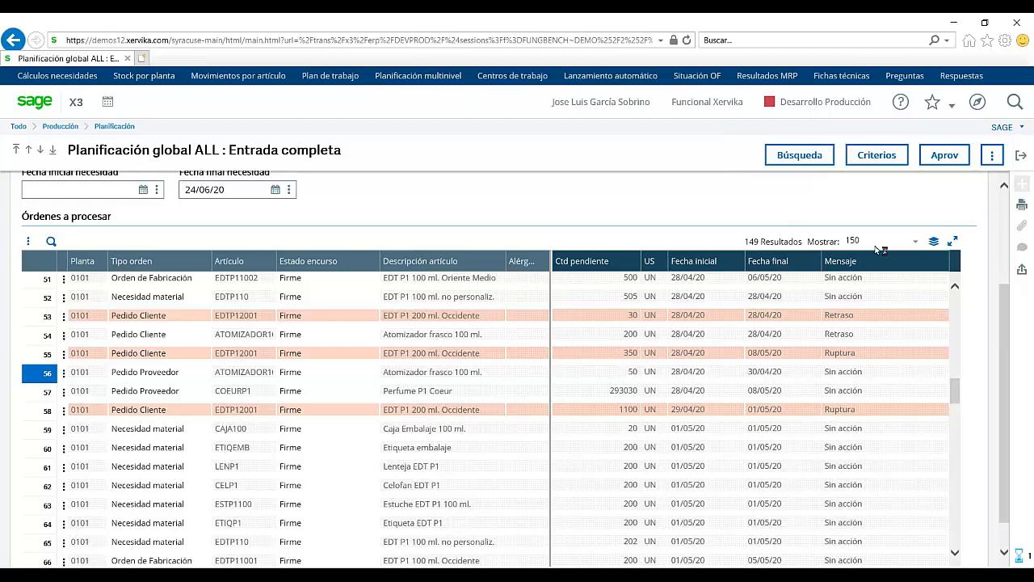
Step: Start a supply request at plant 0101 for article ATOMIZADOR100
left_click(947, 155)
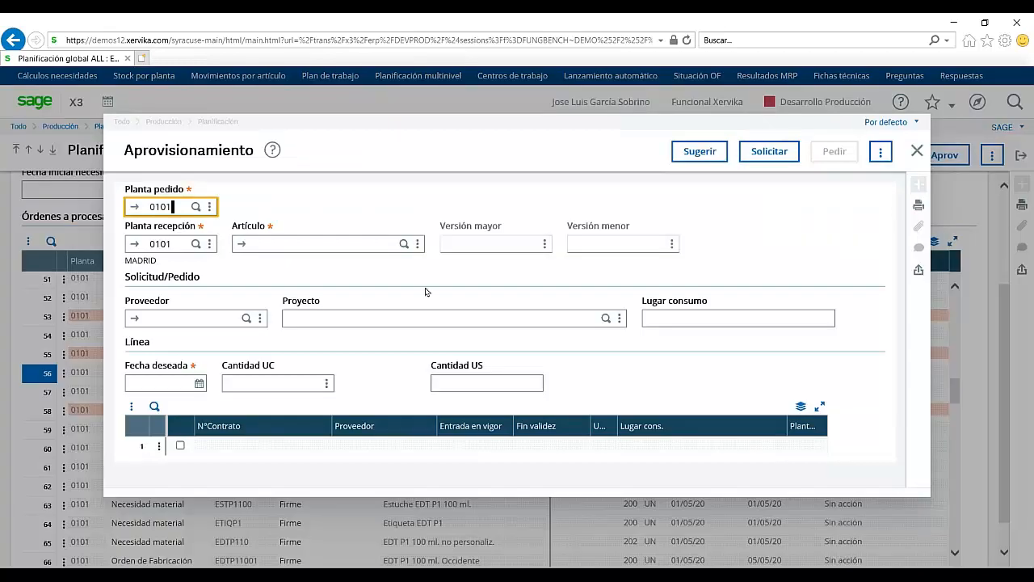
key("Tab")
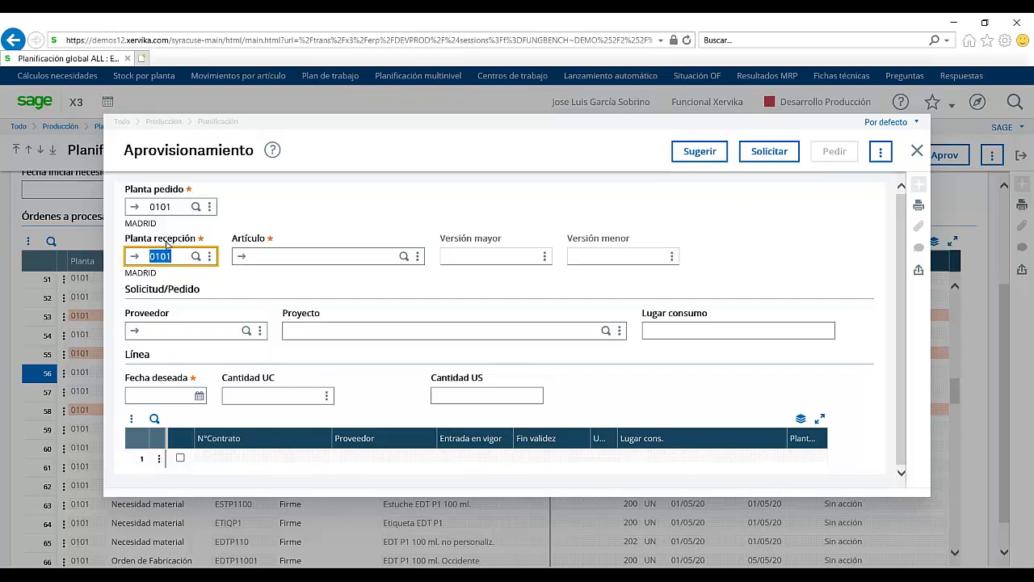
left_click(404, 257)
left_click(404, 257)
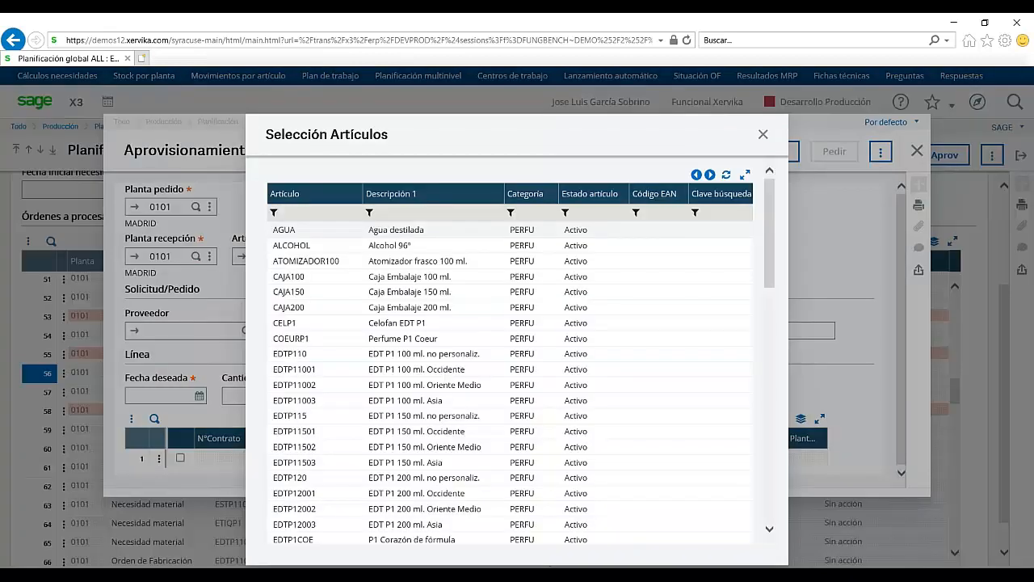
double_click(392, 261)
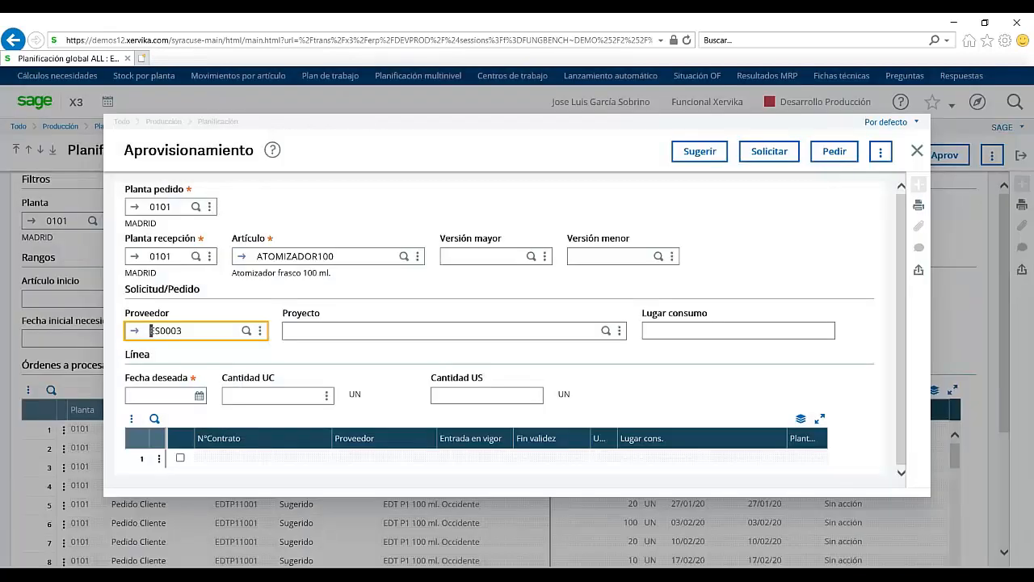
Step: Keep the default supplier, set desired date 04/05/20, and close the supply form
key("Tab")
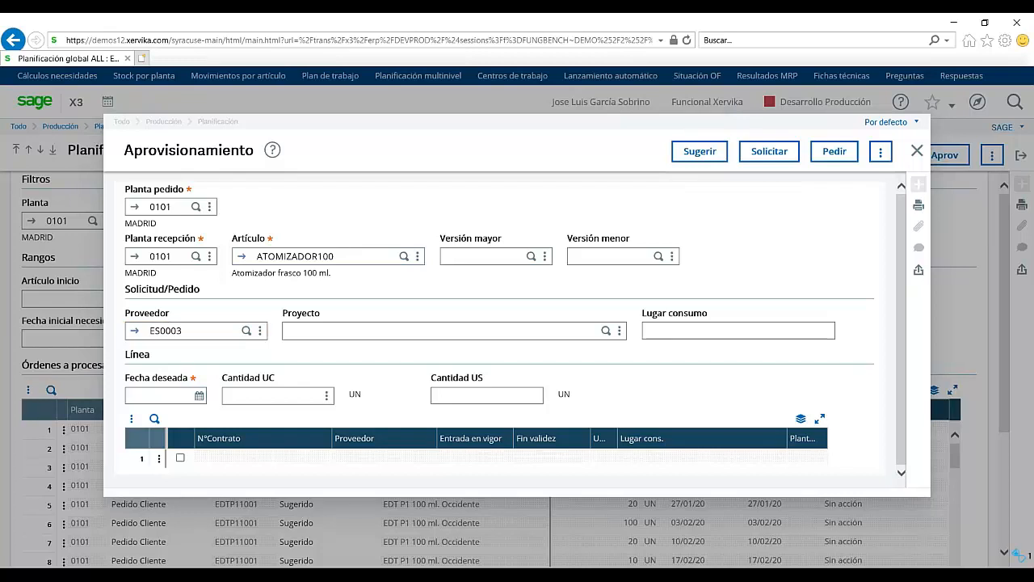
key("Tab")
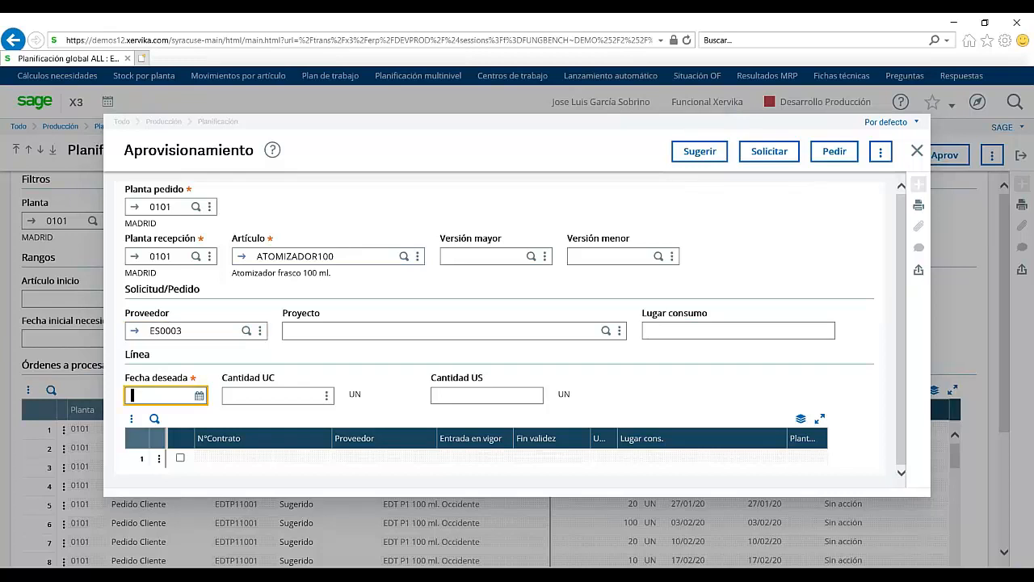
key("Tab")
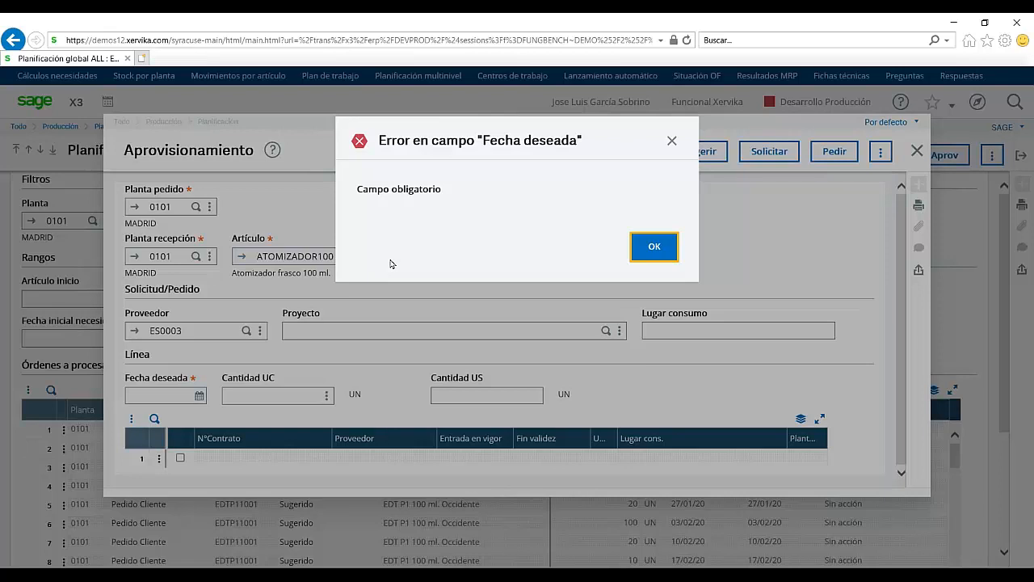
left_click(655, 246)
type("040520")
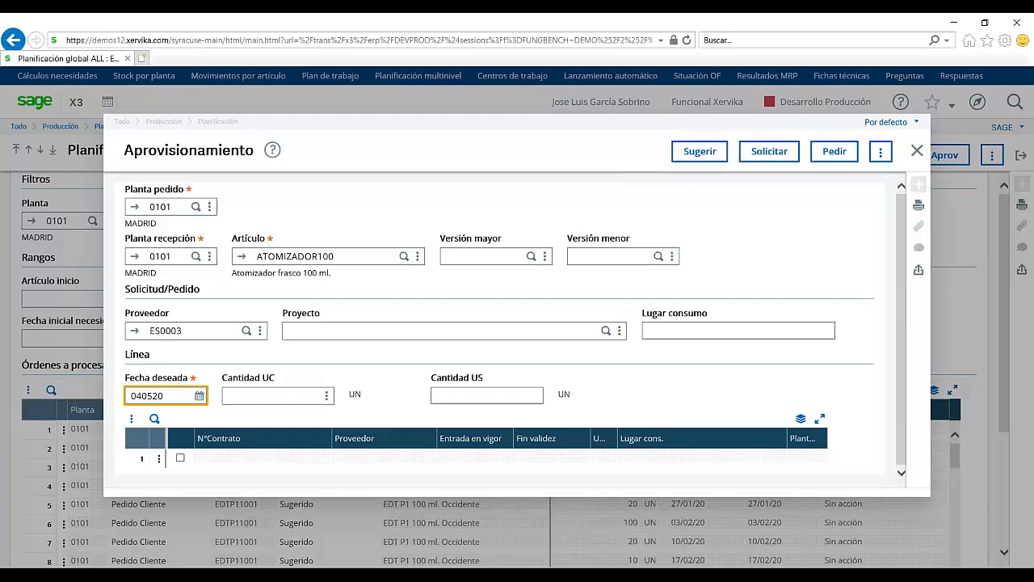
key("Tab")
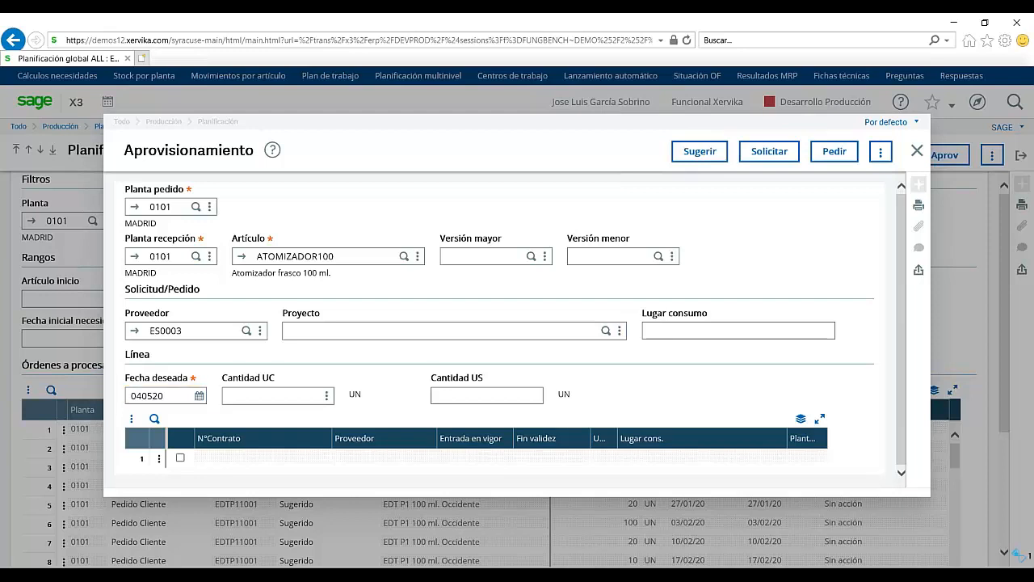
key("Tab")
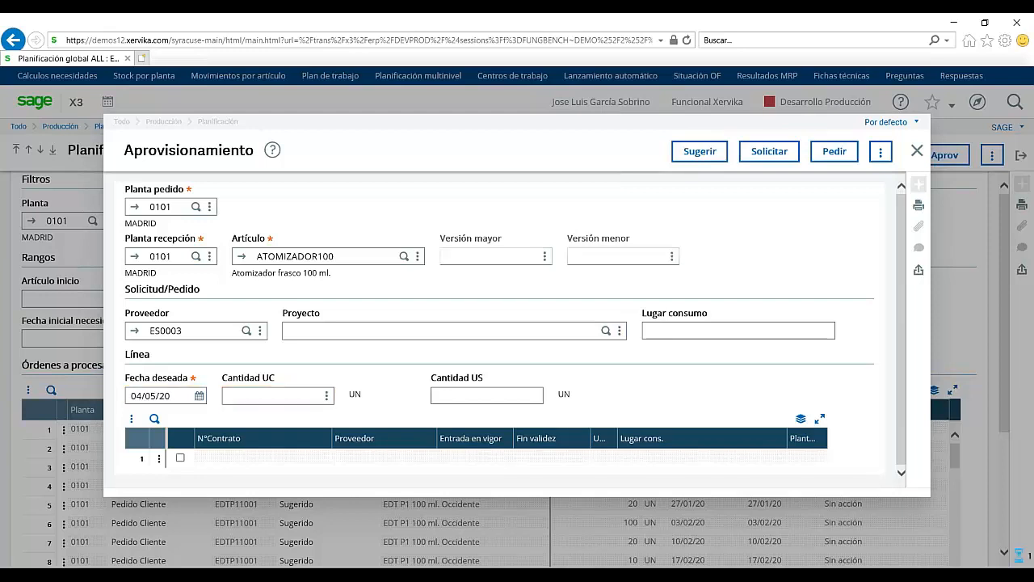
key("Tab")
key("Tab")
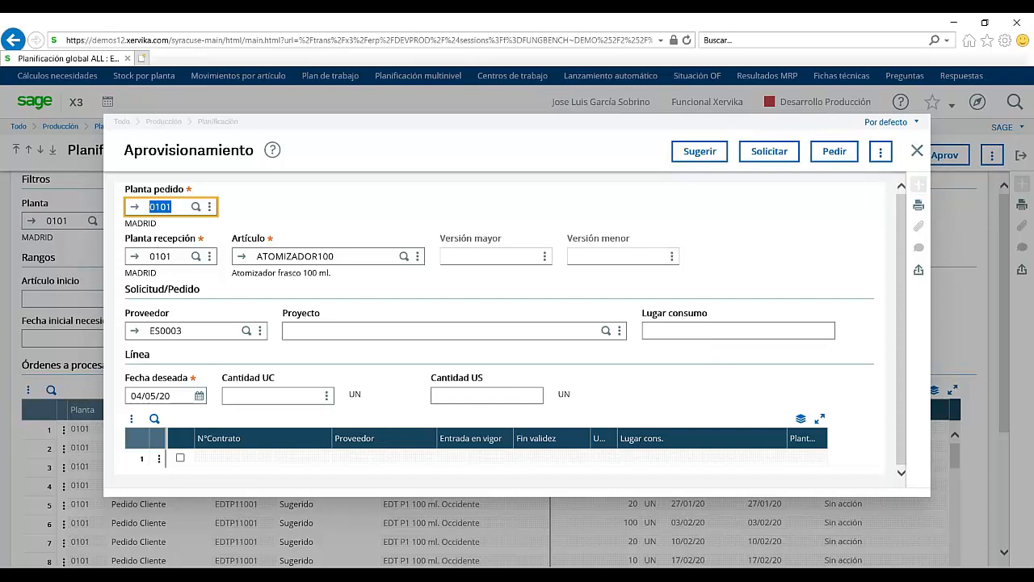
left_click(917, 152)
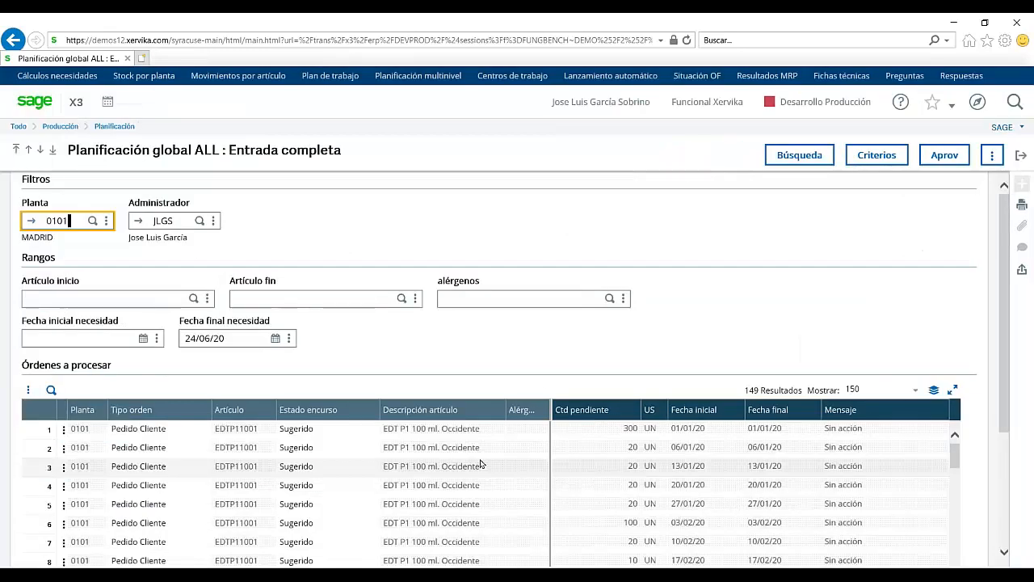
Step: From the home page, open POS Sugerencias de compras and search plant 0101
left_click(1021, 155)
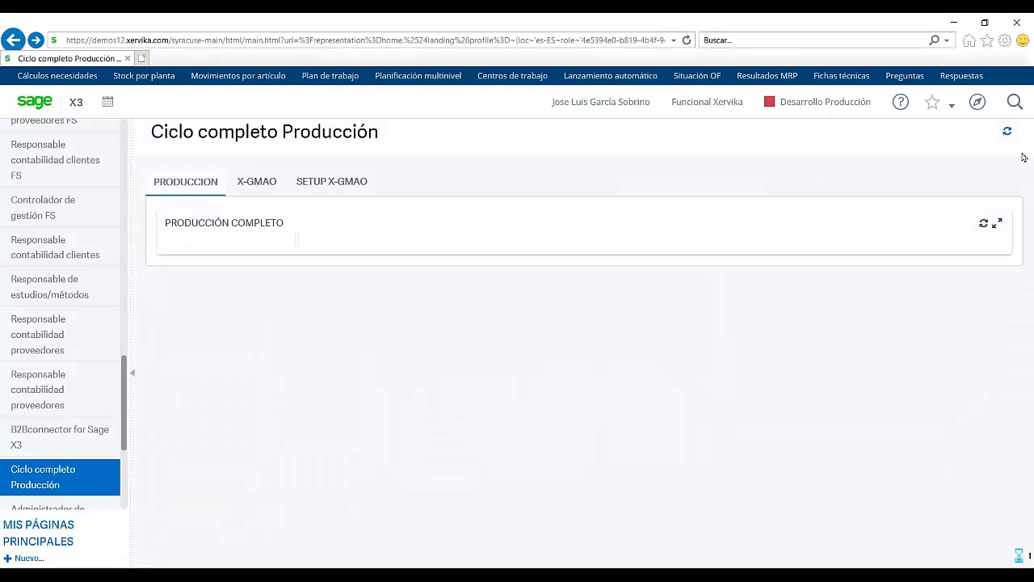
left_click_drag(1024, 158, 590, 448)
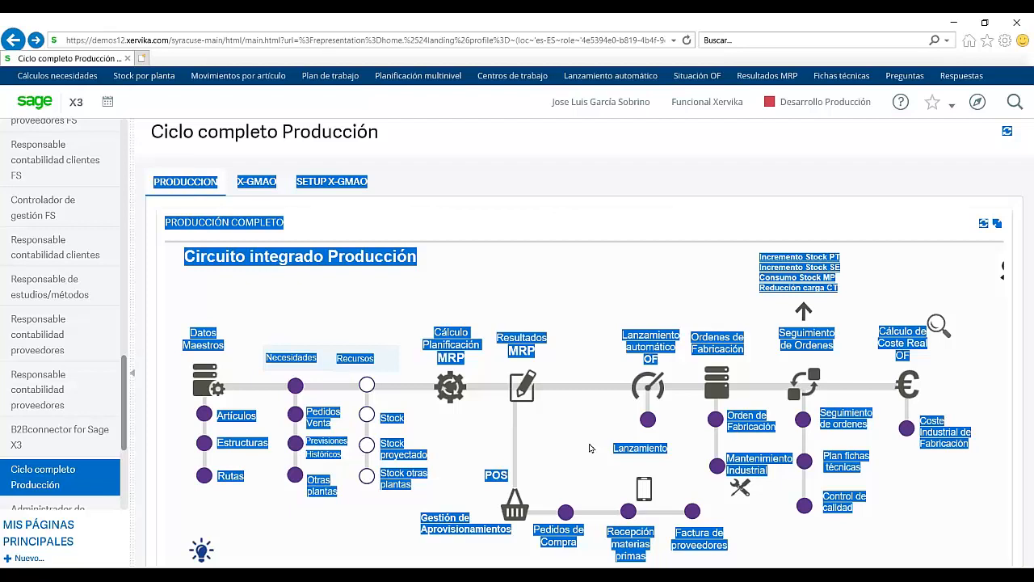
left_click(589, 449)
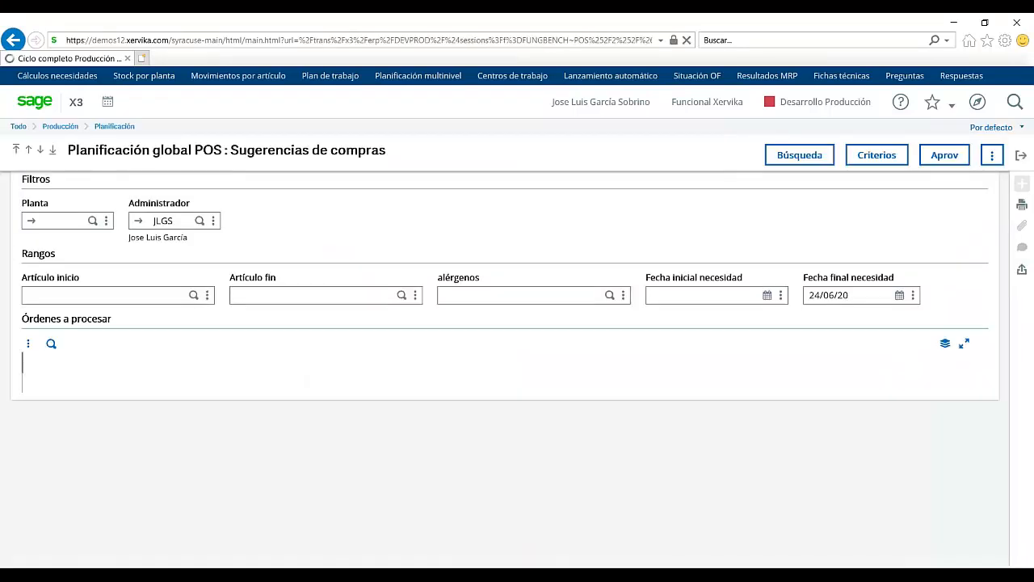
left_click(58, 218)
type("0101")
key("Tab")
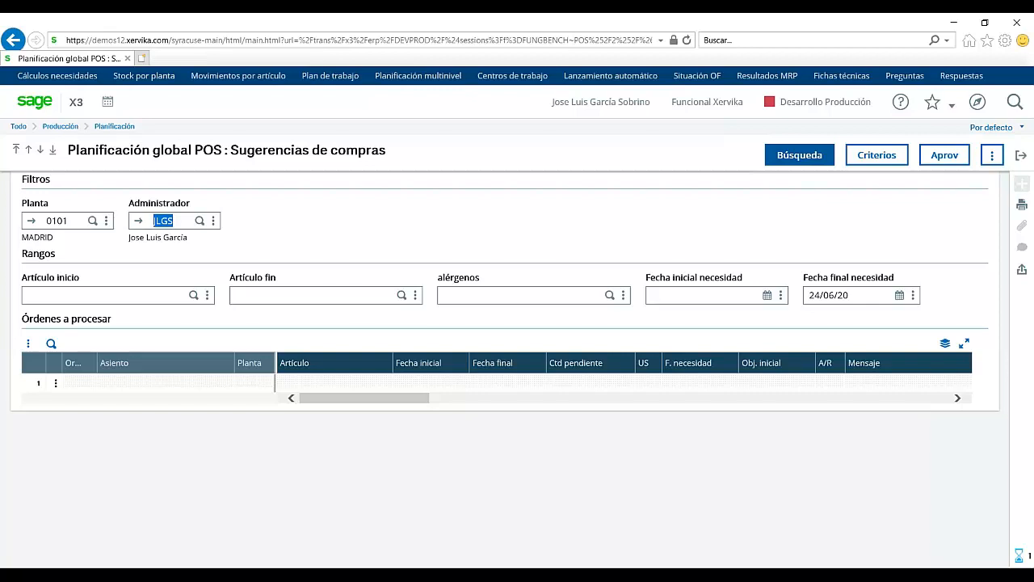
left_click(800, 154)
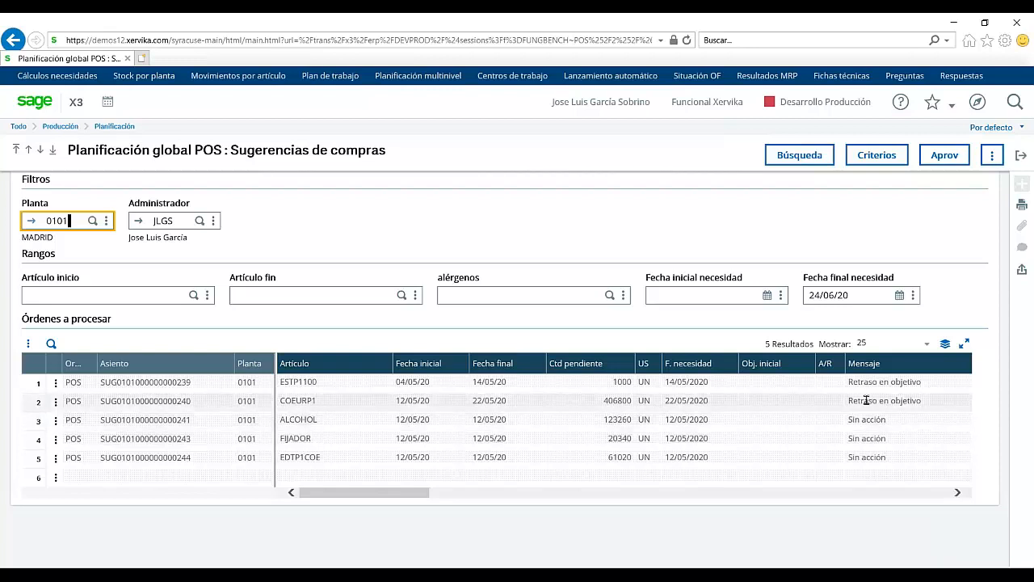
Step: Open the Solicitar/Pedir form for the first ESTP1100 purchase suggestion
left_click(55, 383)
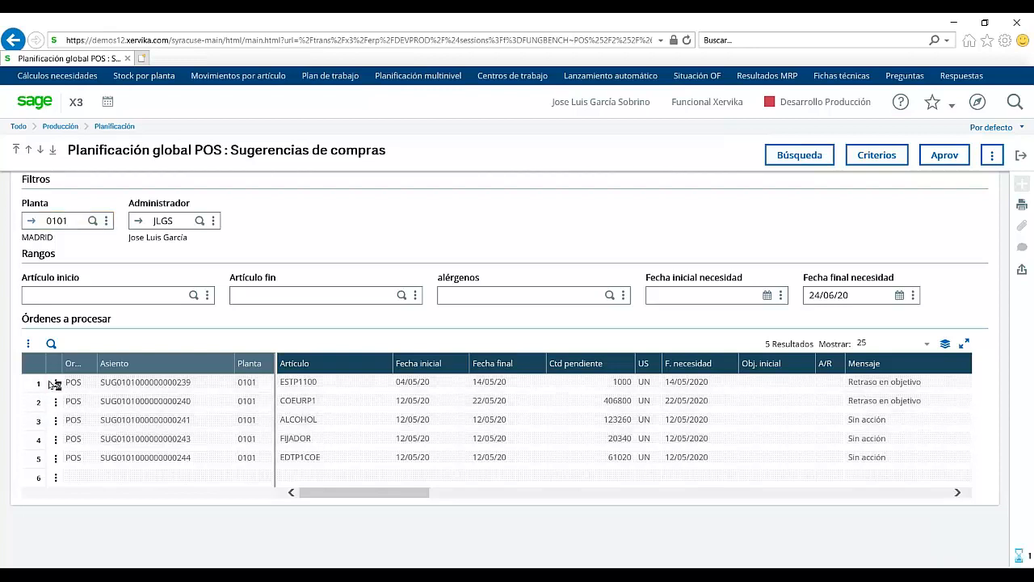
left_click(56, 388)
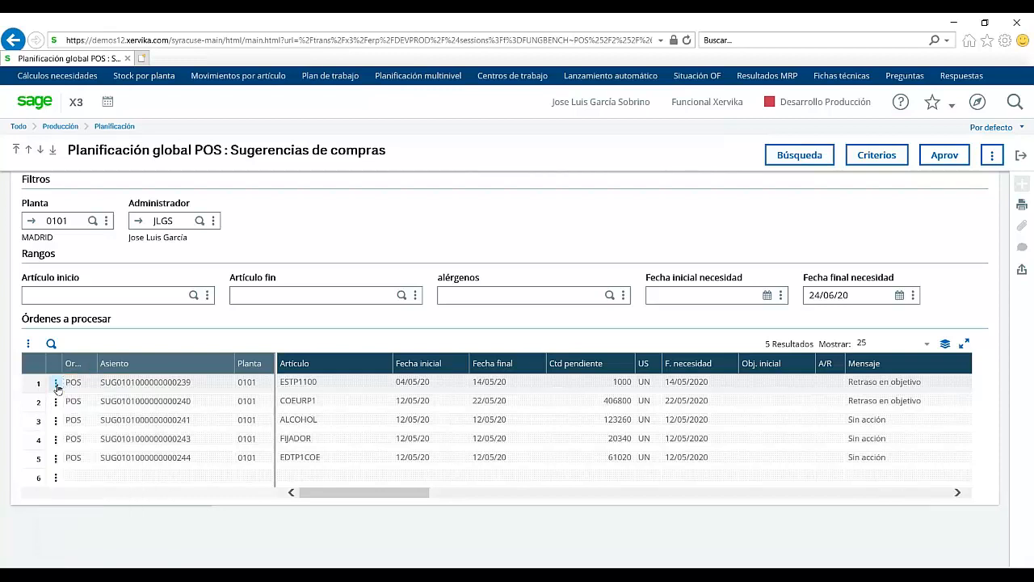
left_click(56, 389)
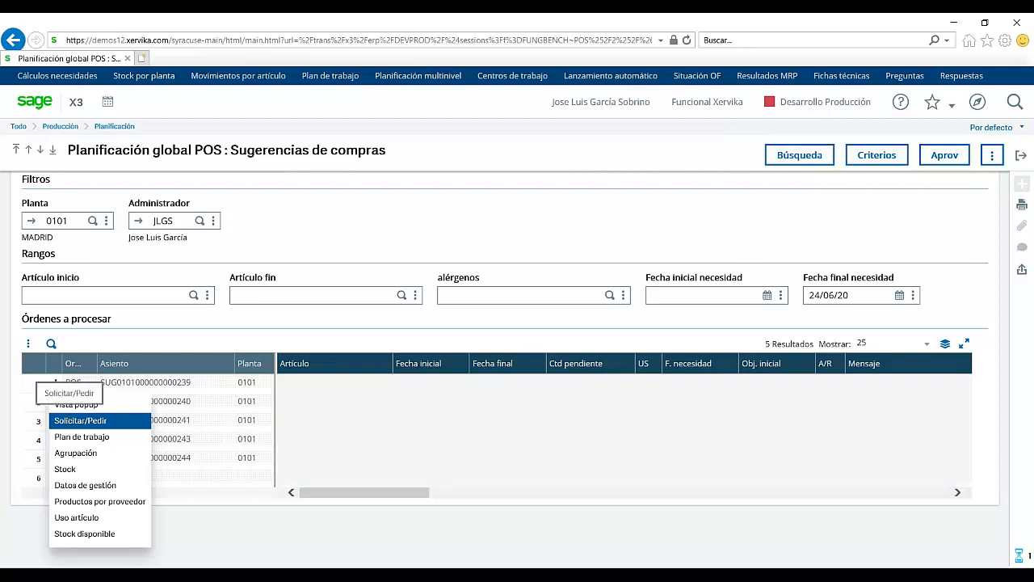
left_click(80, 421)
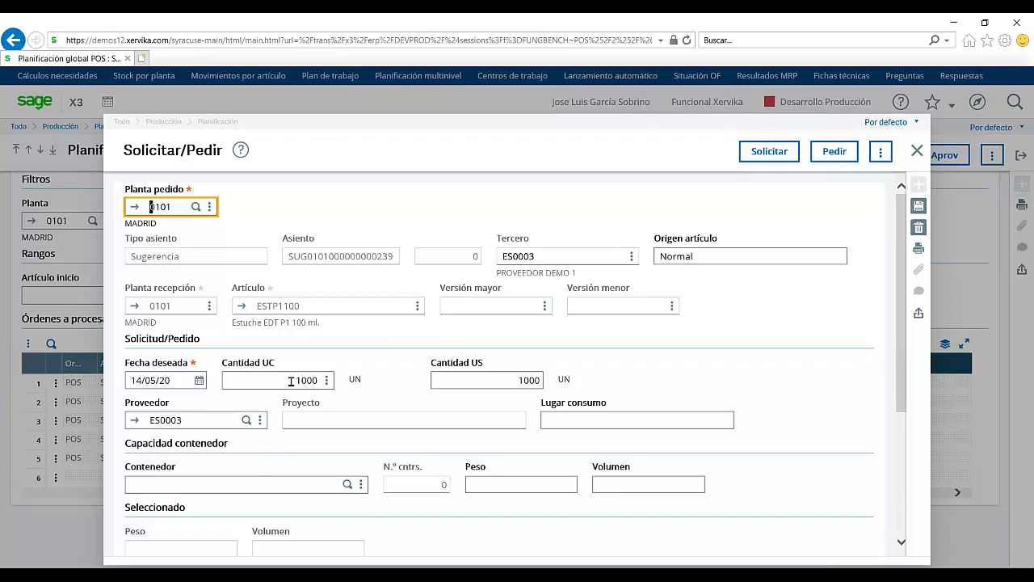
Step: Set desired date 11/05/20 and order the 1000 units of ESTP1100
left_click(169, 380)
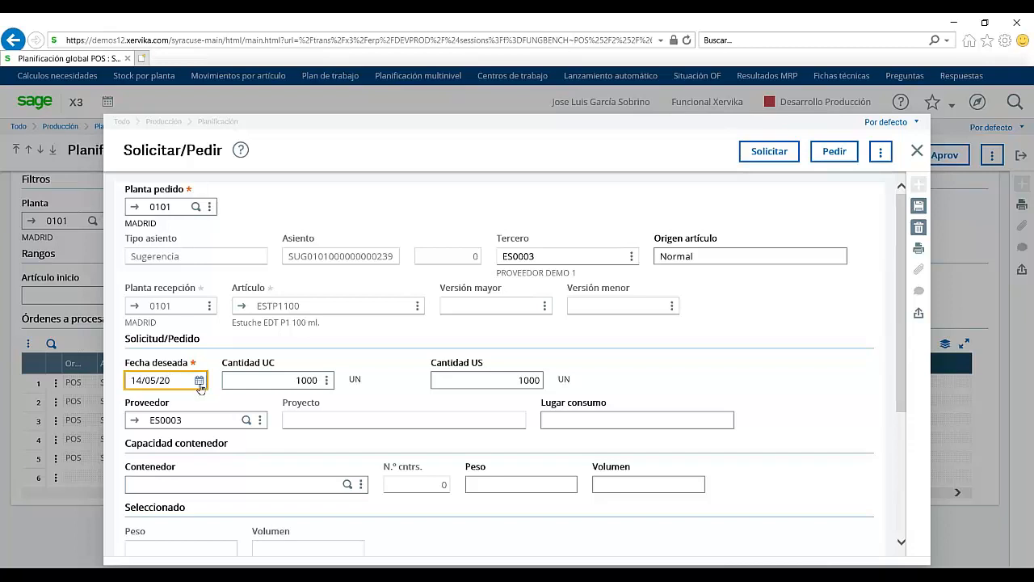
left_click(200, 380)
left_click(104, 462)
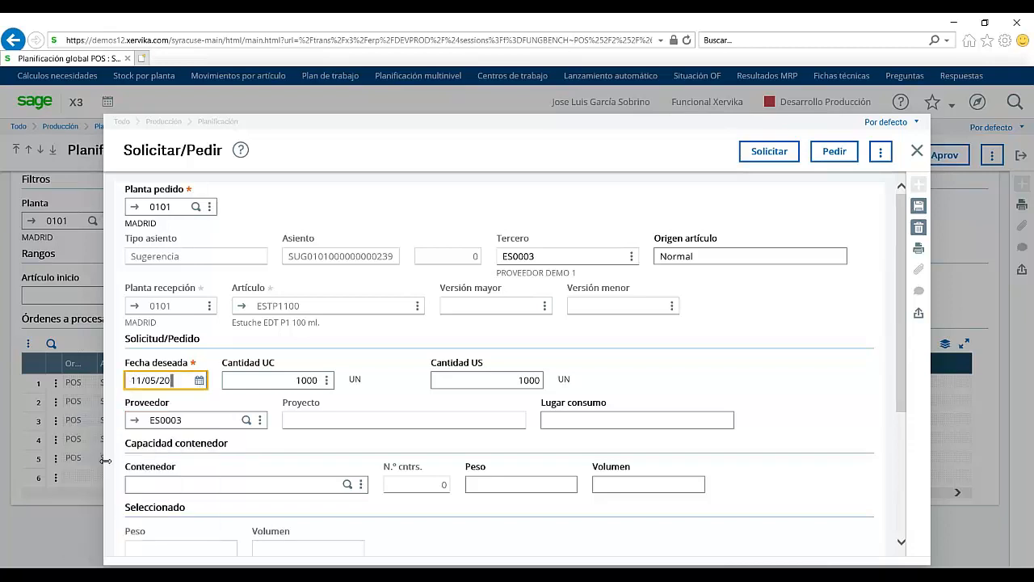
left_click(194, 458)
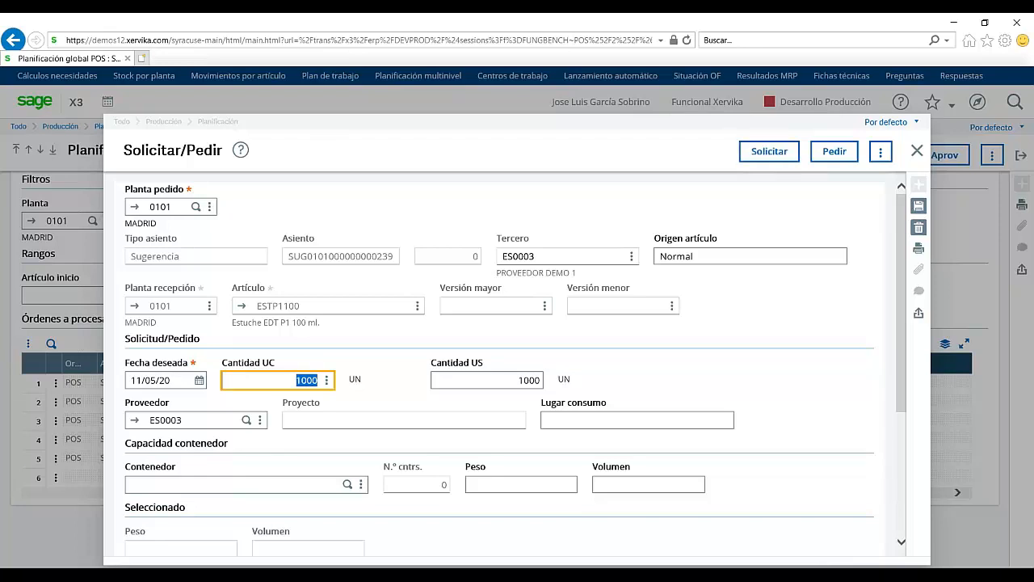
left_click(828, 156)
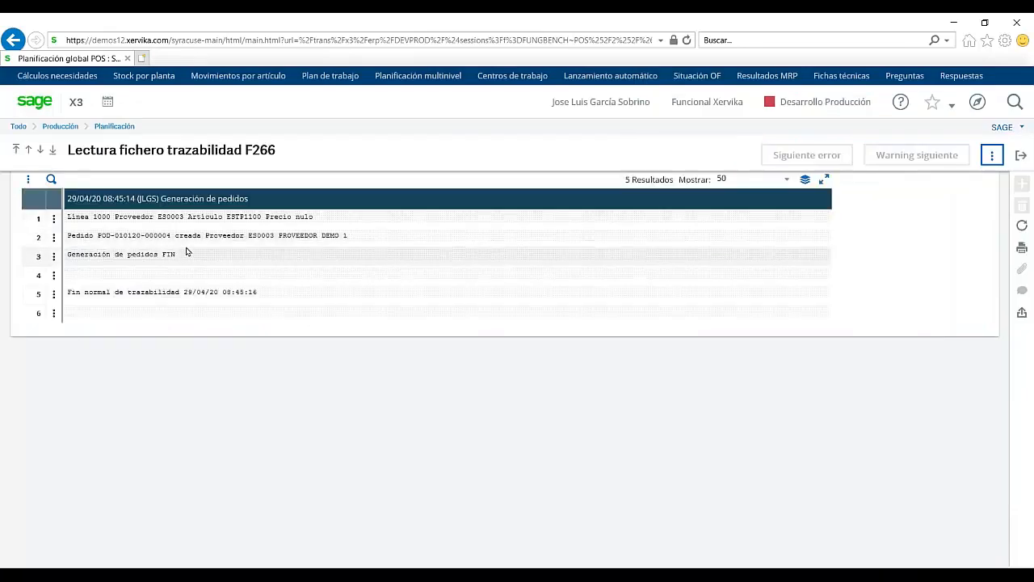
Step: Close the generation log and suggestions screen, then open Pedidos de Compra entry
left_click(1023, 154)
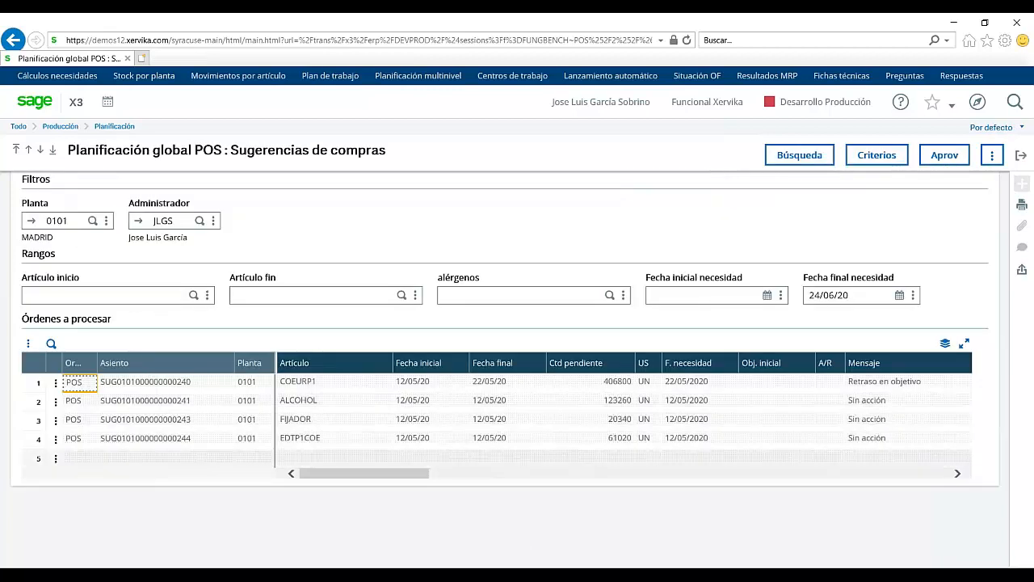
left_click(1022, 155)
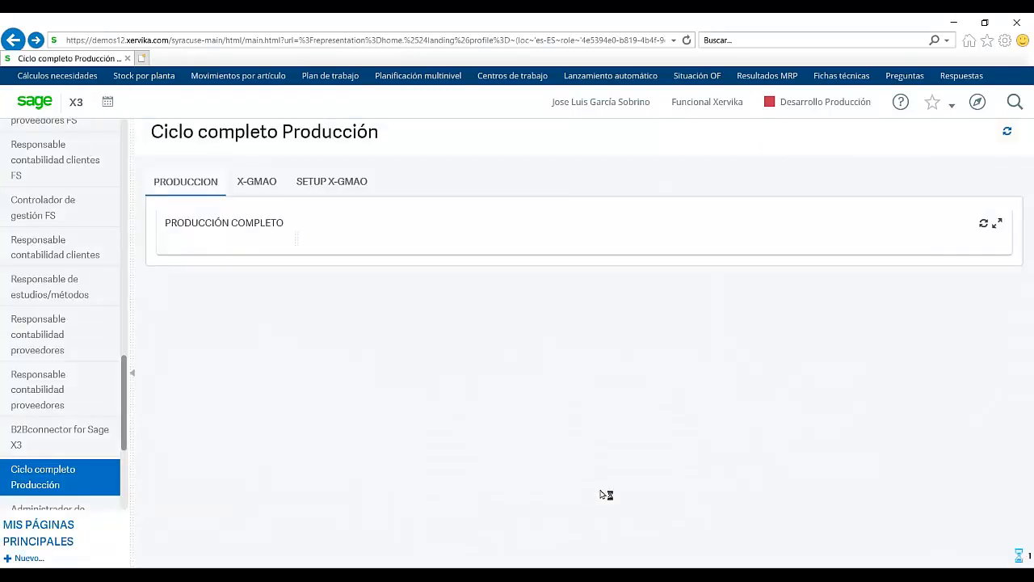
left_click(569, 515)
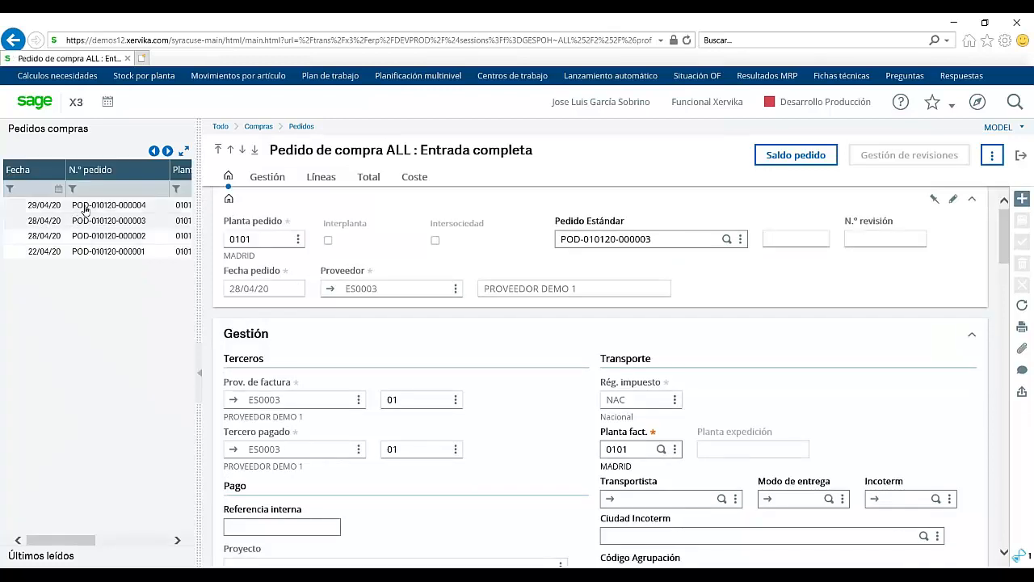
Step: Open the newest purchase order's lines and scroll to the Precio bruto column
left_click(85, 207)
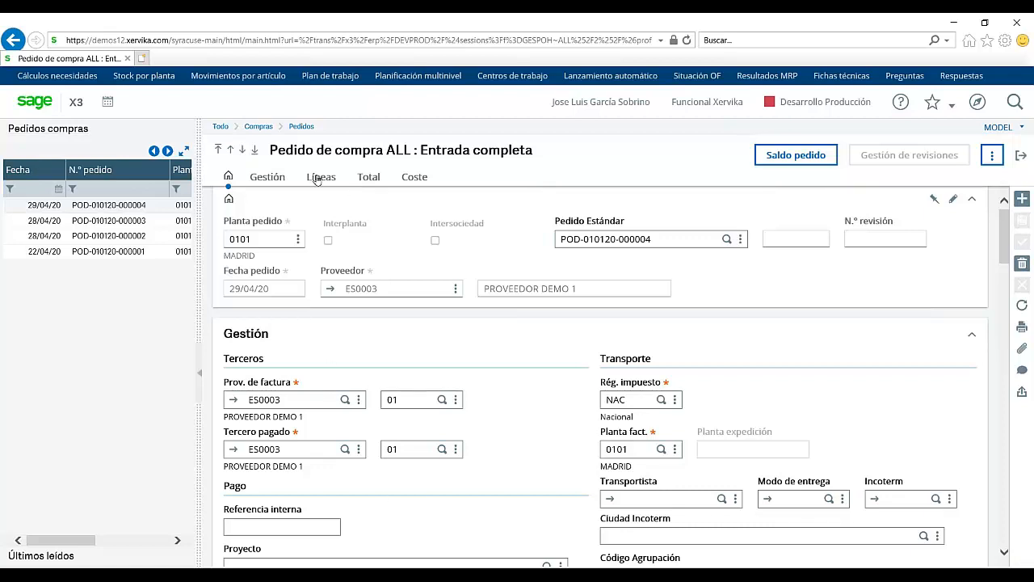
left_click(319, 177)
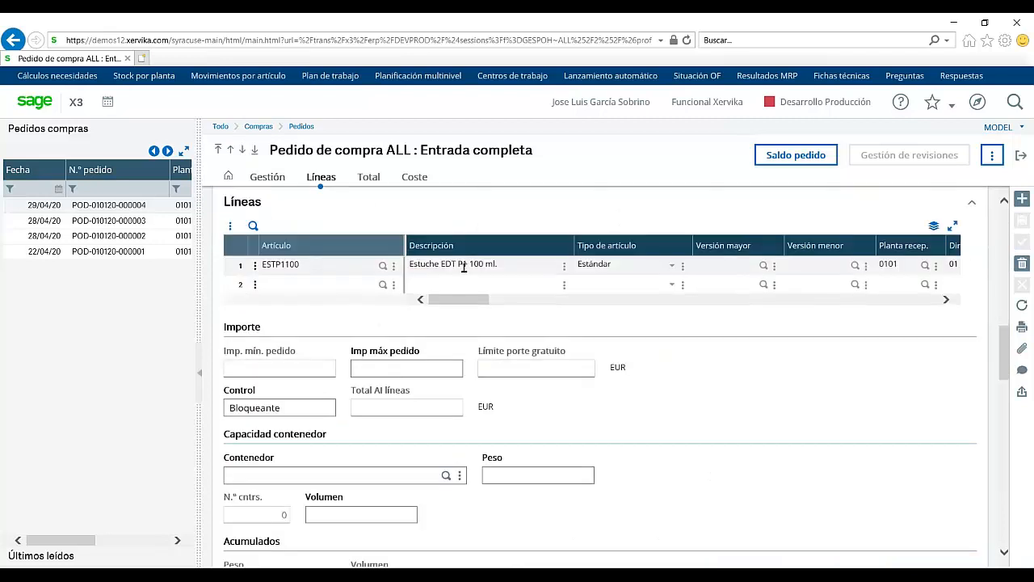
left_click(945, 300)
left_click(945, 300)
left_click(945, 300)
left_click(945, 300)
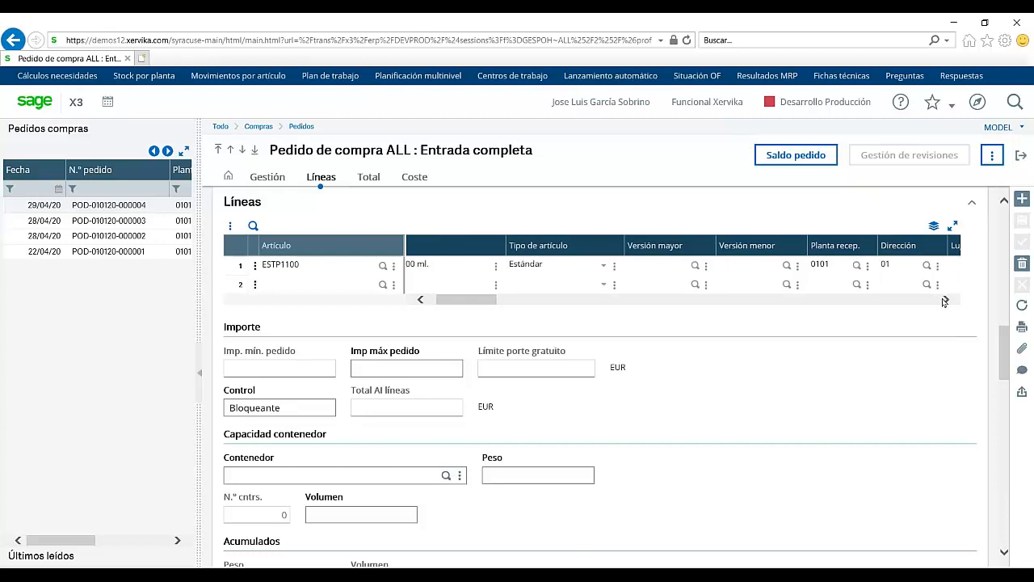
left_click(946, 300)
left_click(945, 300)
left_click(945, 300)
left_click(945, 299)
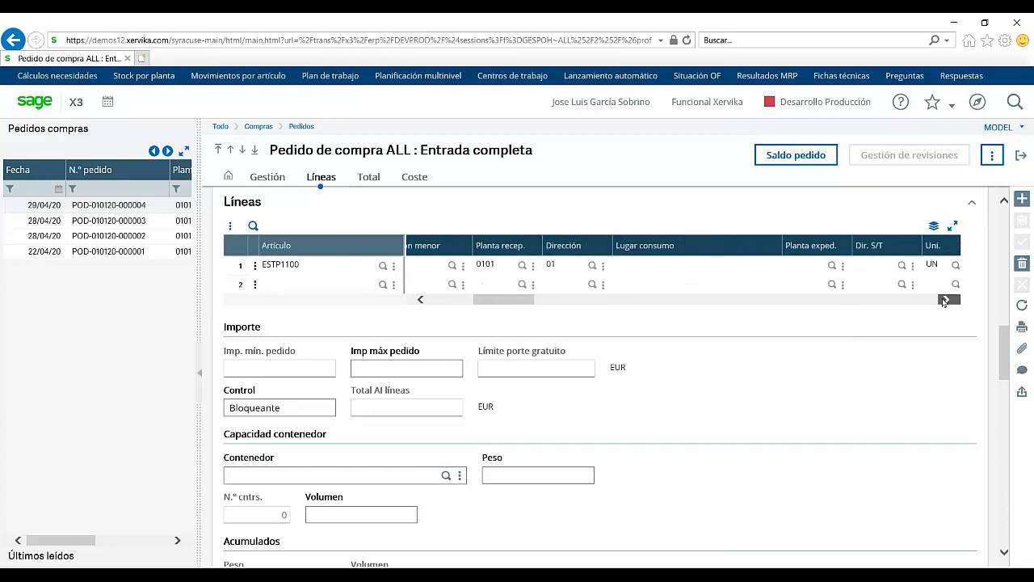
left_click(945, 300)
left_click(945, 300)
left_click(945, 299)
left_click(945, 300)
left_click(945, 300)
left_click(945, 299)
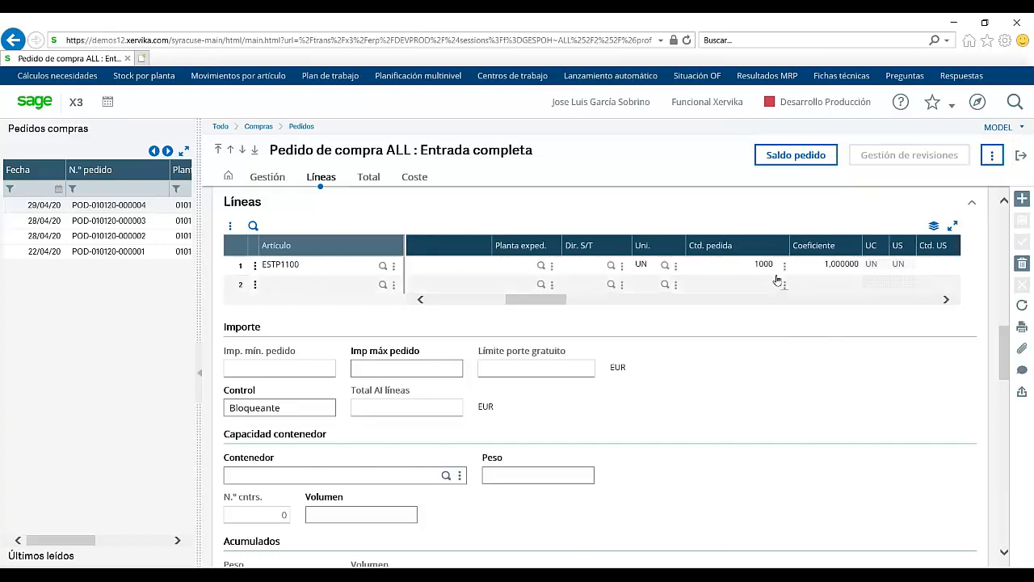
left_click(945, 300)
left_click(945, 300)
left_click(946, 299)
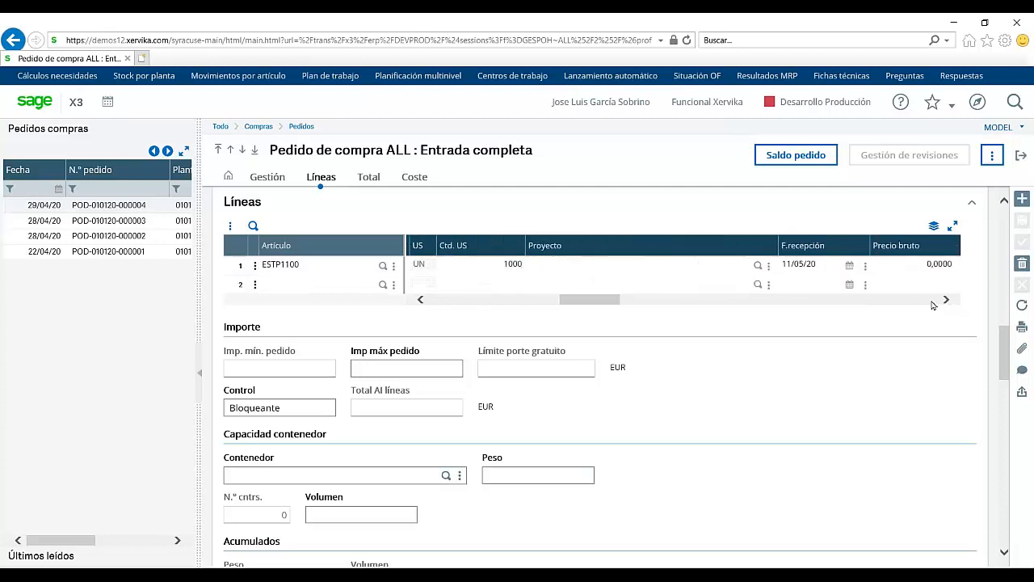
Step: Set the ESTP1100 line's gross price to 3,5, save, and close the order
left_click(862, 264)
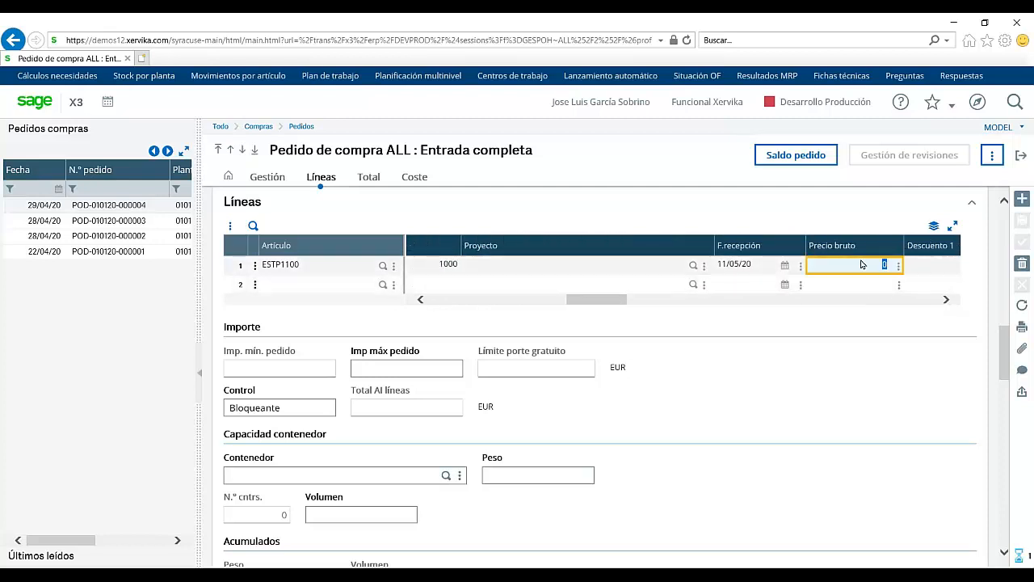
type("3,5")
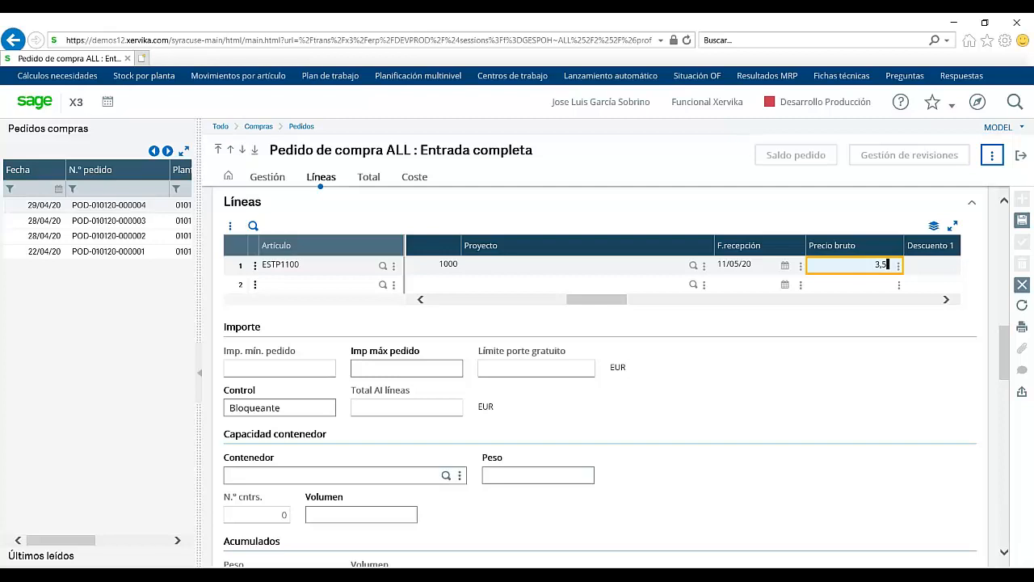
key("Return")
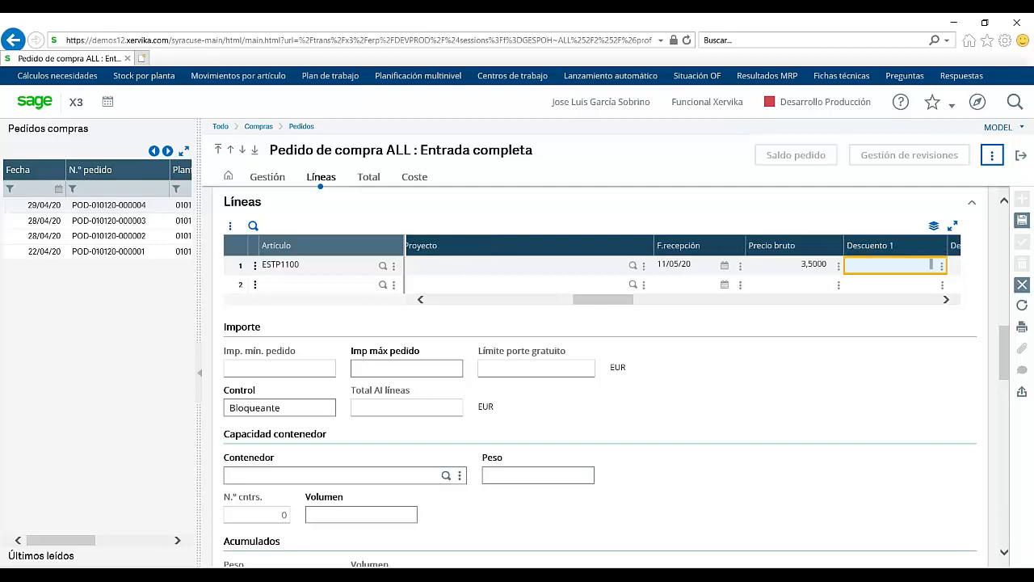
left_click(928, 300)
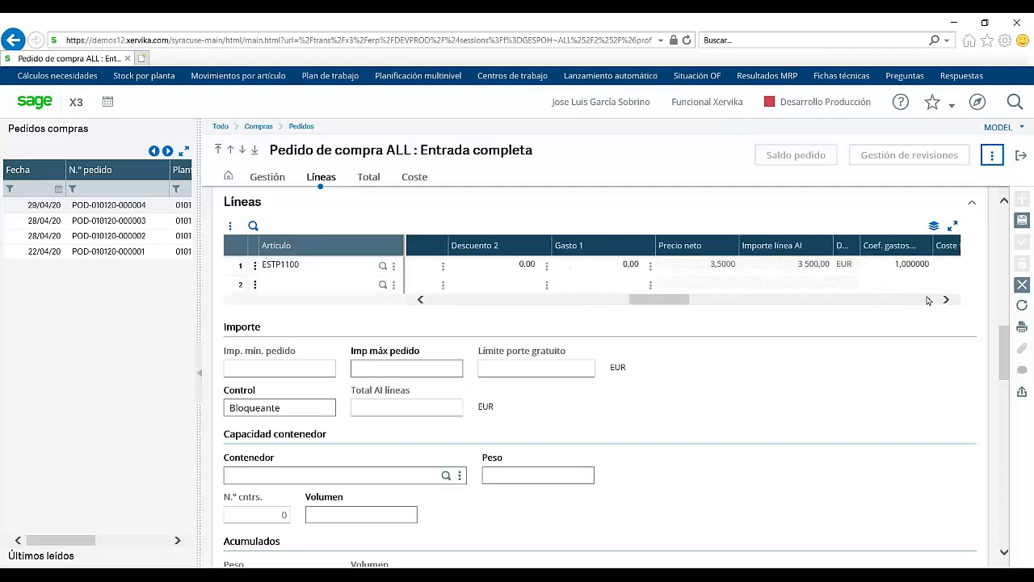
left_click(928, 300)
left_click(928, 300)
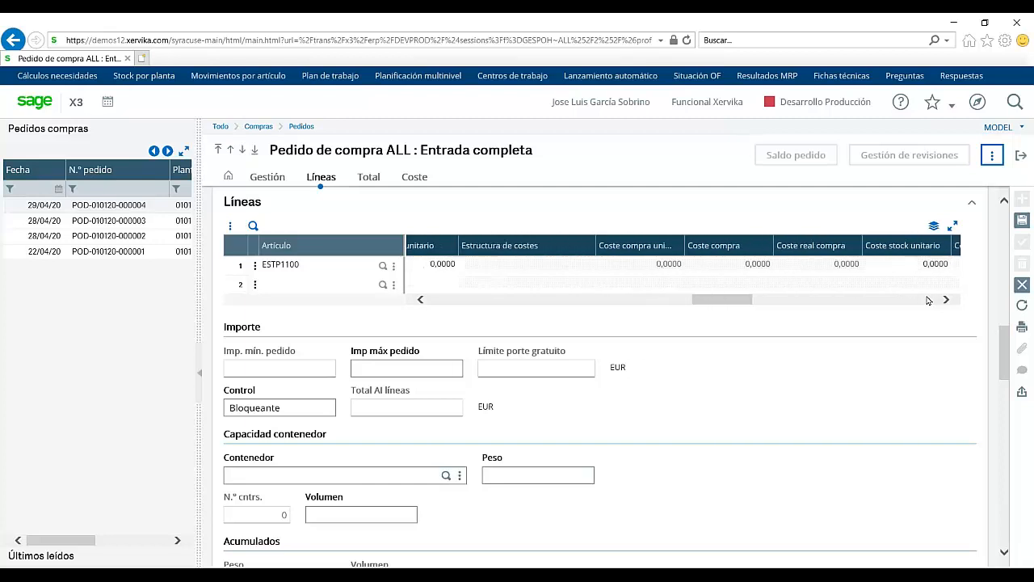
left_click(1022, 220)
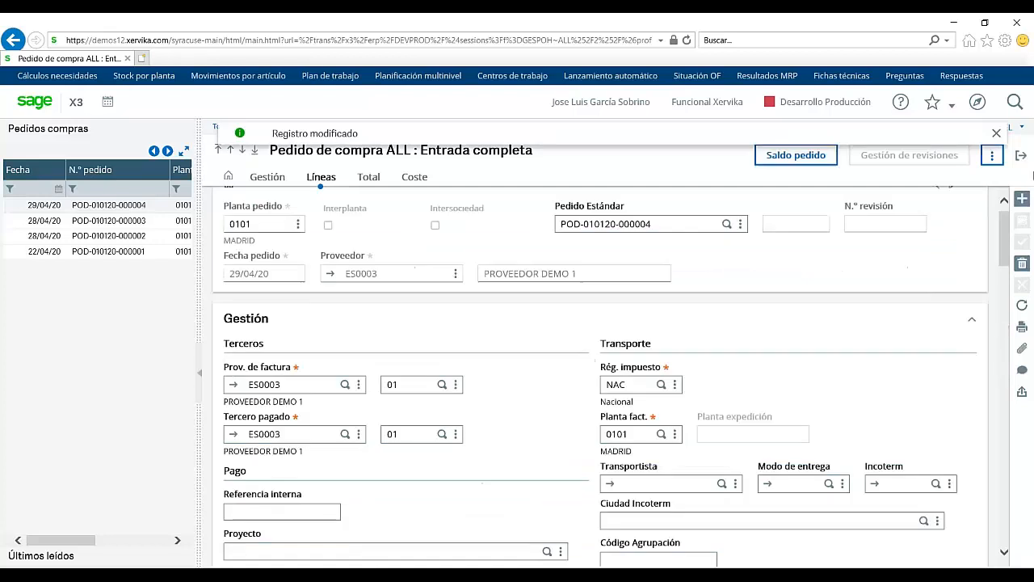
left_click(1024, 159)
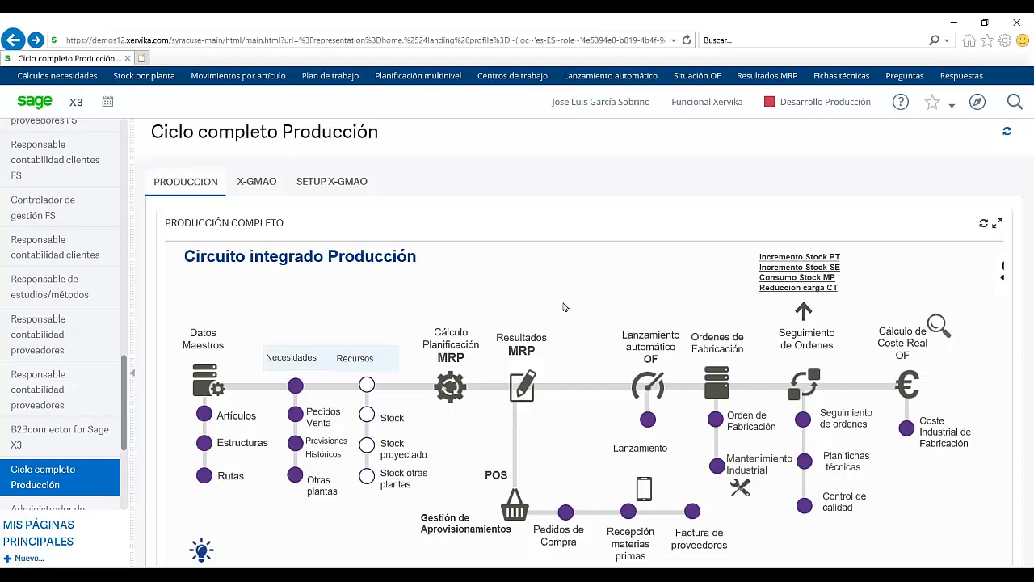
Step: Open WOF Seguimiento OFs and search plant 0101, listing 16 orders
left_click(525, 390)
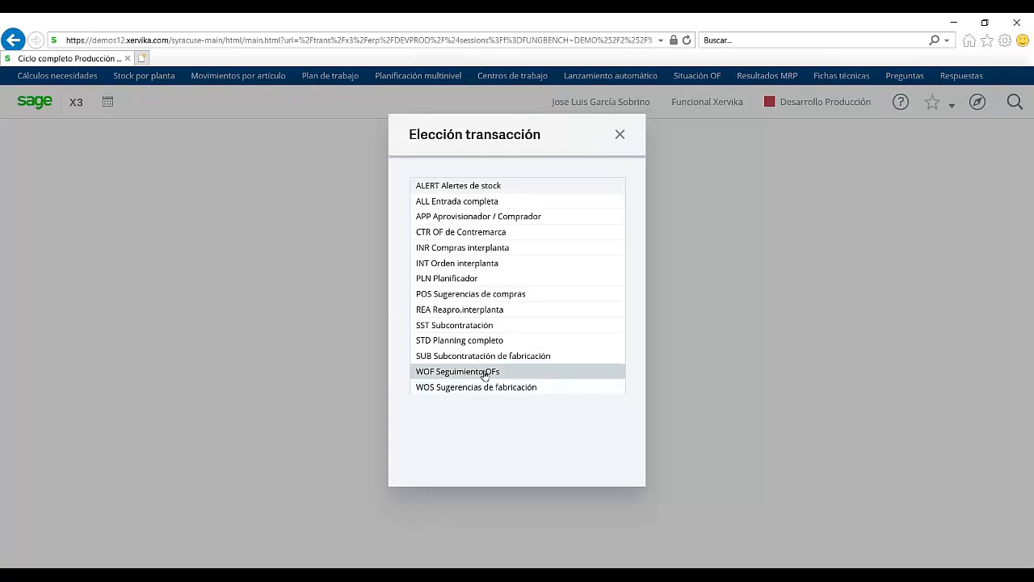
left_click(485, 374)
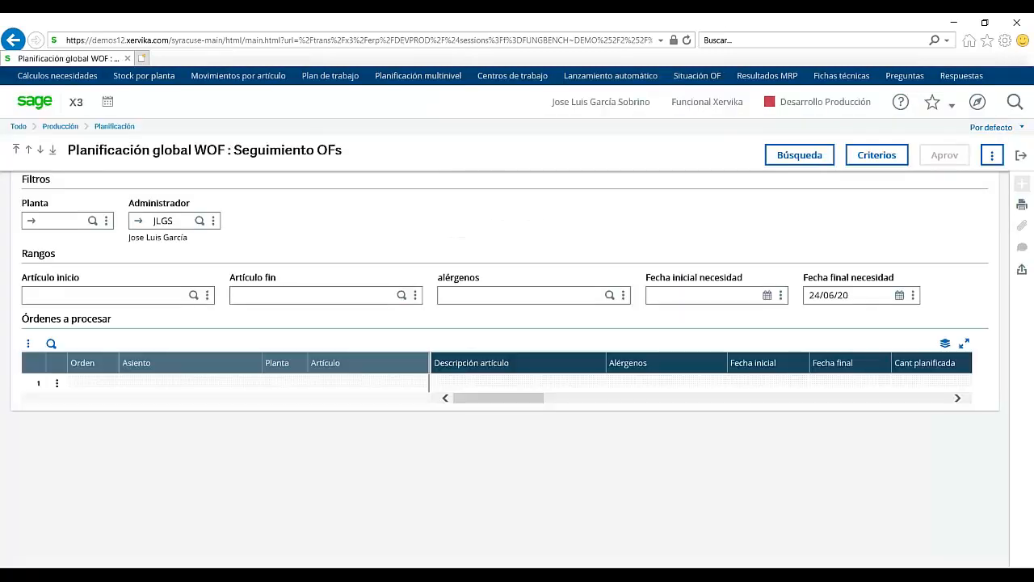
left_click(70, 222)
type("0101")
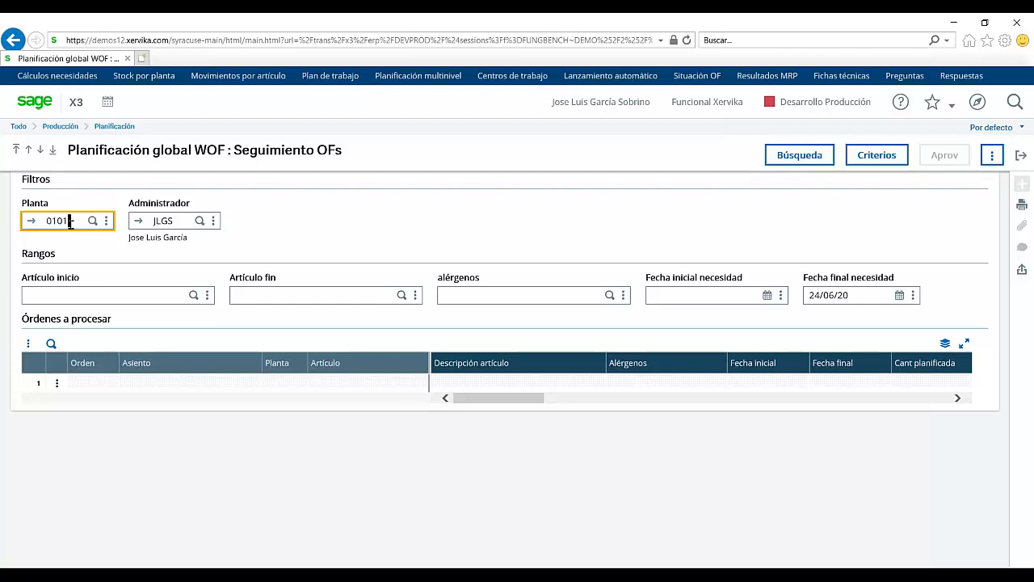
key("Tab")
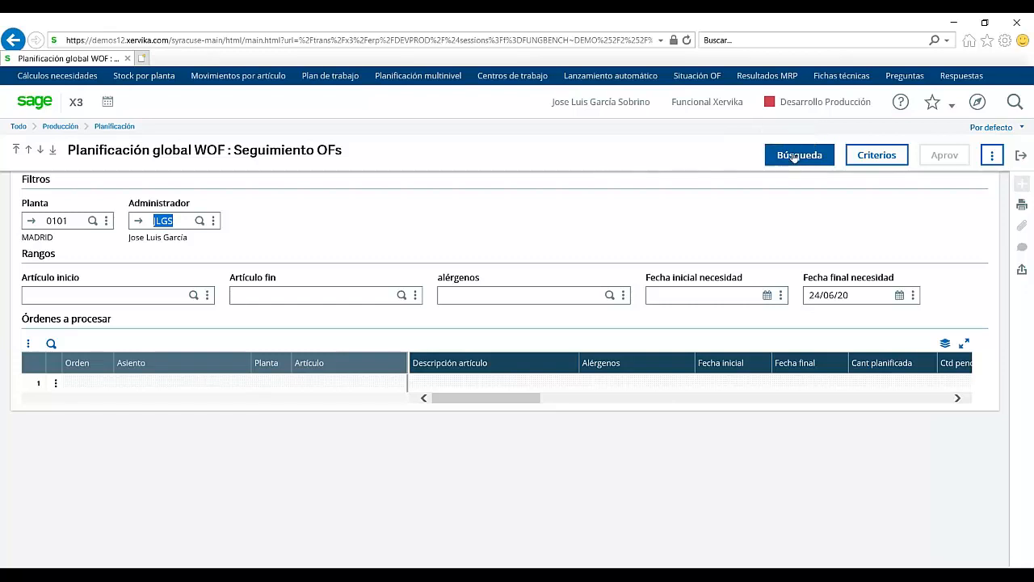
left_click(794, 158)
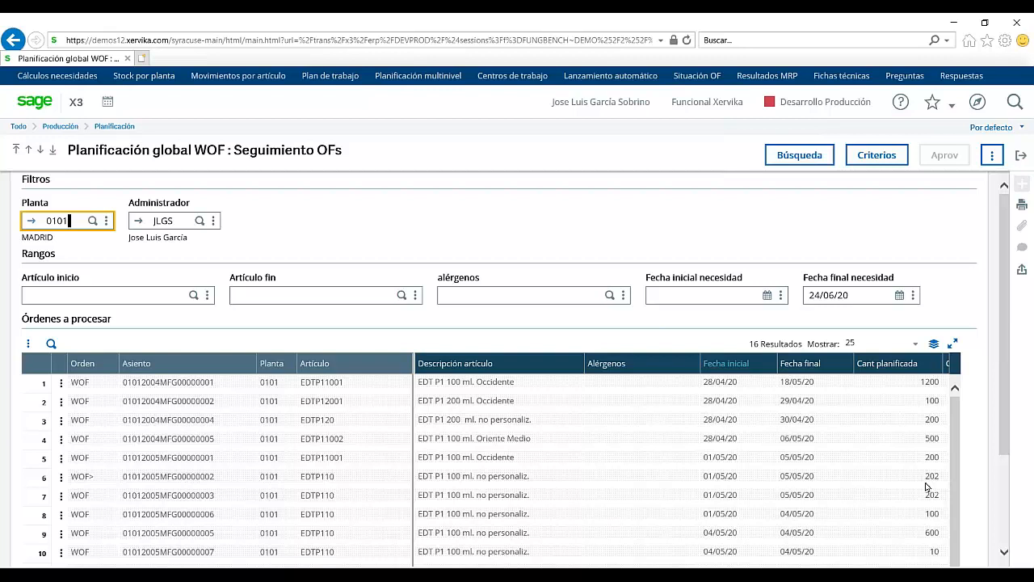
Step: Release row 15's 1700-unit EDTP110 suggestion via Planificar/Lanzar, then go back home
left_click(1006, 471)
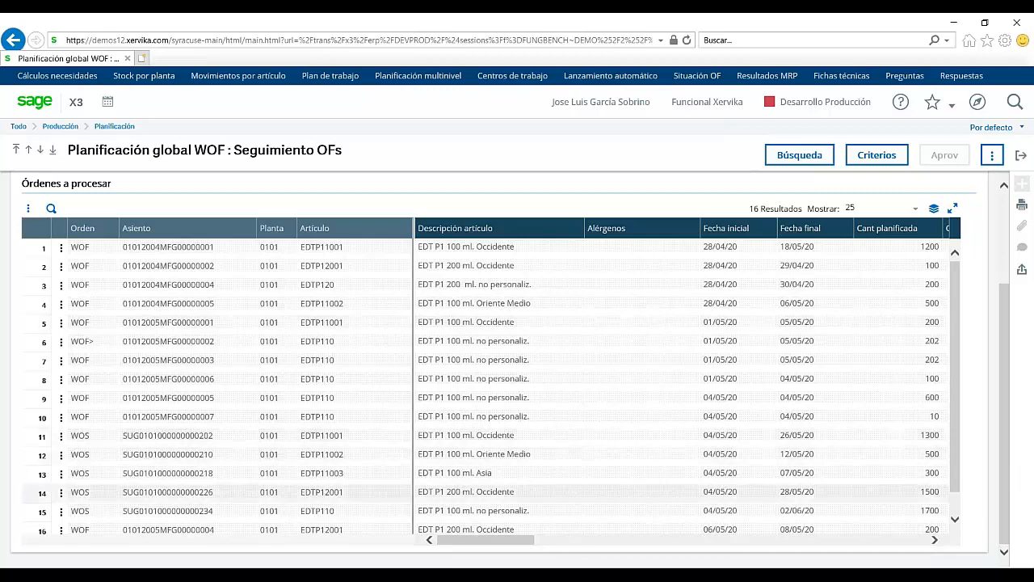
left_click(61, 514)
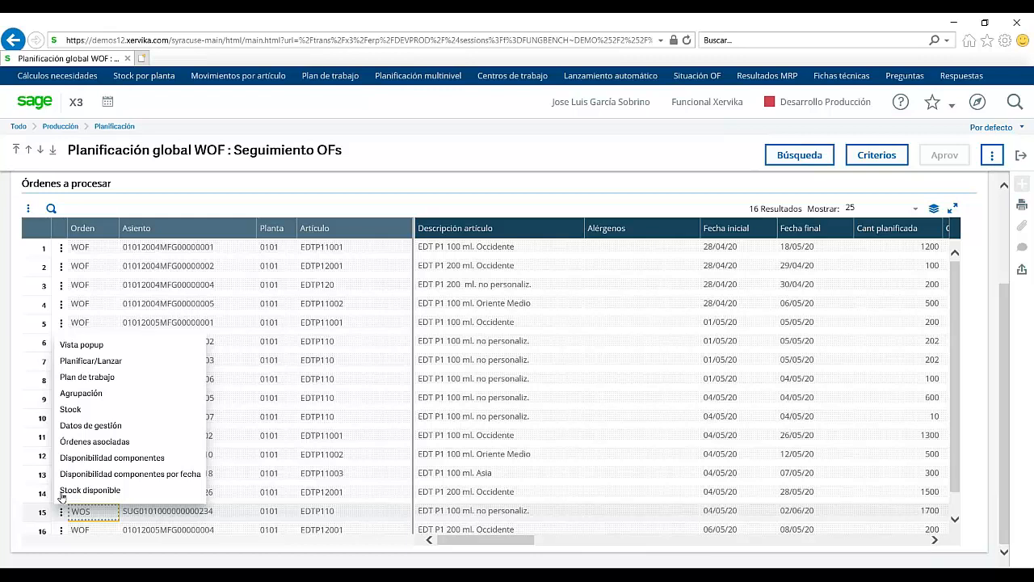
left_click(91, 362)
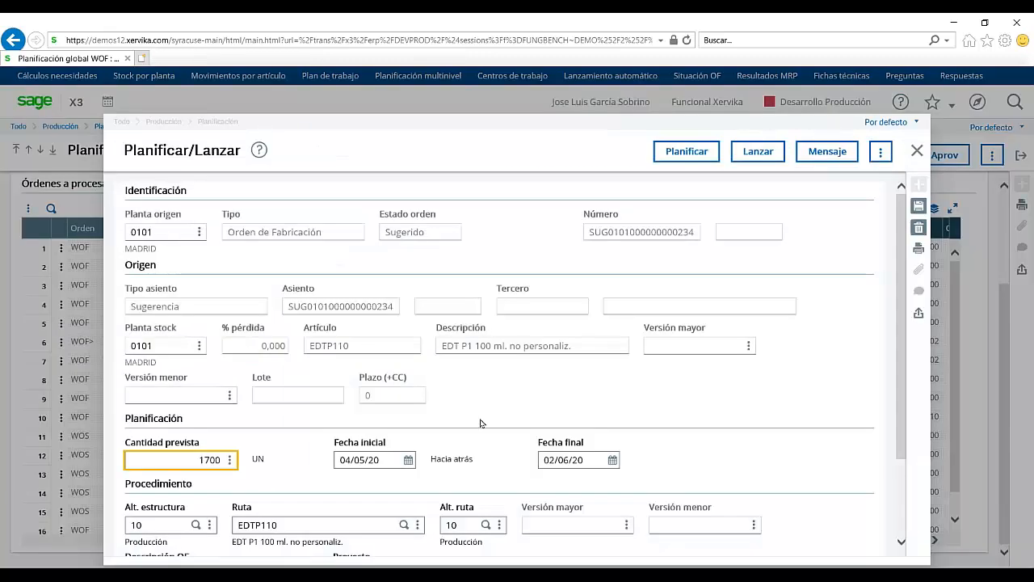
left_click(750, 155)
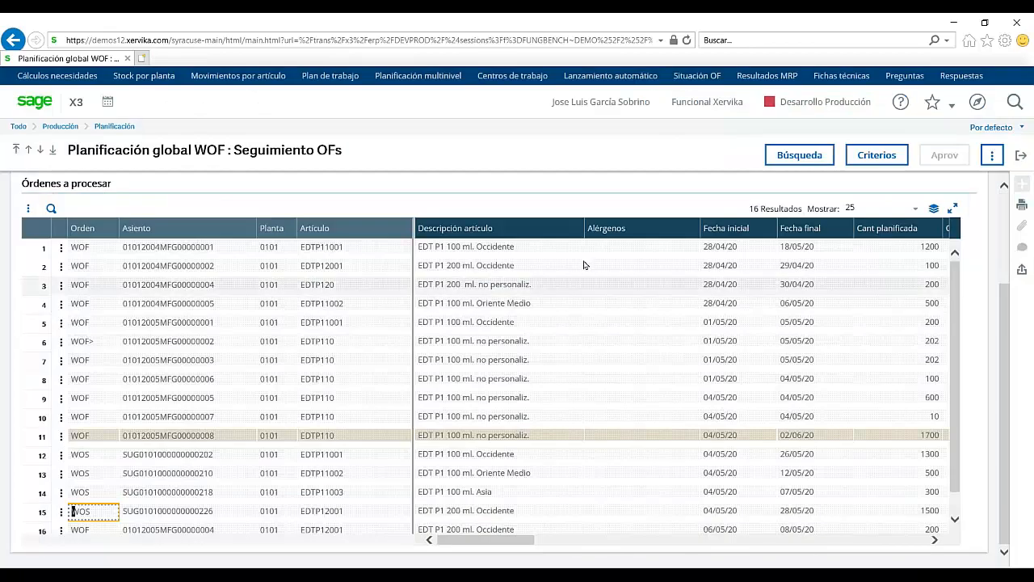
key("alt+Left")
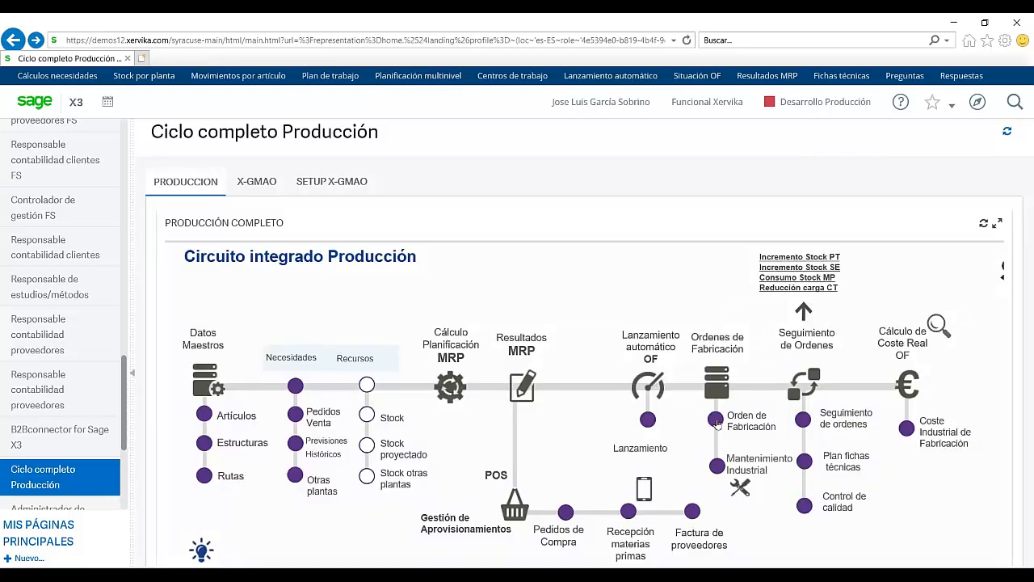
Step: Open Orden de Fabricación in ALL Lanzamiento completo, showing 13 plant 0101 orders
left_click(715, 419)
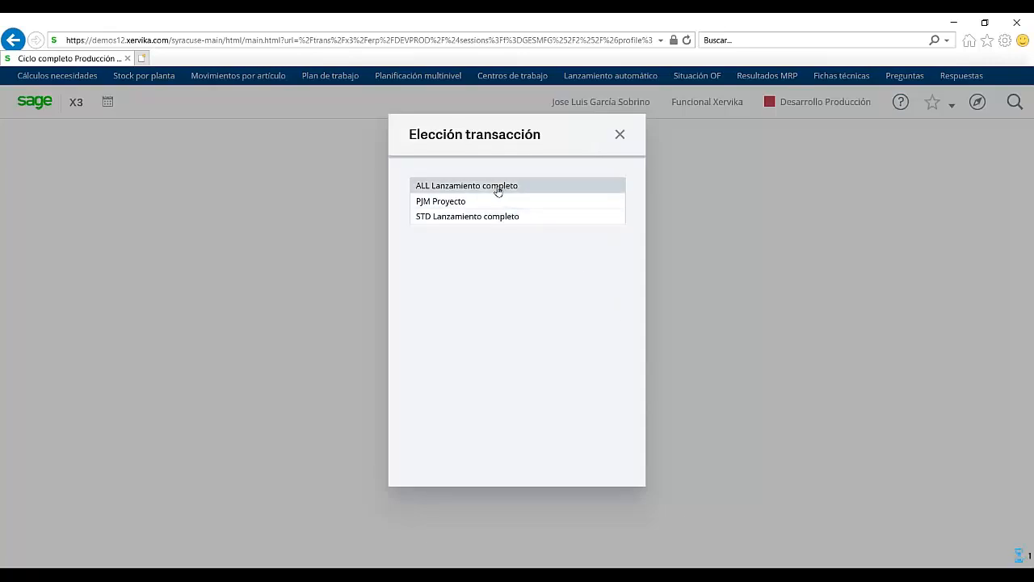
left_click(498, 186)
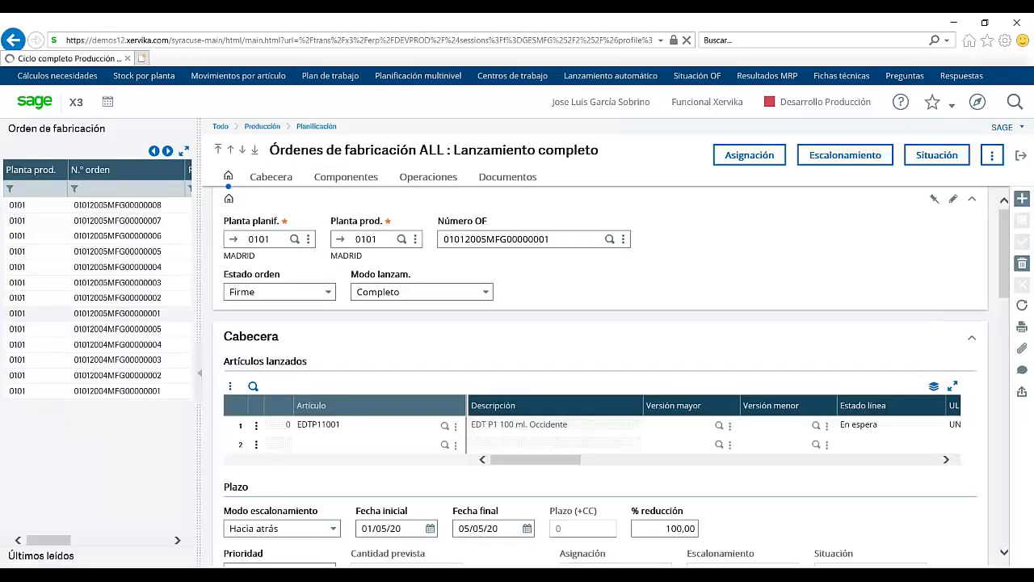
Step: Open work order 01012005MFG00000008, check its released EDTP110 line for 1700, and show its Componentes list
left_click(136, 210)
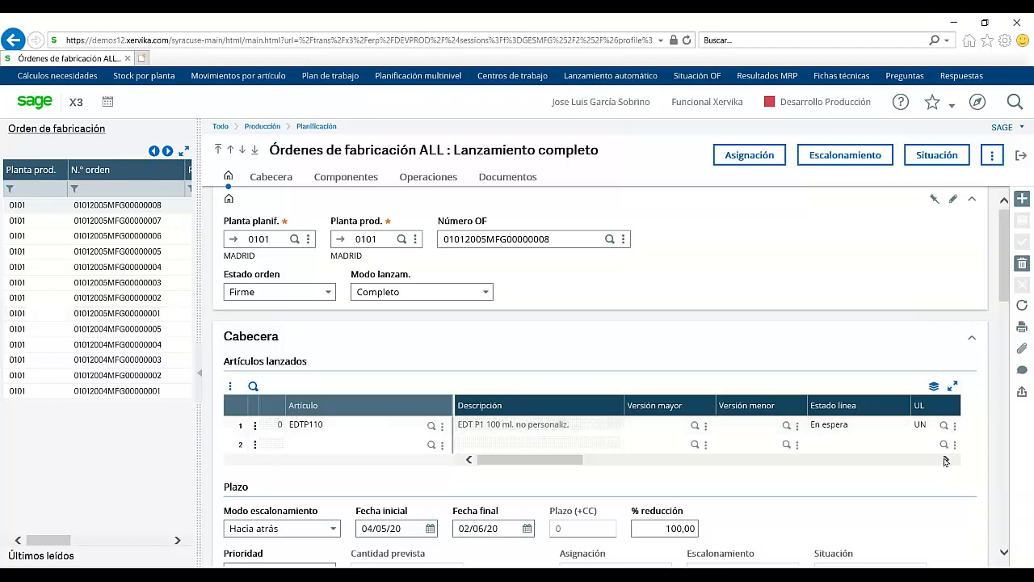
left_click(945, 460)
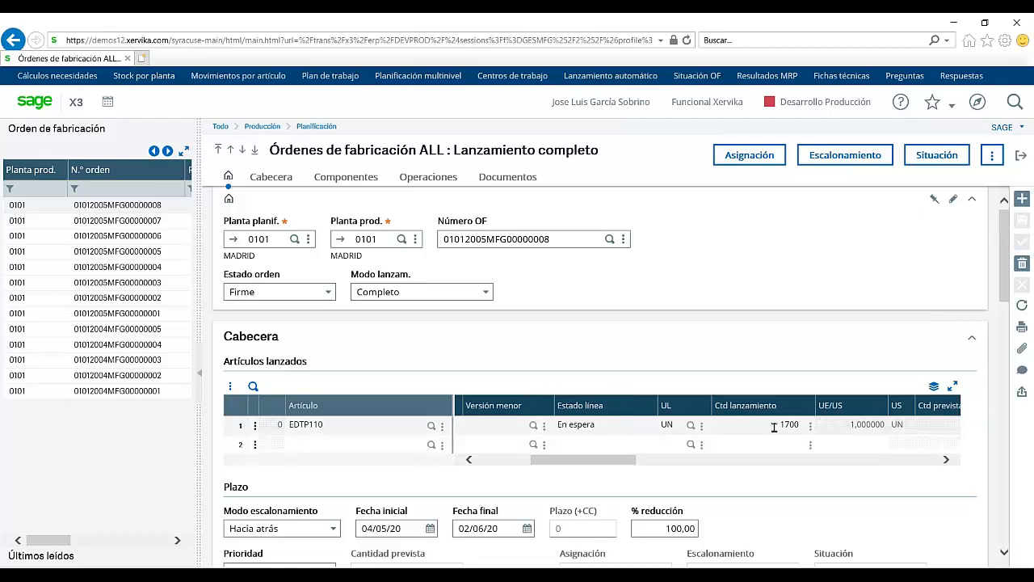
left_click(892, 460)
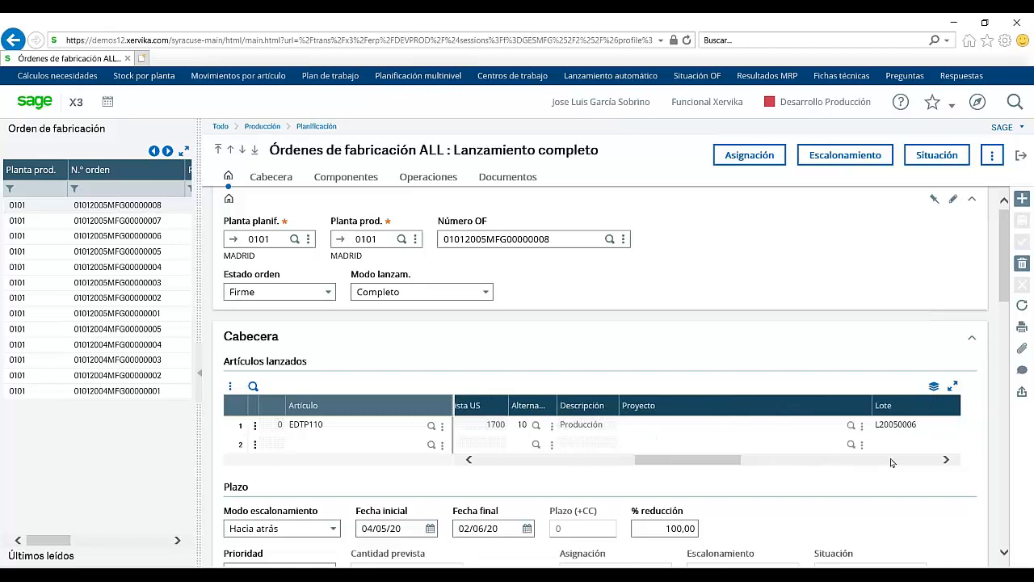
left_click(892, 462)
left_click(892, 462)
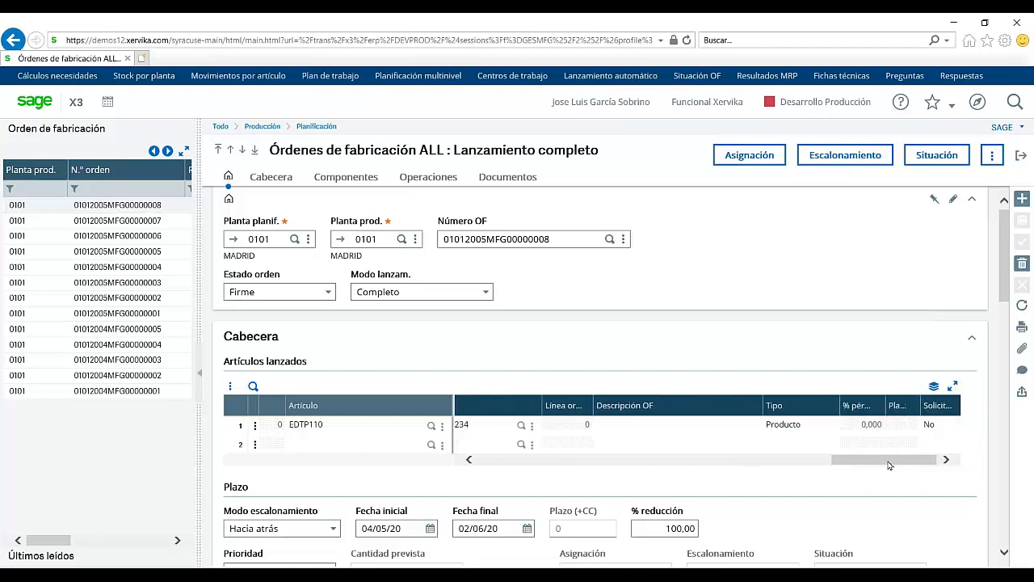
left_click(342, 178)
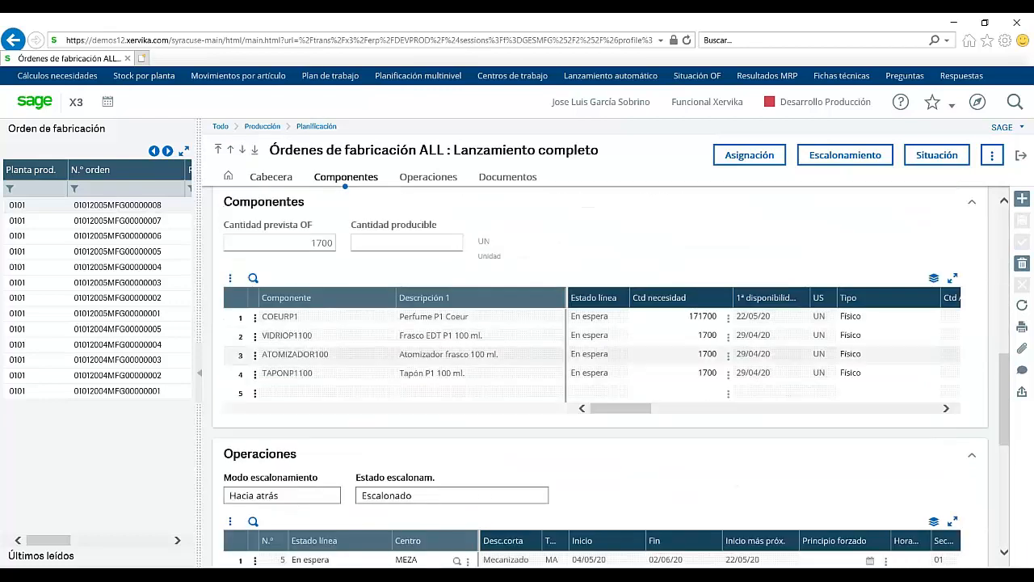
Step: Review the work order's Operaciones and Documentos tabs, then close the work order screen
left_click(422, 181)
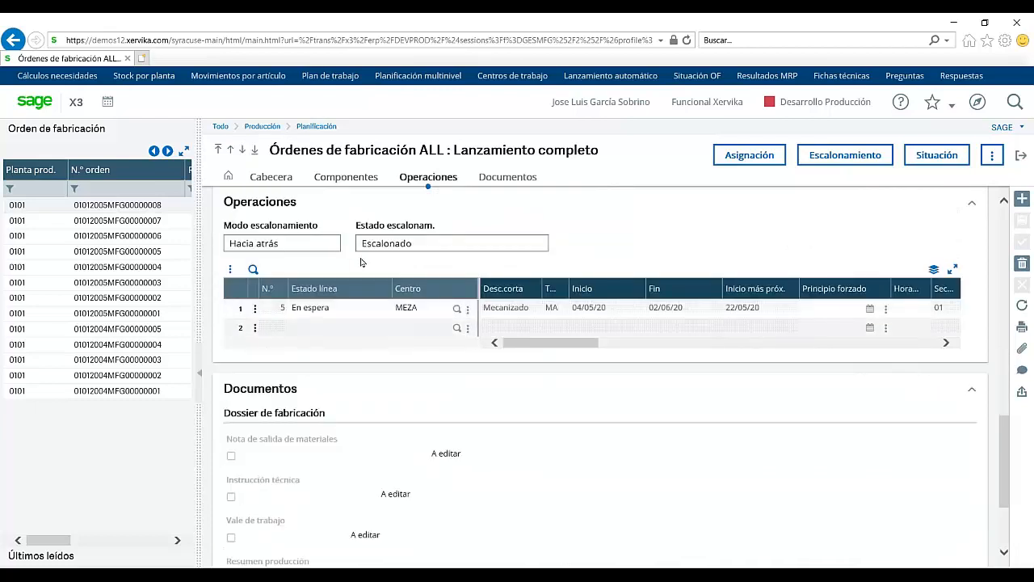
left_click(489, 181)
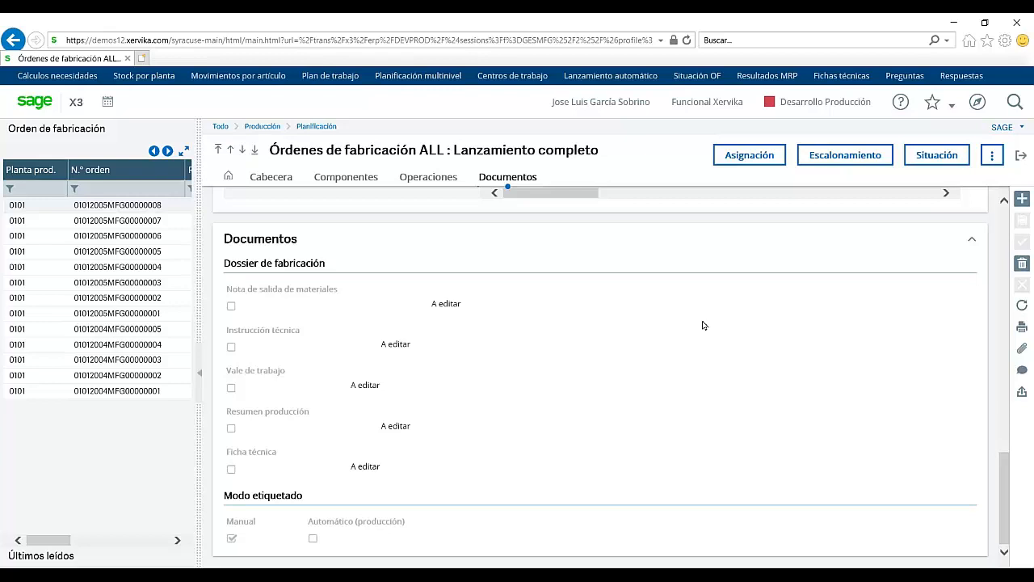
left_click(1018, 158)
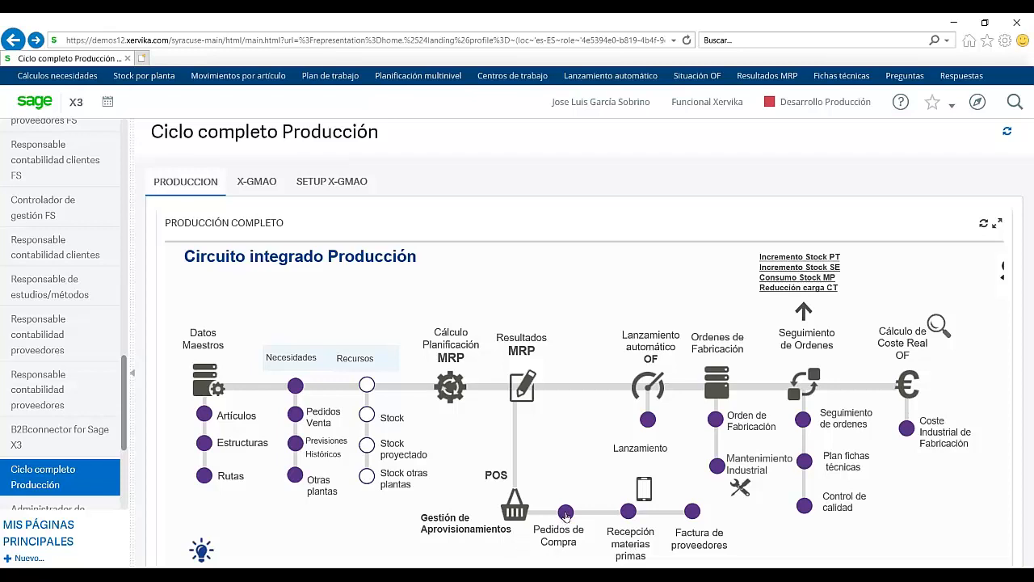
Step: Create a new raw-material receipt for plant 0101 from supplier ES0003 and list its pending orders
left_click(627, 517)
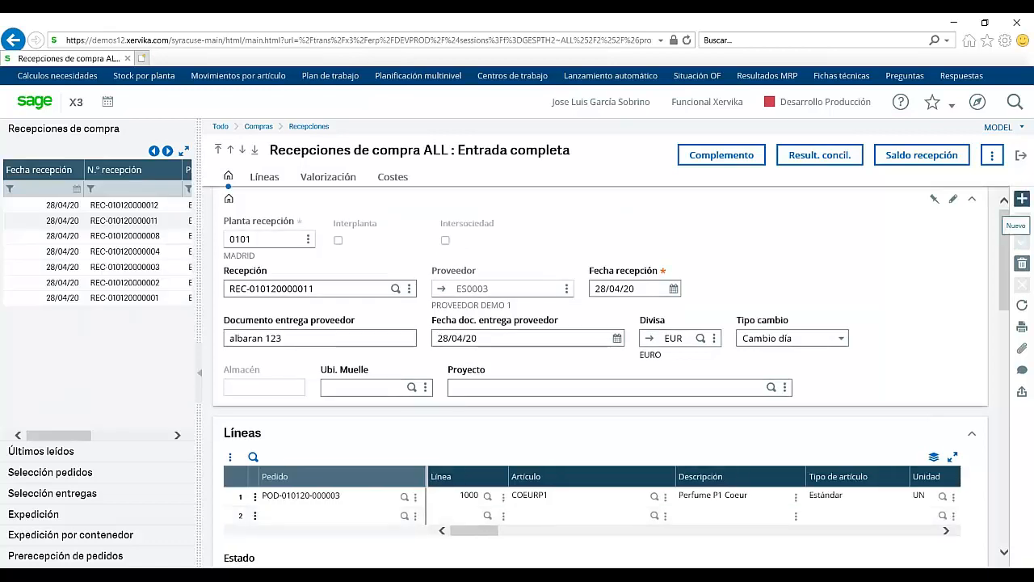
left_click(1022, 199)
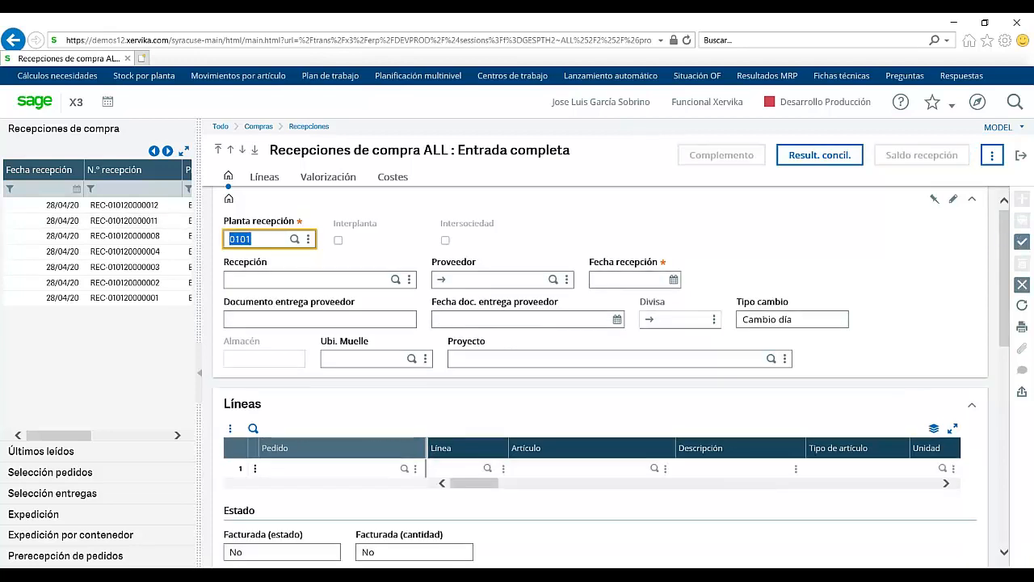
left_click(491, 280)
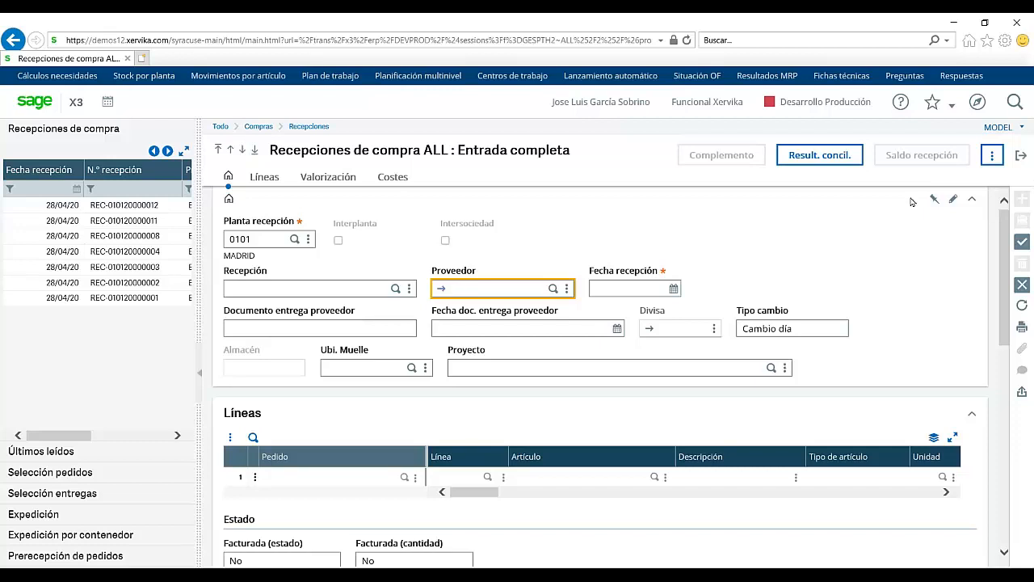
left_click(554, 290)
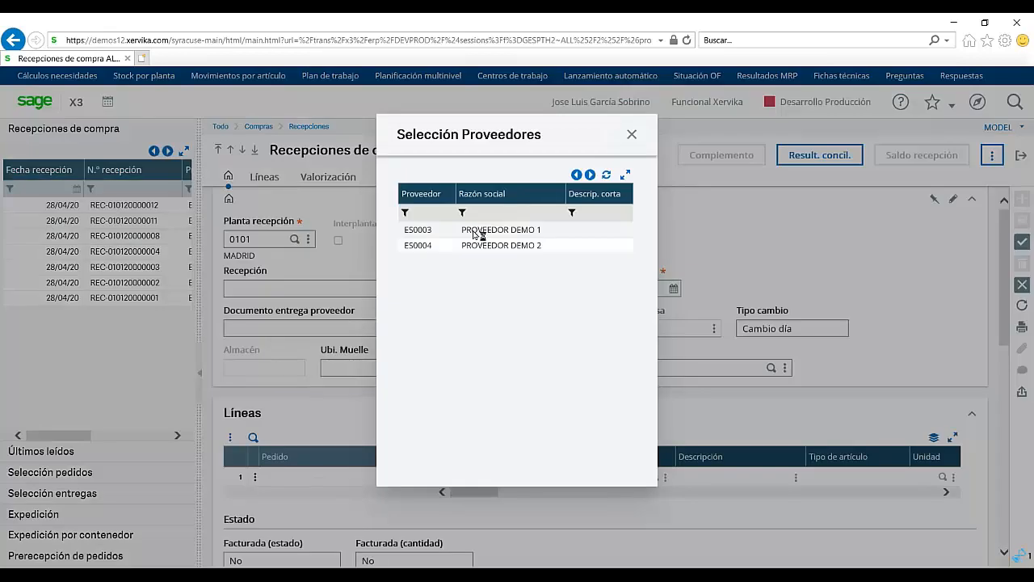
left_click(478, 231)
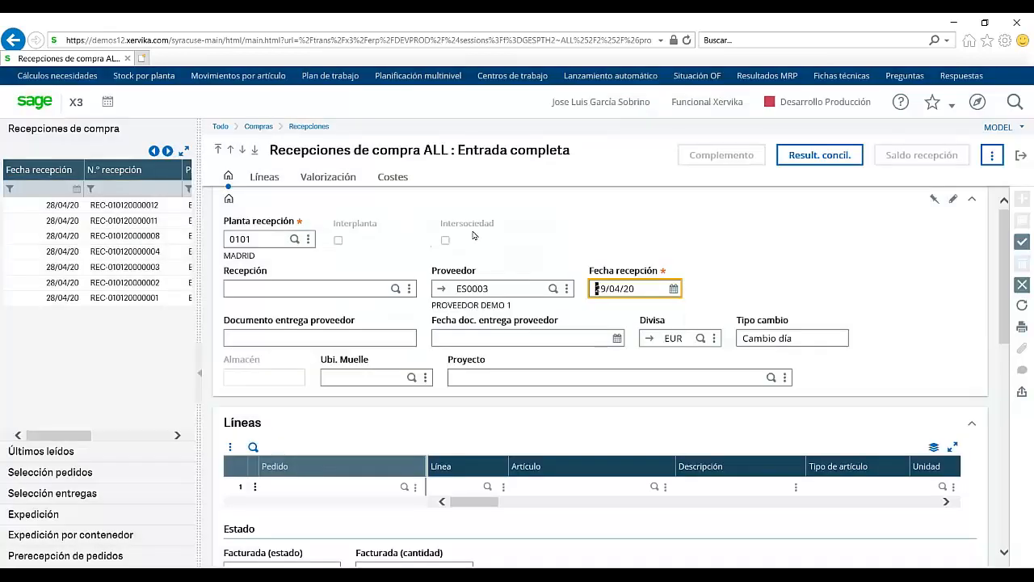
left_click(71, 475)
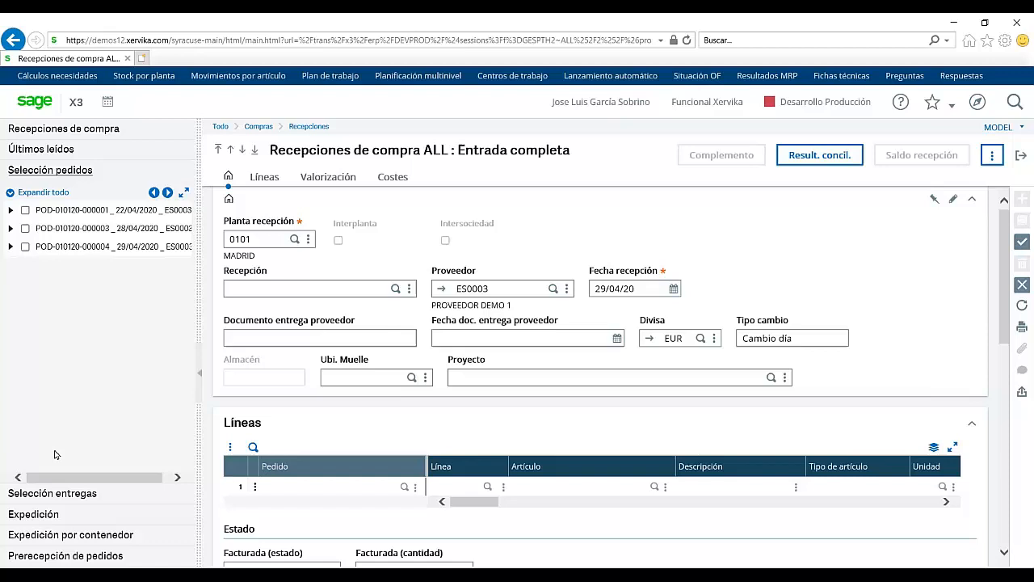
left_click(11, 248)
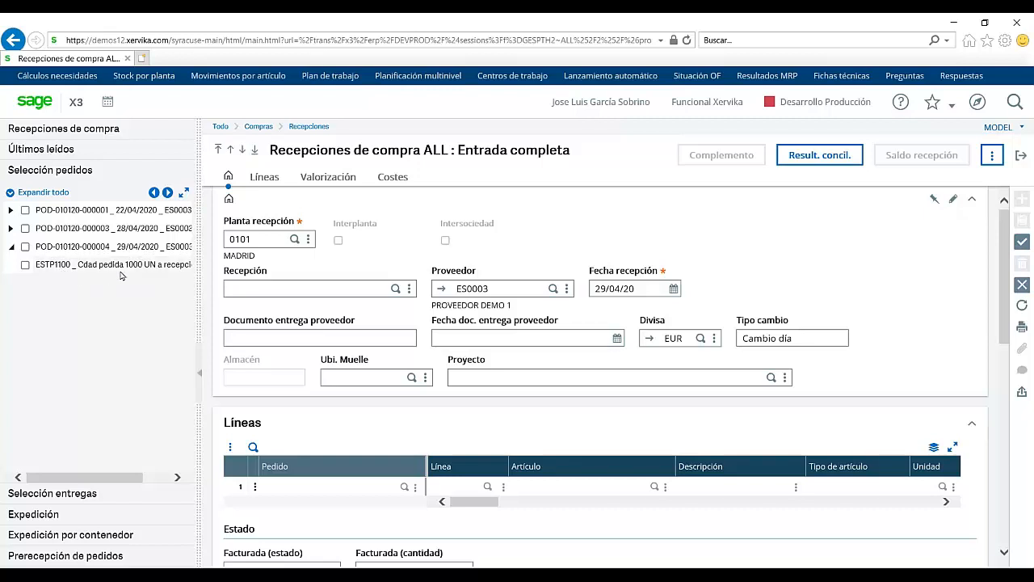
left_click(26, 267)
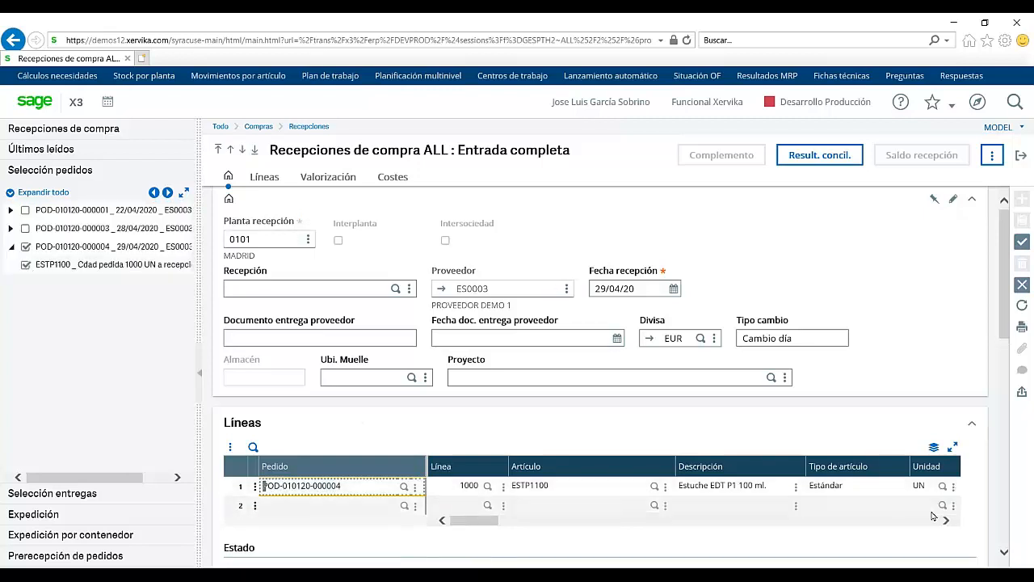
left_click(931, 521)
left_click(930, 521)
left_click(479, 486)
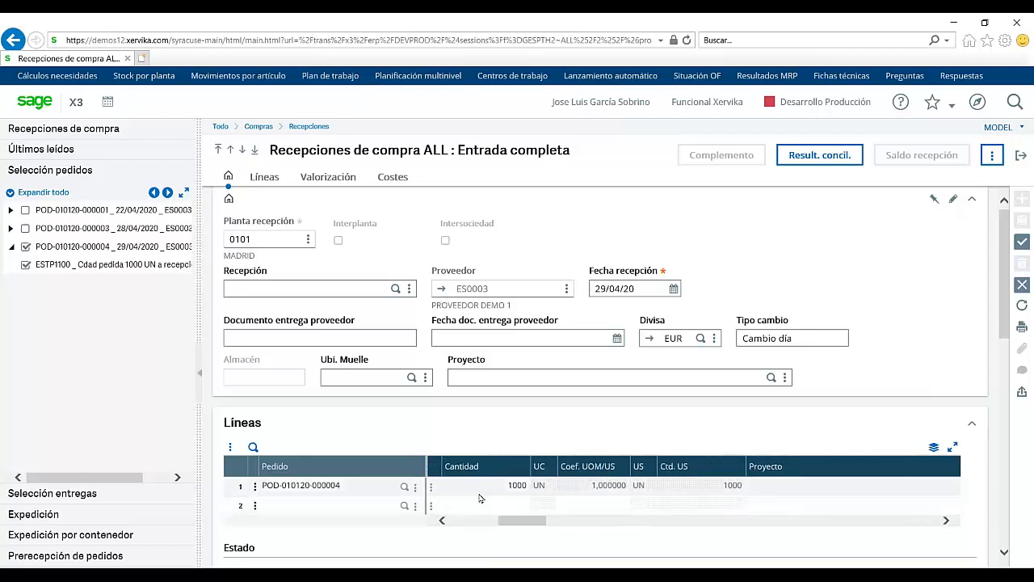
type("100")
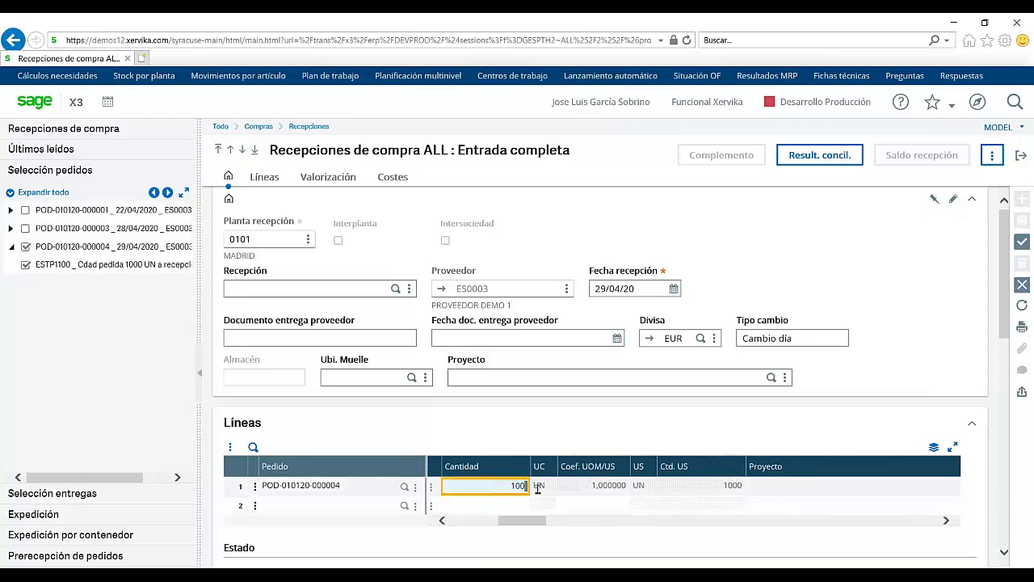
key("Tab")
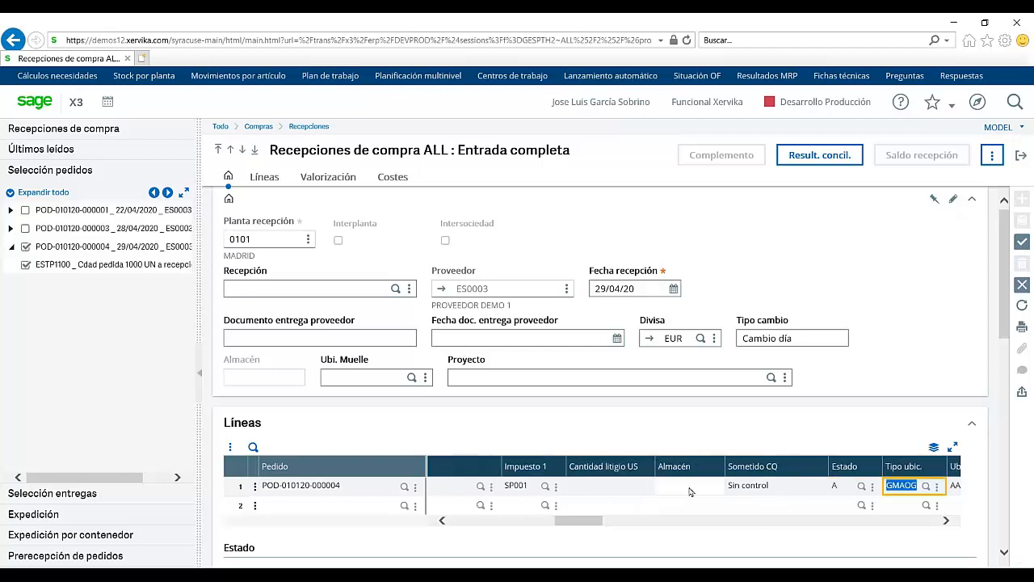
Step: Set location type UBI1, location 111 and lot 56T56, leaving balance at No
left_click(927, 487)
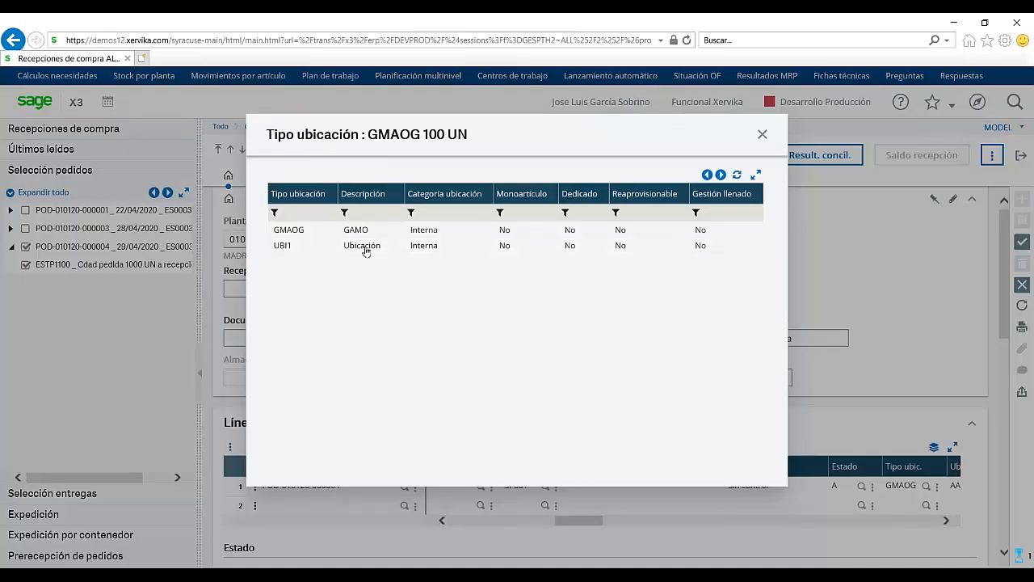
left_click(282, 245)
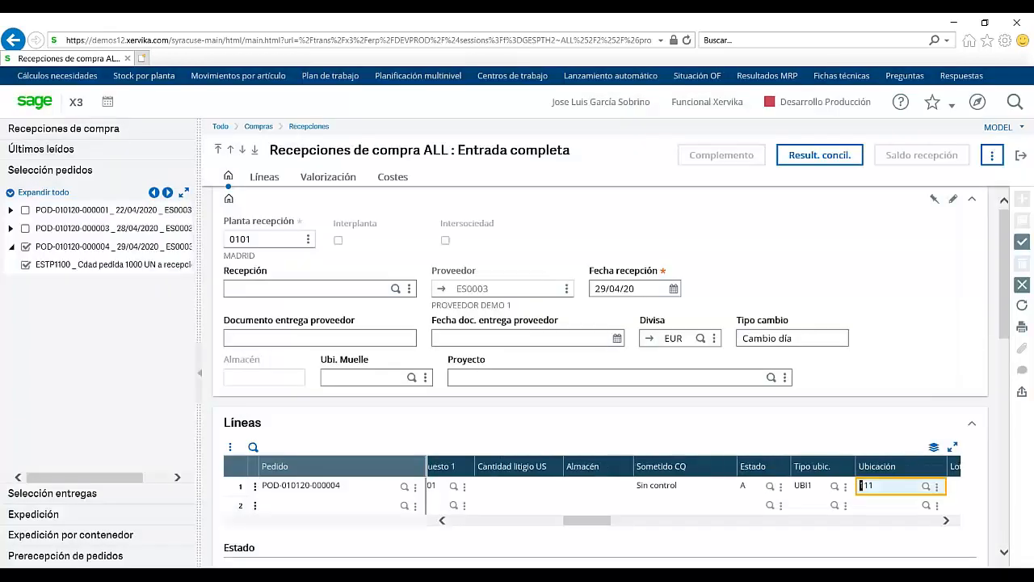
key("Tab")
key("Tab")
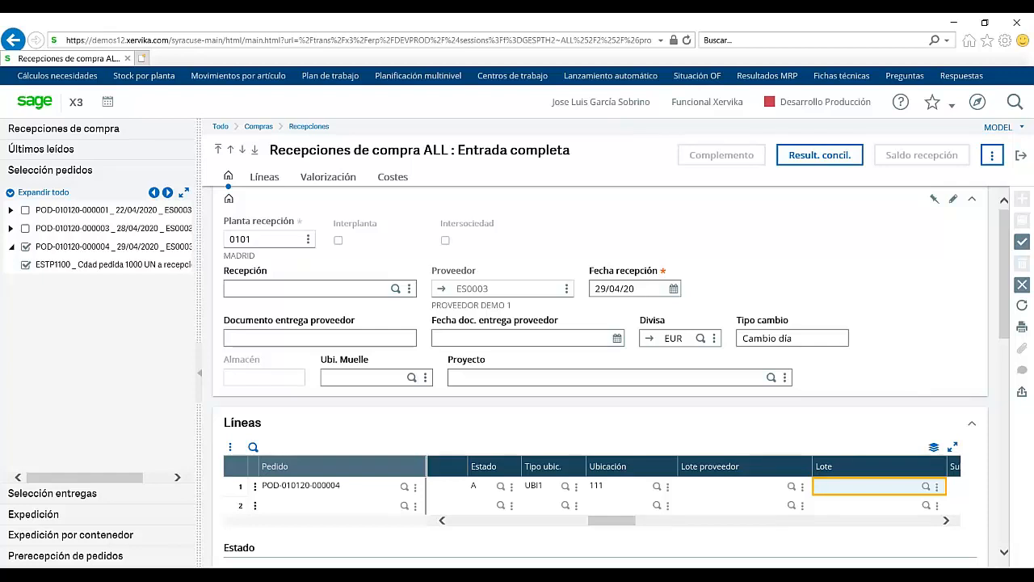
type("56T56")
key("Tab")
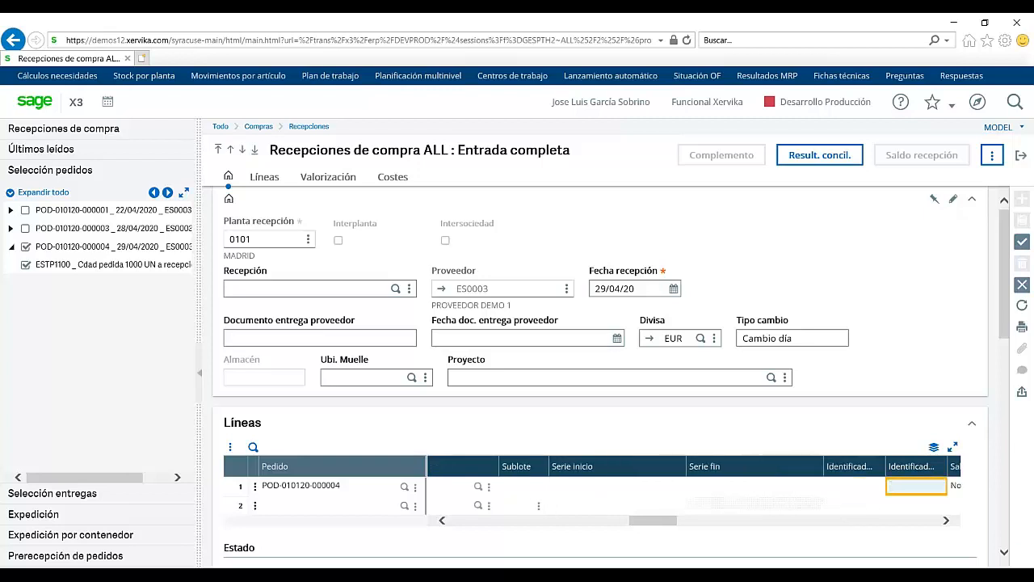
key("shift+Tab")
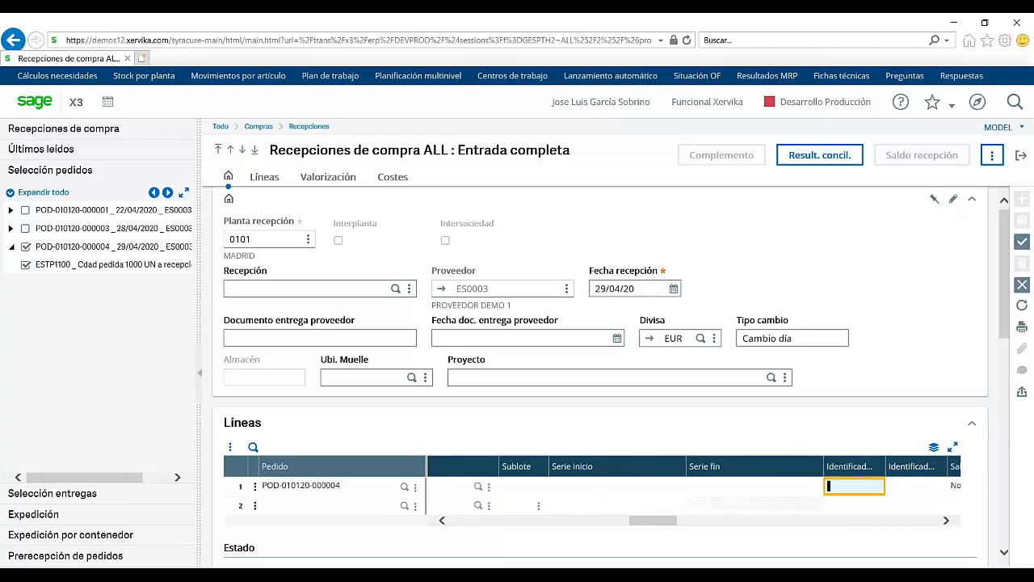
key("Tab")
key("Tab")
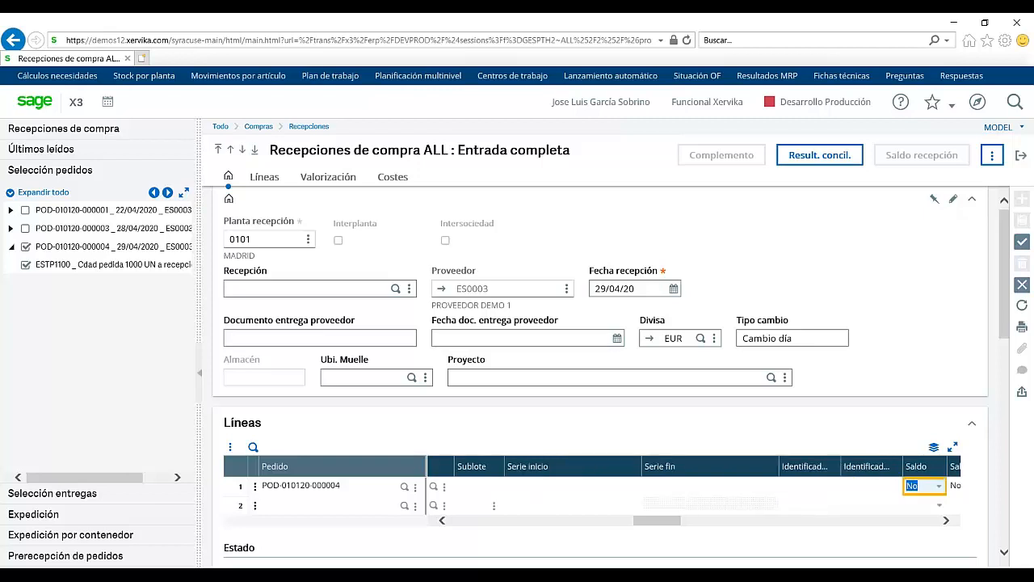
key("Tab")
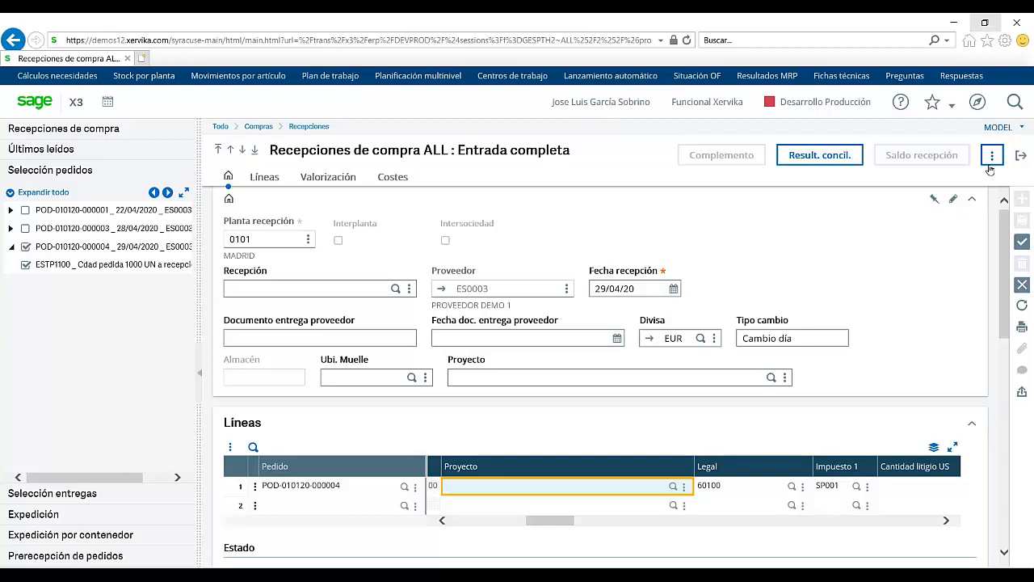
left_click(1021, 242)
left_click(840, 151)
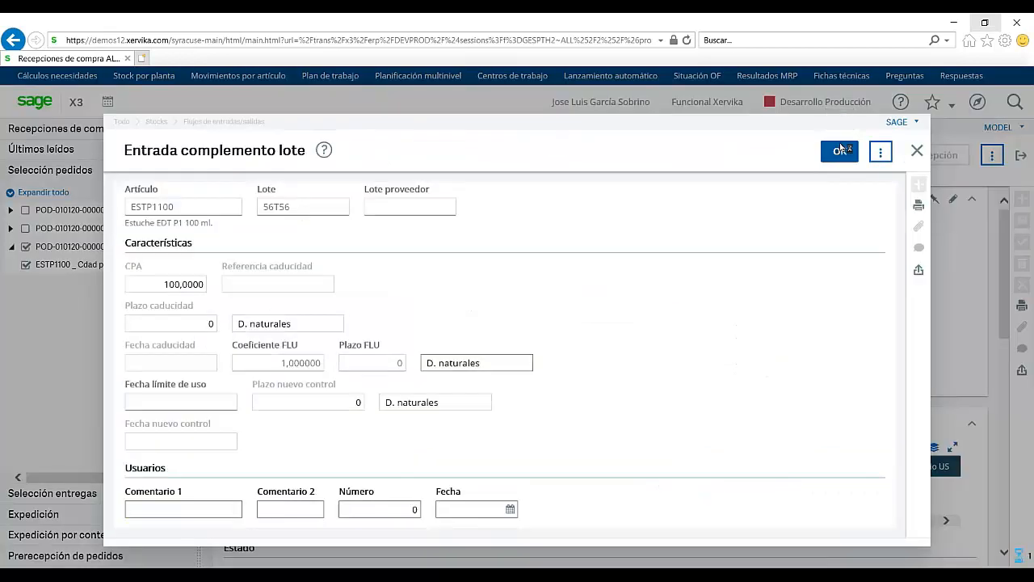
left_click(840, 150)
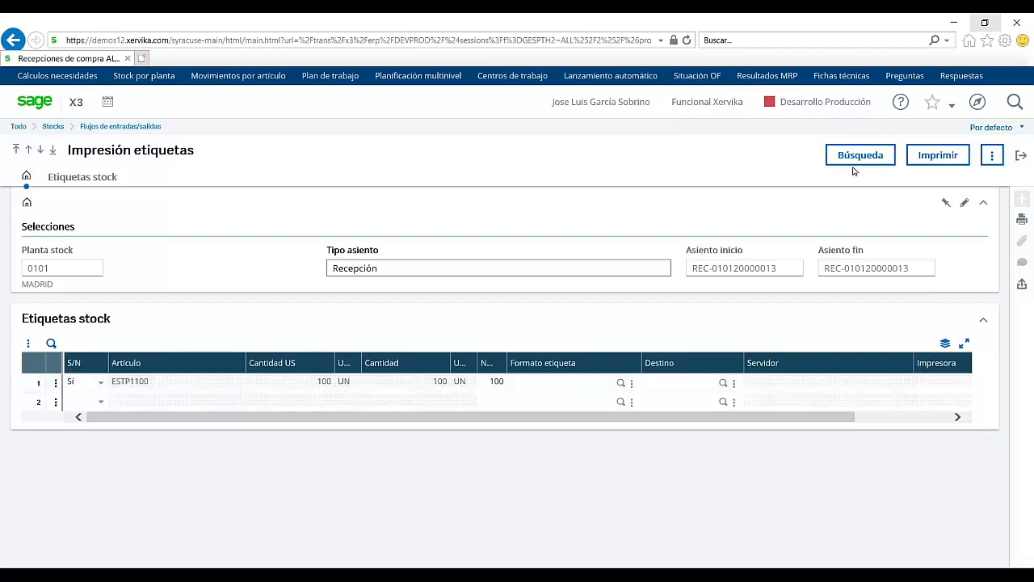
left_click(1020, 156)
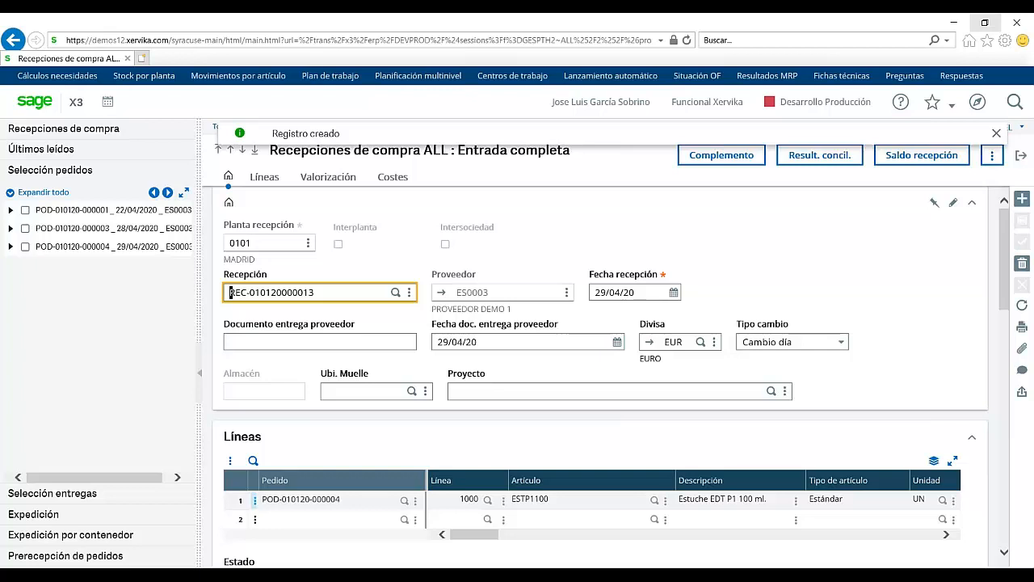
left_click(254, 500)
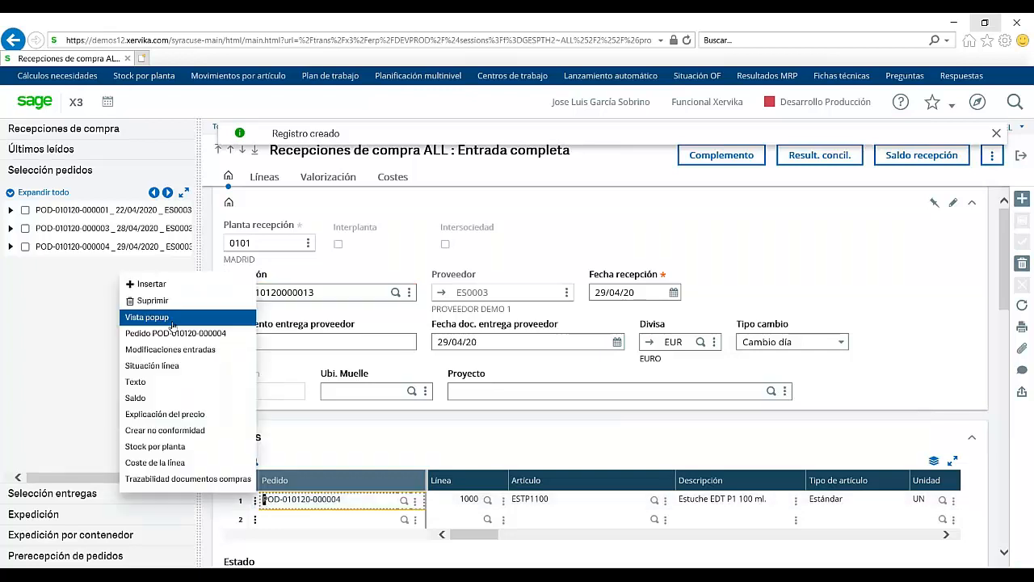
left_click(192, 351)
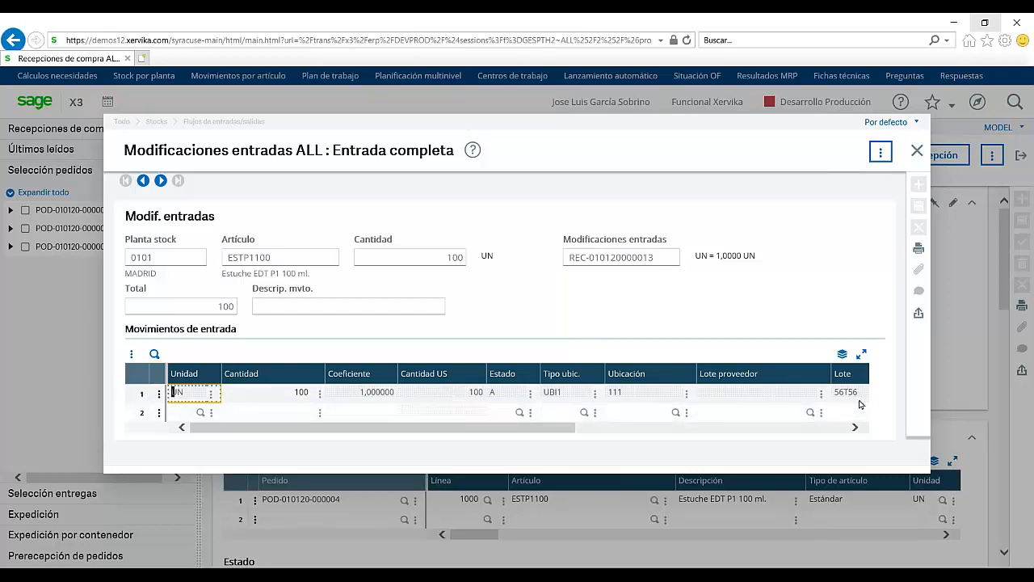
left_click(850, 427)
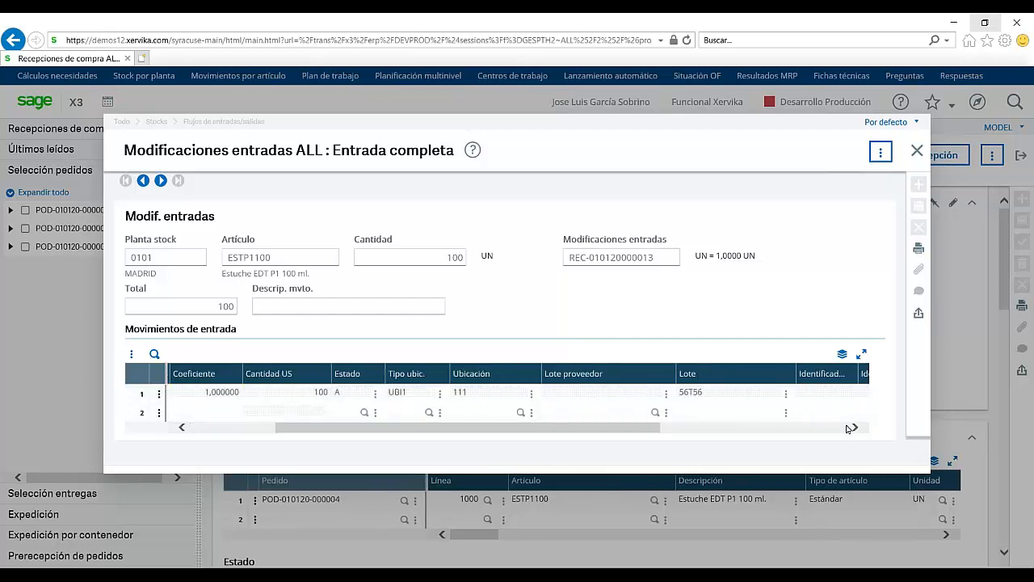
left_click(853, 427)
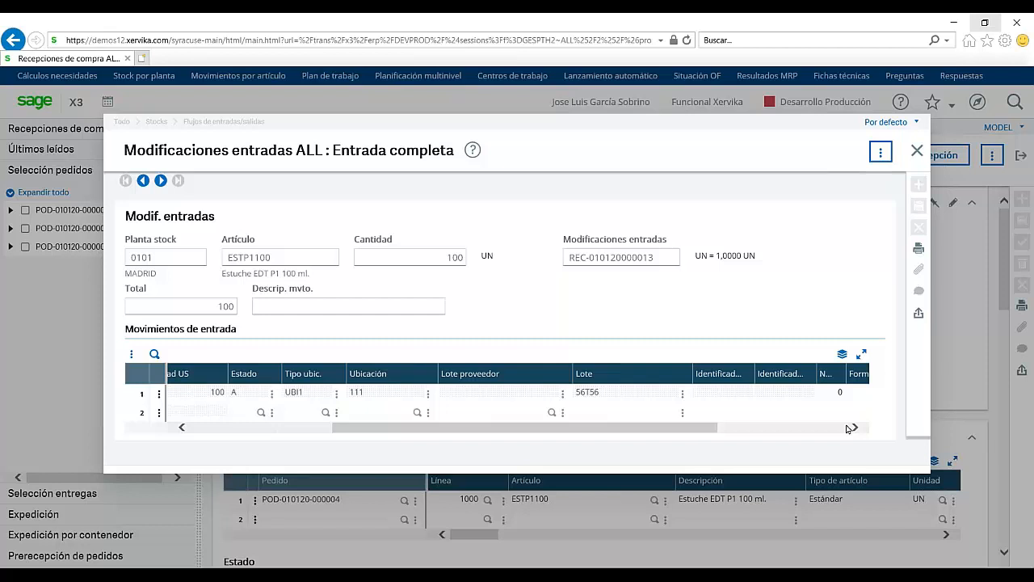
left_click(917, 154)
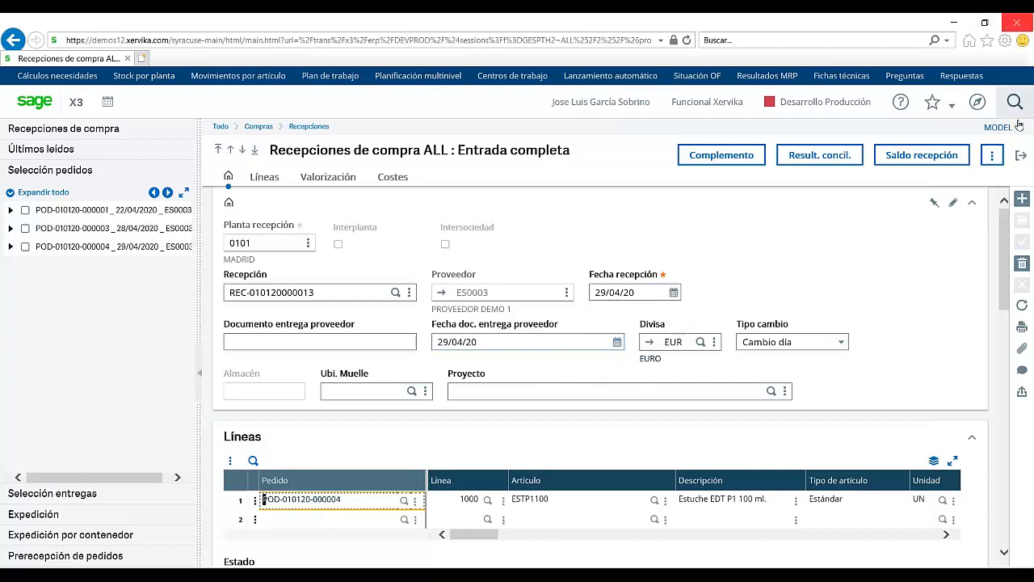
left_click(1019, 154)
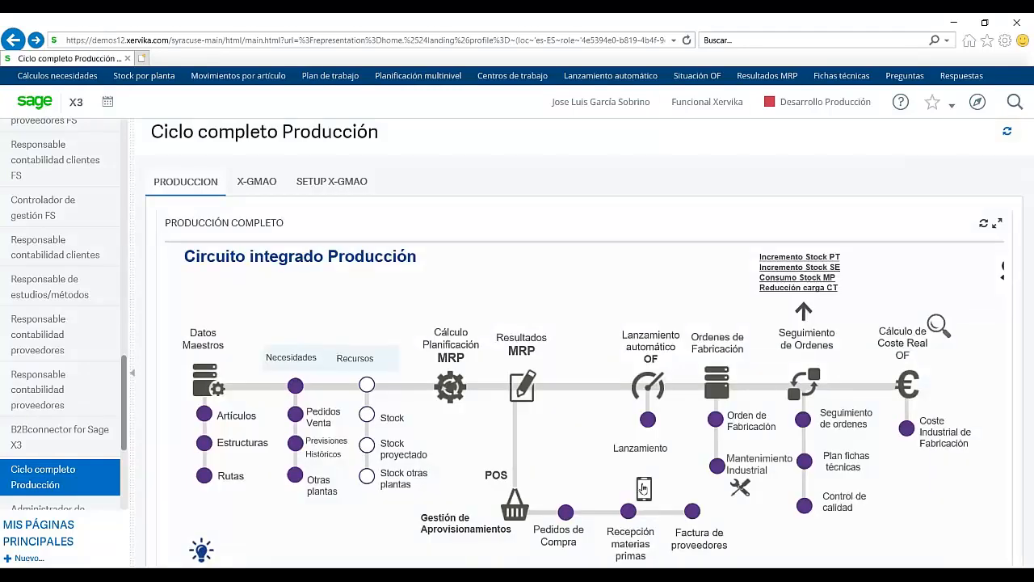
Step: Launch X-SGA from the production diagram's warehouse link
left_click(642, 487)
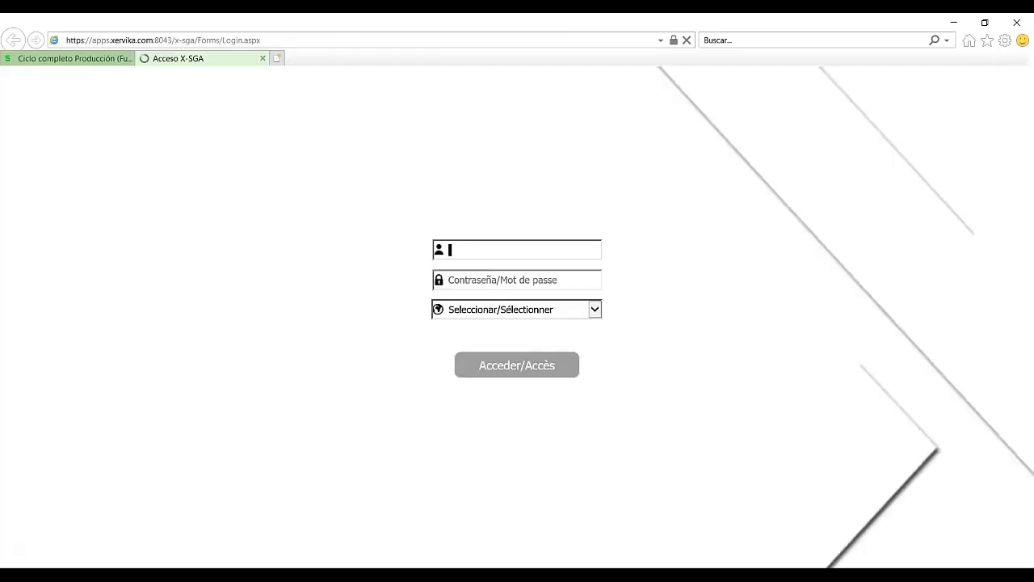
type("JL")
key("BackSpace")
key("BackSpace")
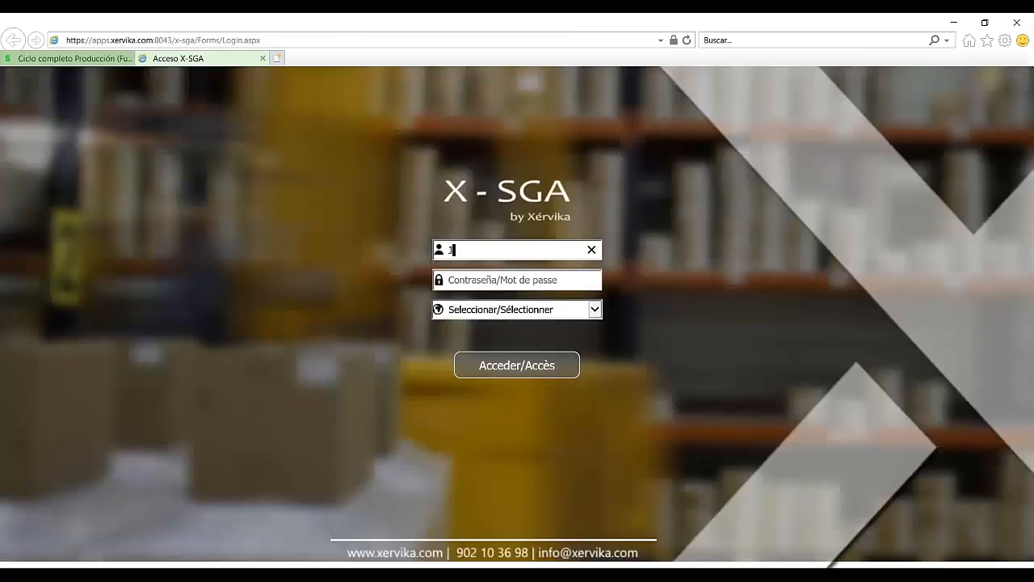
key("Tab")
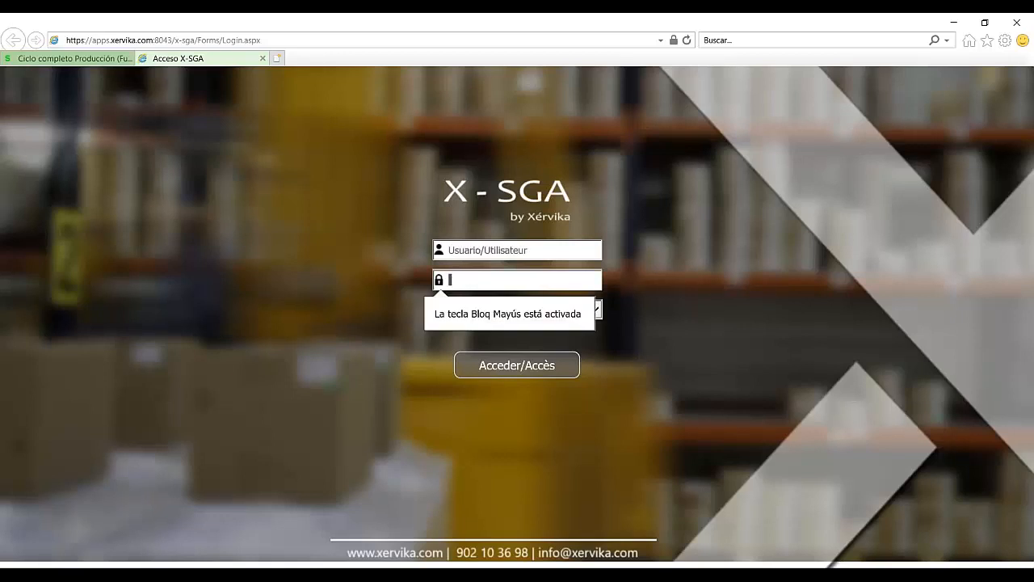
left_click(450, 250)
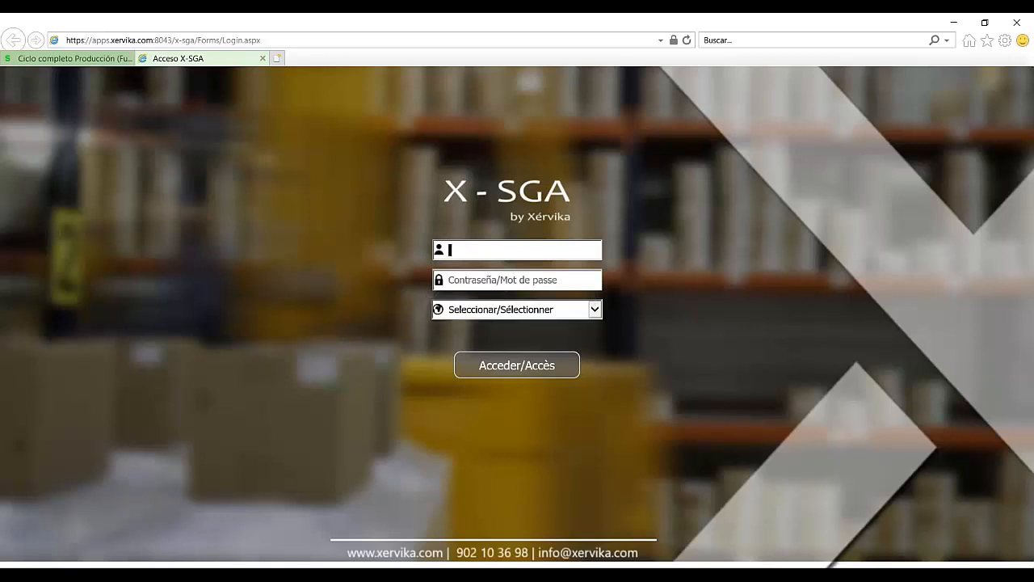
left_click(644, 489)
Step: Sign in with the username and password, choosing Español/Espagnol as the language
left_click(572, 252)
key("Tab")
type("••••")
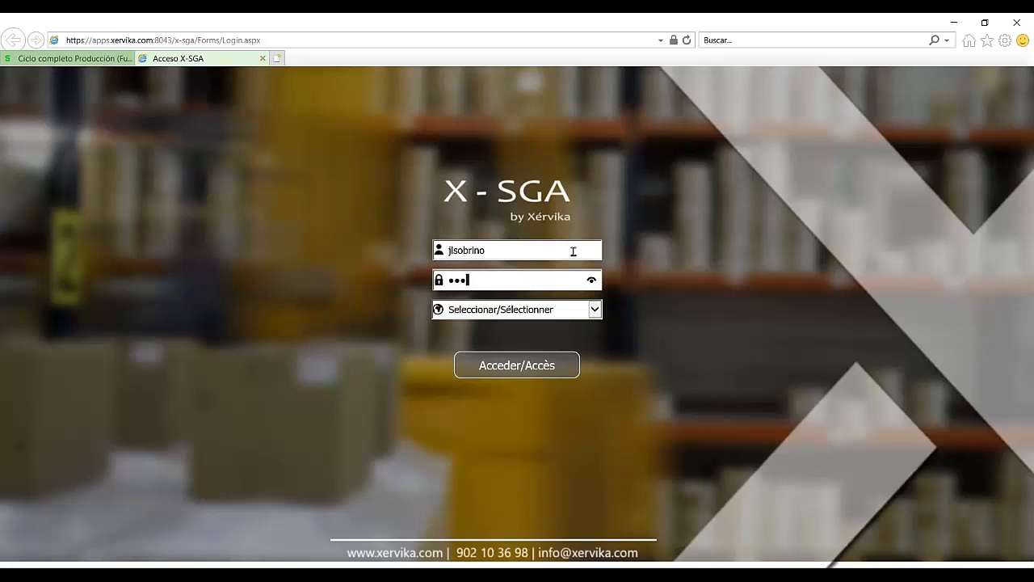
key("Caps_Lock")
type("•••••••")
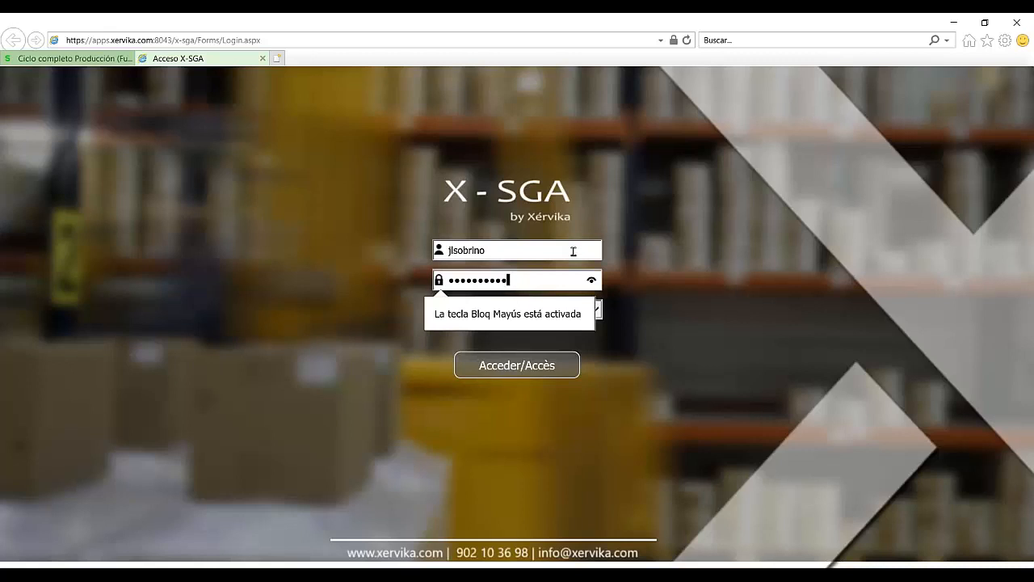
key("Tab")
left_click(598, 305)
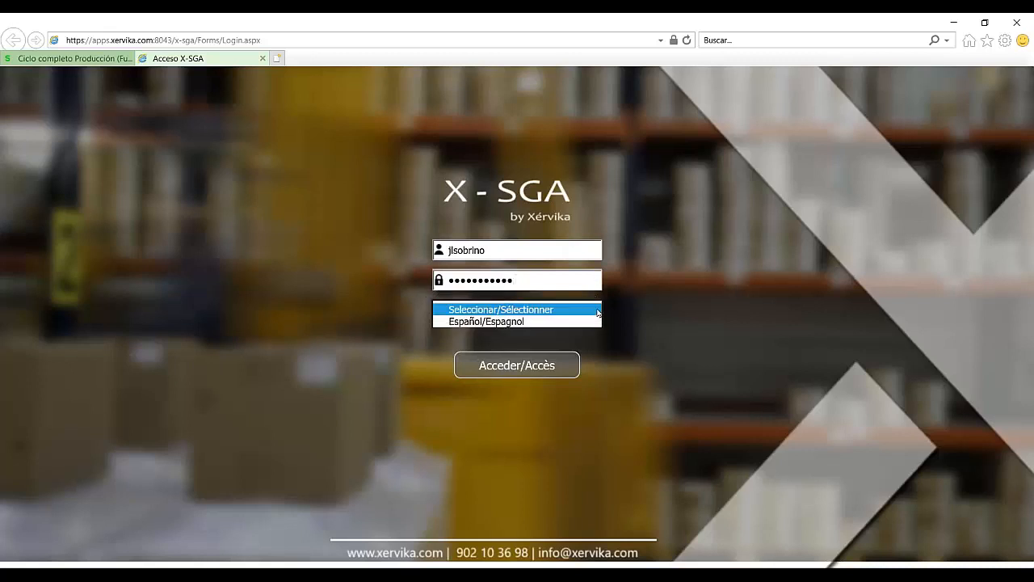
left_click(517, 321)
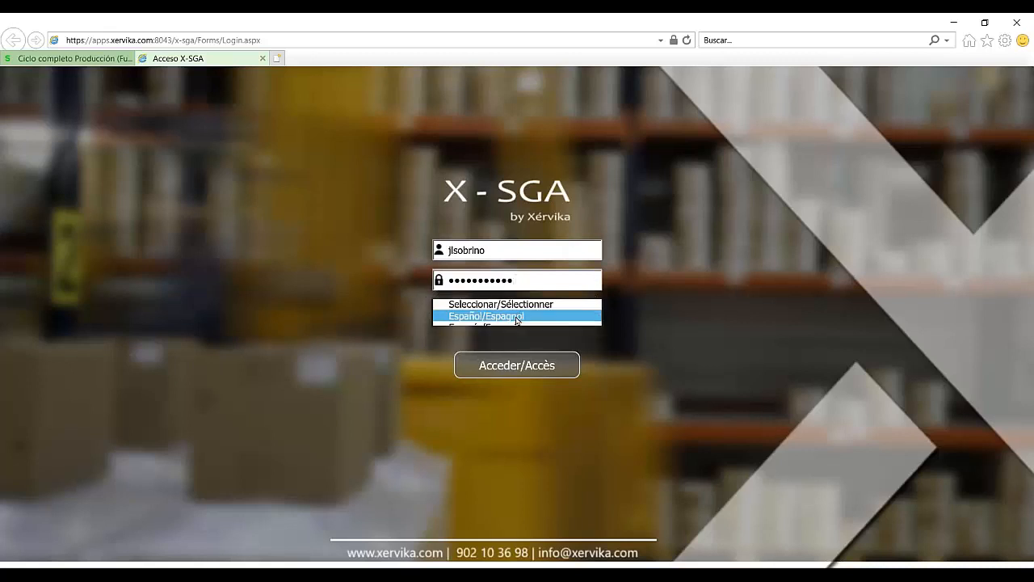
left_click(517, 368)
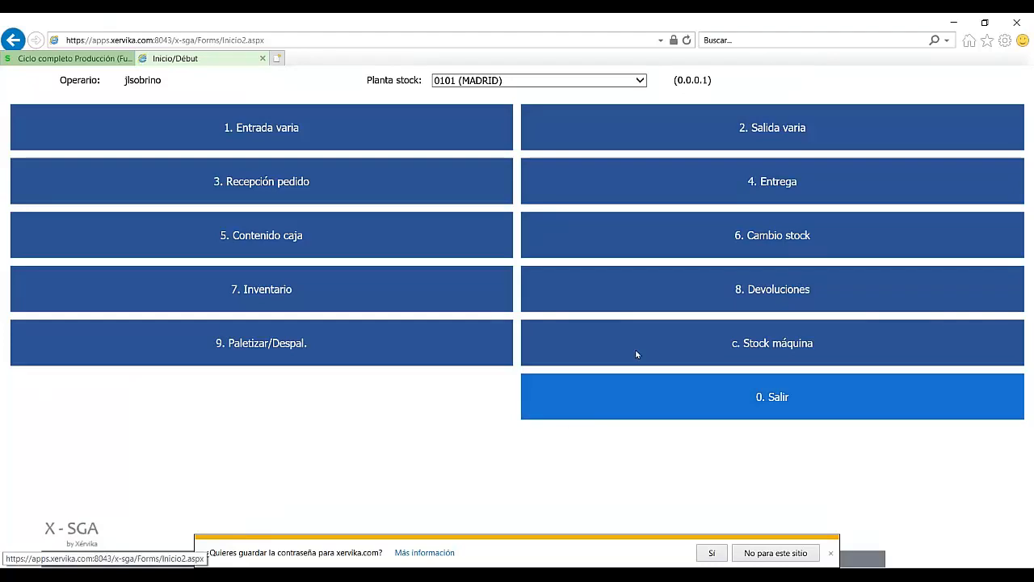
Step: Choose 'No para este sitio' on the save-password prompt and re-maximize the browser window
left_click(790, 555)
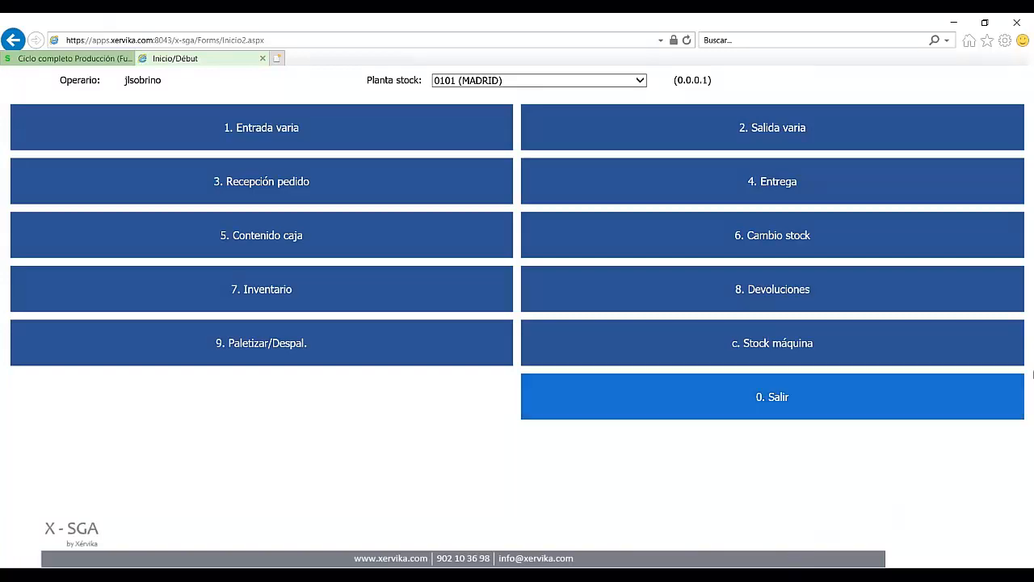
left_click(985, 26)
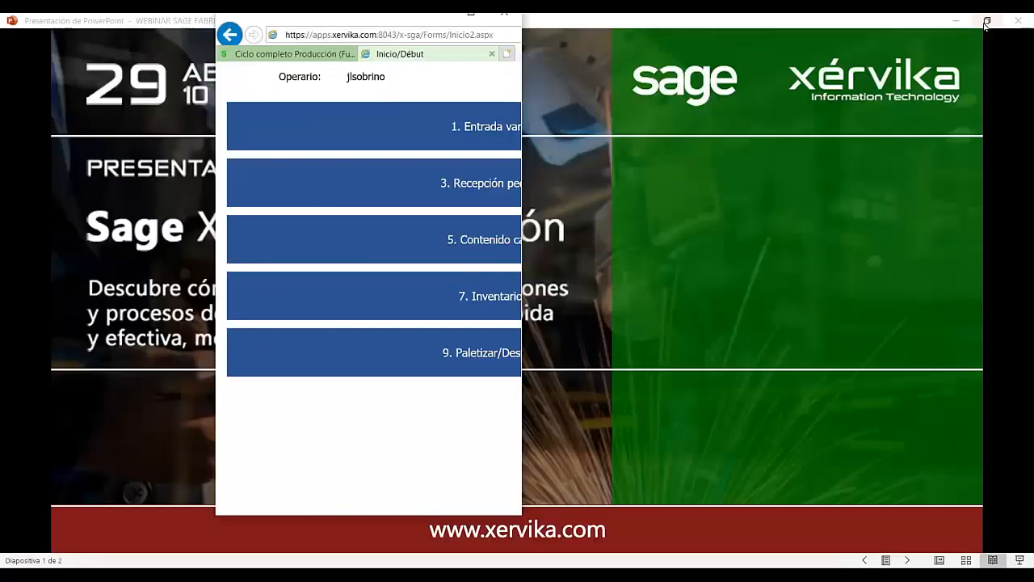
left_click(491, 37)
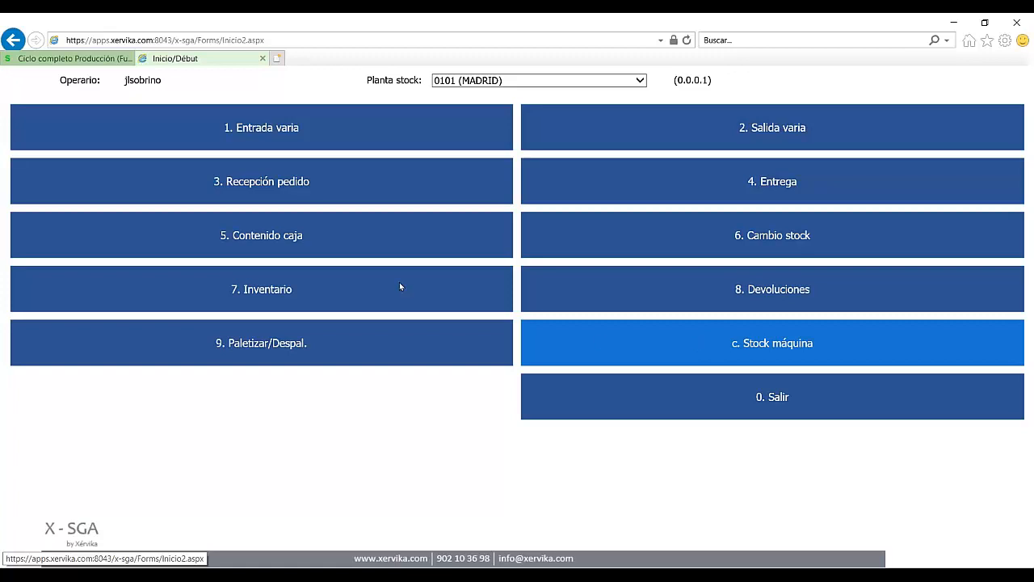
Step: Open '3. Recepción pedido' from the X-SGA main menu
left_click(239, 184)
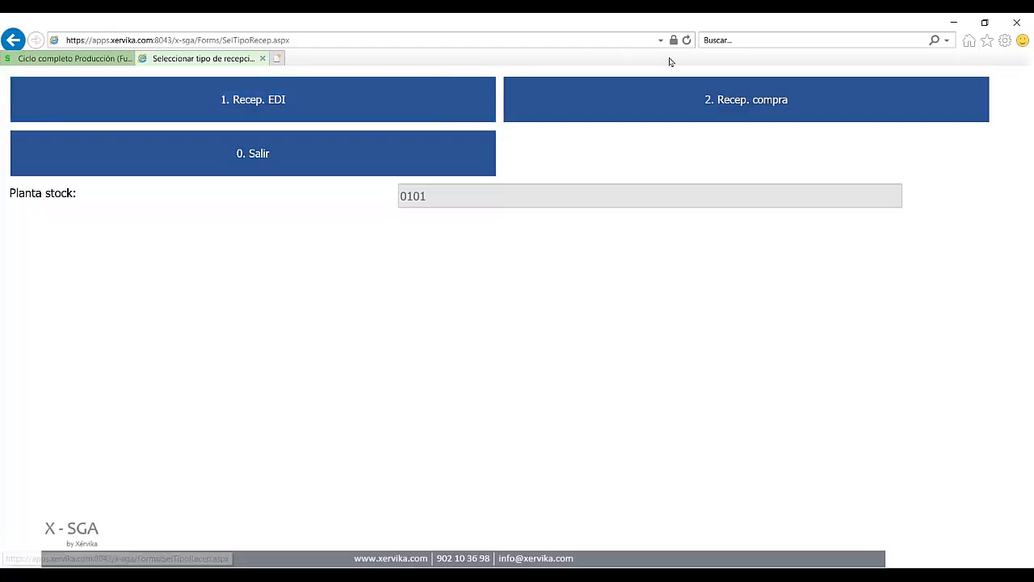
Step: Start a purchase receipt from PROVEEDOR DEMO 1 with delivery note ALBARAN 678
left_click(742, 104)
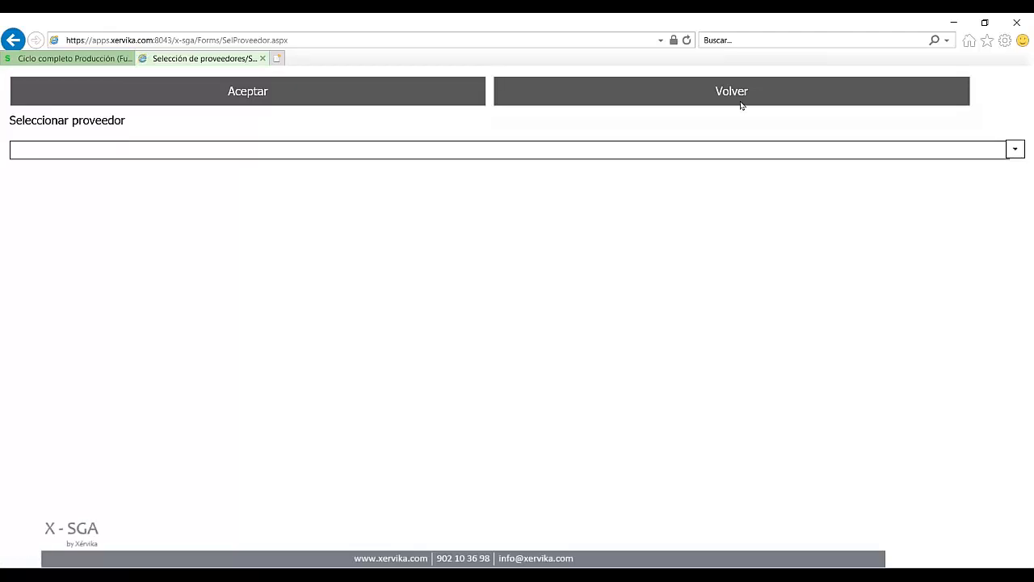
left_click(1015, 153)
left_click(114, 170)
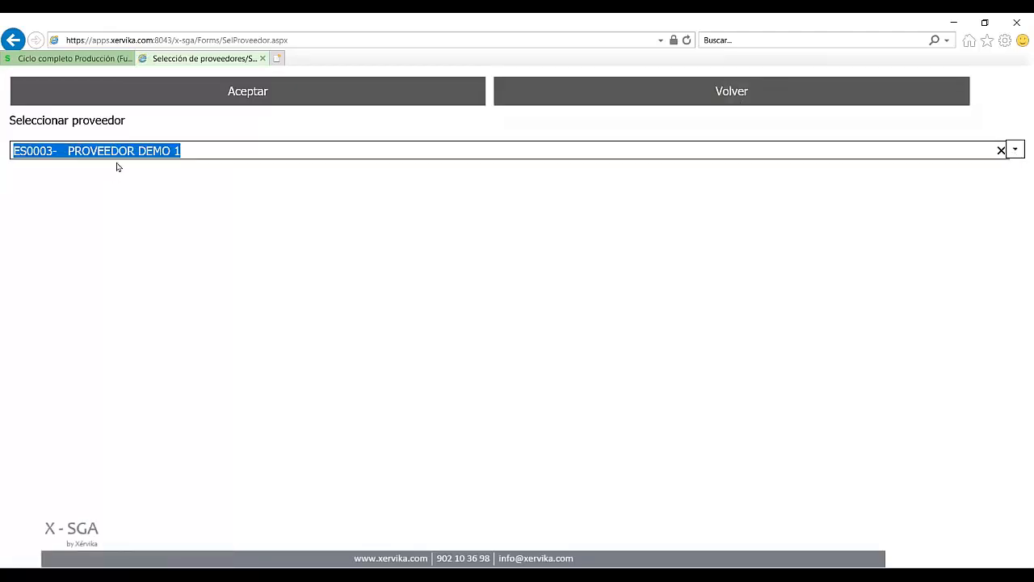
left_click(217, 97)
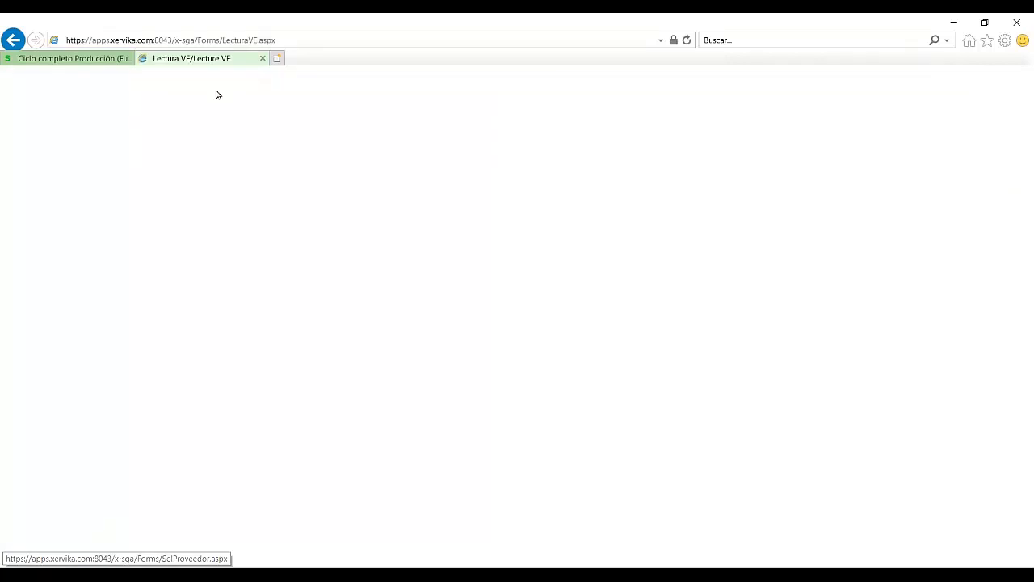
left_click(156, 154)
type("ALBARAN 678")
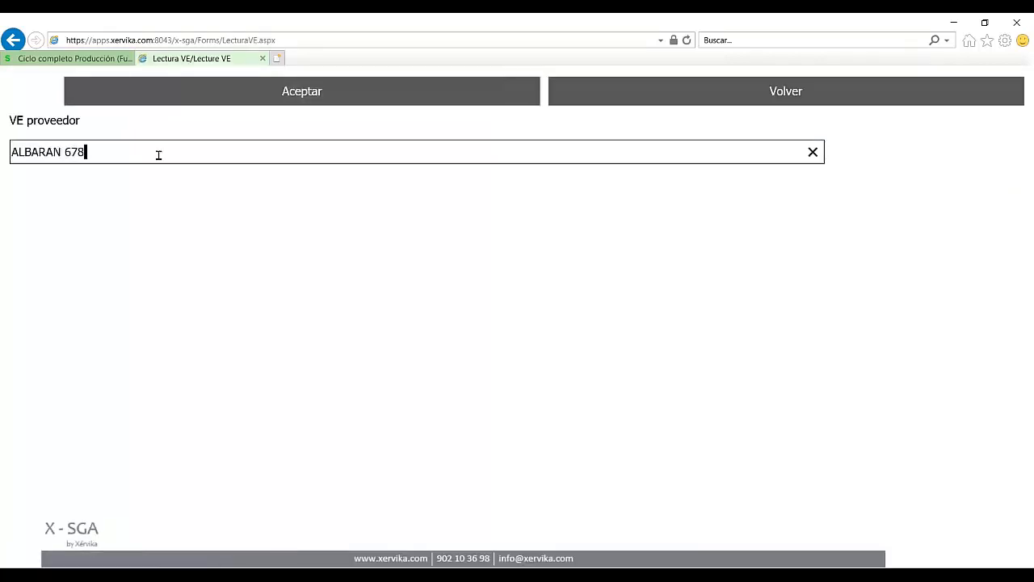
left_click(240, 101)
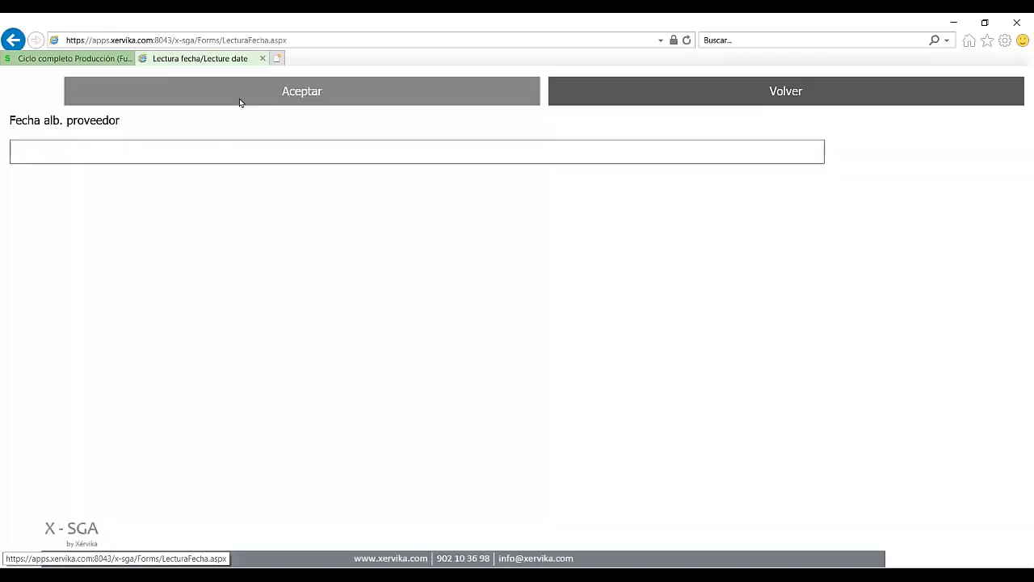
Step: Date the delivery note 29/04/2020 and set location type UBI1, location 111
left_click(574, 156)
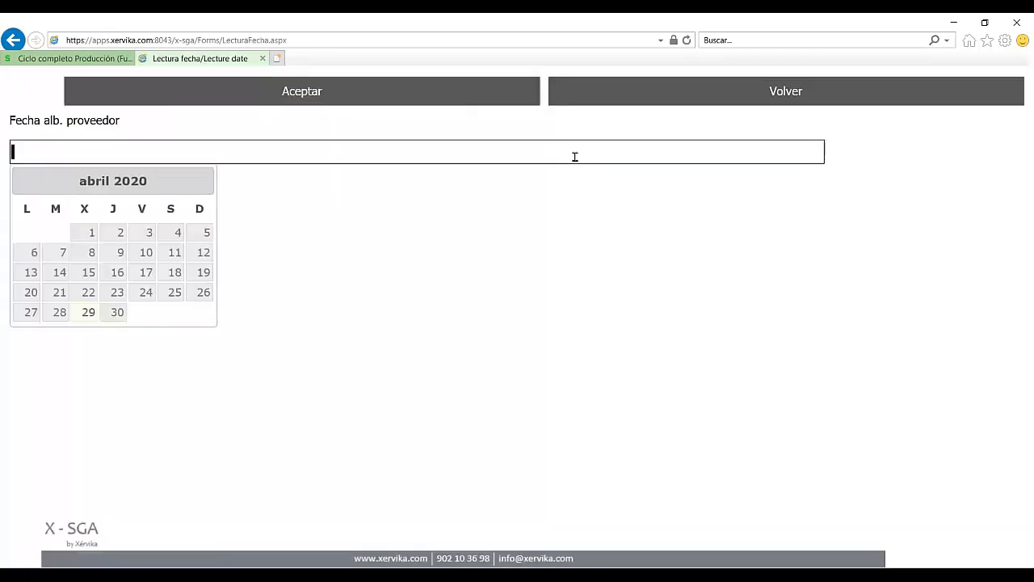
left_click(87, 312)
left_click(268, 82)
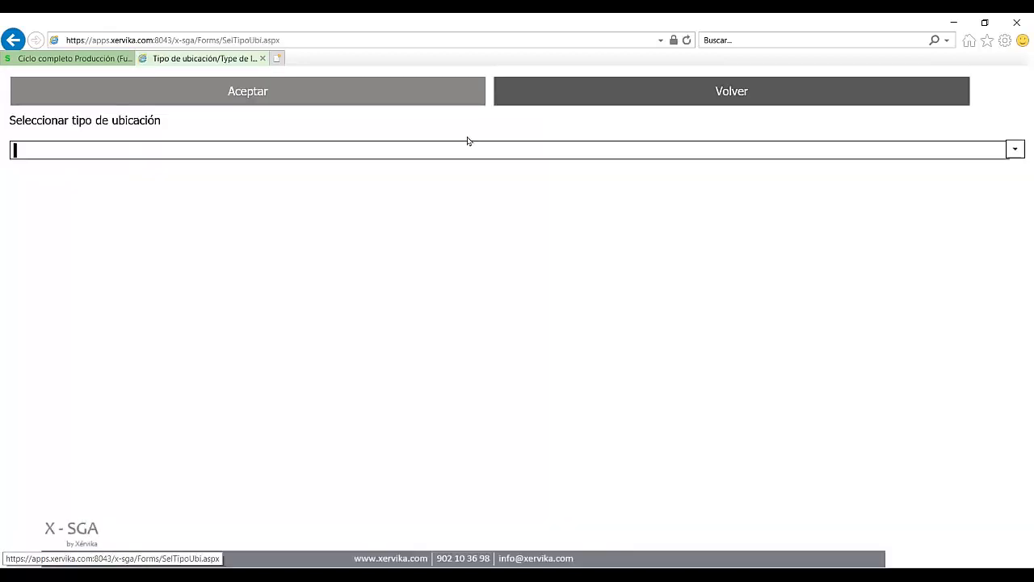
left_click(824, 154)
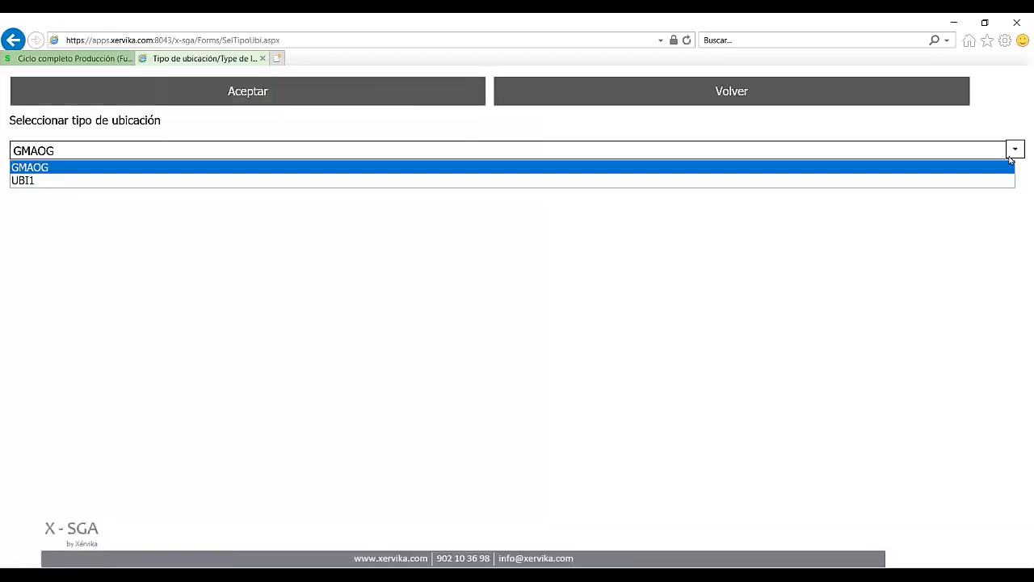
left_click(59, 174)
left_click(252, 97)
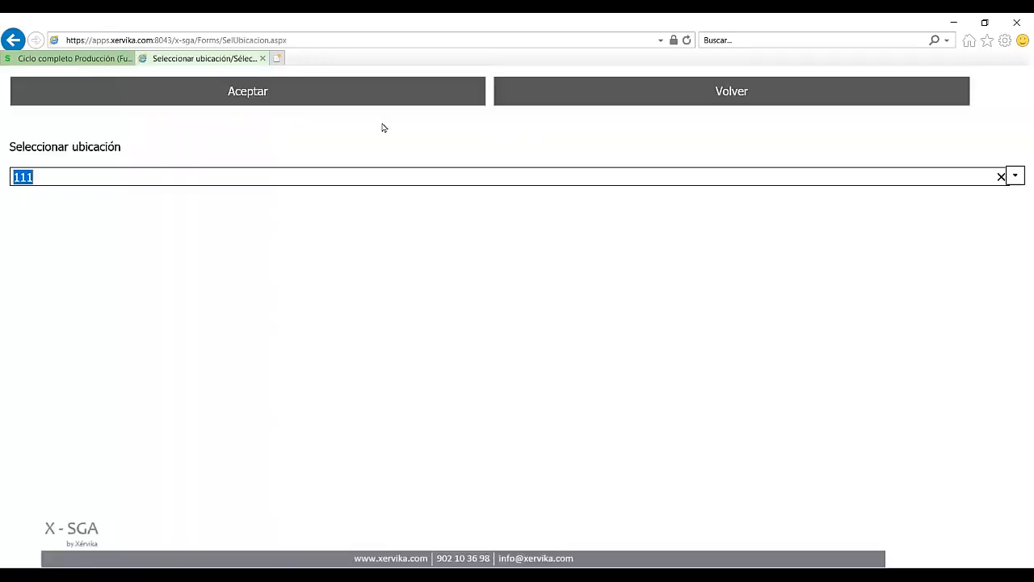
left_click(327, 98)
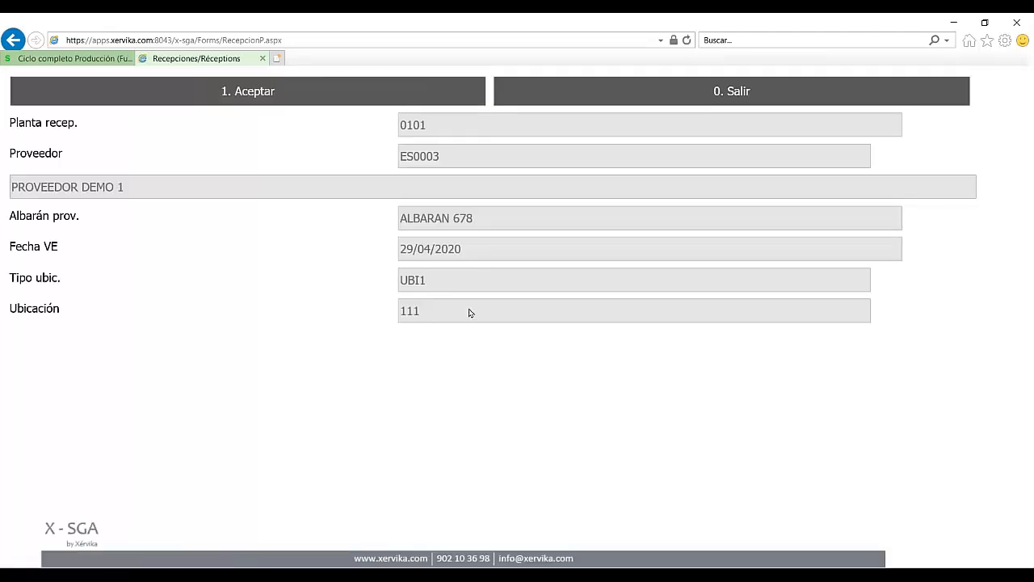
Step: Confirm the receipt header, tick 'No imprimir etiquetas', and select the last listed POD purchase order
left_click(271, 93)
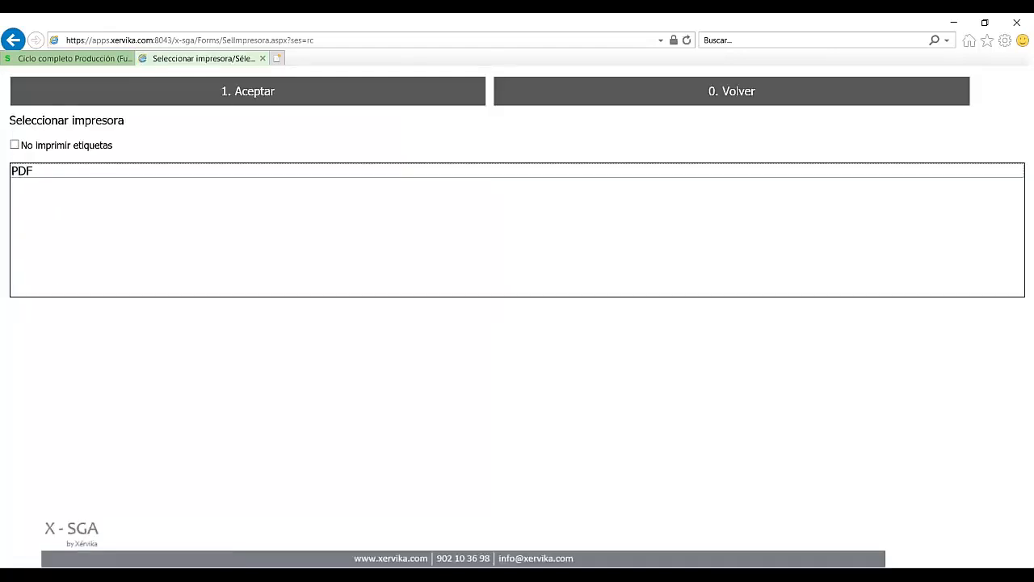
left_click(78, 146)
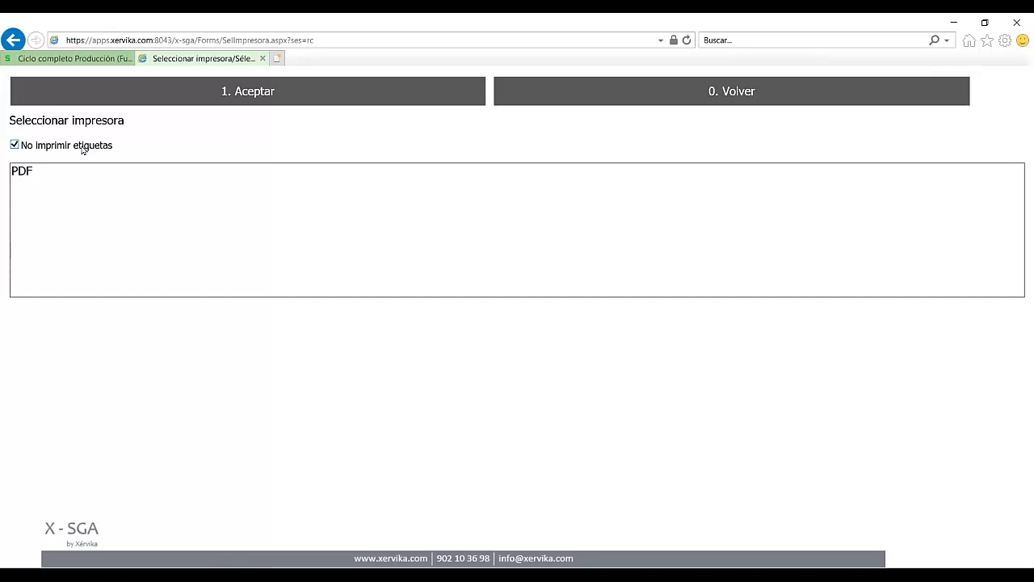
left_click(227, 94)
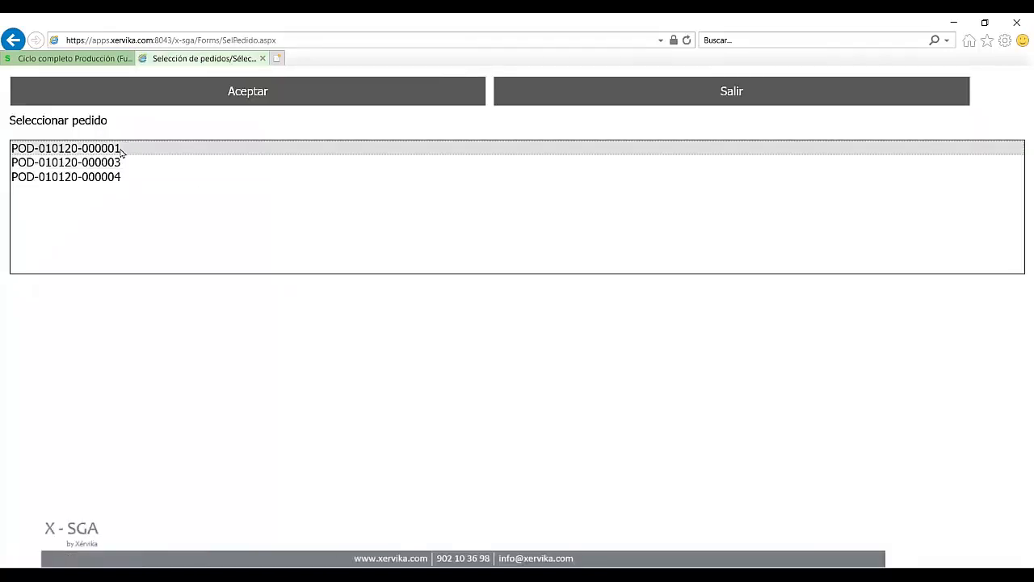
left_click(88, 179)
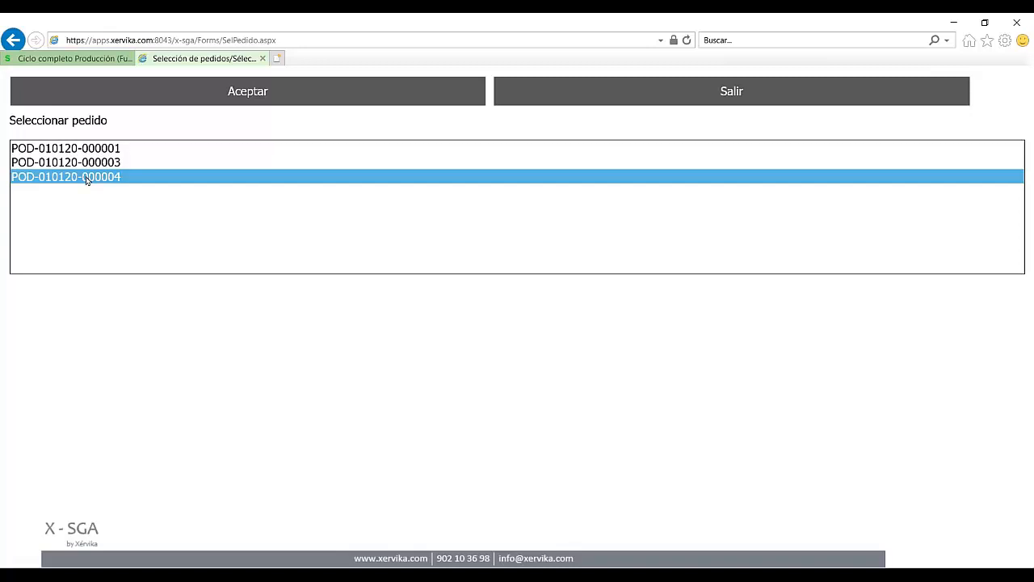
left_click(233, 94)
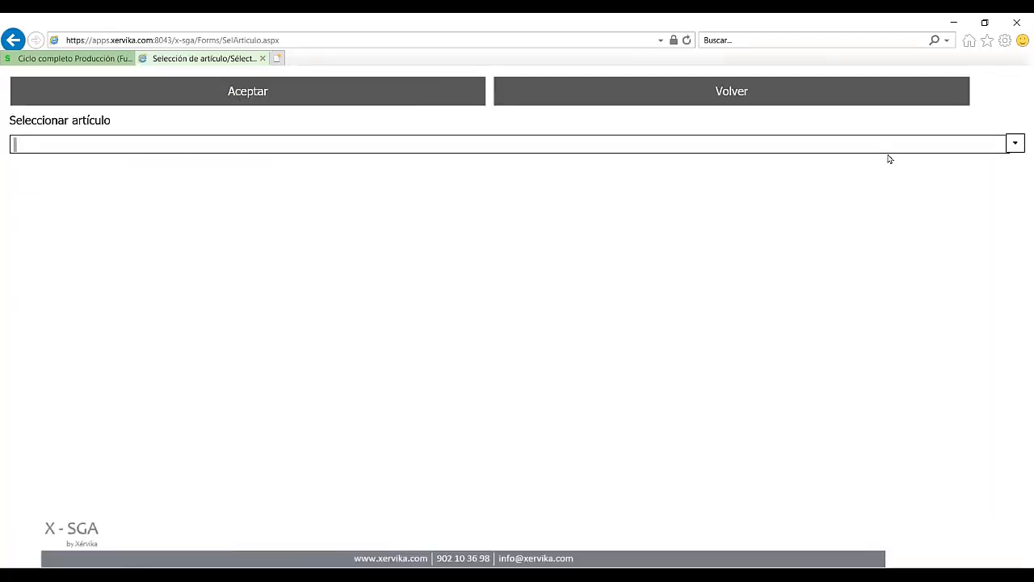
Step: Receive 10 units of article ESTP1100 and submit the box split against the MOQ of 100
left_click(1015, 145)
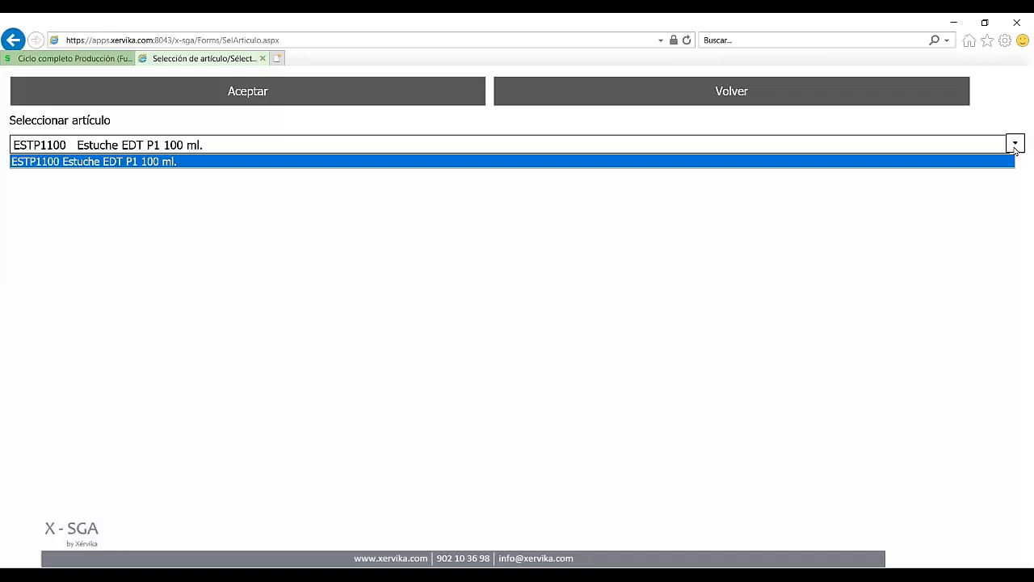
left_click(140, 164)
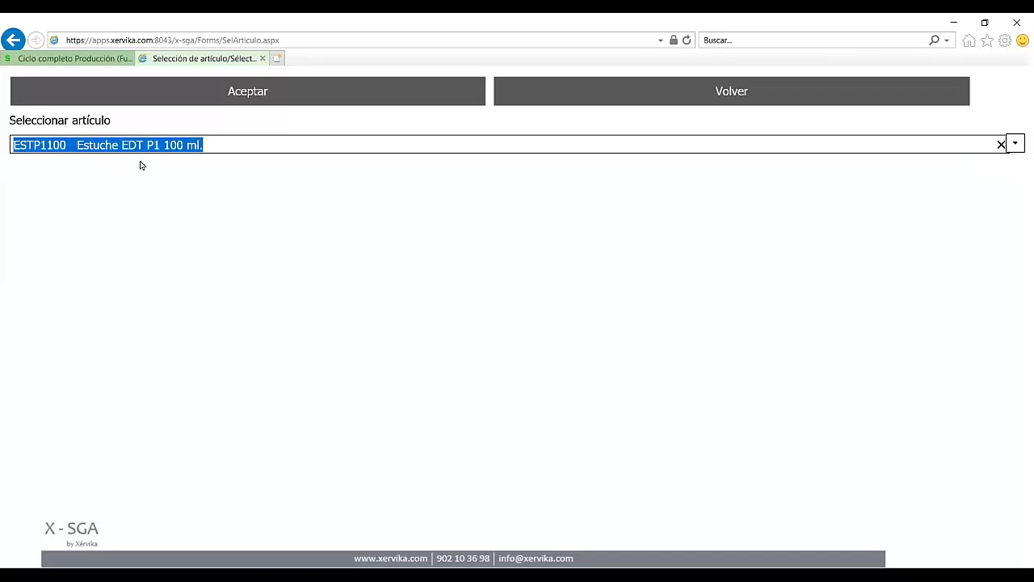
left_click(291, 96)
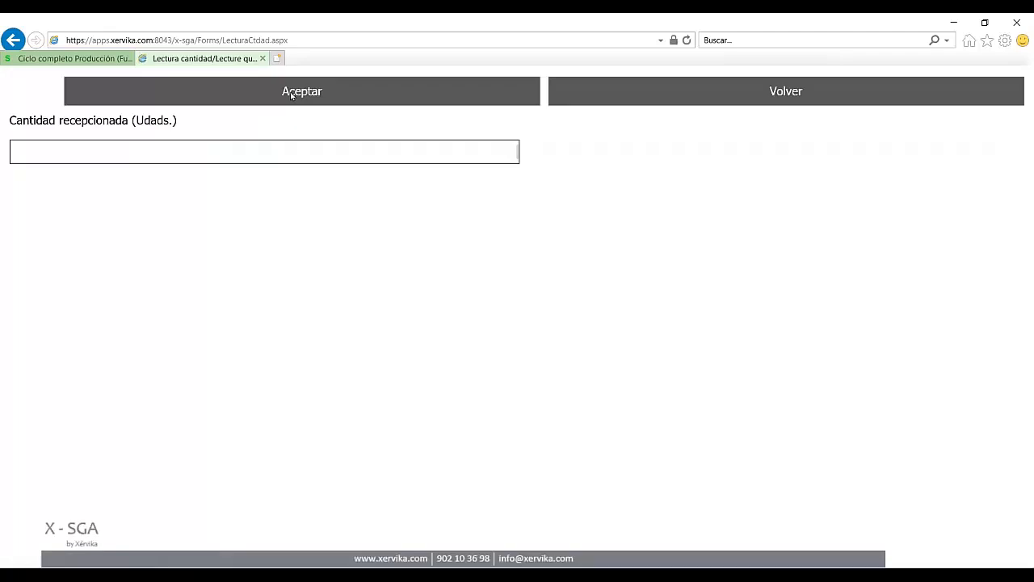
type("10")
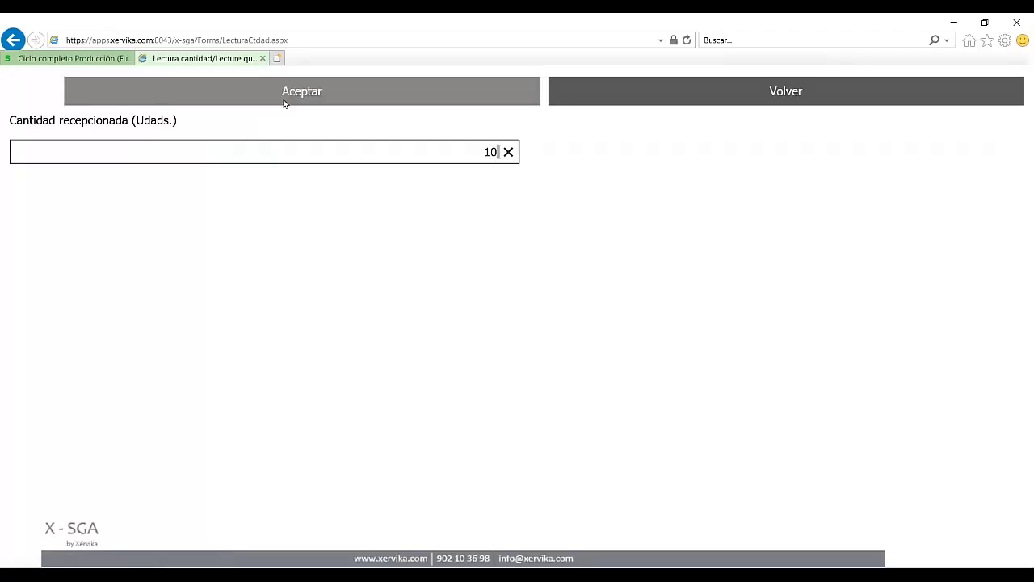
left_click(281, 101)
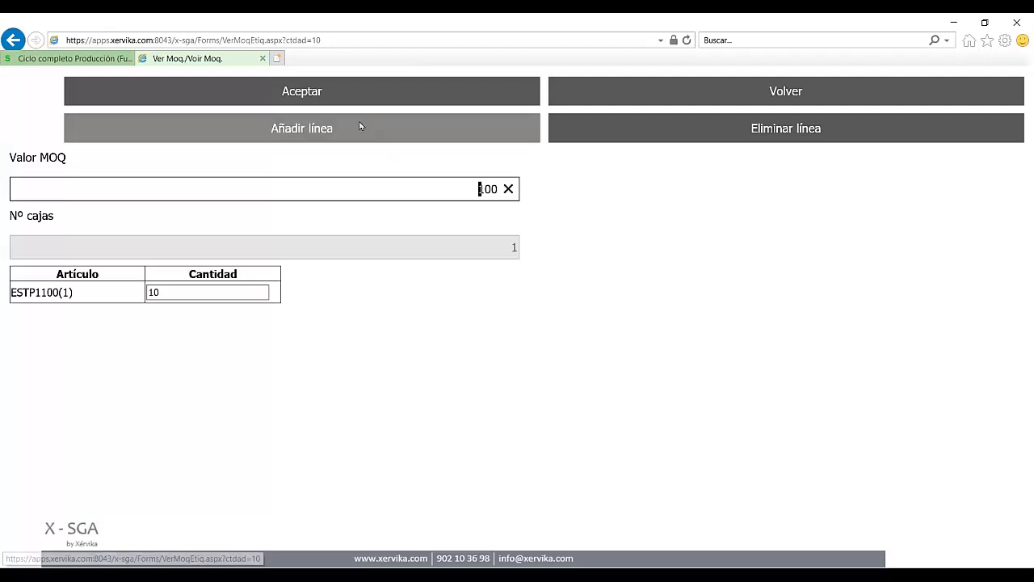
left_click(317, 91)
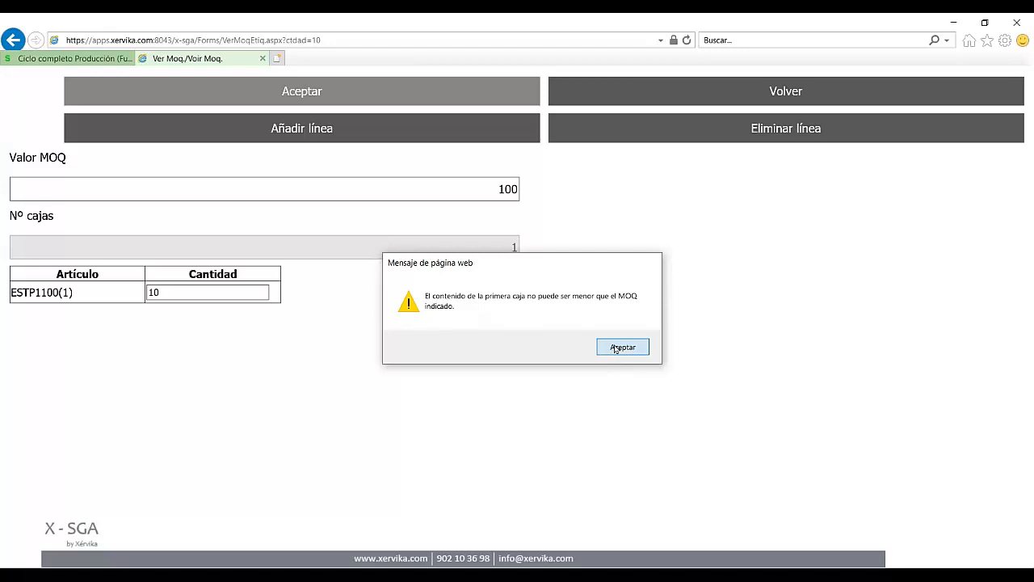
Step: Dismiss the MOQ warning, change Cantidad recepcionada to 100, and accept the box split
left_click(618, 347)
left_click(726, 98)
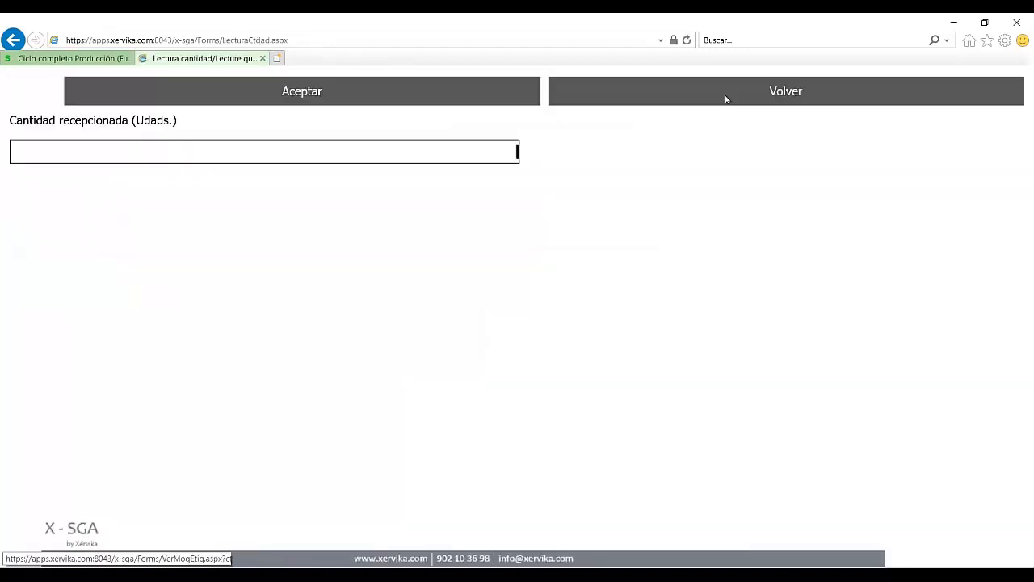
type("100")
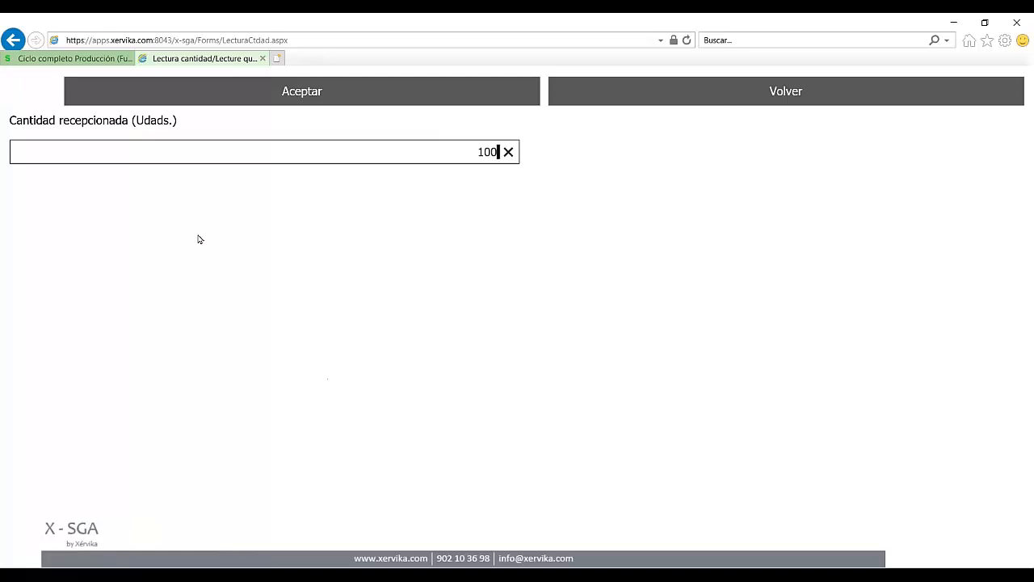
left_click(292, 101)
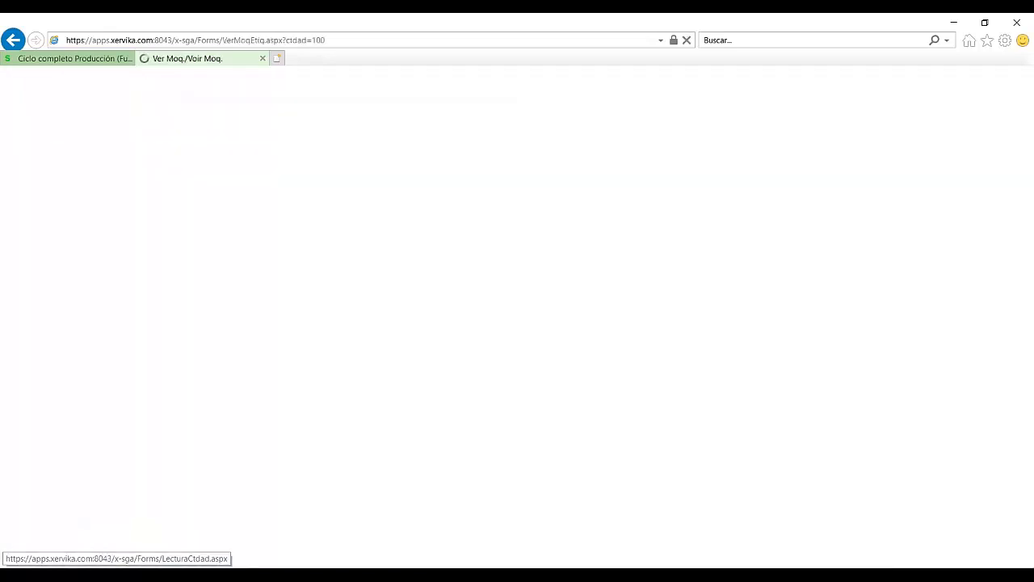
left_click(330, 92)
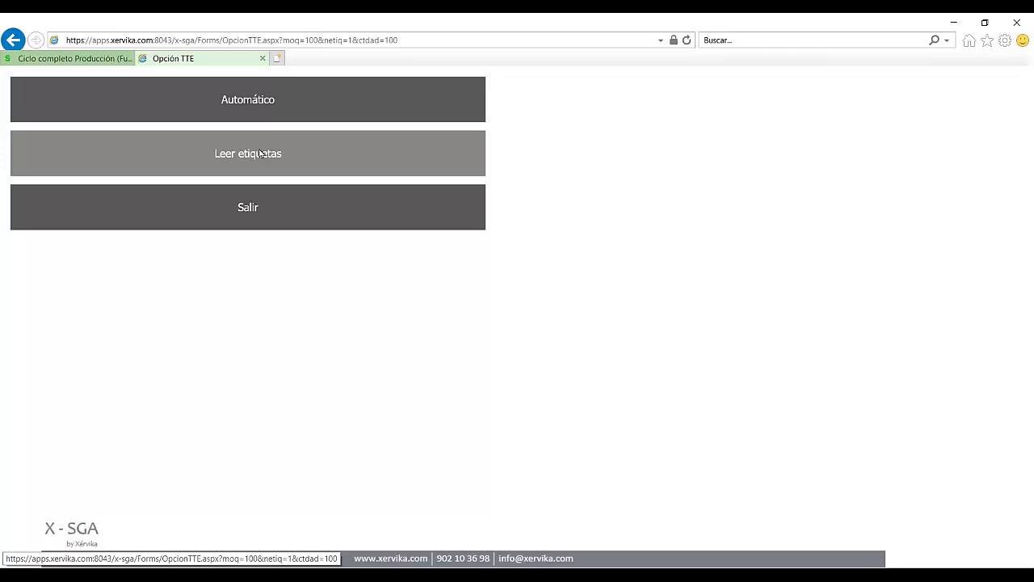
Step: Choose Automático labelling and save the 100-unit ESTP1100 reception line
left_click(261, 104)
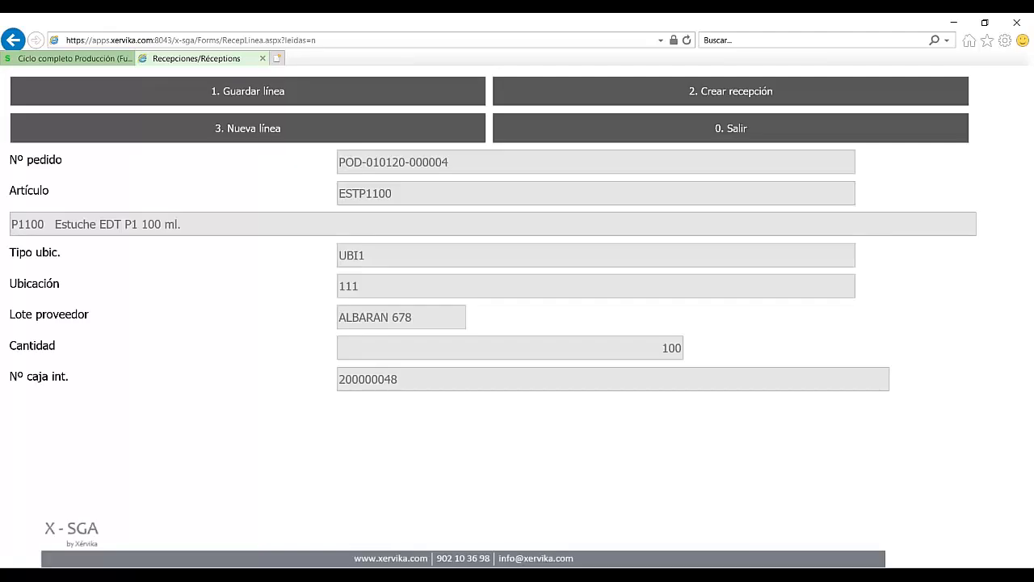
left_click(268, 91)
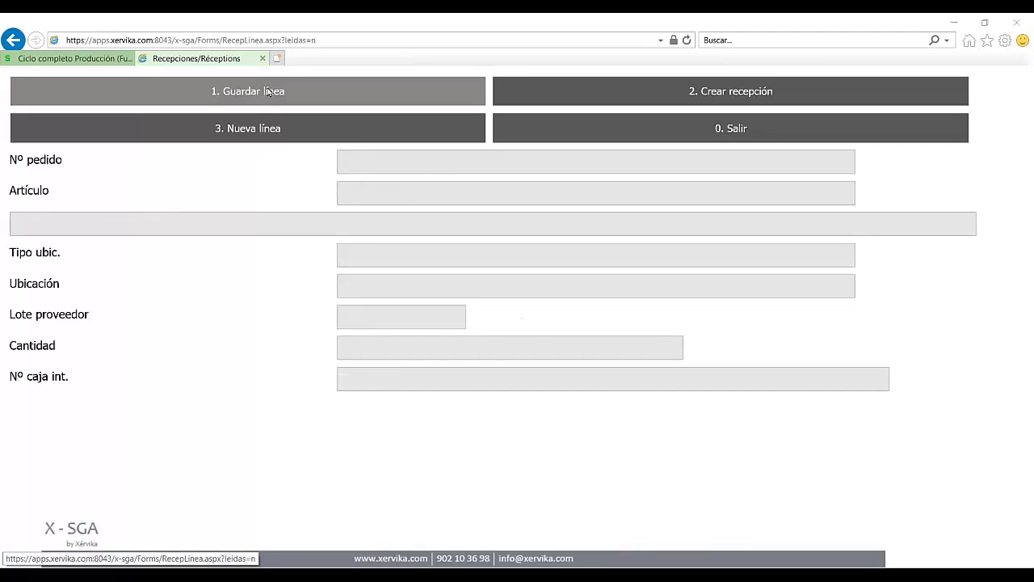
left_click(529, 347)
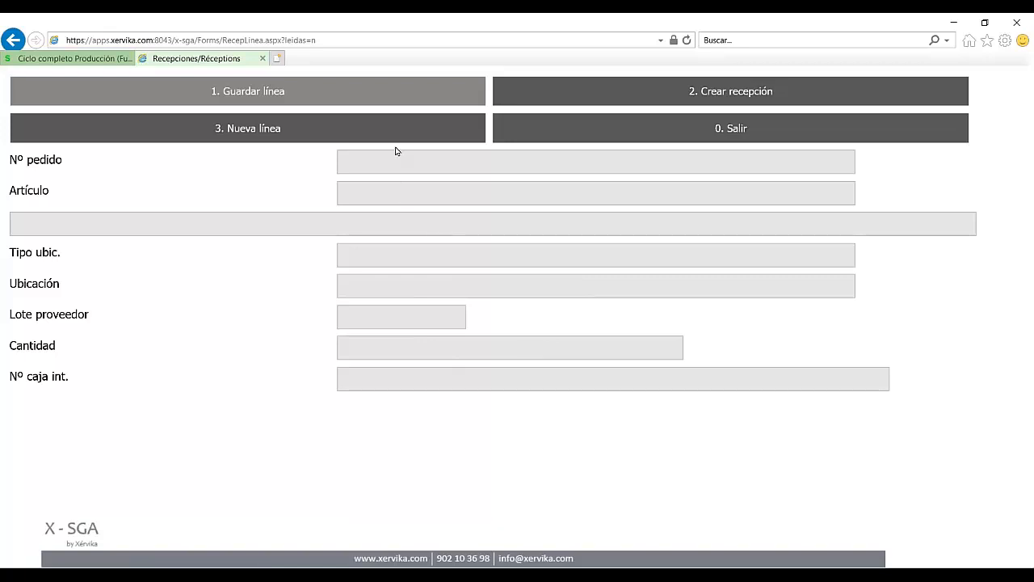
left_click(714, 94)
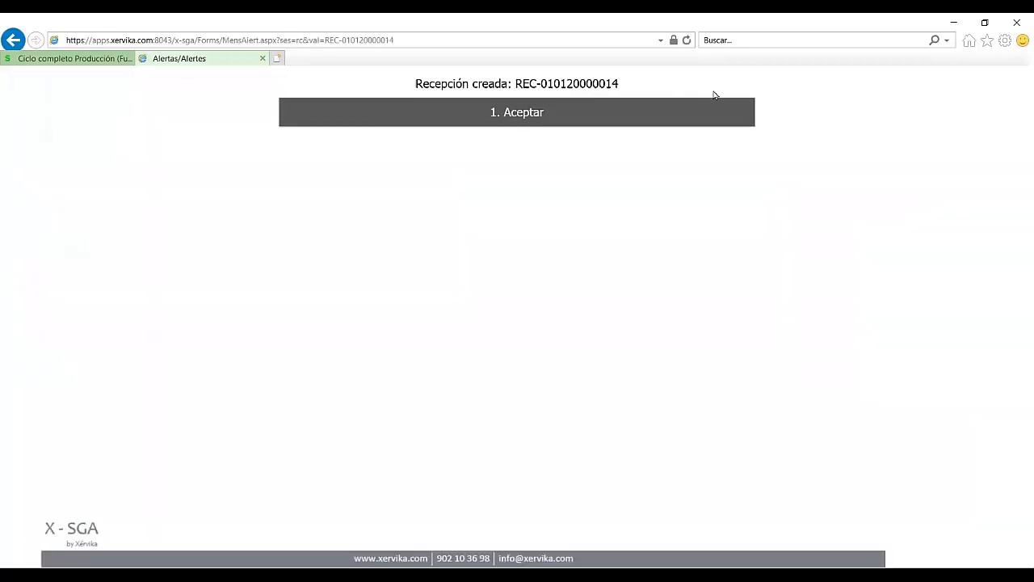
left_click(521, 114)
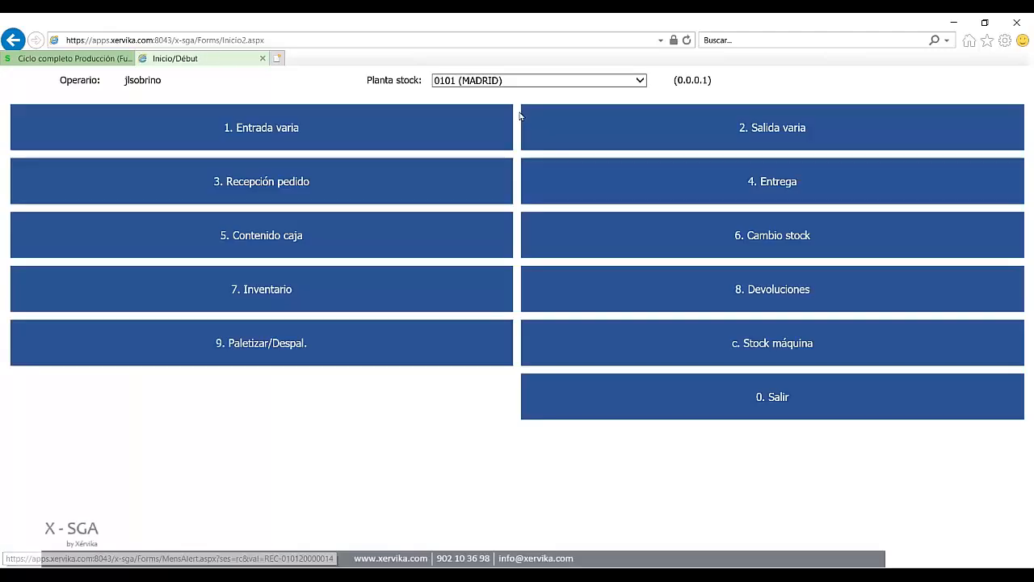
left_click(14, 40)
left_click(14, 39)
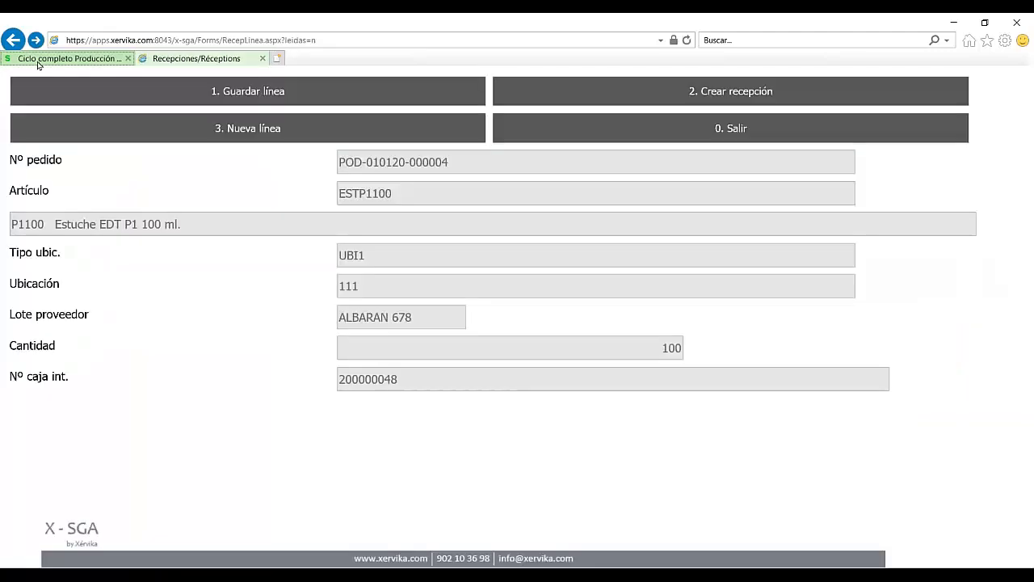
left_click(38, 62)
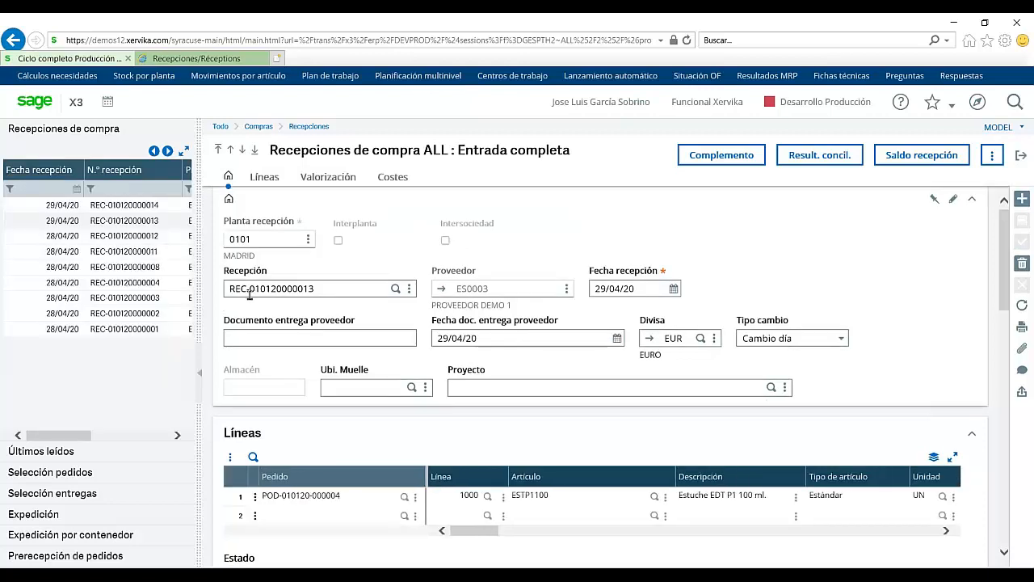
left_click(135, 206)
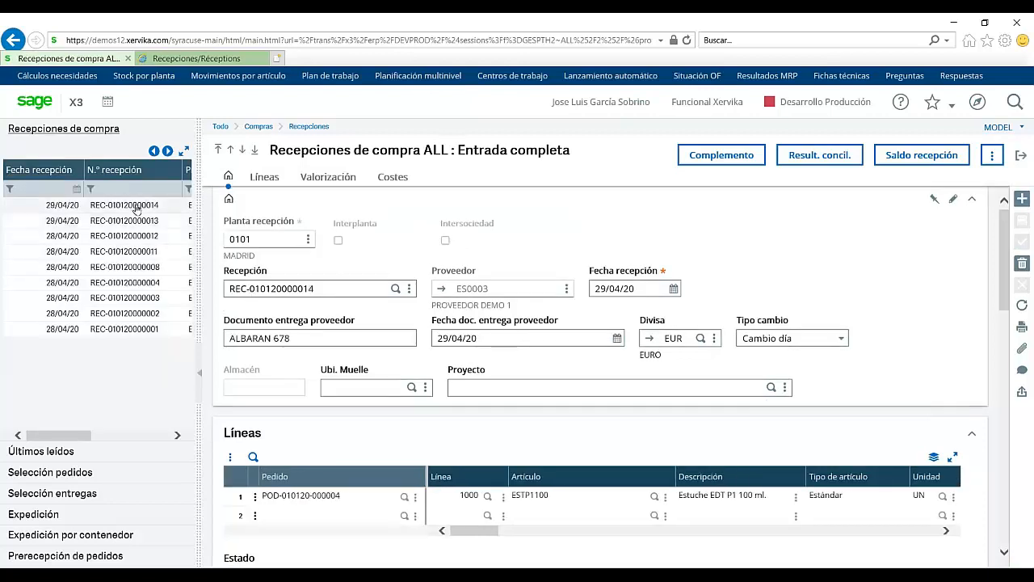
scroll(890, 533, "right", 5)
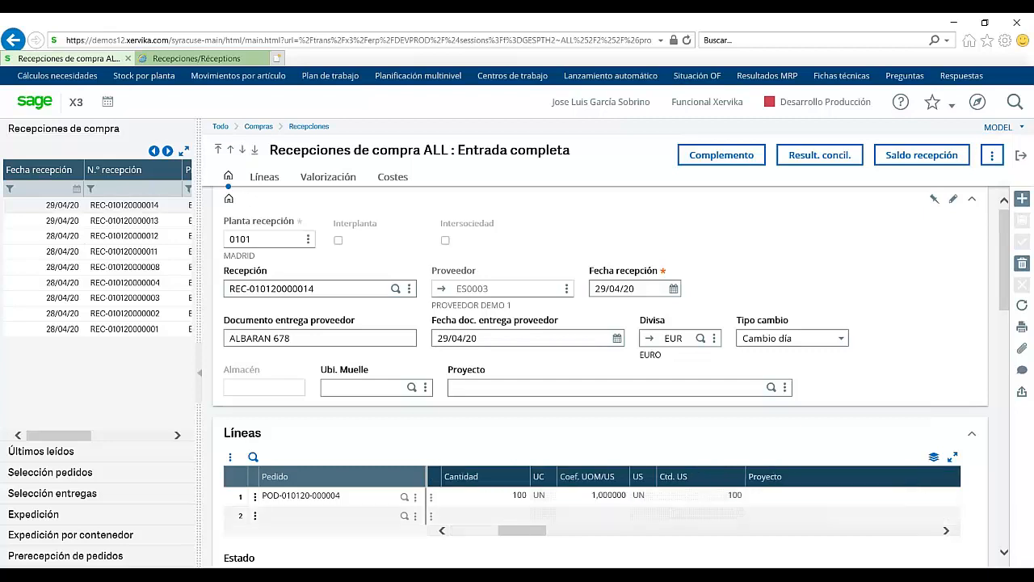
scroll(678, 536, "right", 5)
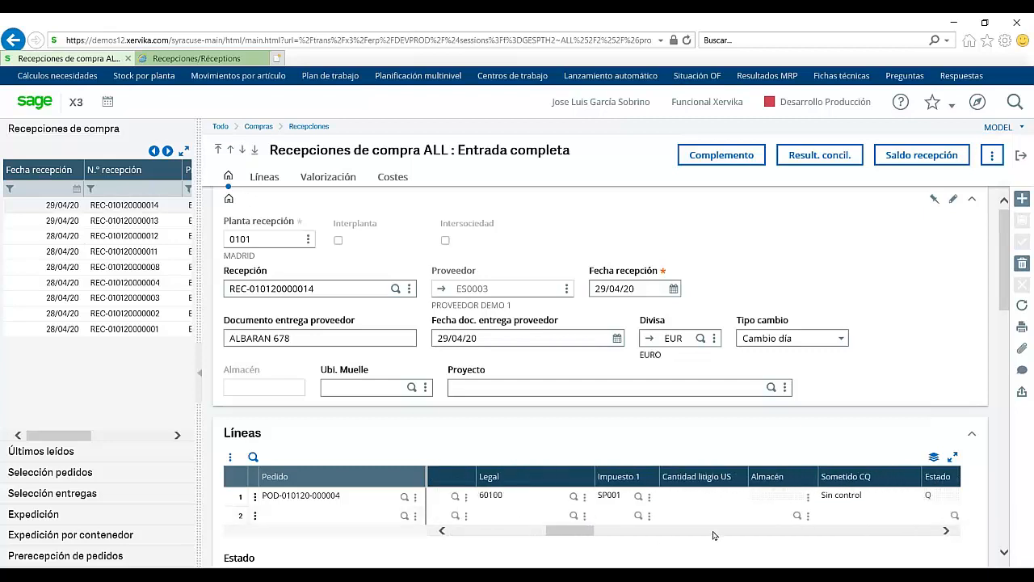
scroll(714, 537, "right", 4)
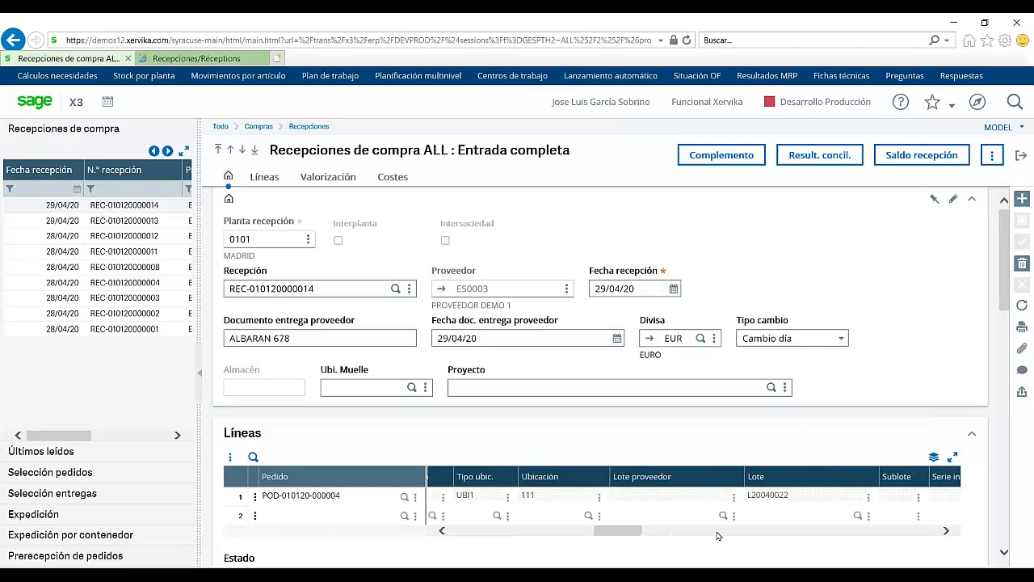
scroll(753, 537, "right", 3)
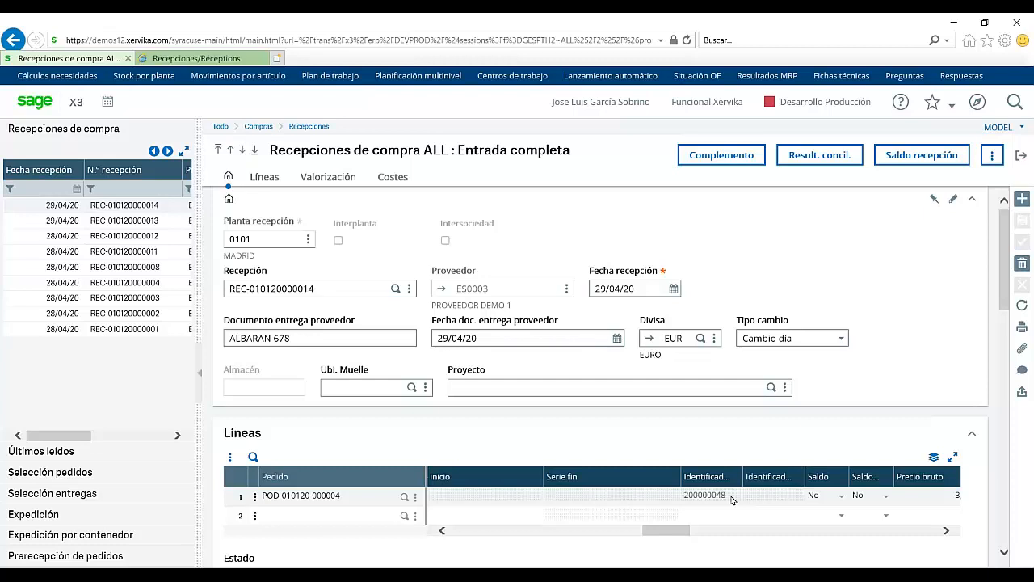
left_click(1020, 155)
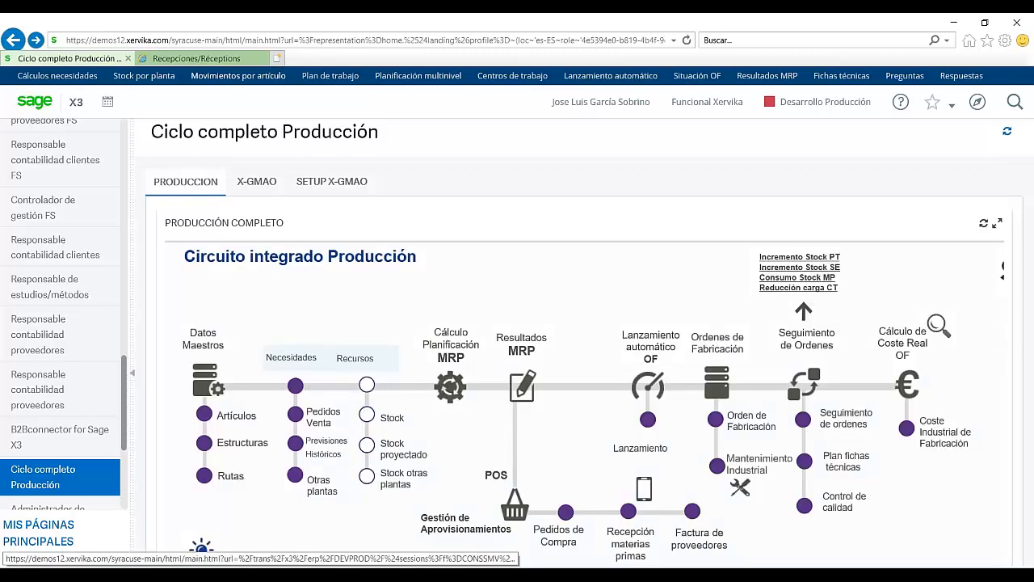
Step: Close X-SGA and start a new FAS purchase invoice for supplier ES0003 PROVEEDOR DEMO 1
left_click(263, 58)
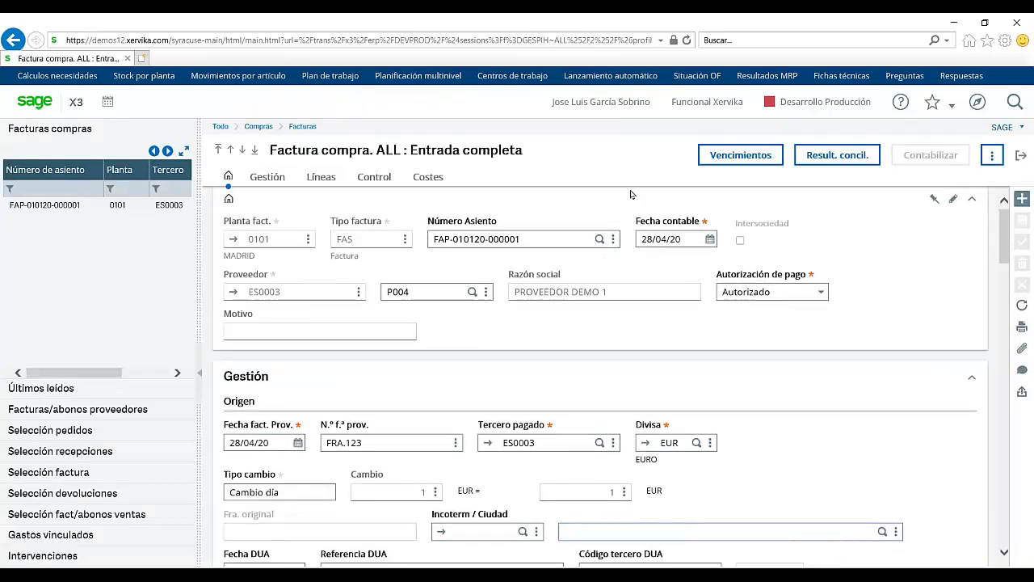
left_click(1019, 200)
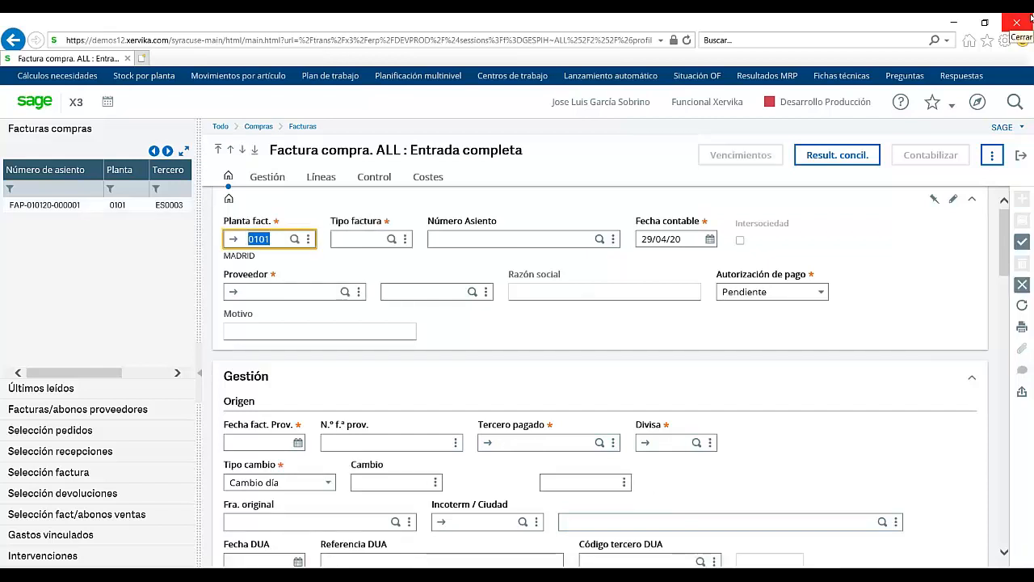
key("Tab")
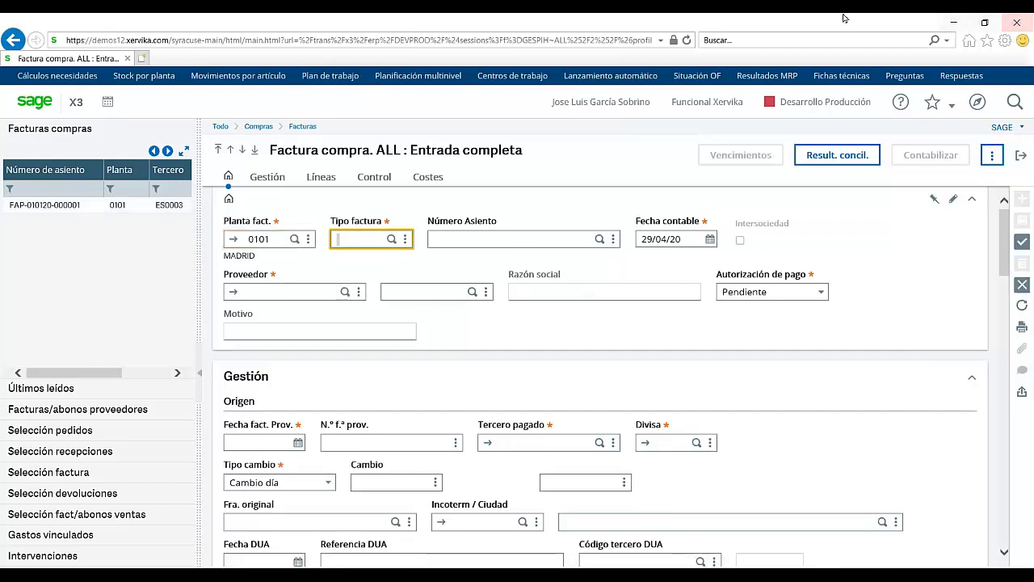
left_click(391, 239)
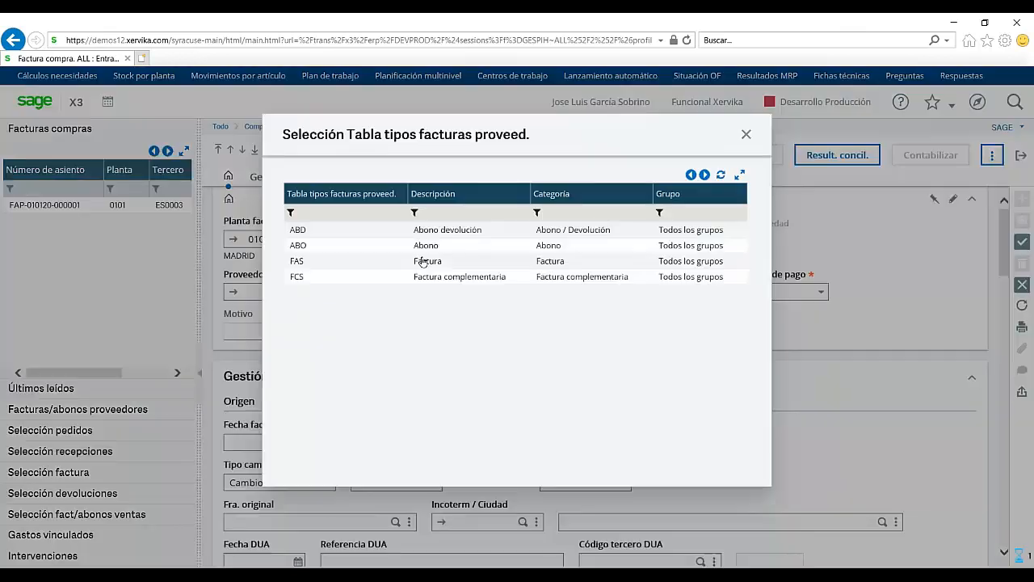
left_click(422, 262)
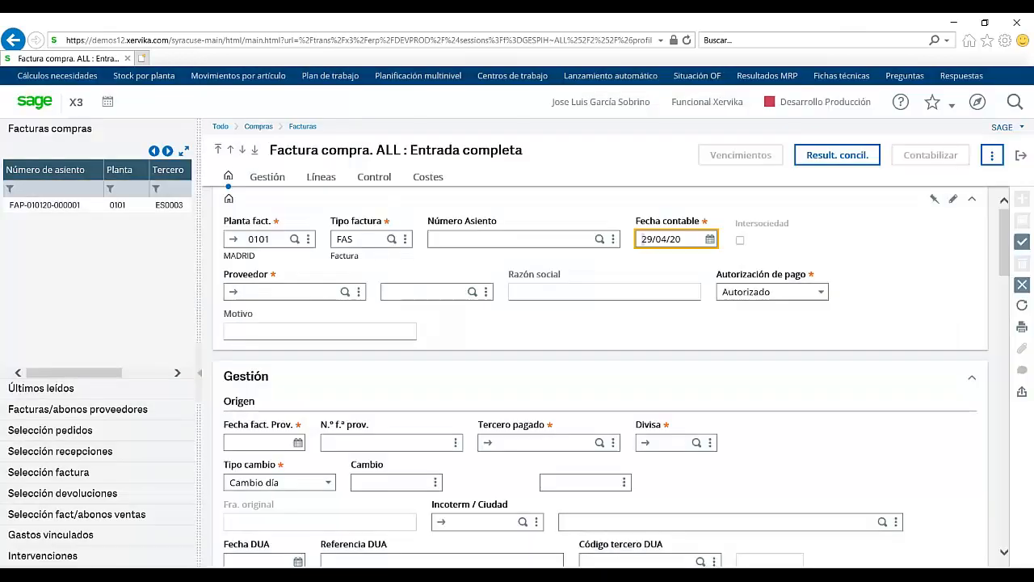
left_click(347, 292)
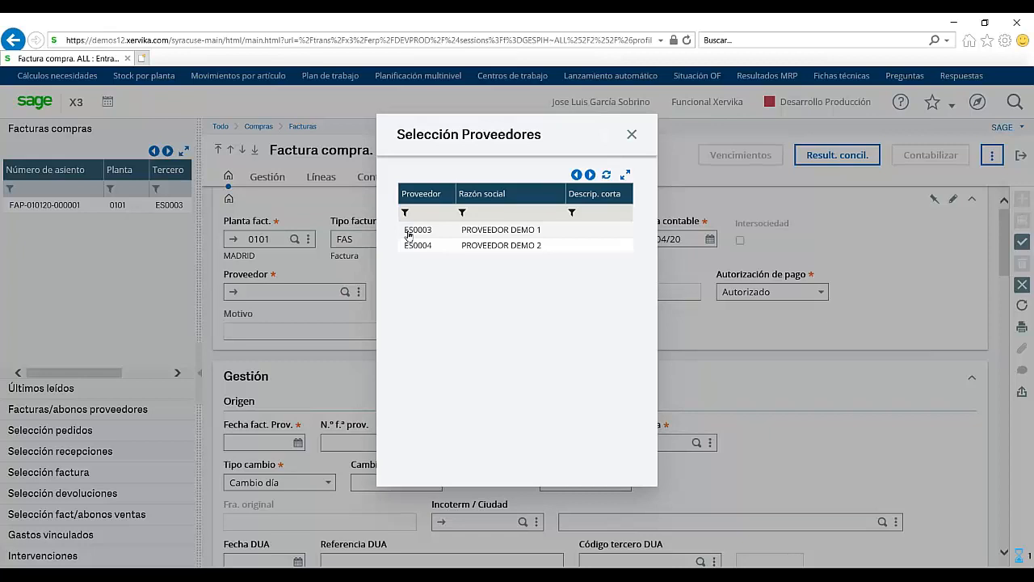
left_click(408, 231)
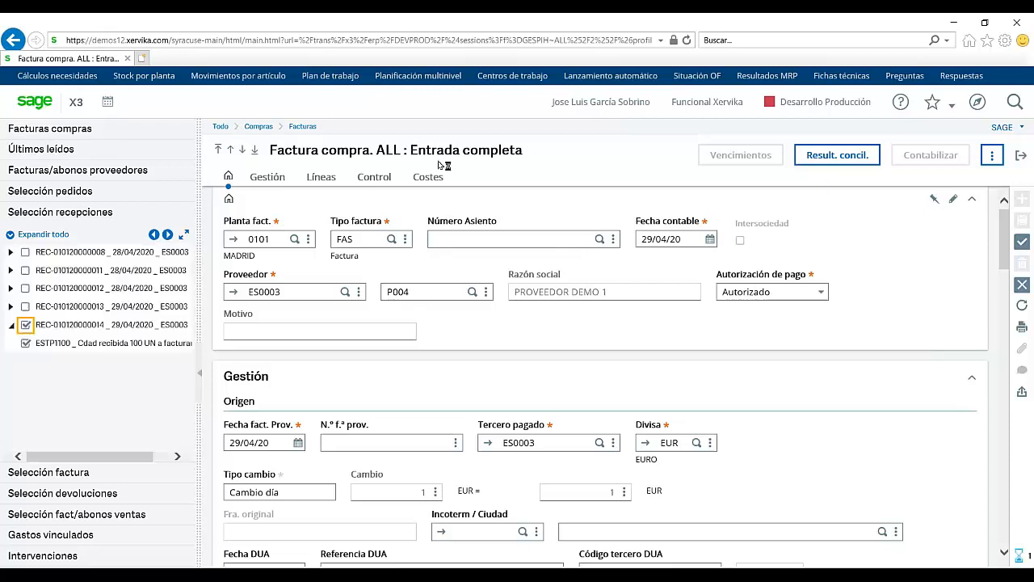
left_click(321, 176)
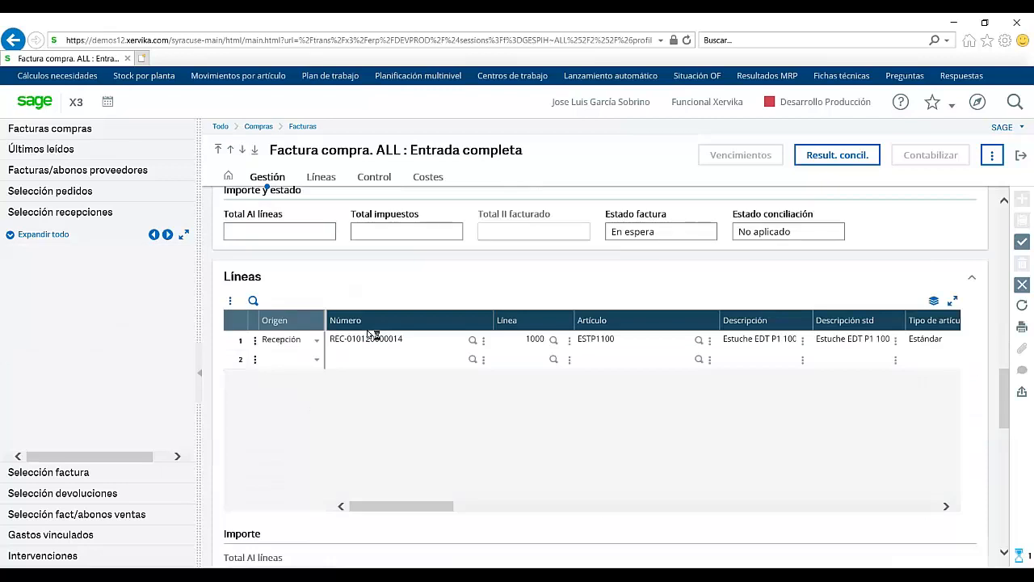
left_click(1023, 243)
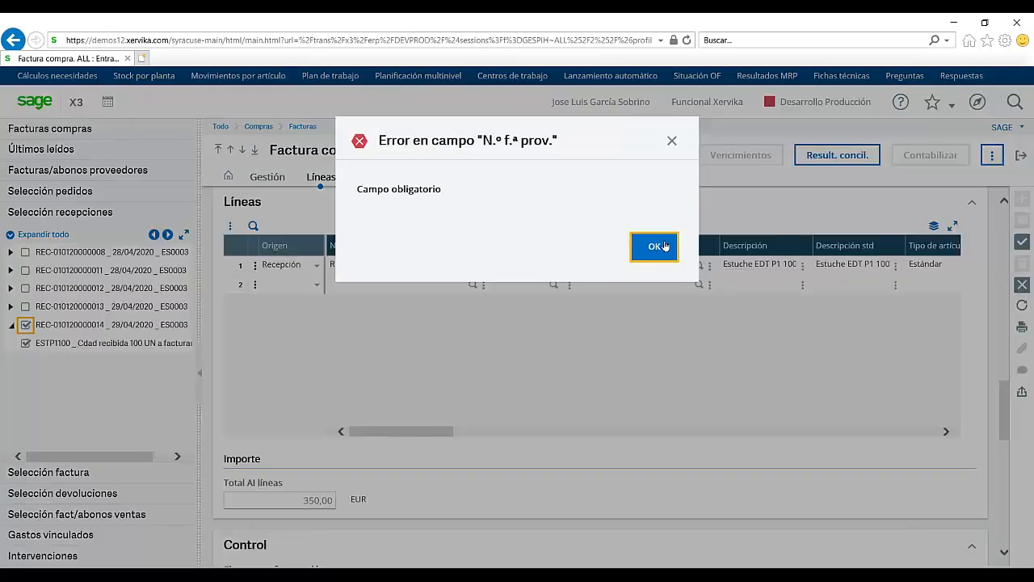
left_click(661, 247)
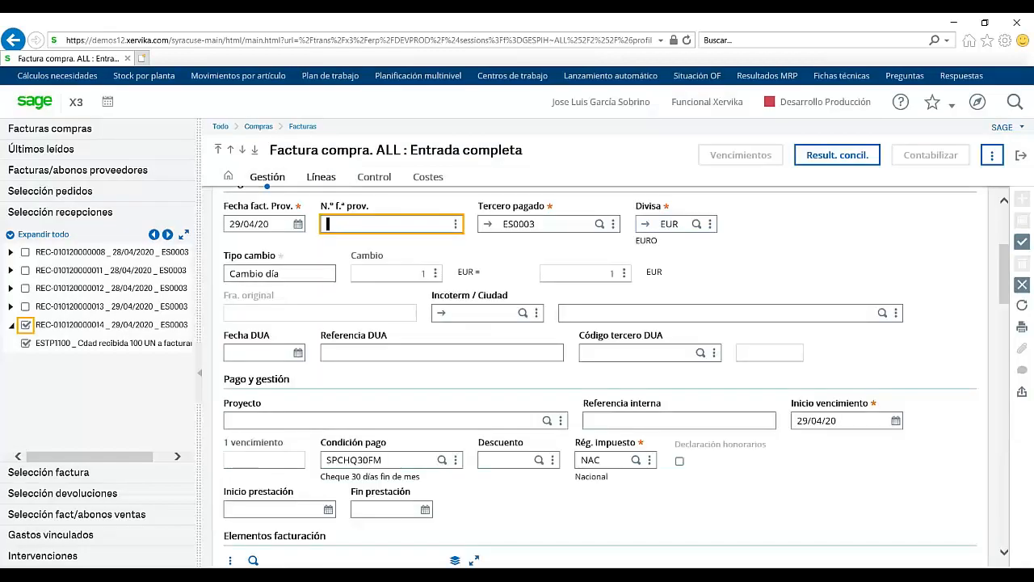
type("FRA.567789")
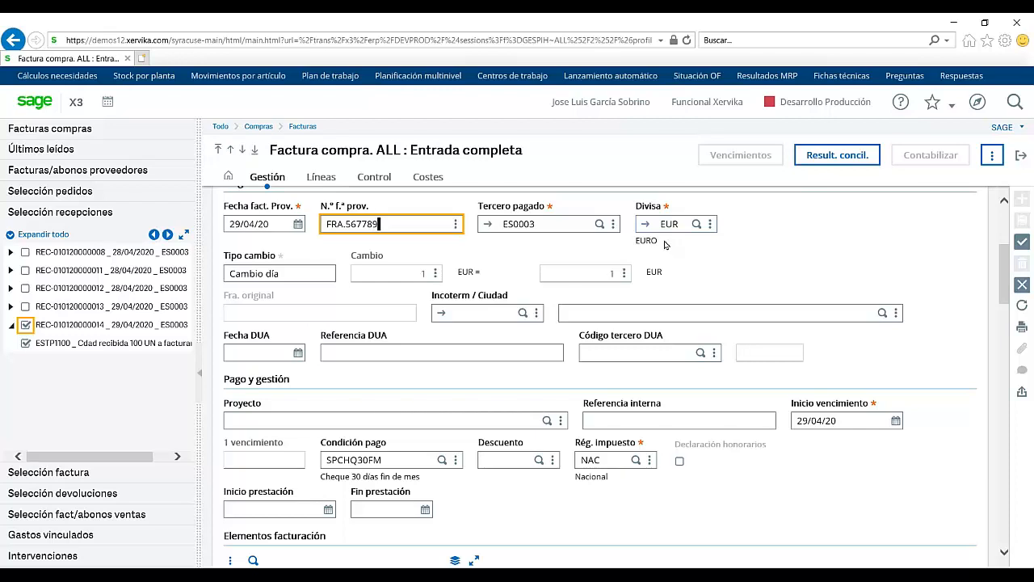
key("Tab")
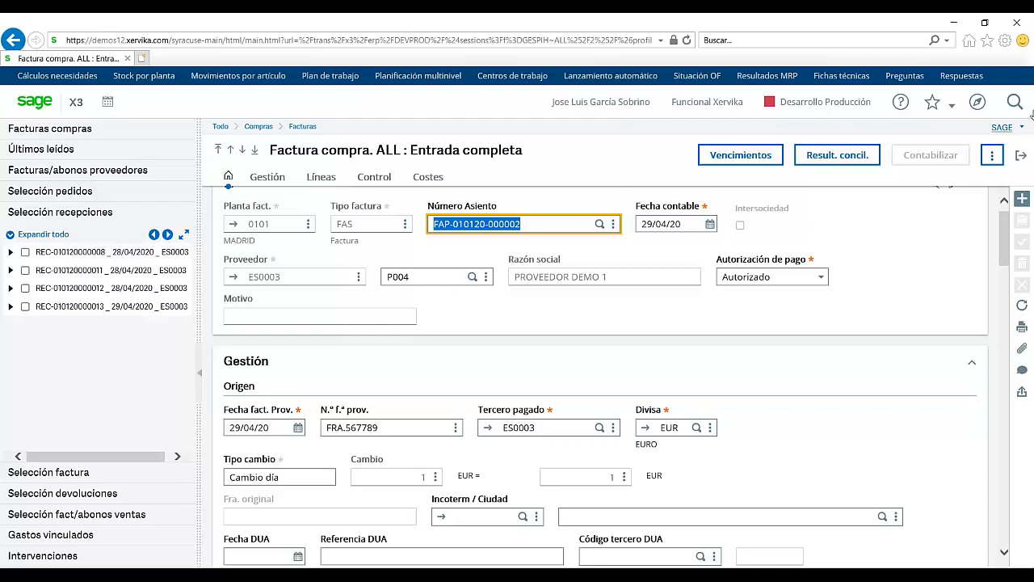
left_click(1019, 156)
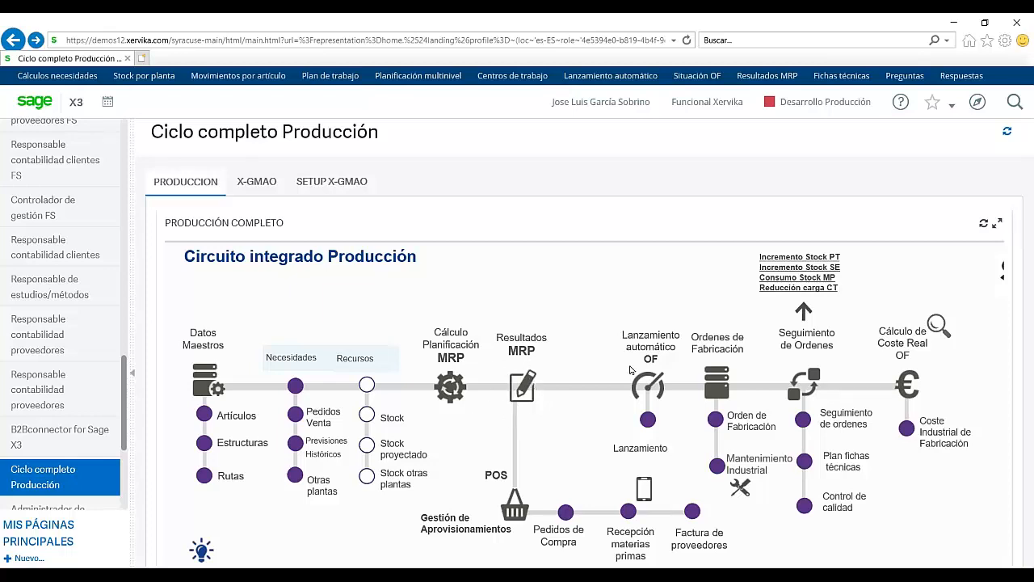
left_click(647, 419)
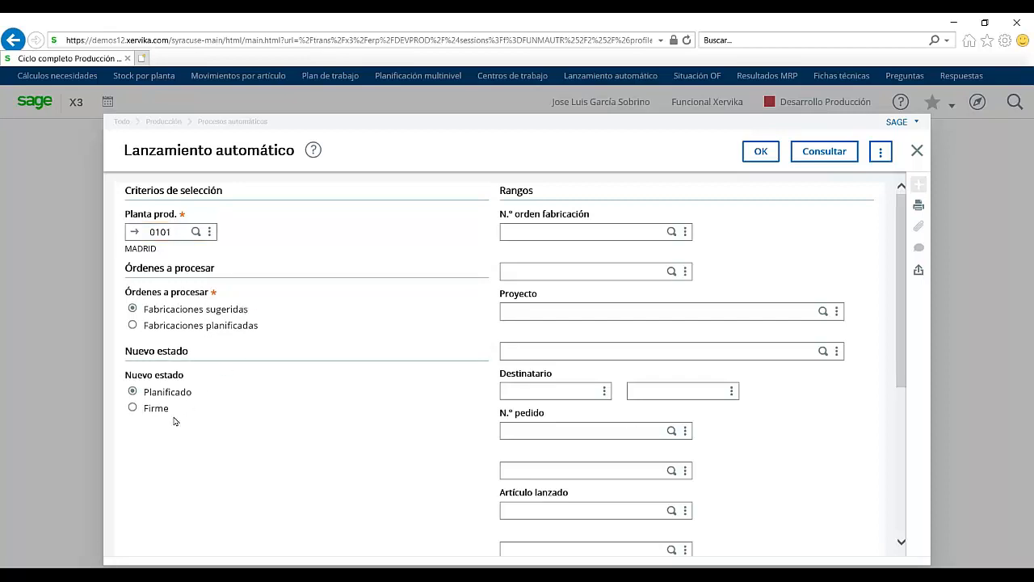
left_click(146, 411)
left_click(671, 231)
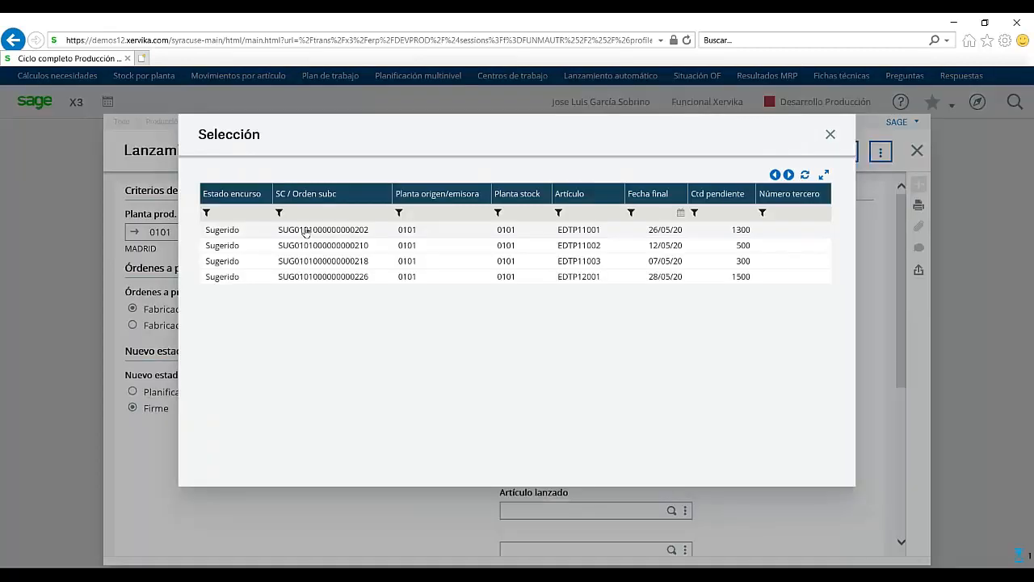
left_click(306, 231)
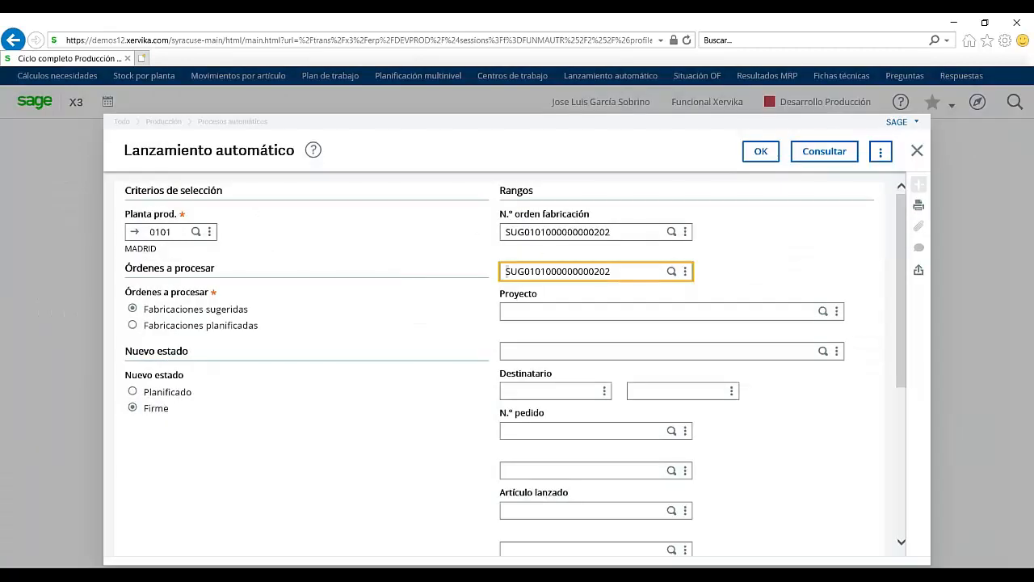
left_click(904, 473)
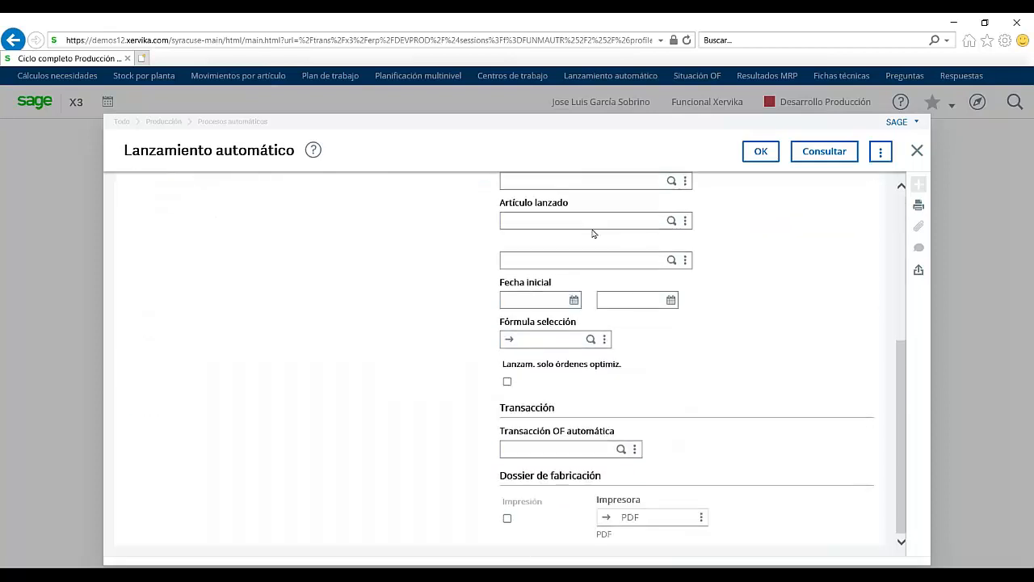
left_click(757, 152)
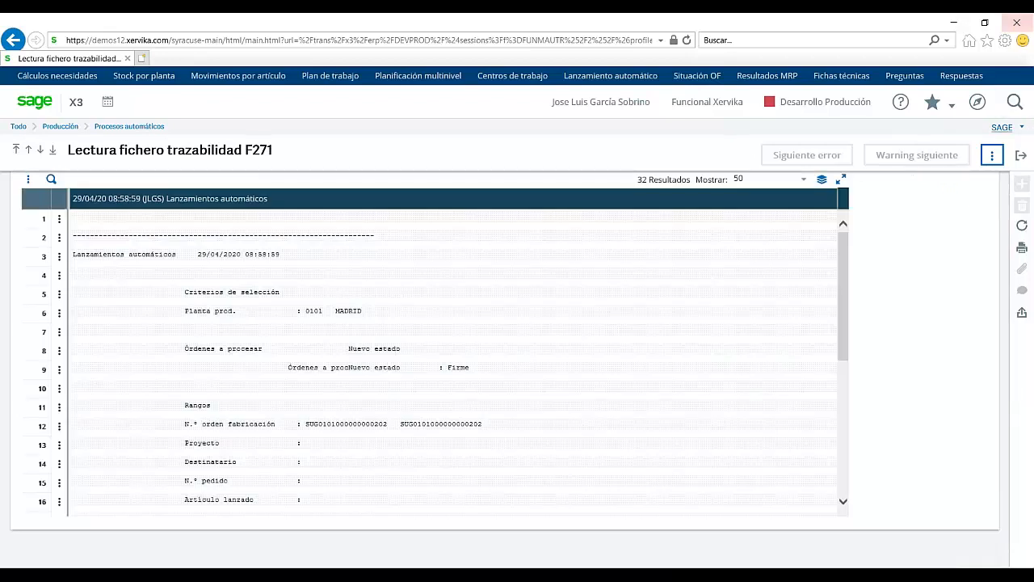
left_click(1021, 157)
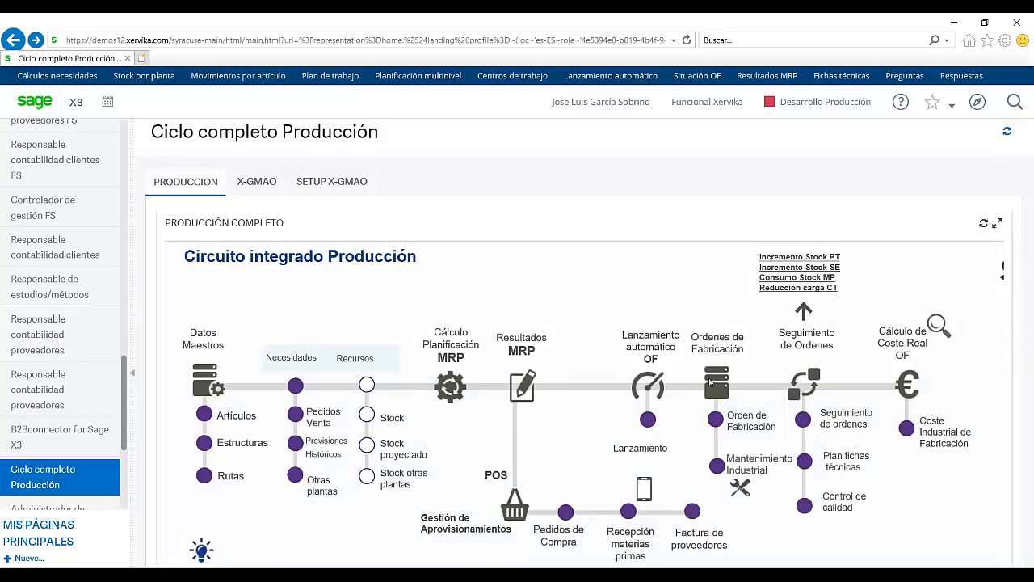
left_click(716, 418)
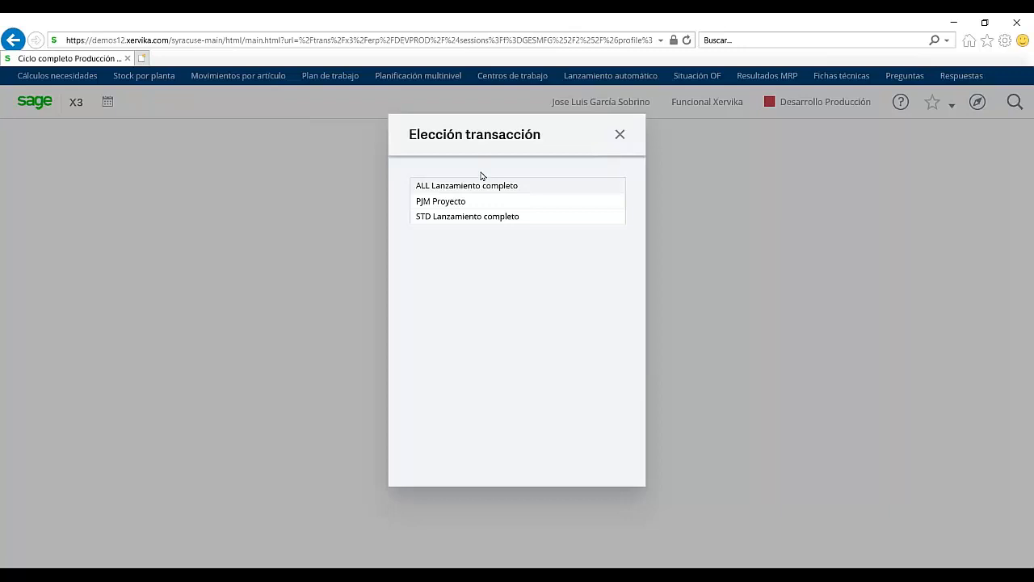
left_click(487, 187)
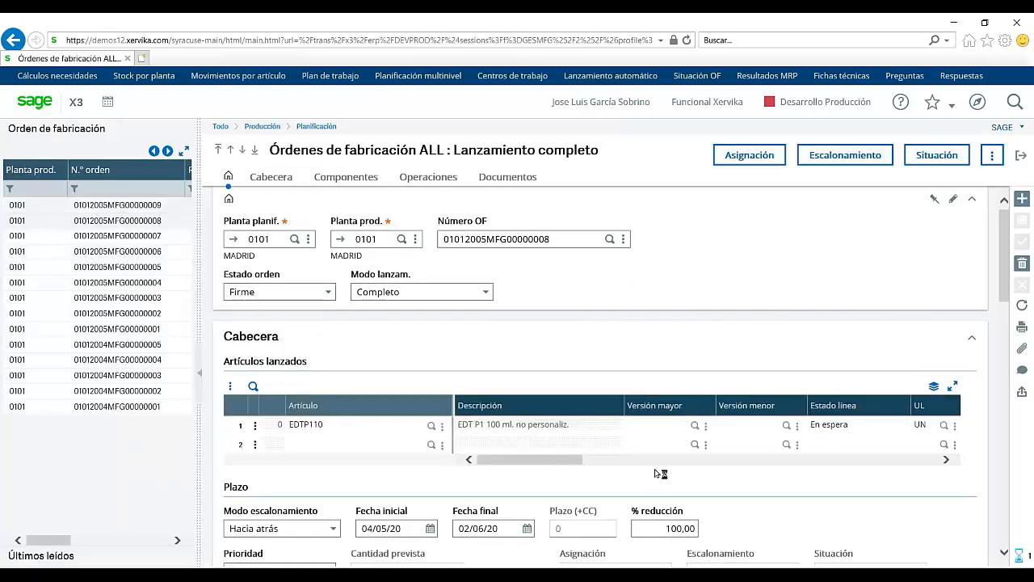
left_click(712, 458)
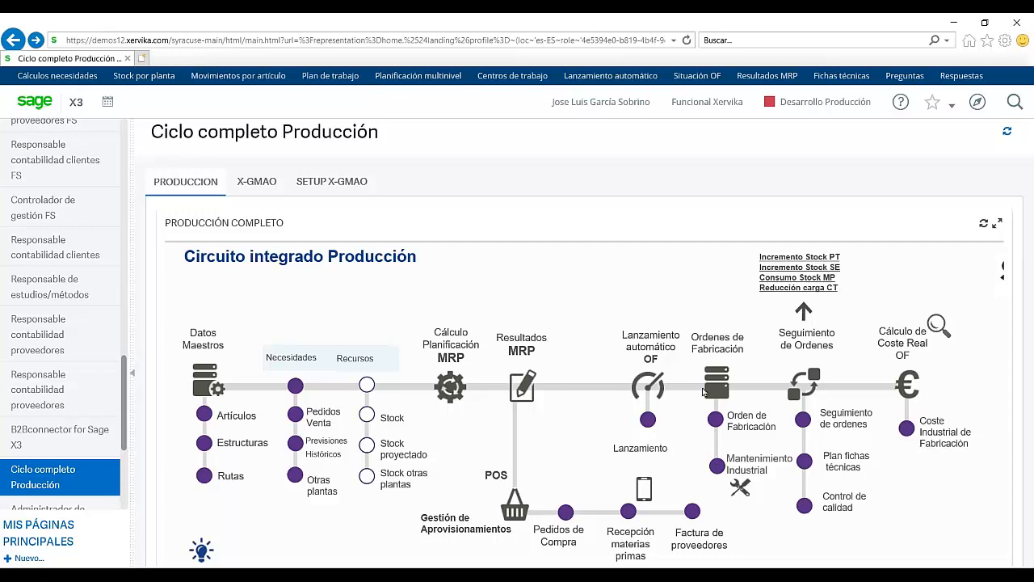
Step: Log into X-Capture Seguimiento de Ordenes with the user's username and password, choosing Español
left_click(809, 386)
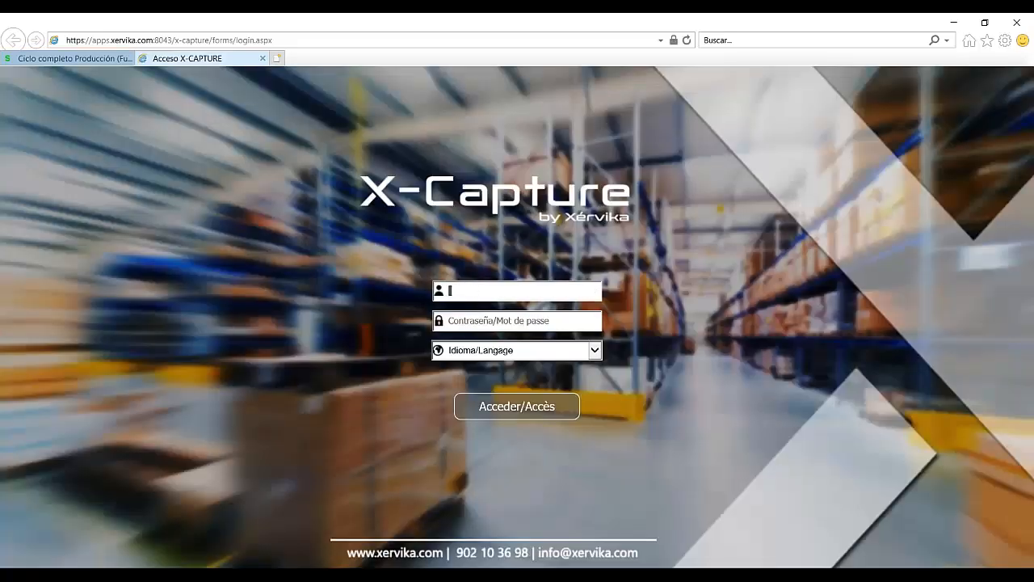
key("Tab")
type("••••")
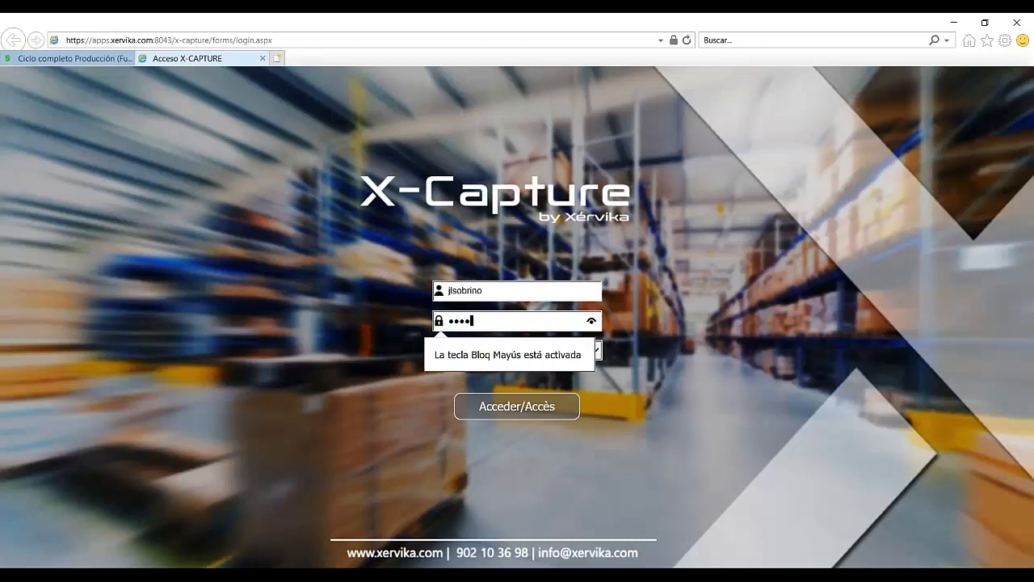
type("•••••••")
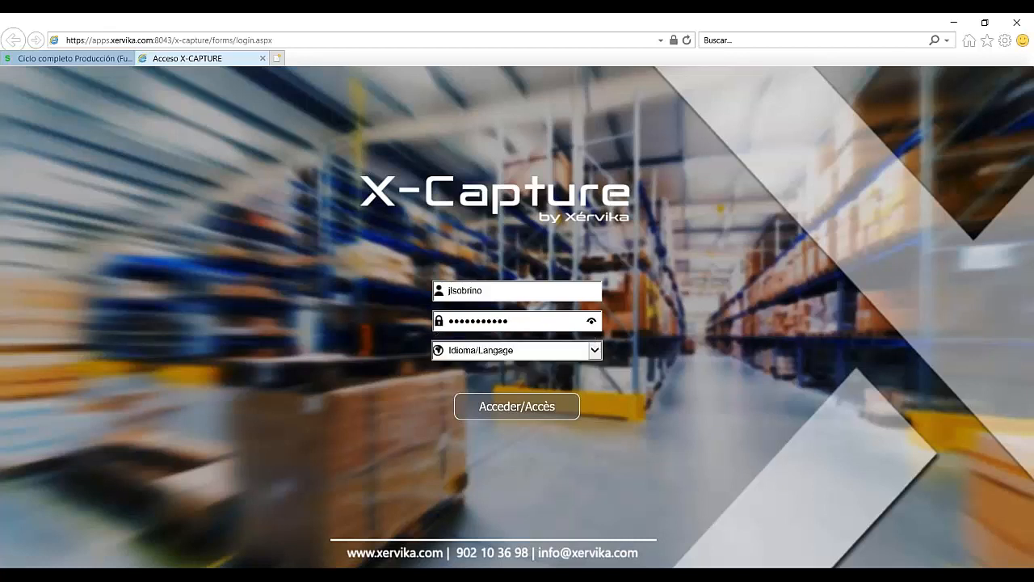
left_click(517, 350)
left_click(485, 363)
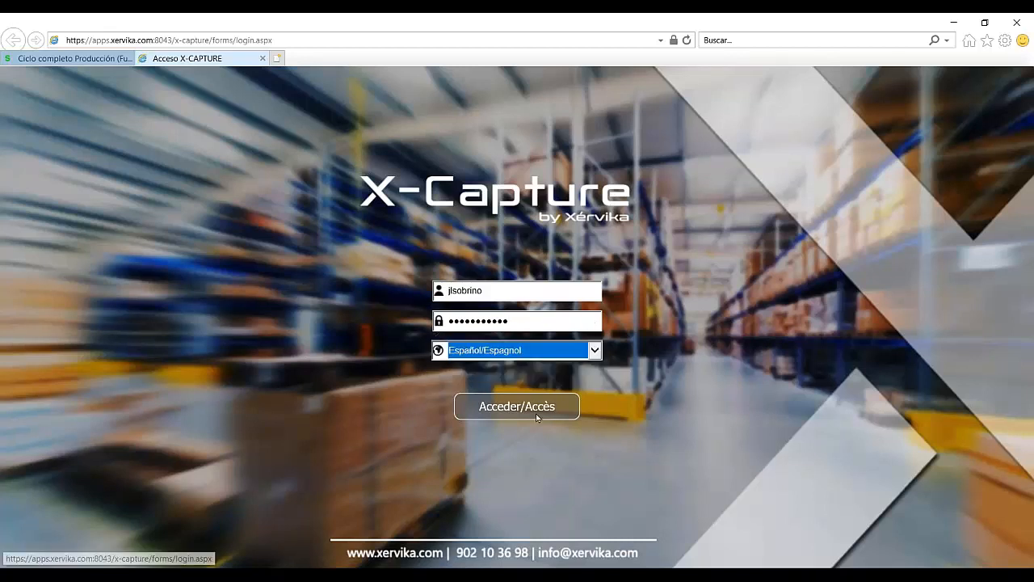
left_click(534, 411)
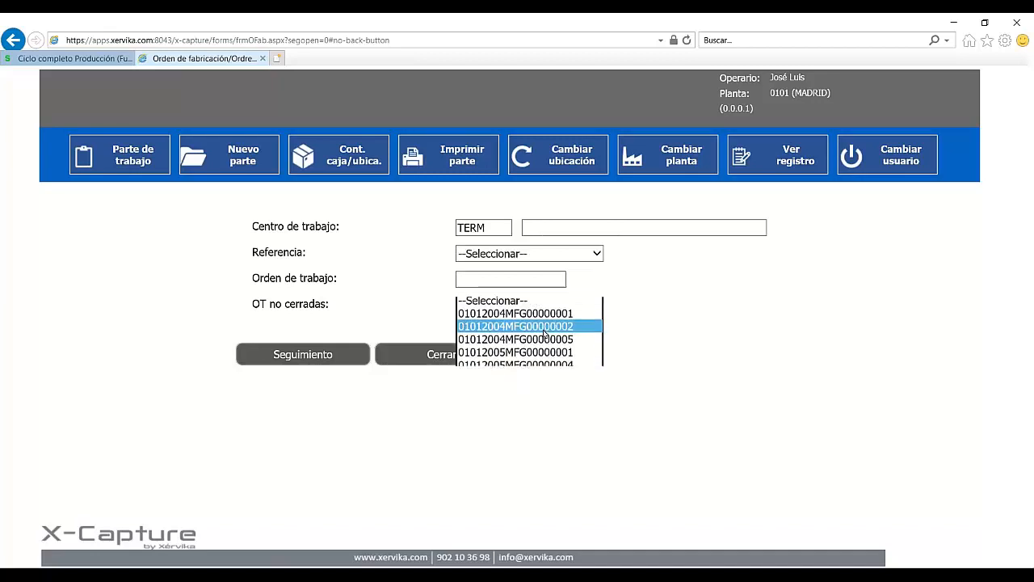
Step: Open tracking for work order 01012004MFG00000002, backing out of Crear SI and reselecting the order
left_click(546, 332)
left_click(289, 358)
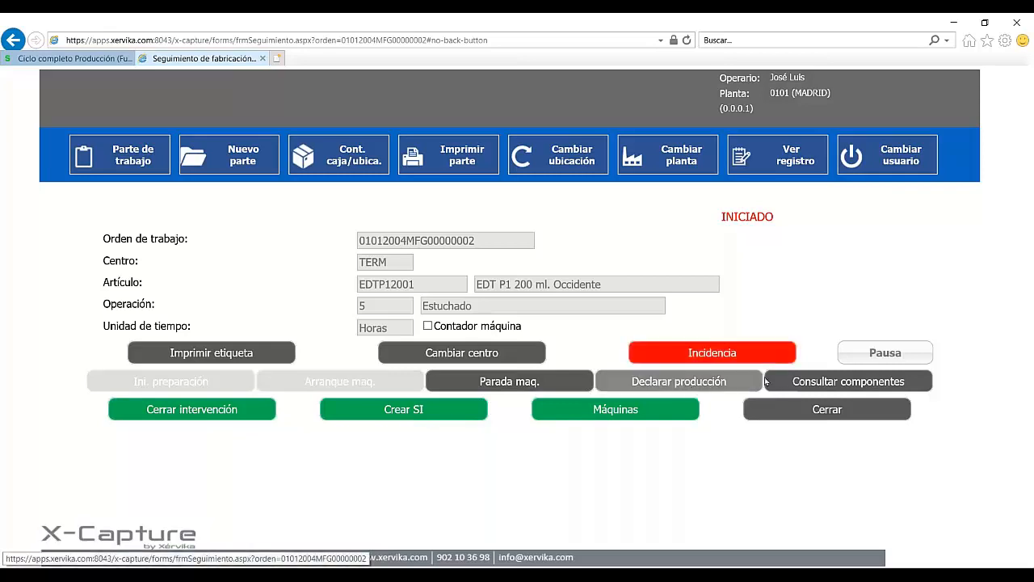
left_click(386, 411)
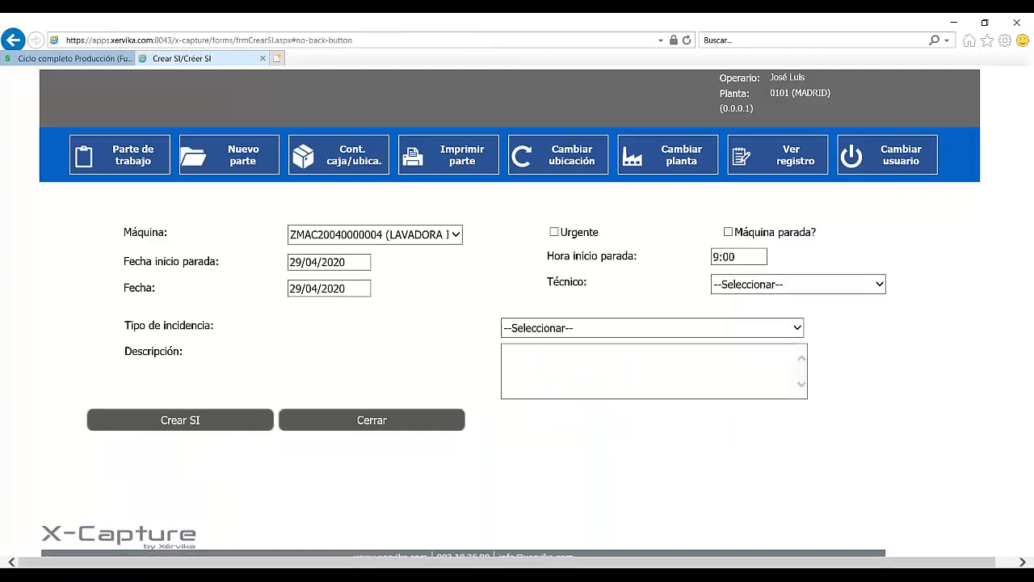
left_click(230, 156)
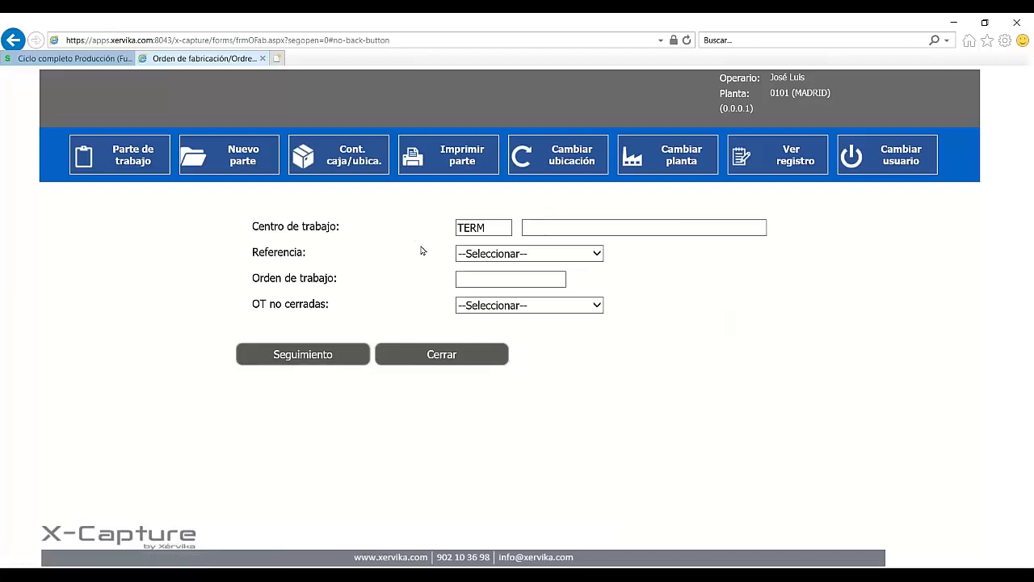
left_click(594, 311)
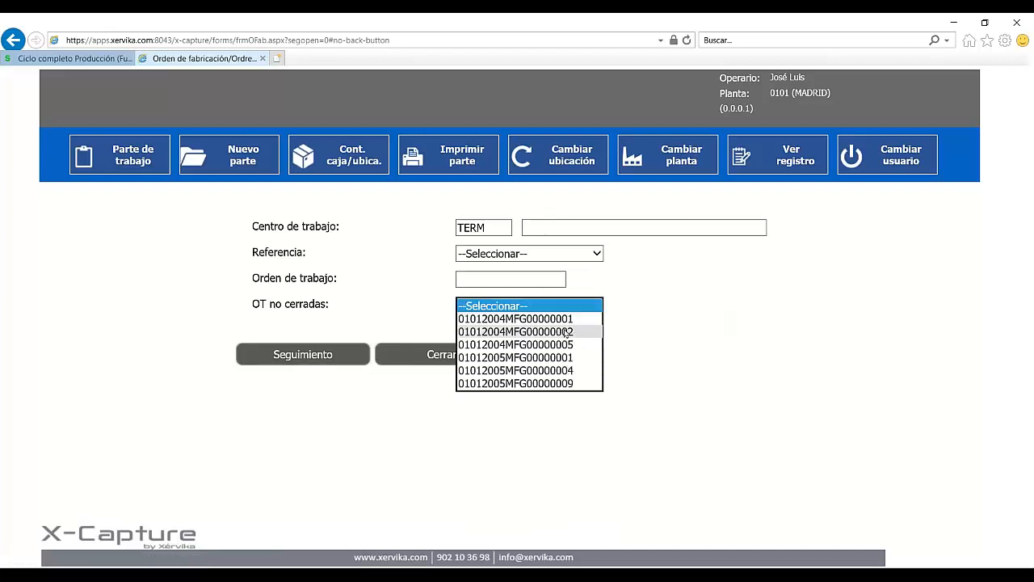
left_click(565, 329)
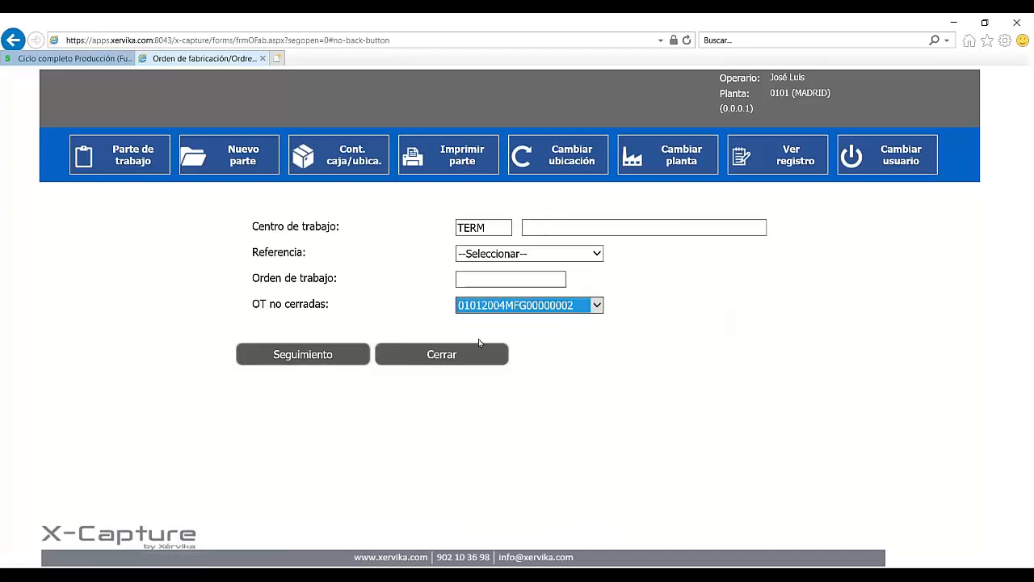
left_click(345, 357)
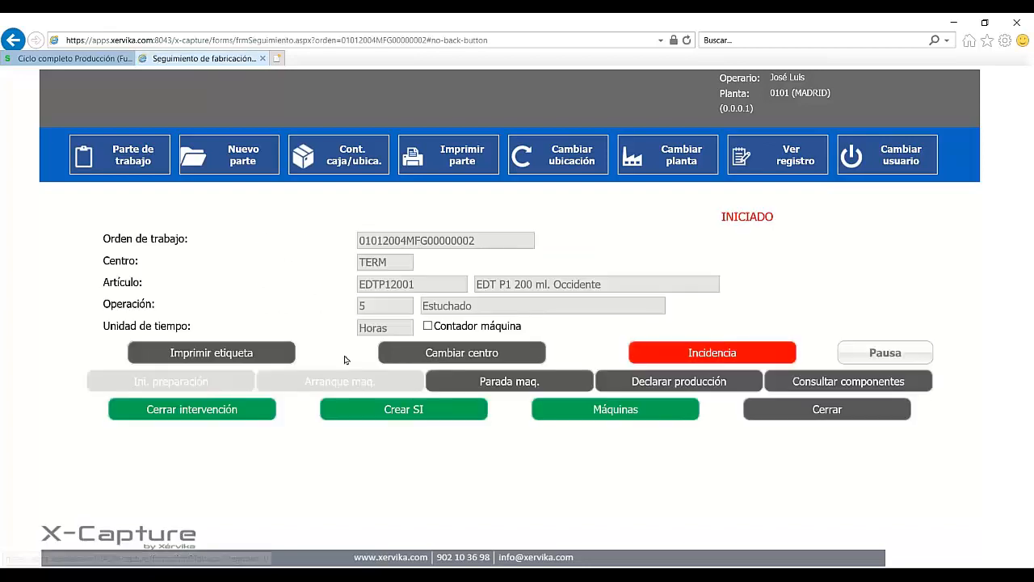
Step: Record 10 of the 100 pending units as done, in container 2000001, and save the declaration
left_click(698, 384)
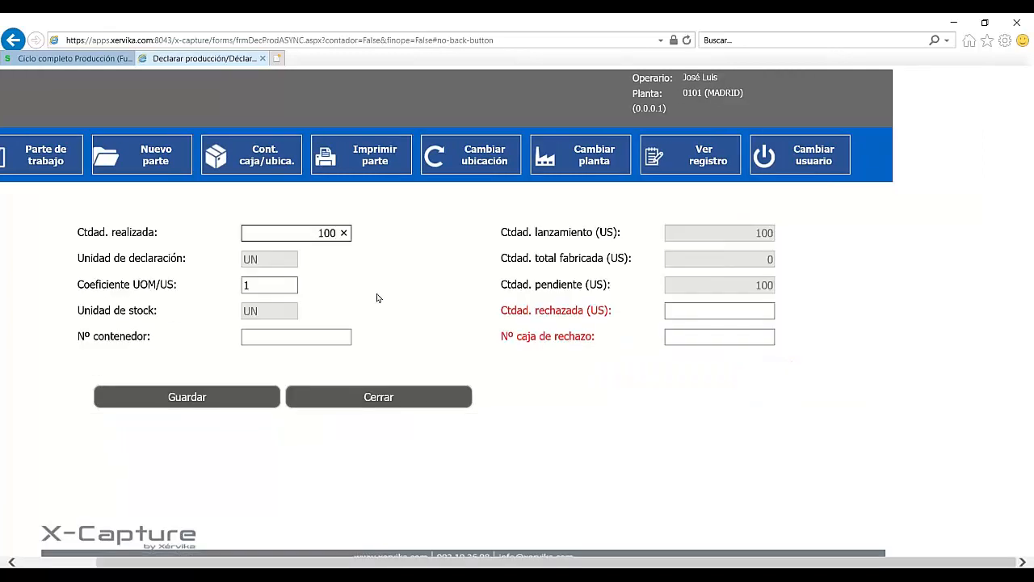
key("BackSpace")
key("Tab")
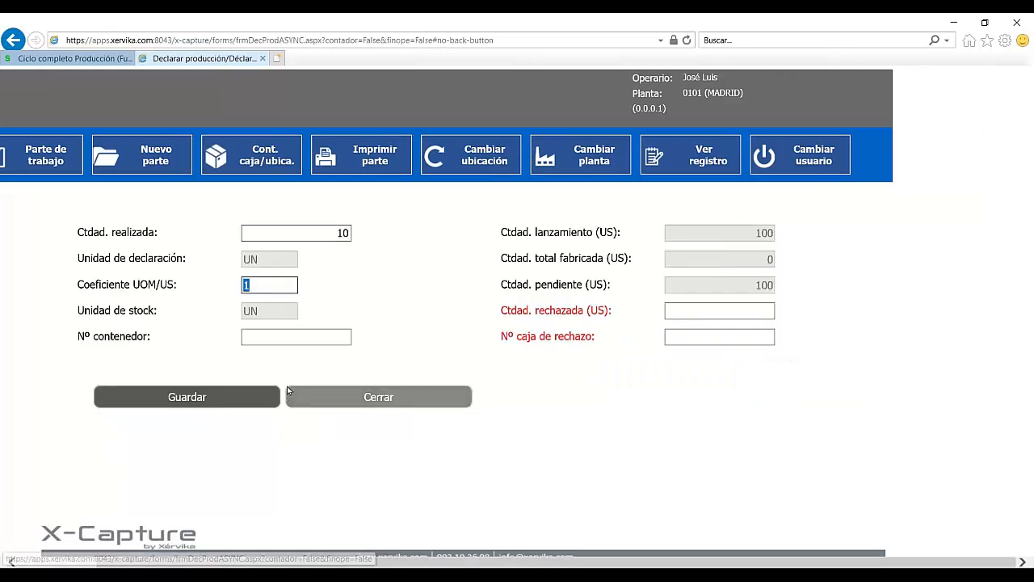
key("Tab")
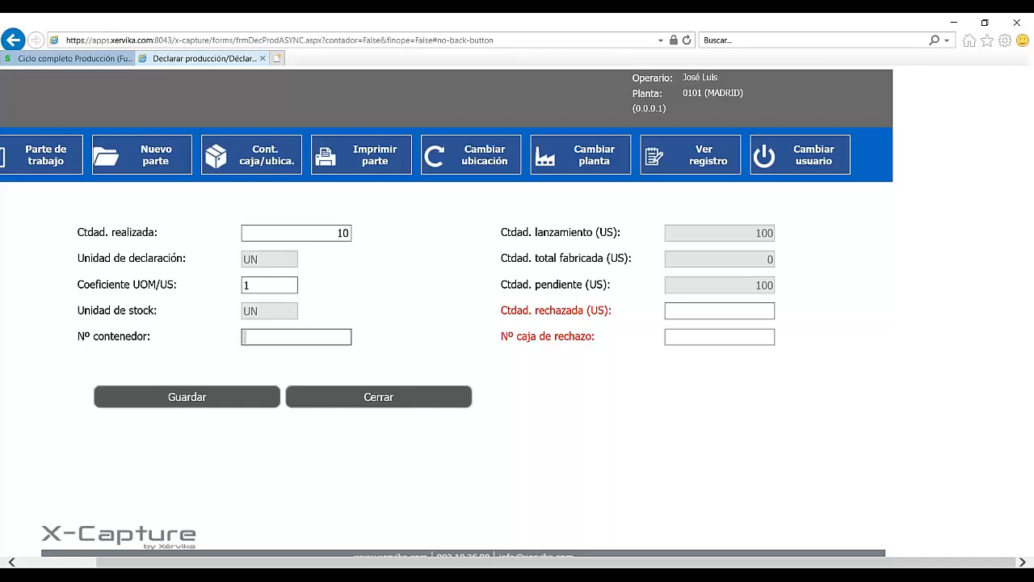
type("2000001")
key("Tab")
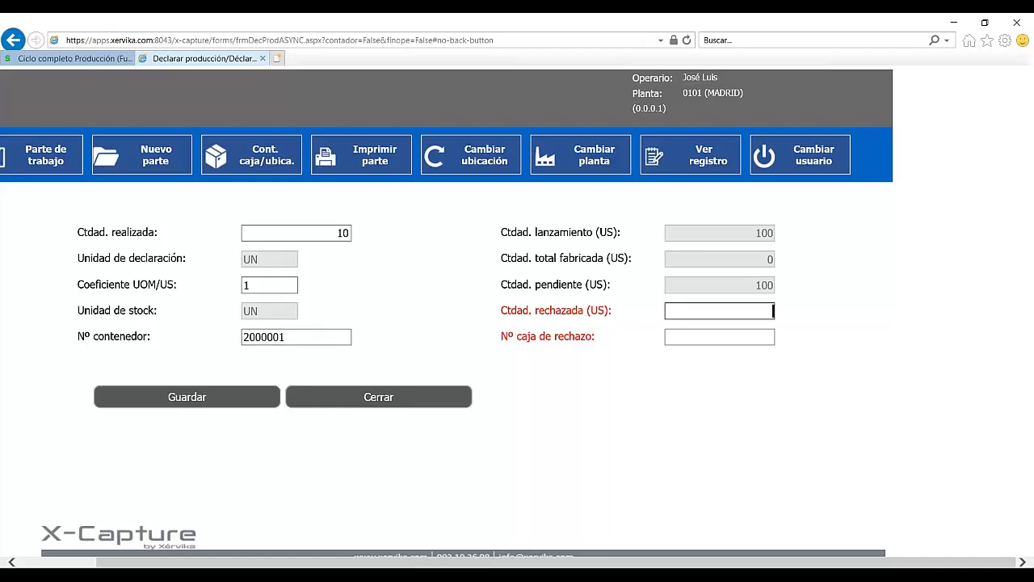
left_click(191, 397)
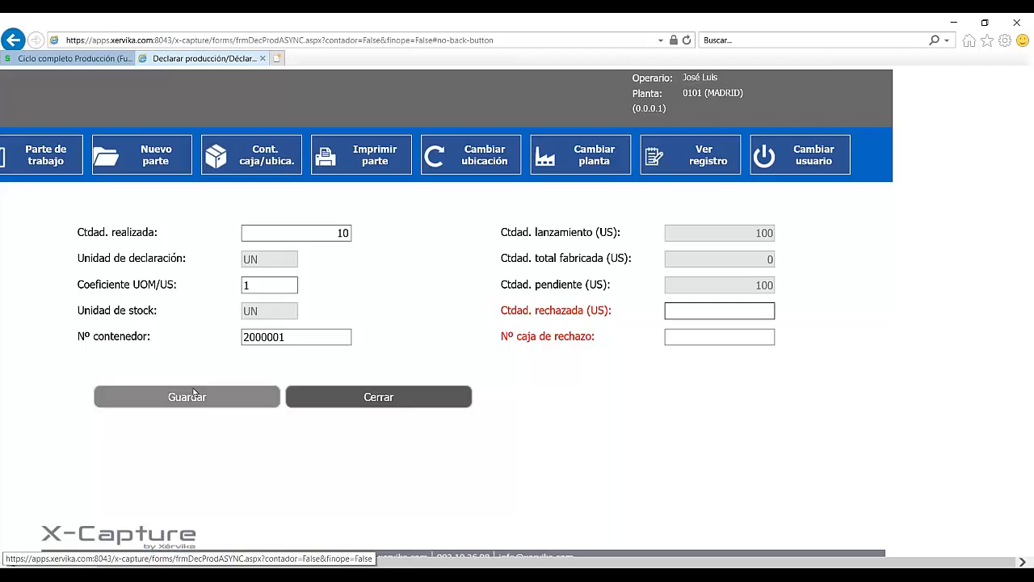
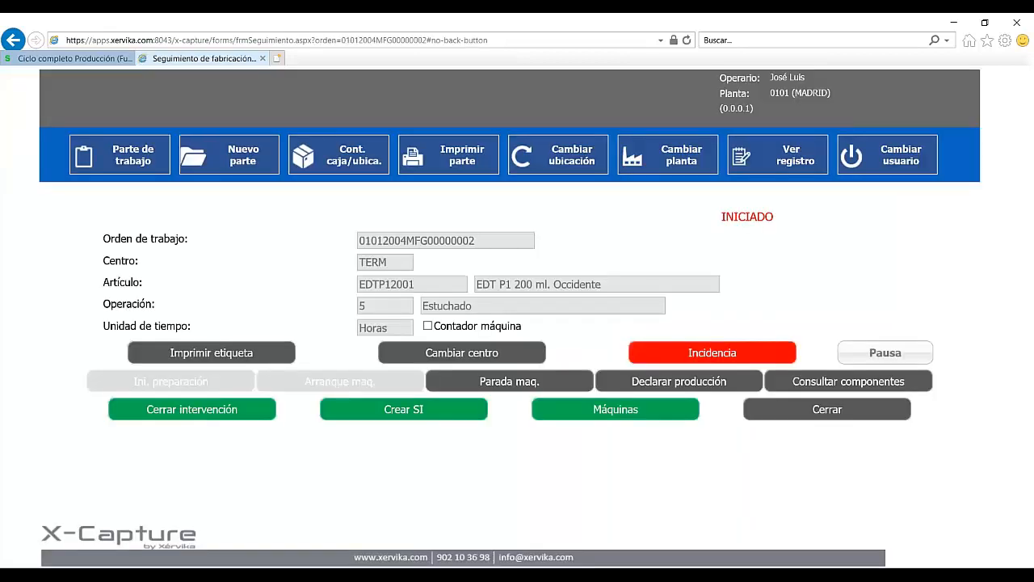
Step: Return to the Sage X3 tab showing Seguimiento completo tracking for plant 0101
left_click_drag(773, 154, 840, 169)
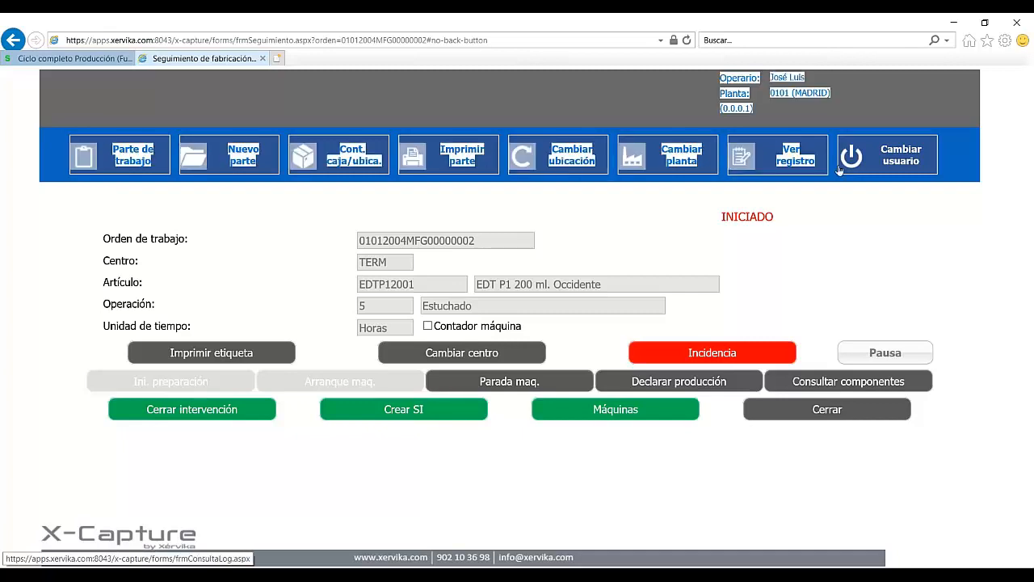
left_click(77, 60)
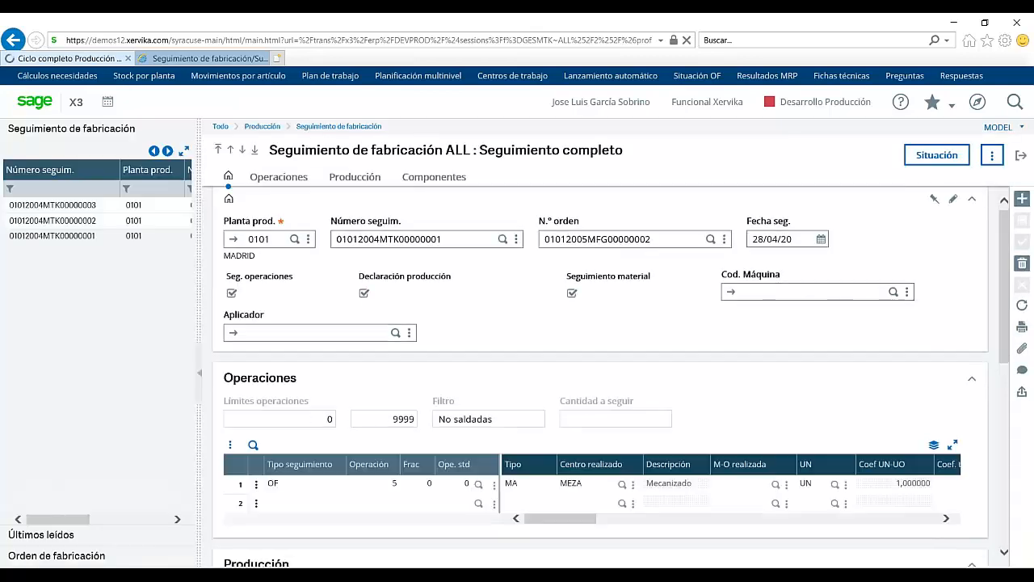
Step: Open production tracking 01012004MTK00000003 and scroll its Operaciones grid to the right
left_click(98, 208)
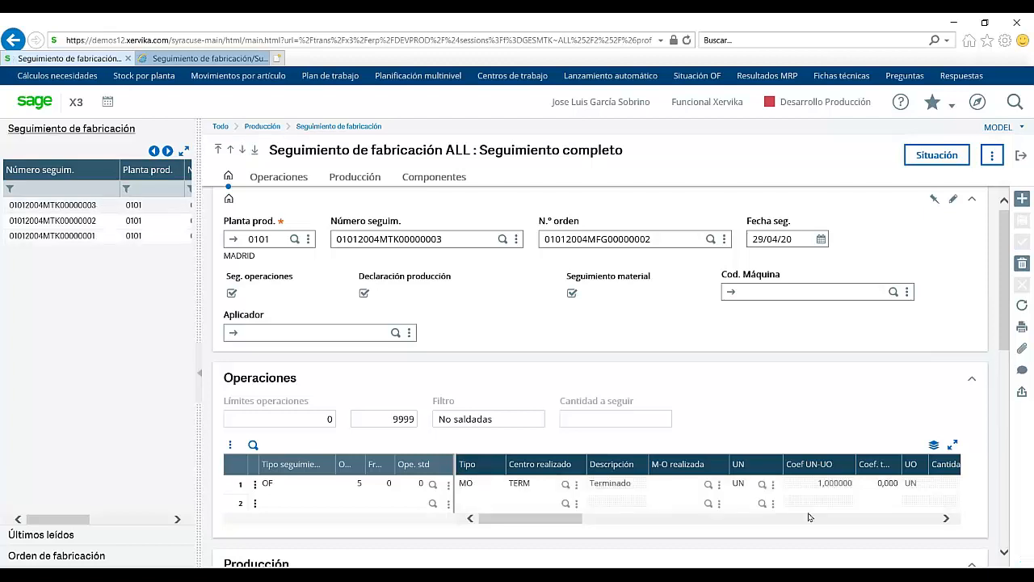
left_click(946, 519)
left_click(947, 518)
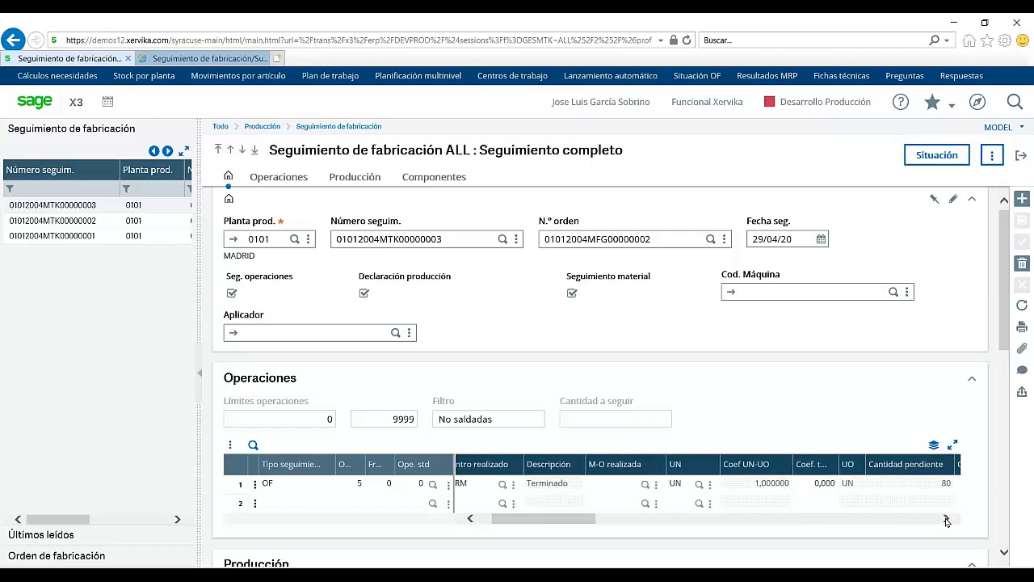
left_click(947, 518)
left_click(947, 519)
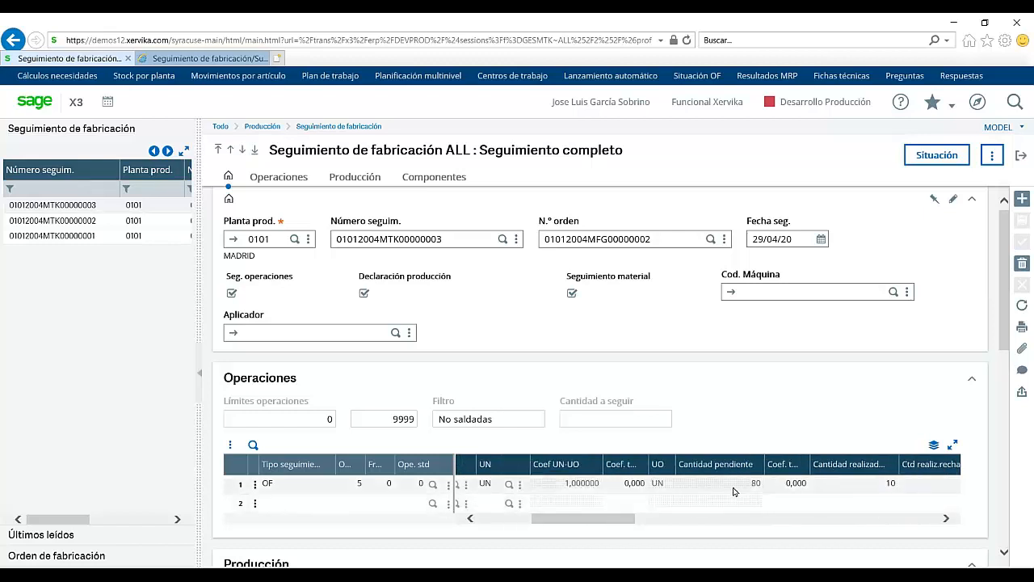
Step: Attempt to change operation 5's completed quantity of 10, dismiss the error, and close the tracking
left_click(854, 481)
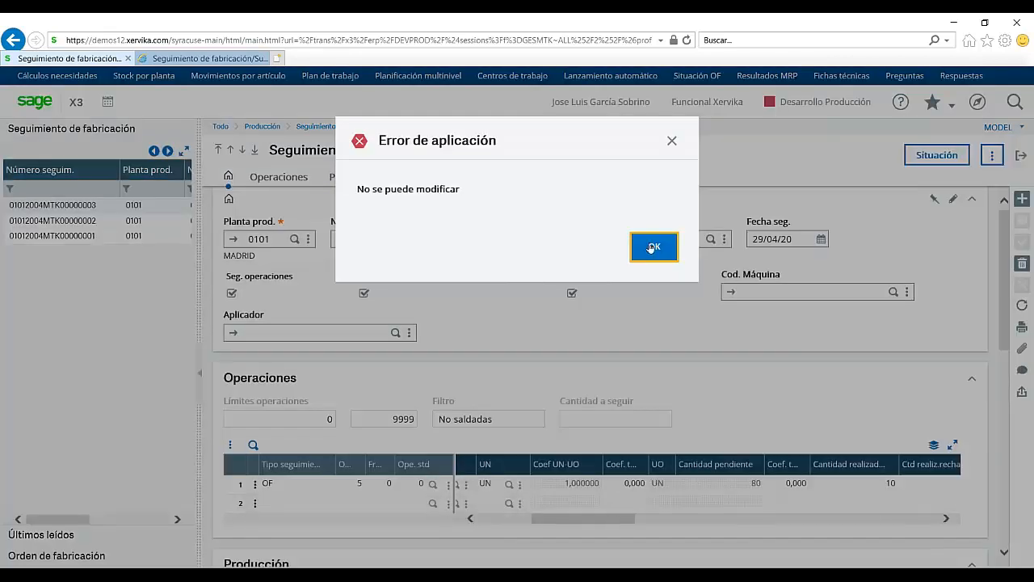
left_click(652, 248)
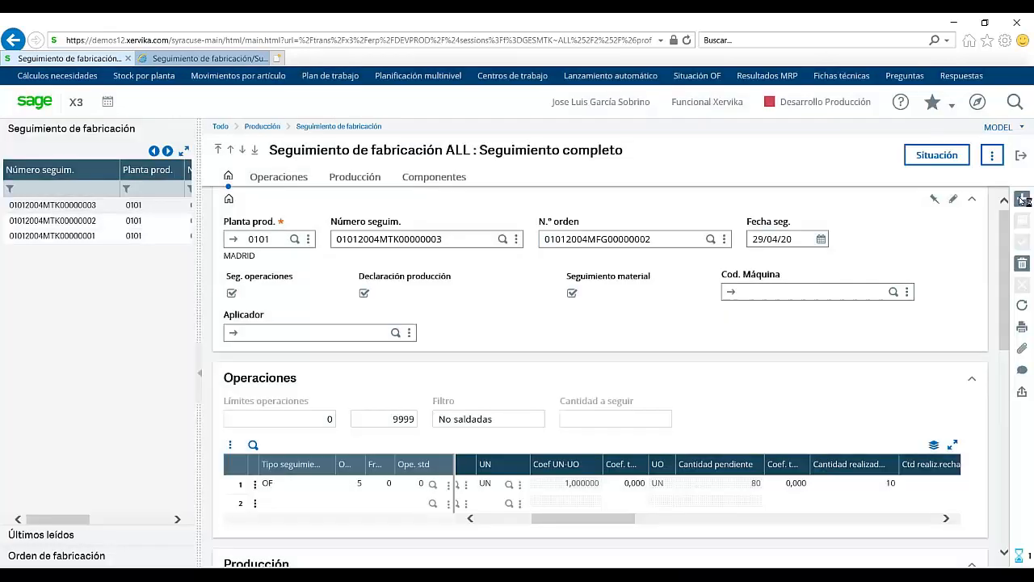
left_click(1022, 156)
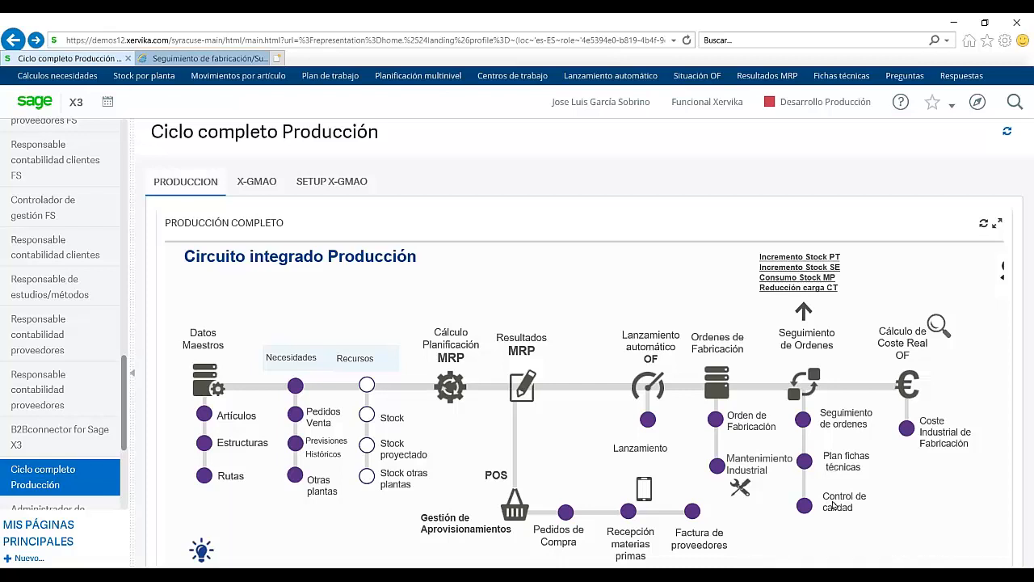
Step: Load the maintenance Planificador for plant 0101 from the Mantenimiento Industrial circuit
left_click(719, 468)
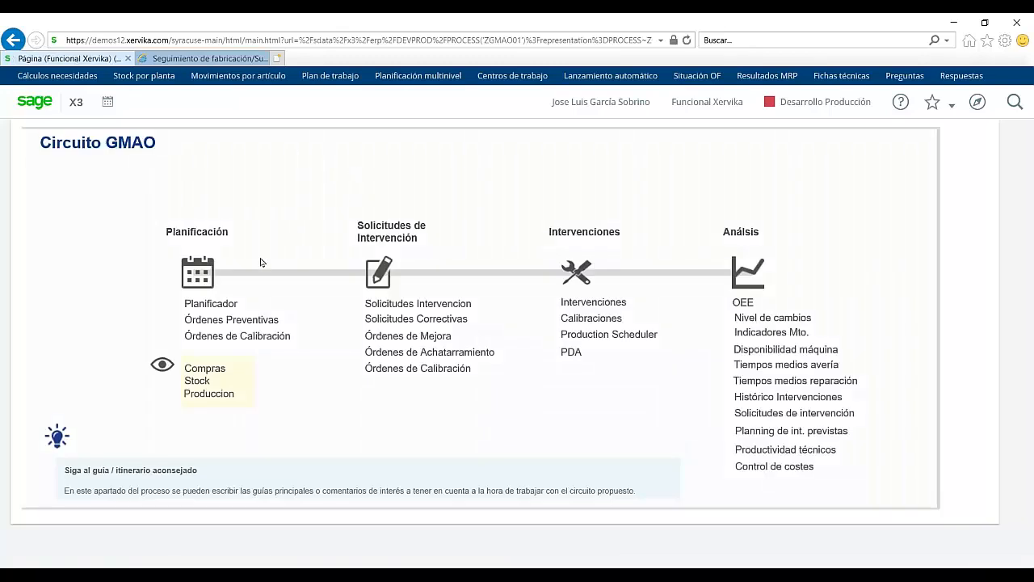
left_click(223, 307)
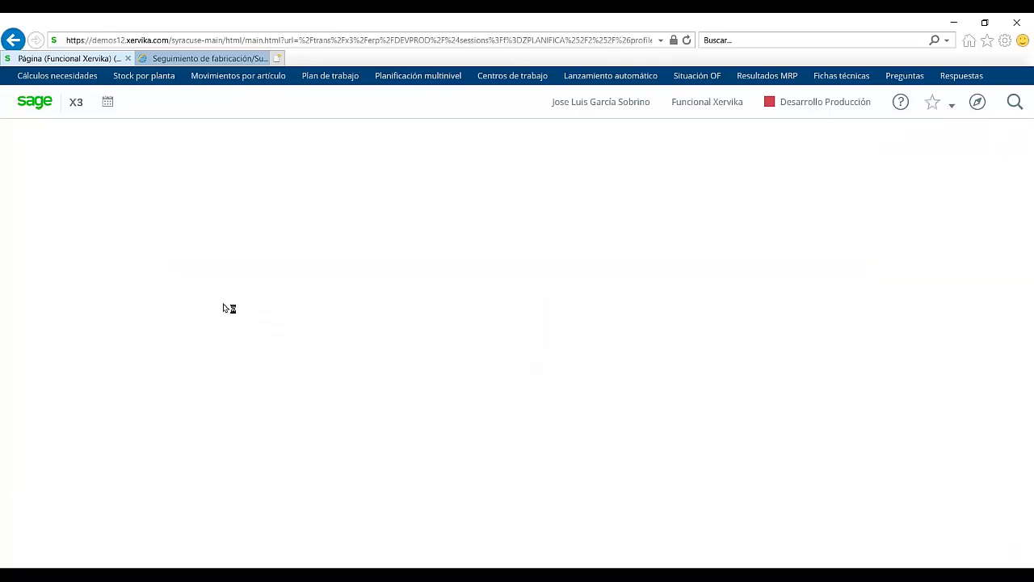
type("0101")
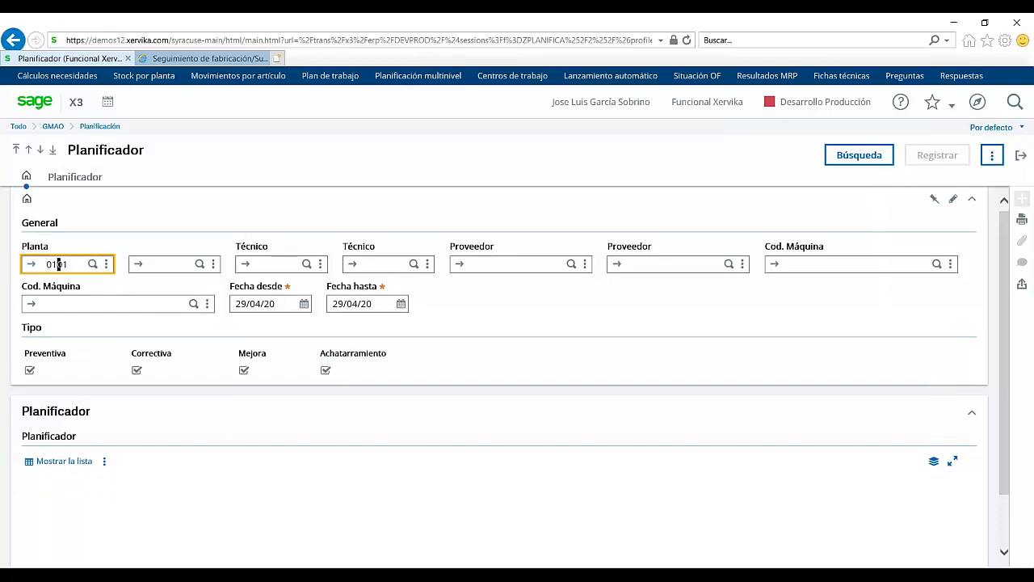
key("Tab")
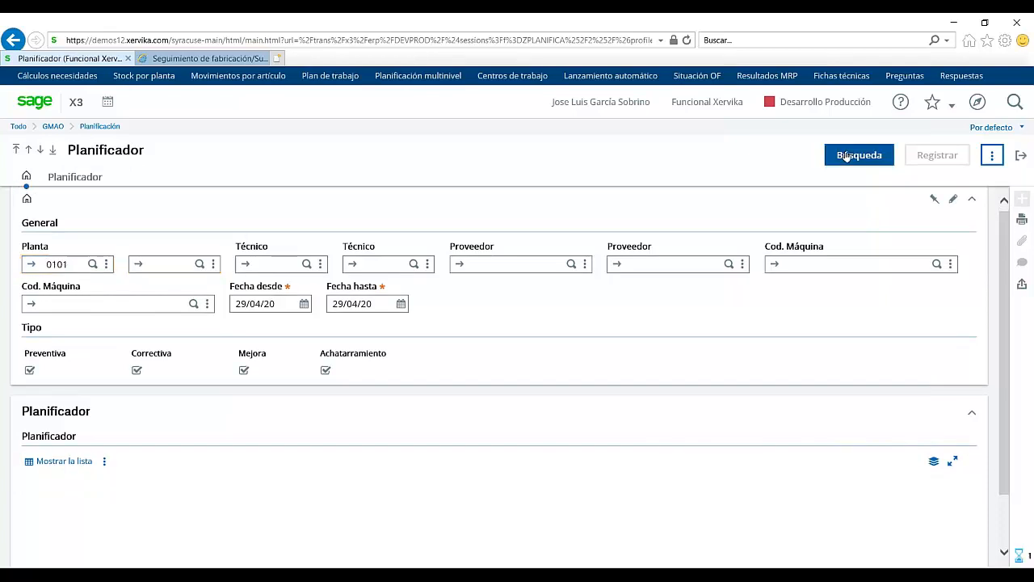
left_click(844, 155)
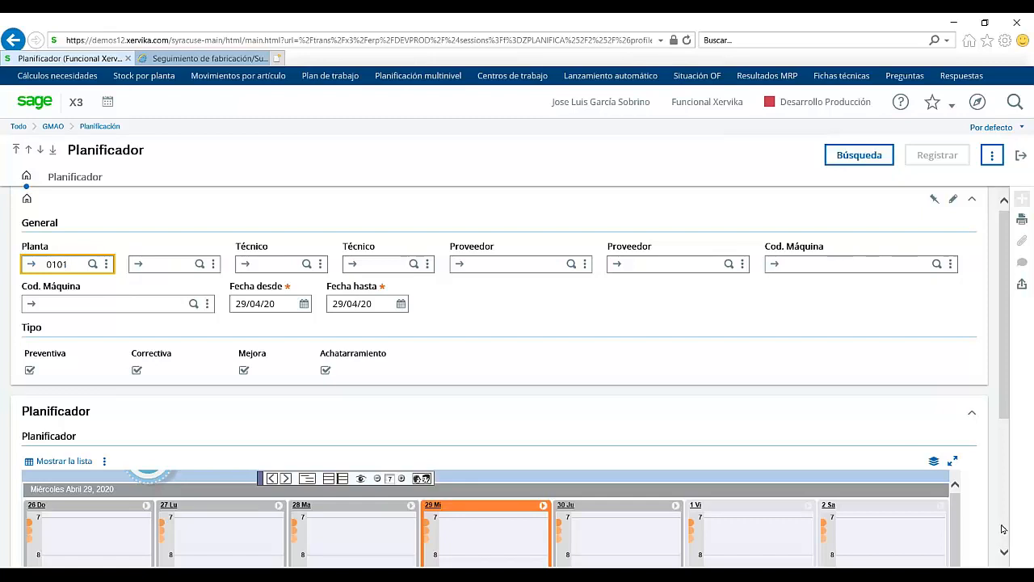
Step: Browse the planner calendar two weeks ahead and back to the April 22 week, then close it
scroll(1001, 529, "down", 1)
scroll(1002, 529, "down", 3)
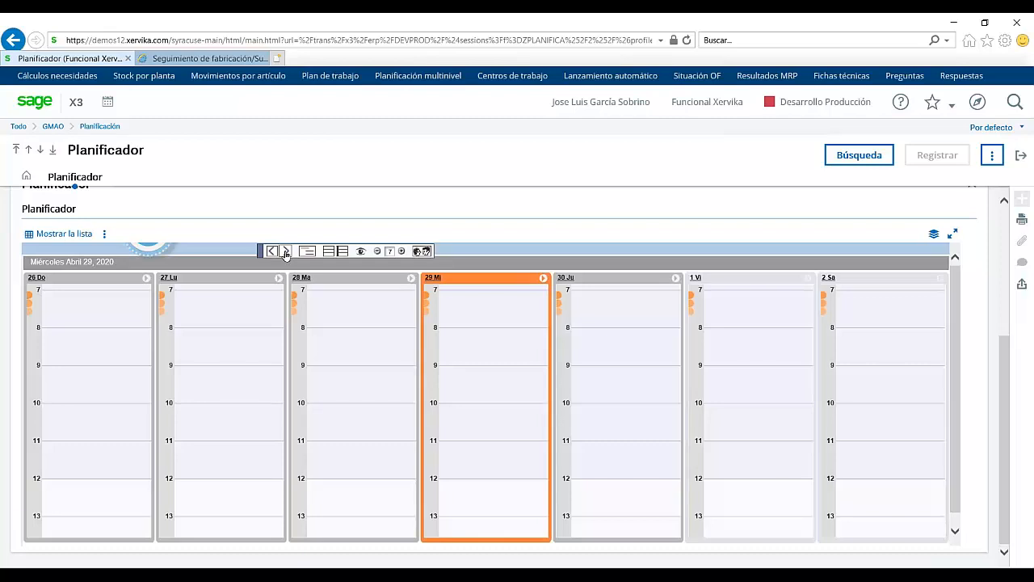
left_click(285, 251)
left_click(285, 251)
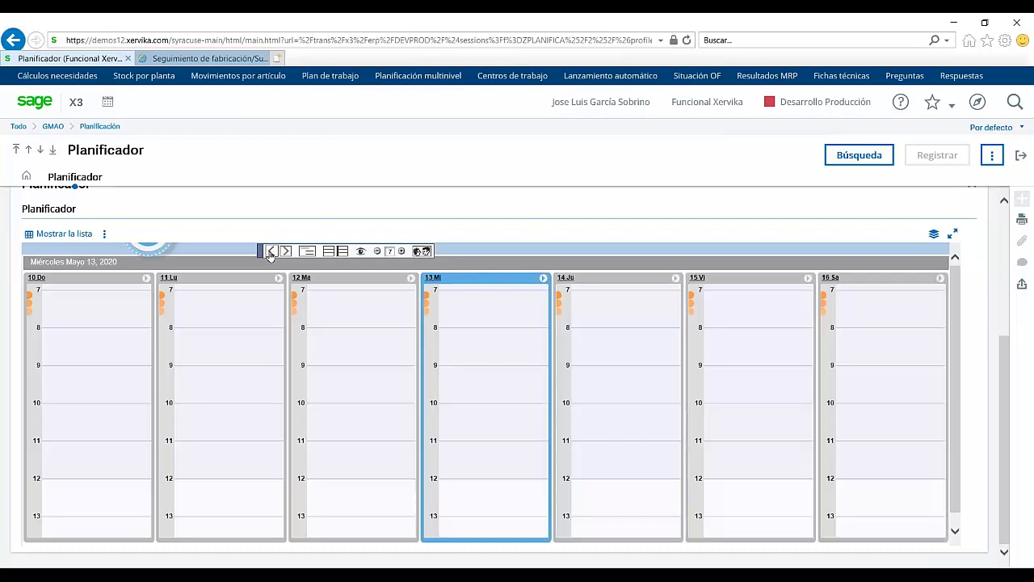
left_click(270, 253)
left_click(271, 252)
left_click(270, 251)
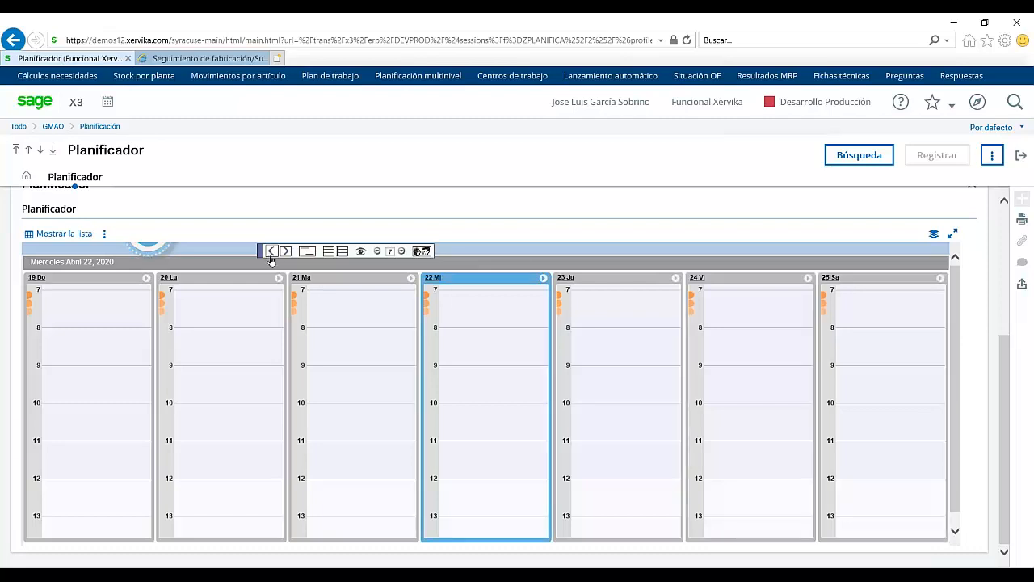
left_click(1021, 156)
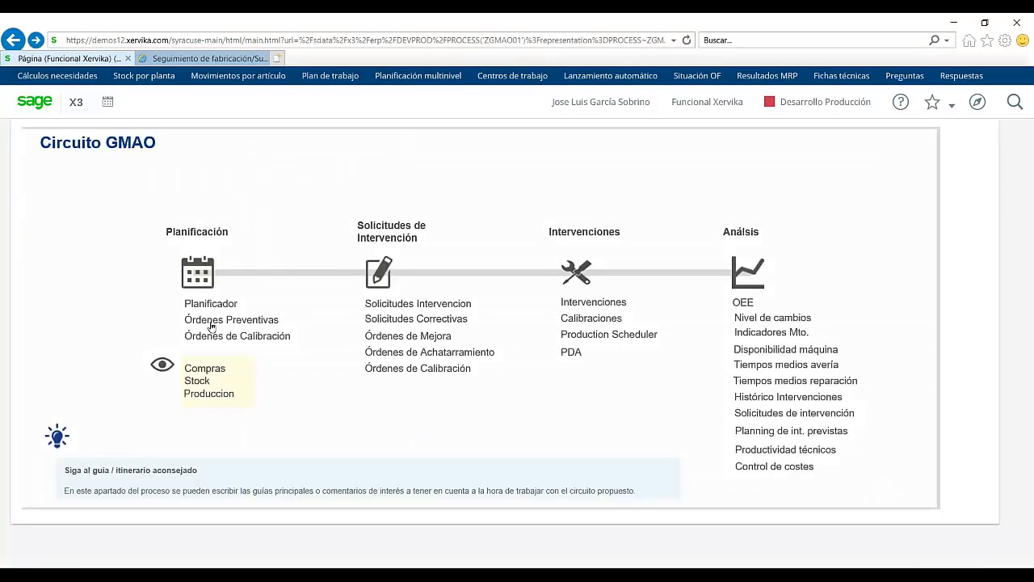
Step: Set the preventive order generation end date to 30/06/20 and run it, dismissing the missing-machine error
left_click(211, 323)
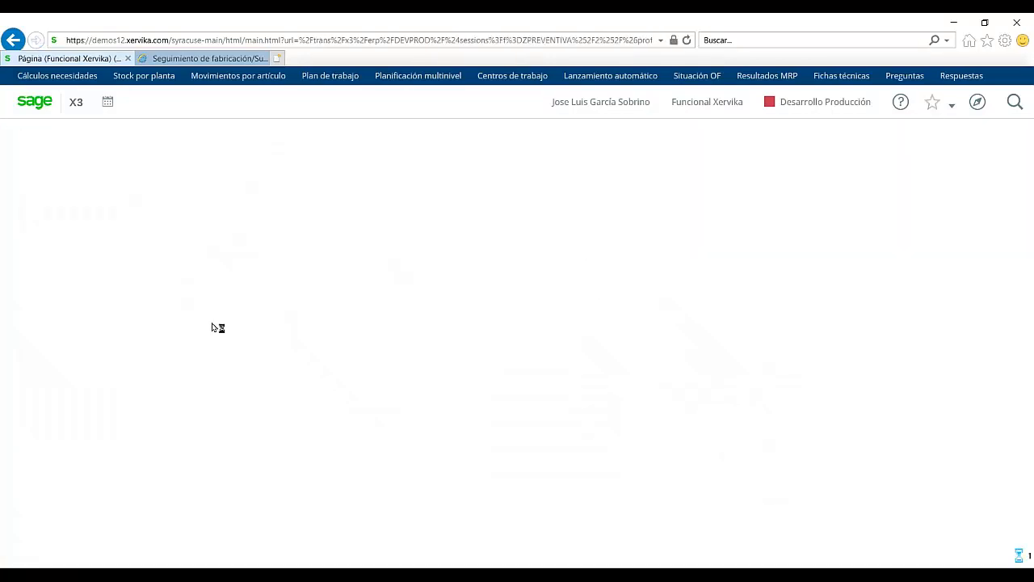
key("Tab")
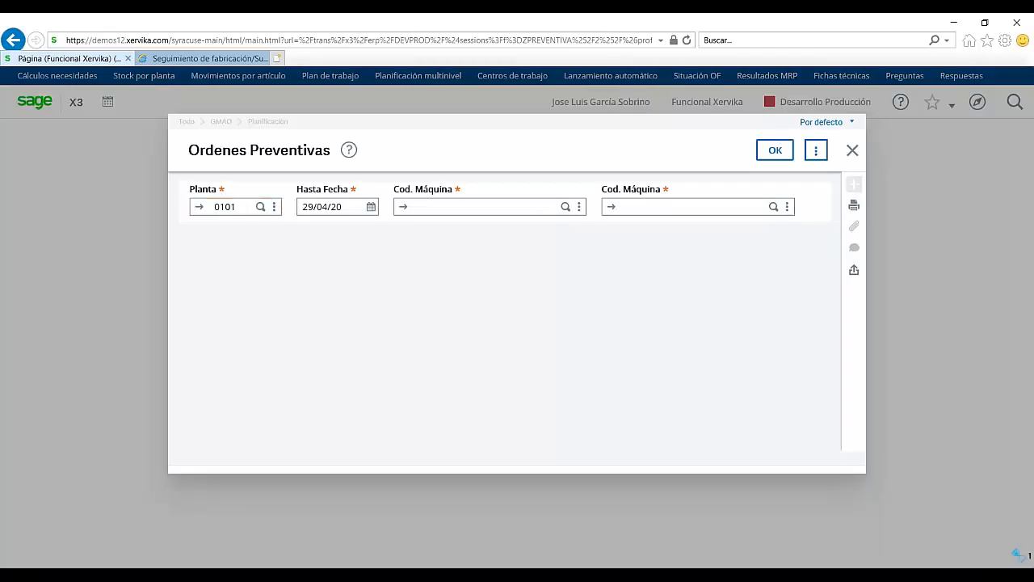
type("300620")
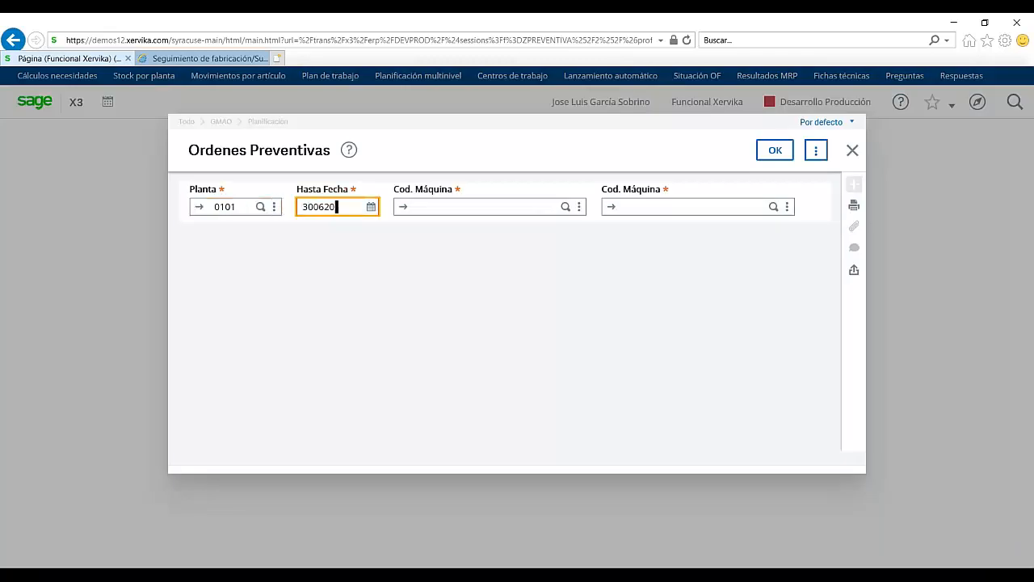
key("Tab")
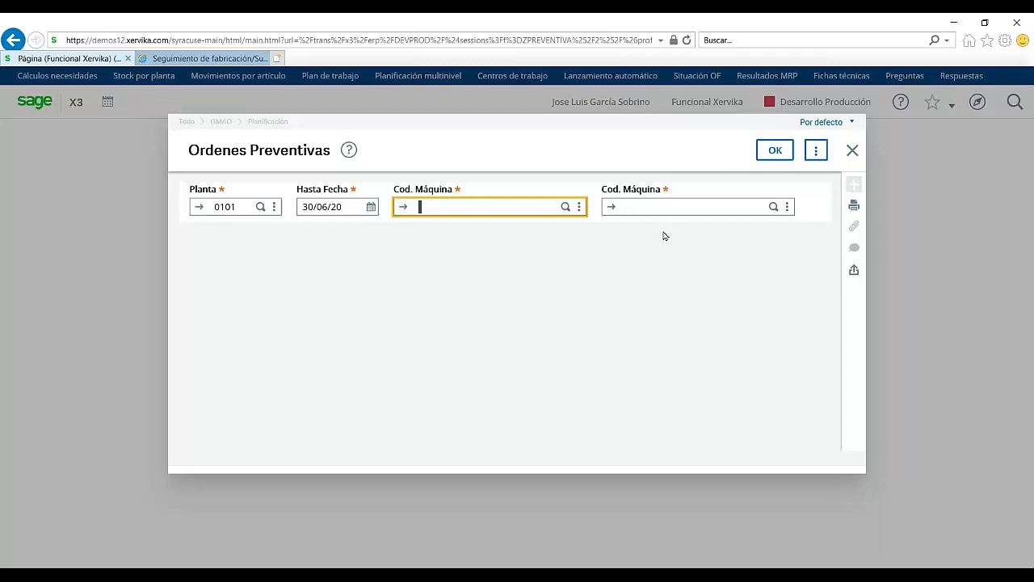
left_click(768, 153)
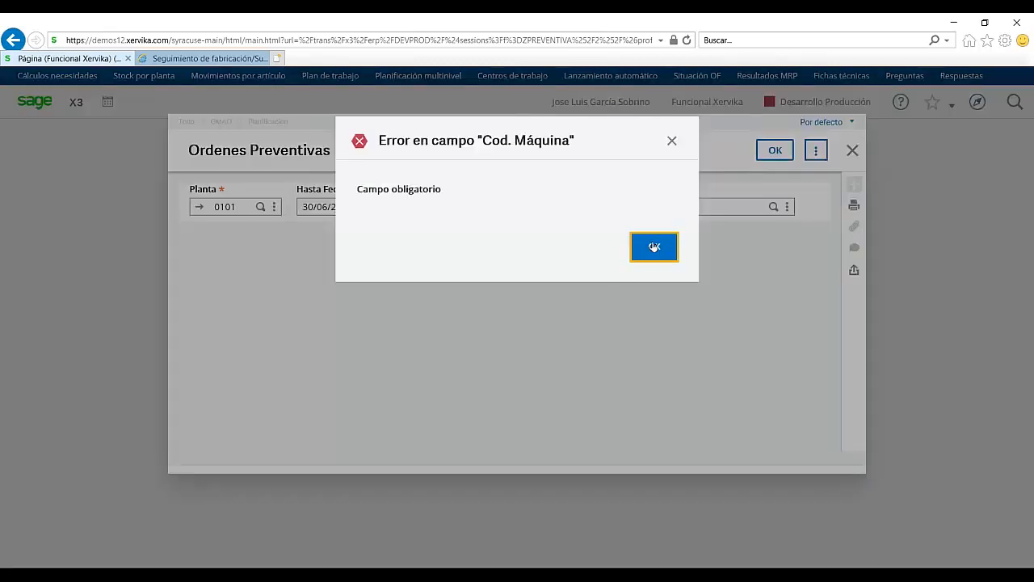
left_click(654, 247)
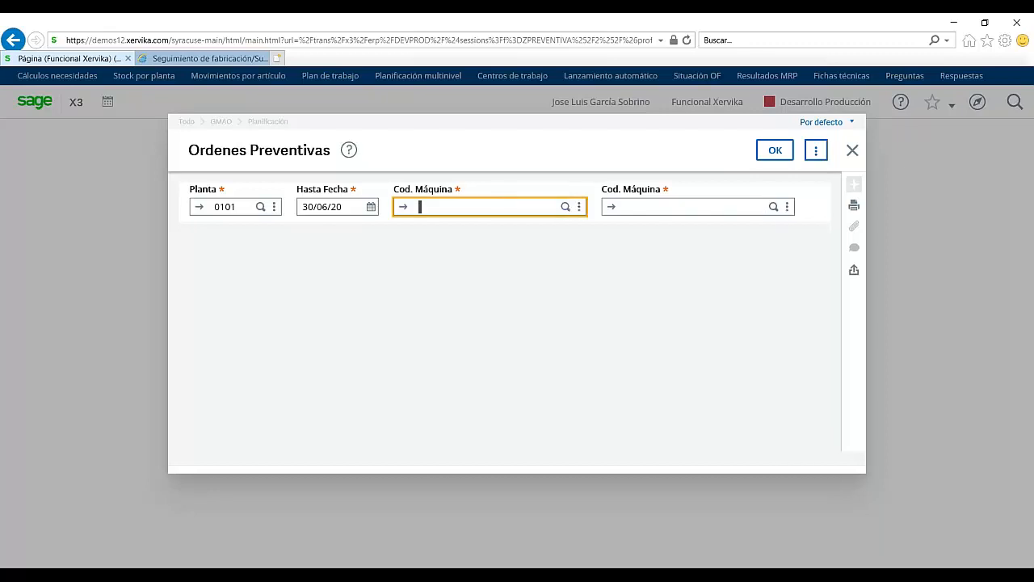
left_click(566, 208)
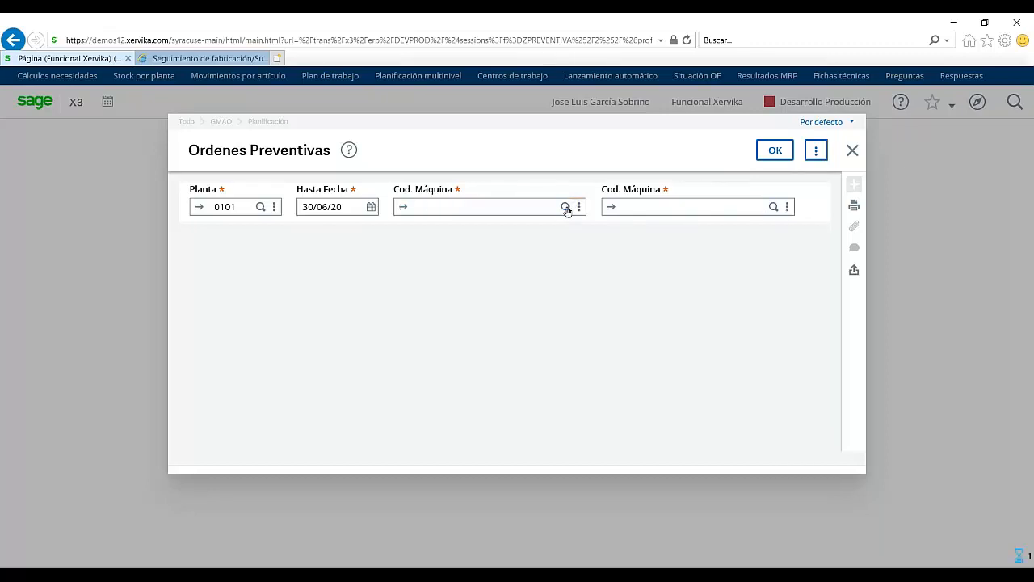
left_click(257, 232)
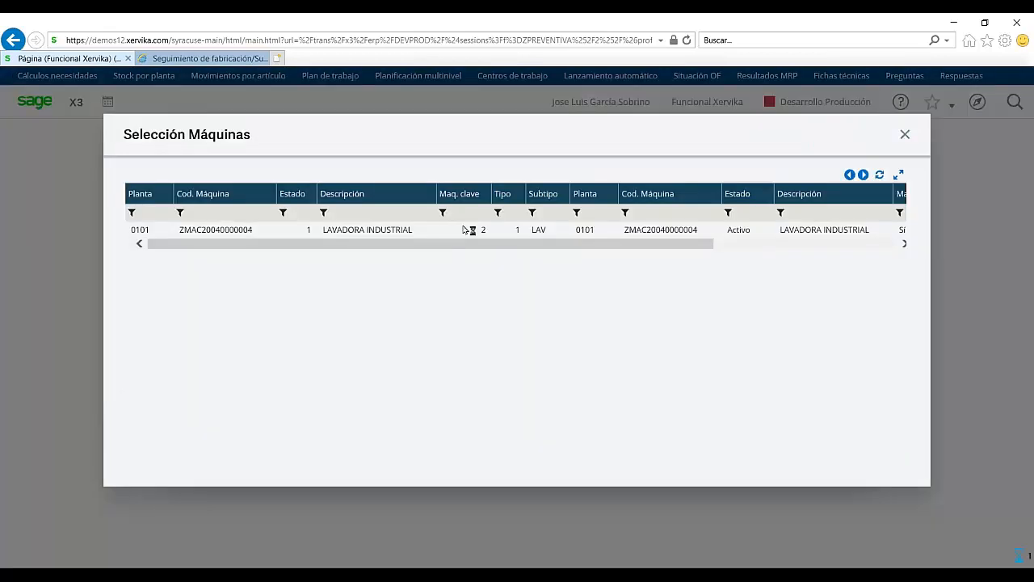
left_click(470, 231)
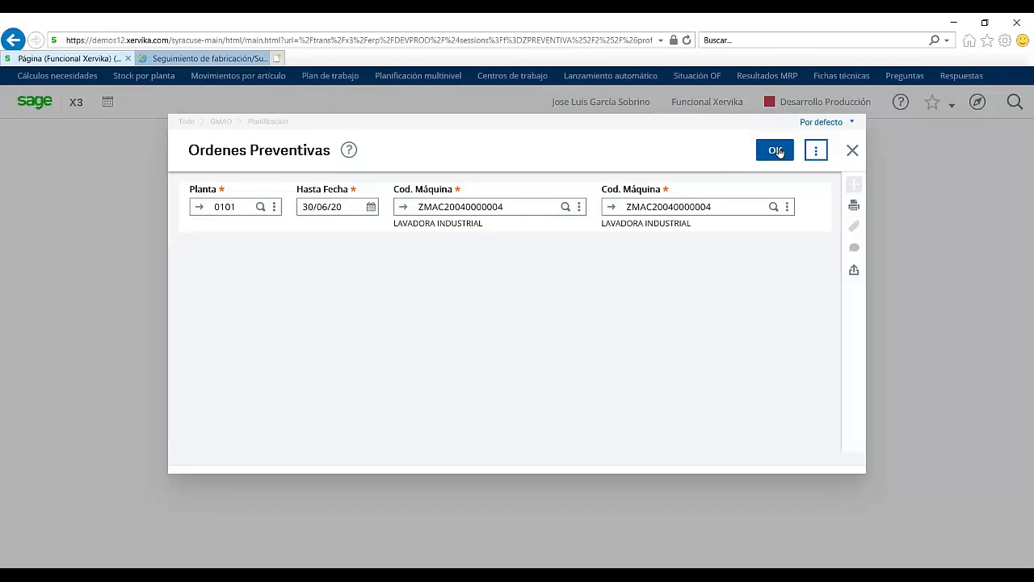
left_click(775, 151)
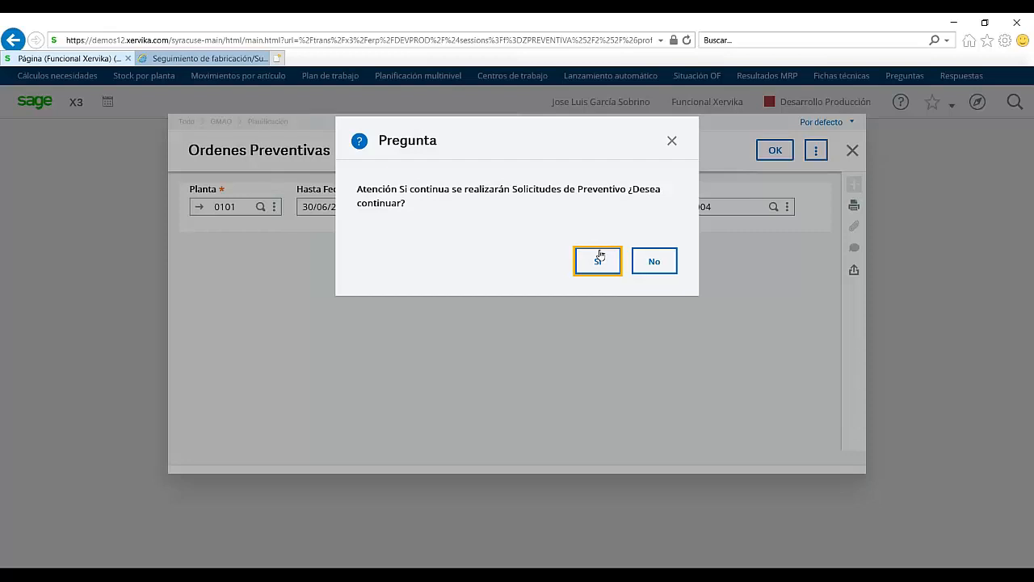
left_click(599, 258)
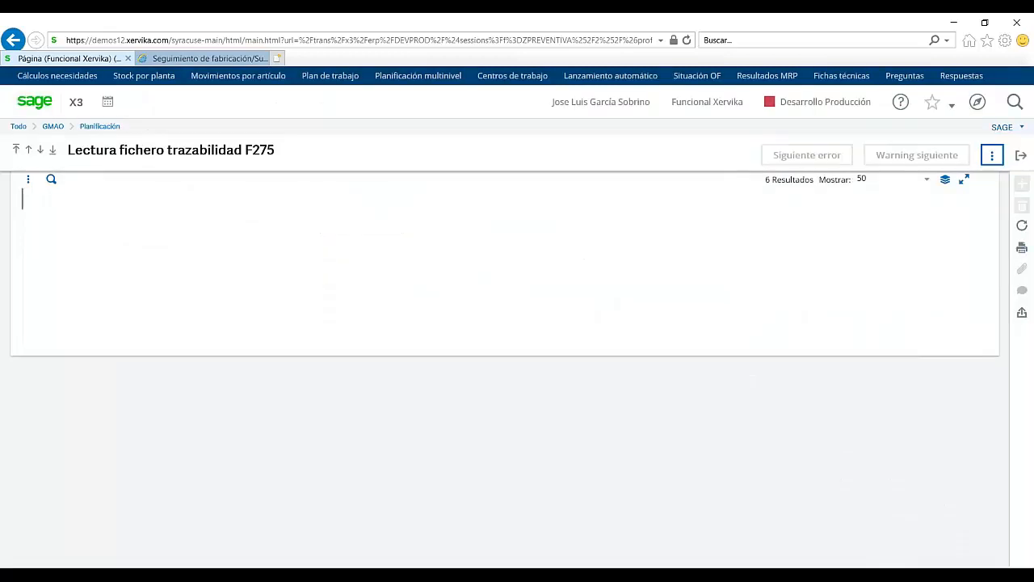
Step: Close the preventive-generation trace log
left_click(1021, 158)
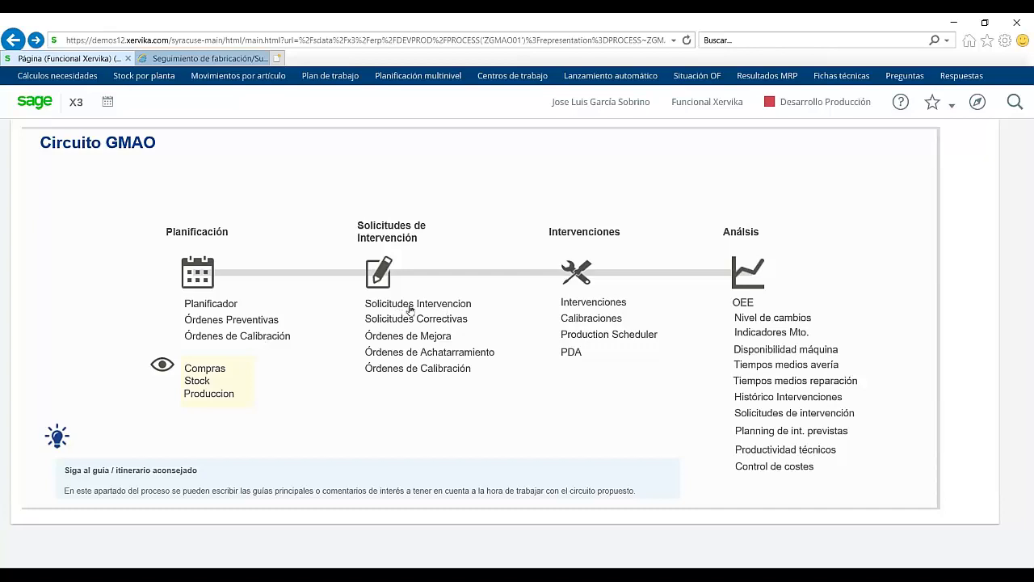
Step: Check Solicitudes Intervencion and Calibraciones without choosing a transaction, then launch the PDA portal in a new tab
left_click(446, 307)
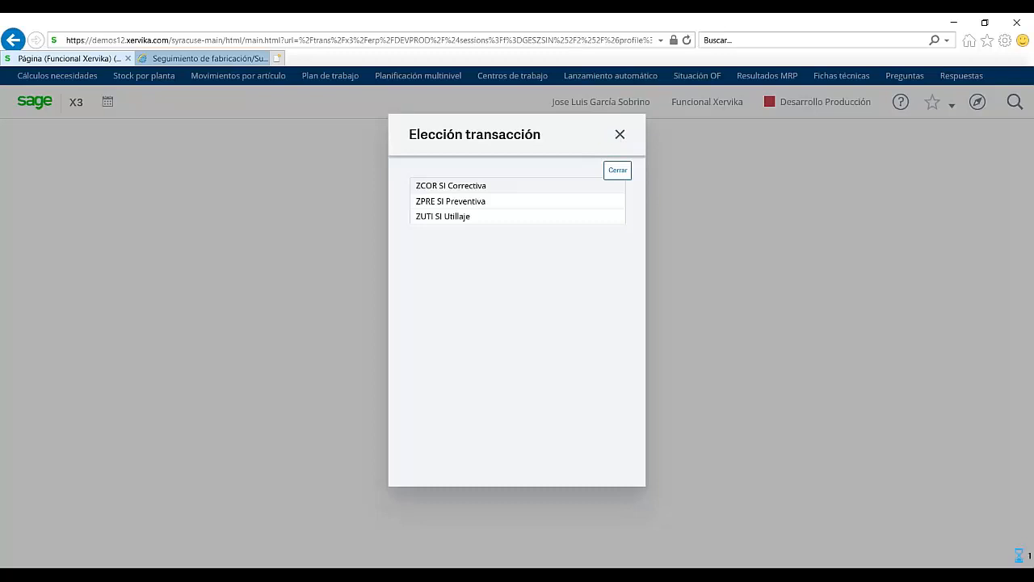
left_click(619, 134)
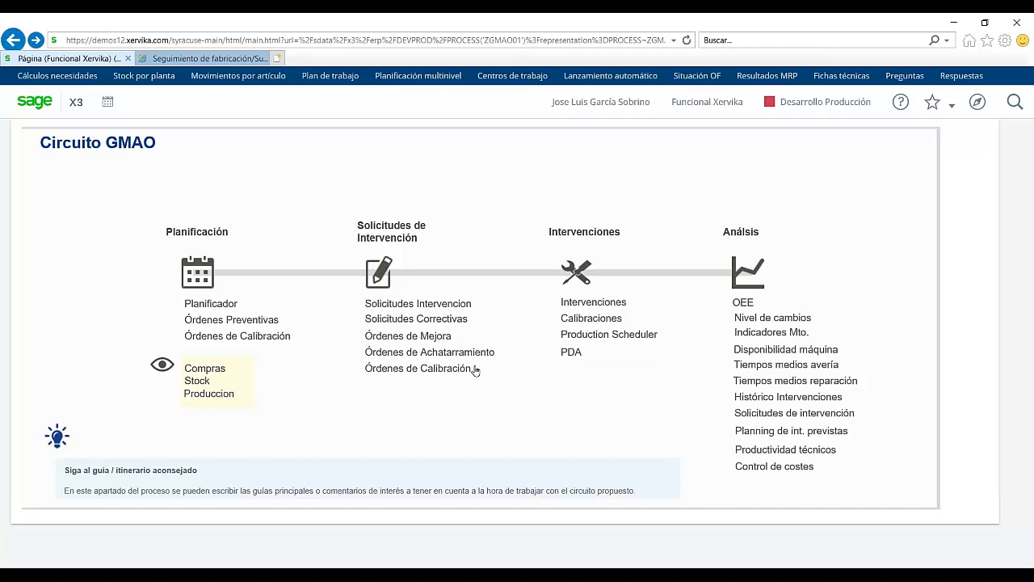
left_click(604, 319)
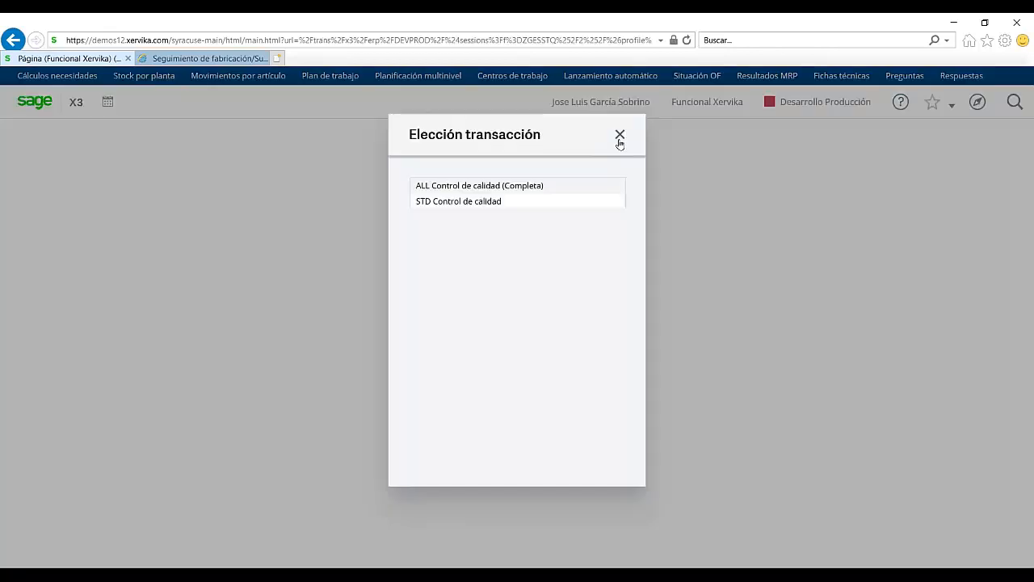
left_click(619, 136)
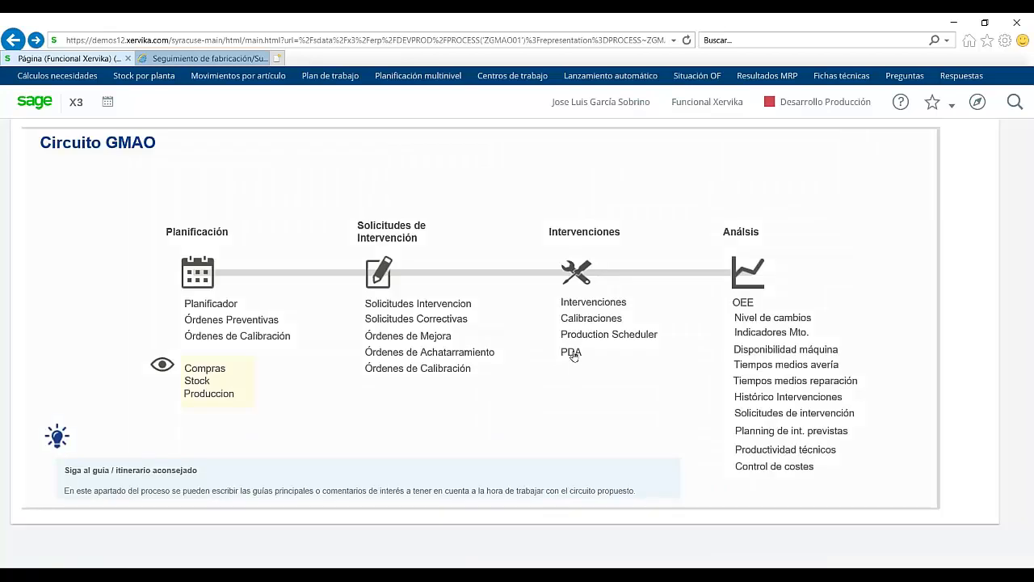
left_click(572, 353)
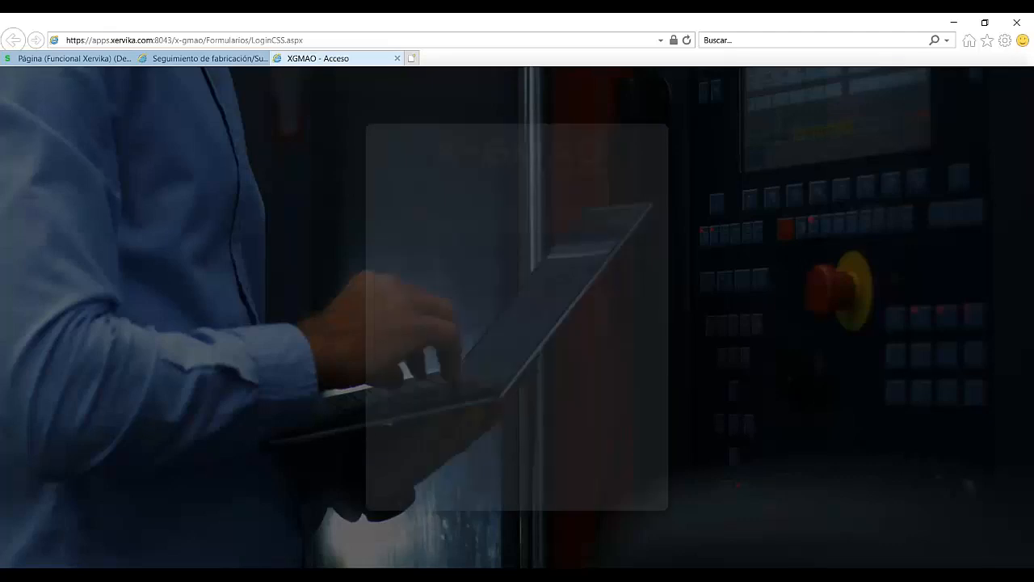
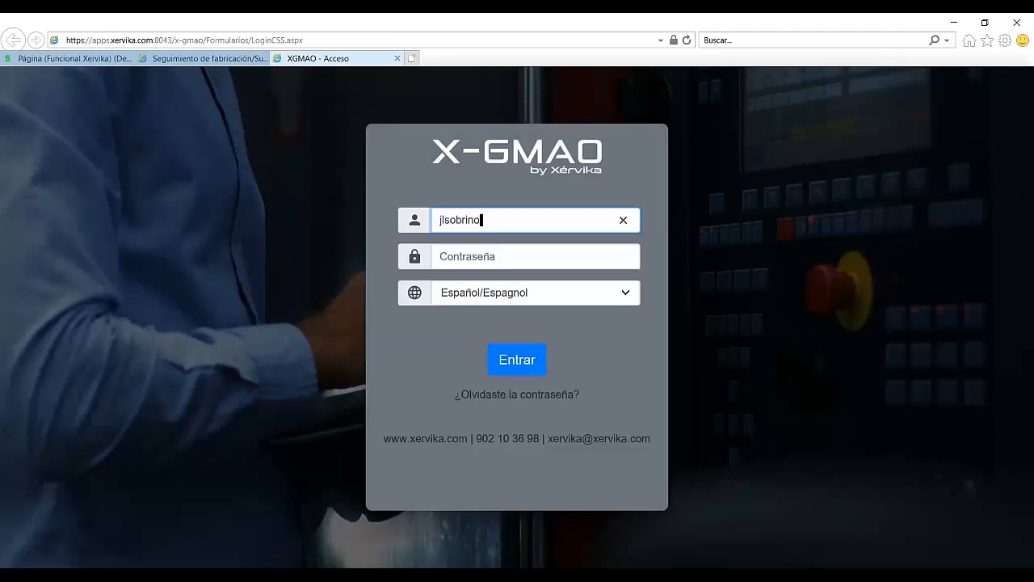
Step: Sign in to X-GMAO with the user's username and password, keeping Español as the language
key("Tab")
type("***********")
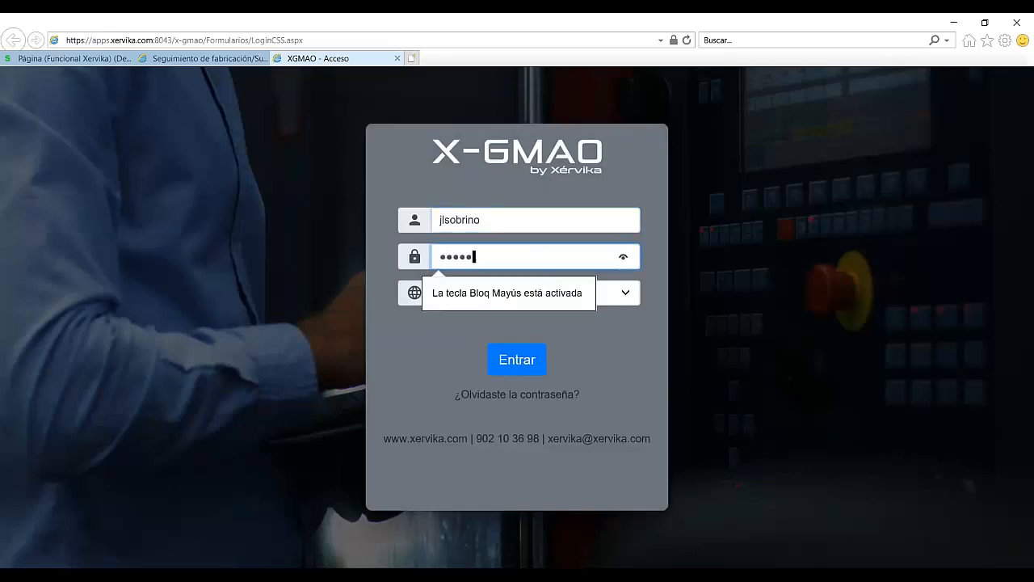
left_click(616, 294)
left_click(584, 294)
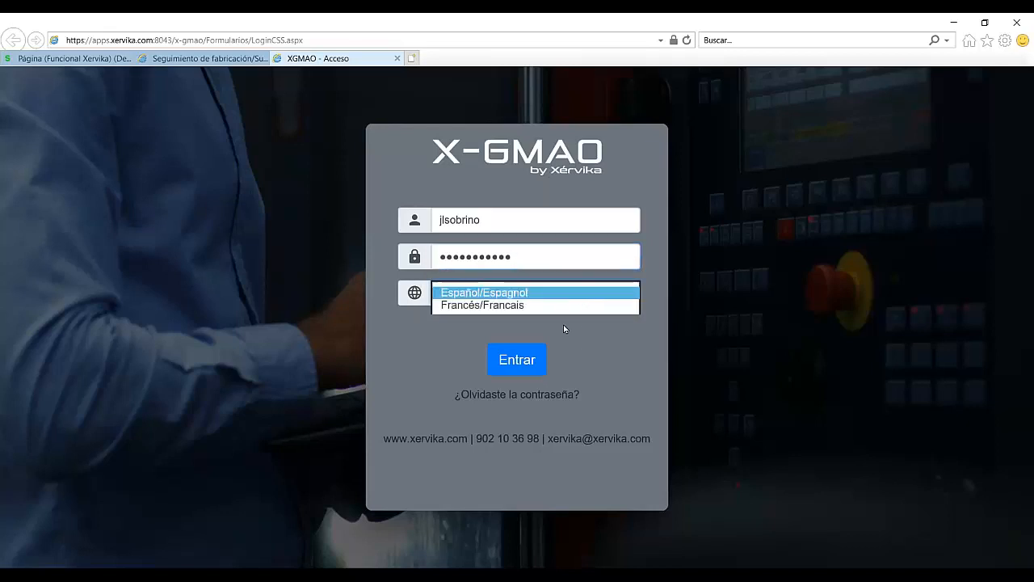
left_click(521, 365)
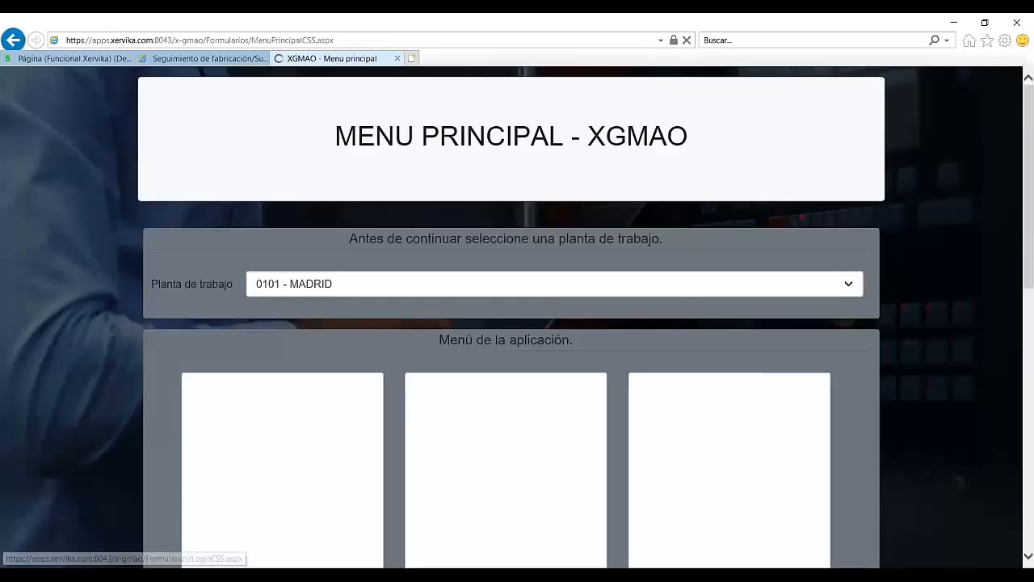
Step: Browse the X-GMAO main menu for plant 0101 - MADRID, then return to the Sage X3 tab
left_click(985, 24)
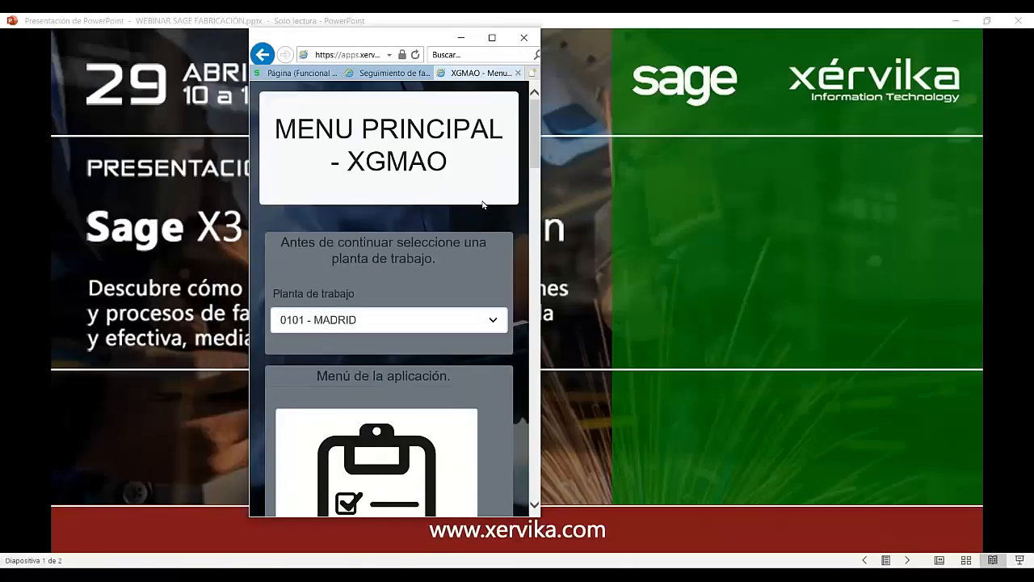
left_click(492, 38)
scroll(495, 261, "down", 5)
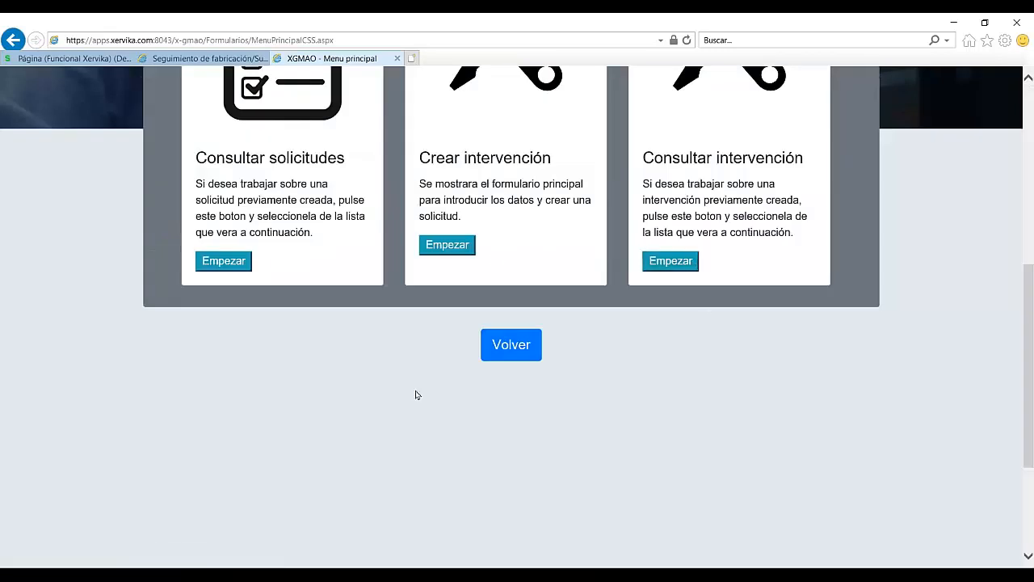
left_click(45, 62)
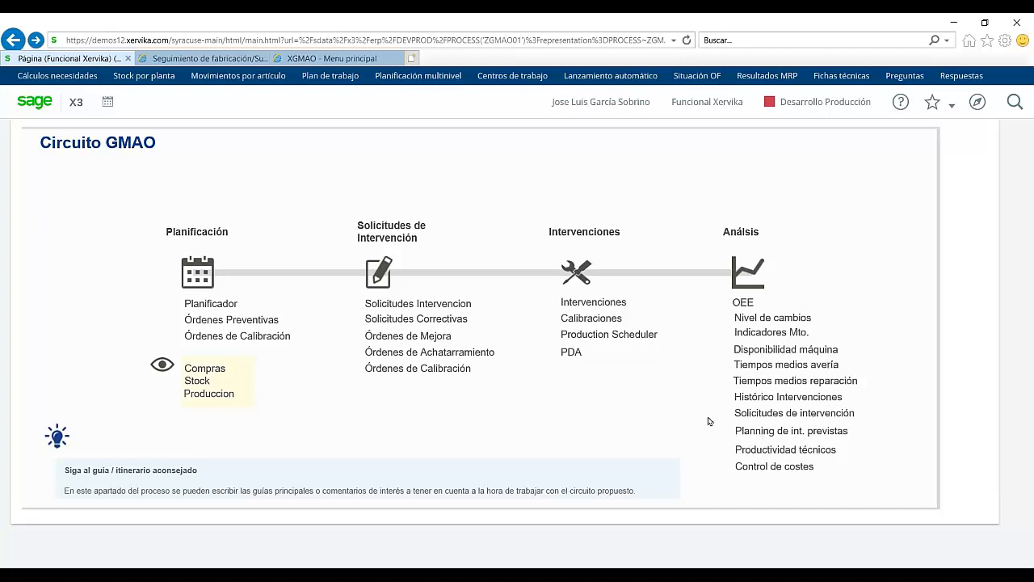
Step: From the landing page, view SETUP X-GMAO, then open Coste Industrial de Fabricación from PRODUCCION
left_click(10, 46)
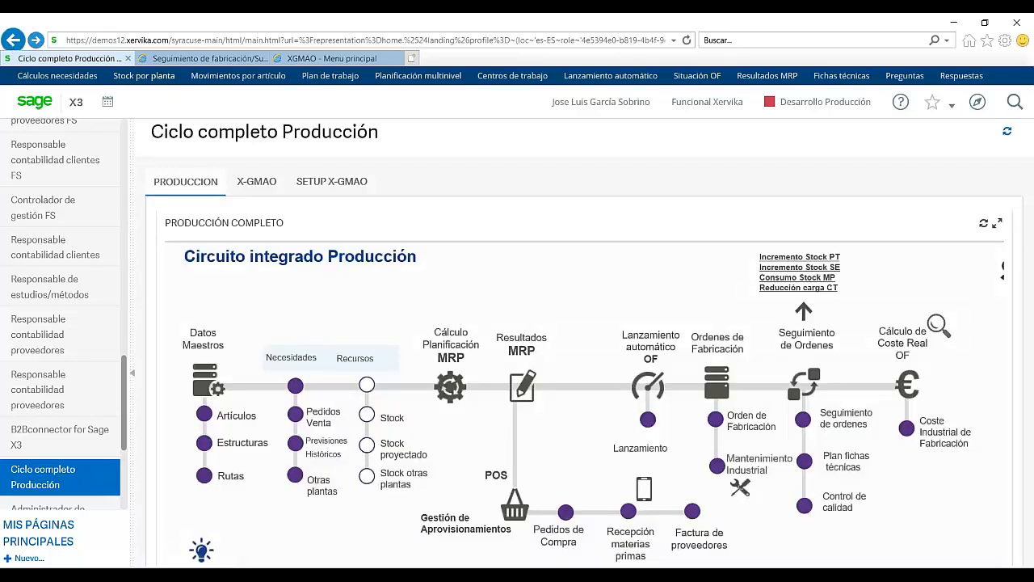
left_click(331, 181)
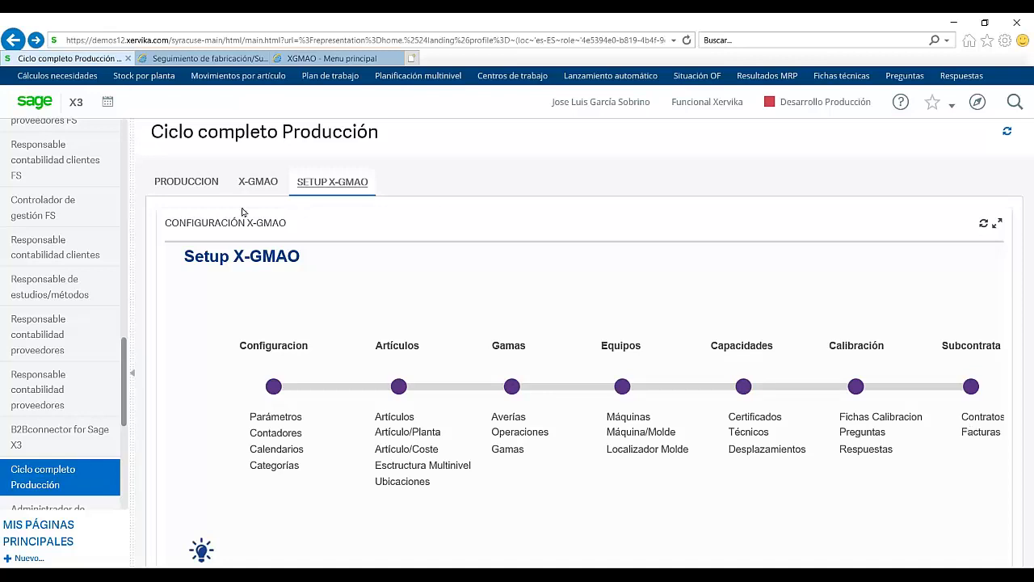
left_click(187, 185)
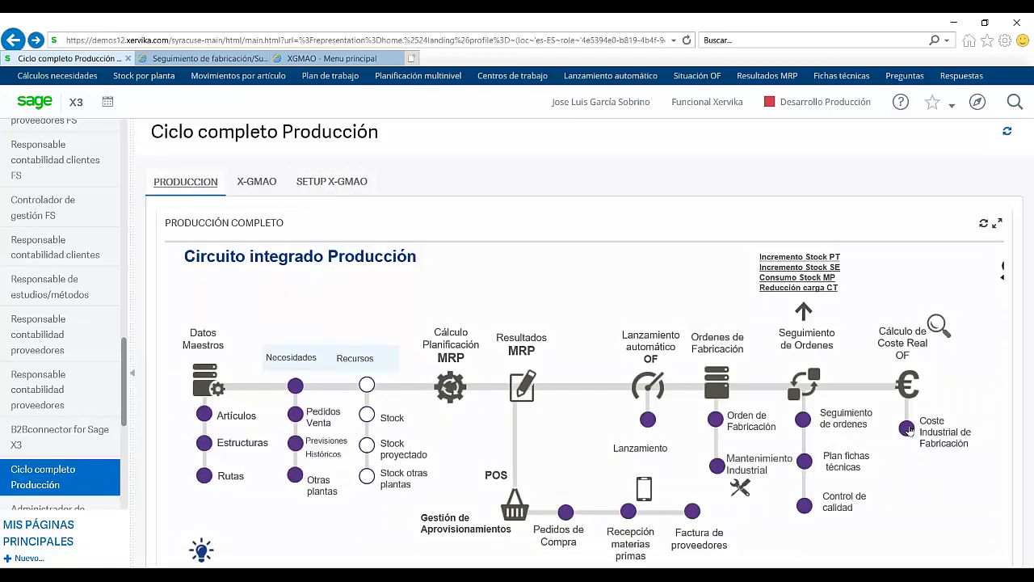
left_click(907, 428)
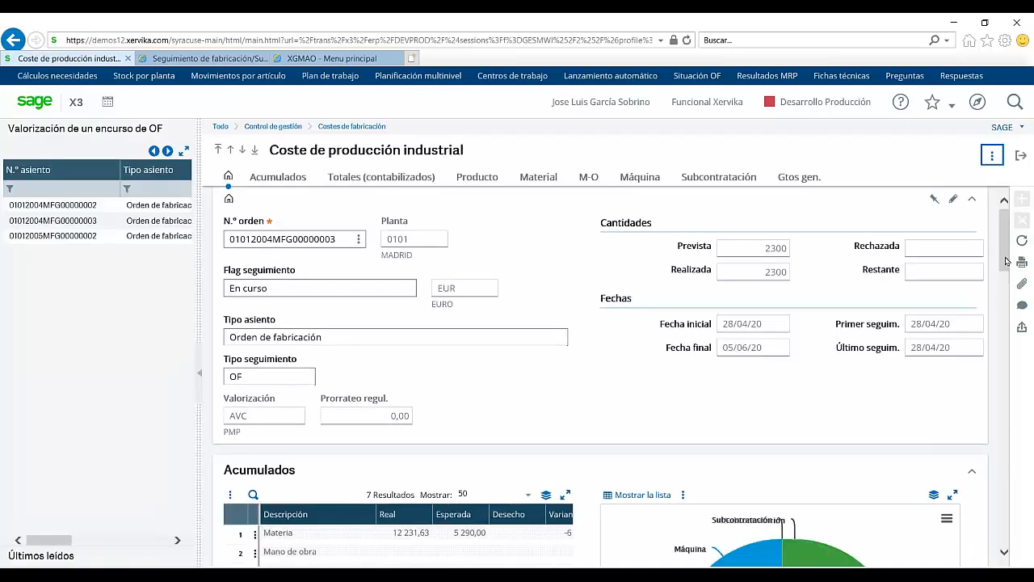
Step: Review the Acumulados, Producto and Material cost lines, close the record, and maximise the production circuit diagram
left_click_drag(1005, 260, 1004, 307)
mouse_move(838, 323)
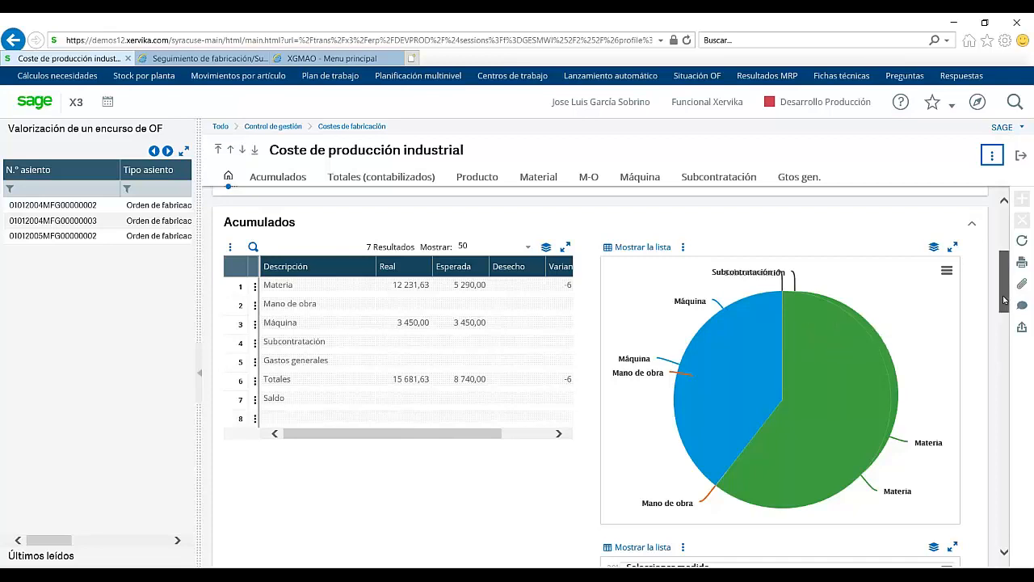
left_click_drag(1004, 300, 993, 435)
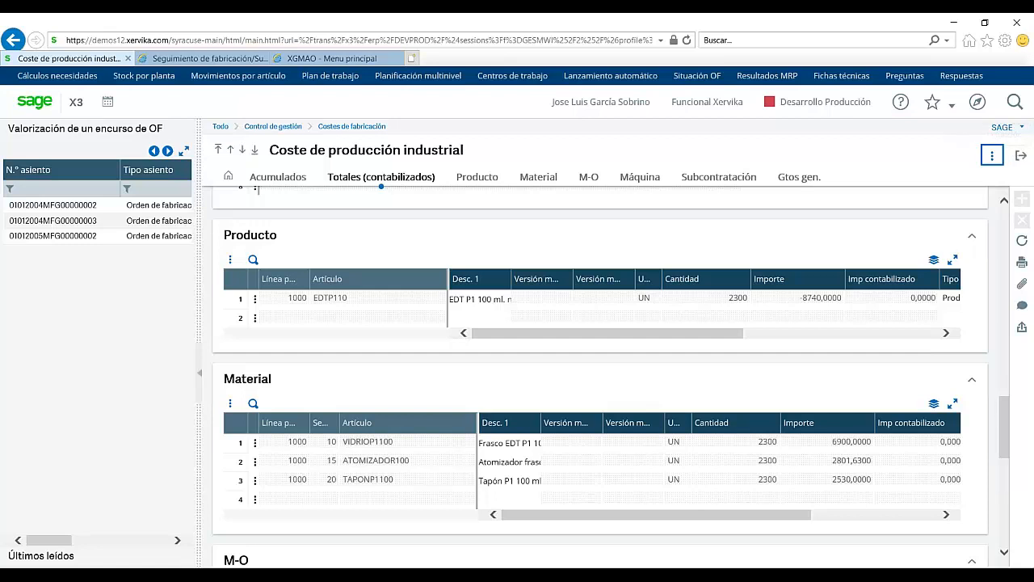
left_click(1022, 155)
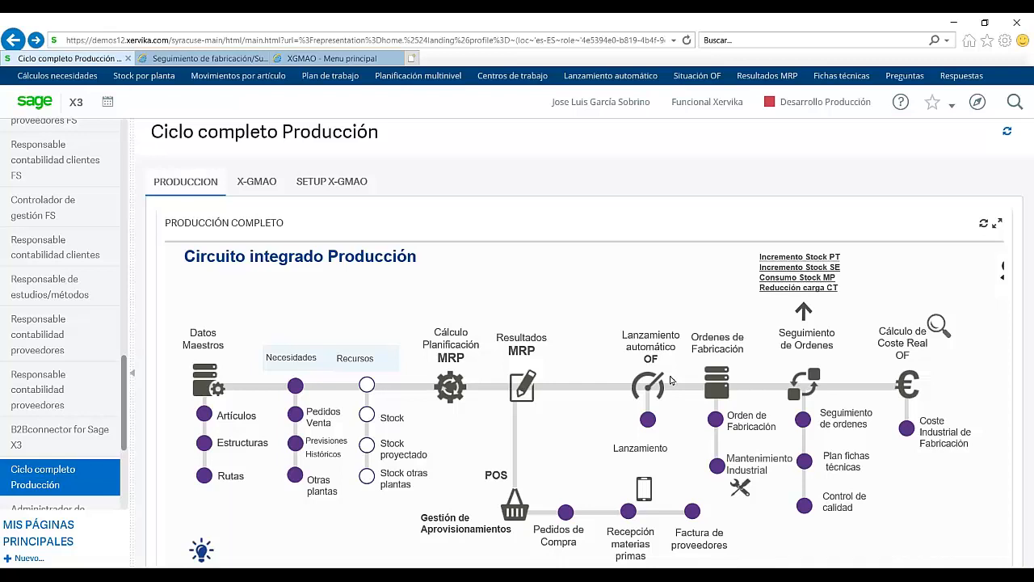
left_click(997, 224)
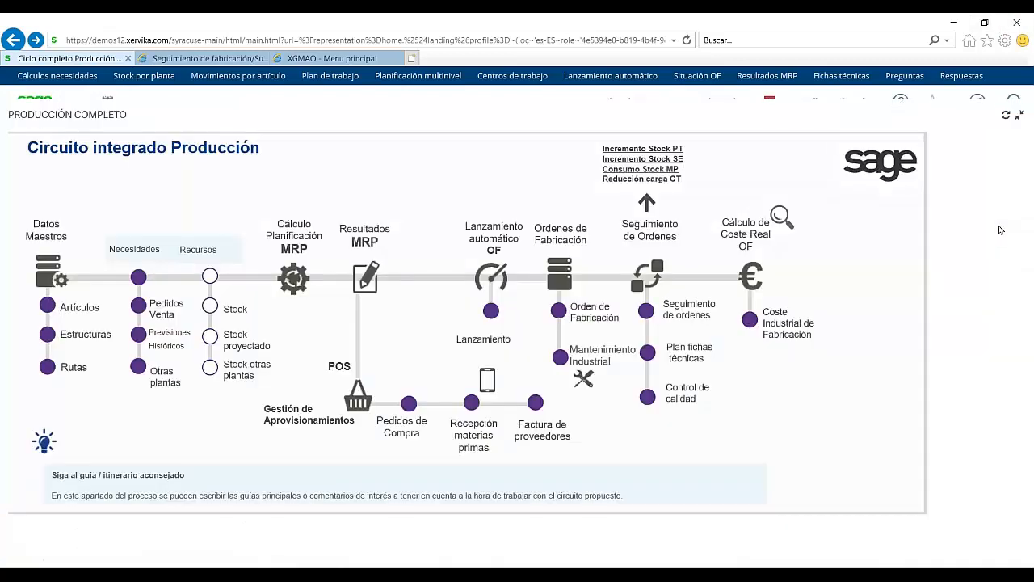
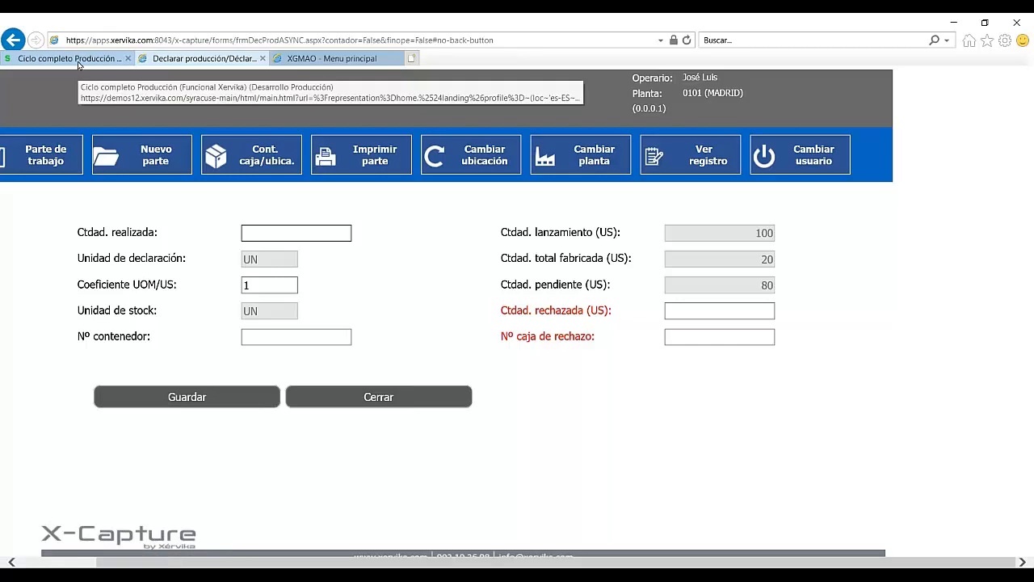
Step: Open a fresh browser tab for X-SGA alongside the X-Capture production declaration
left_click(78, 65)
Step: On the X-SGA access page, enter the operator's username and password, choose Español, and submit
left_click(489, 390)
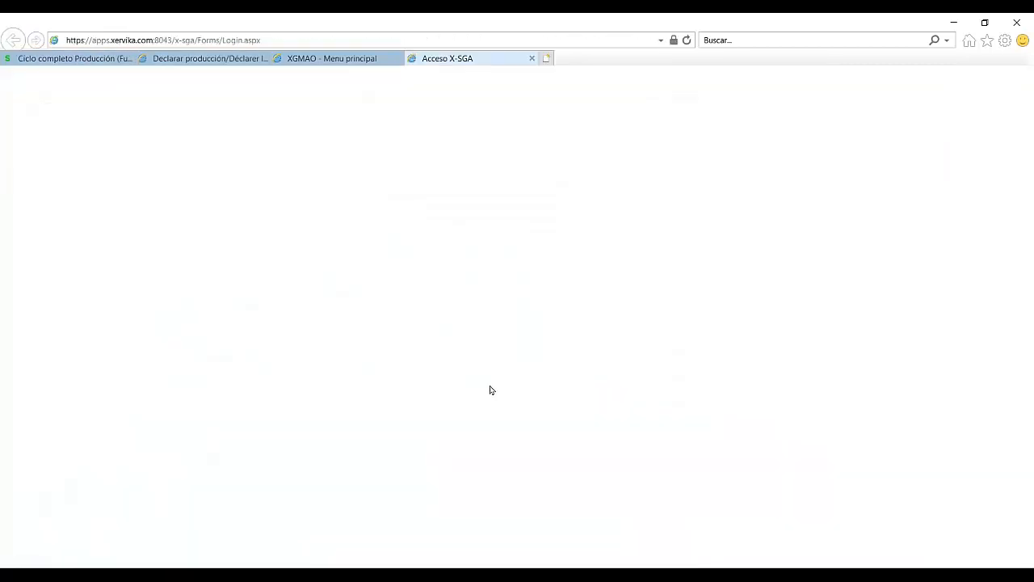
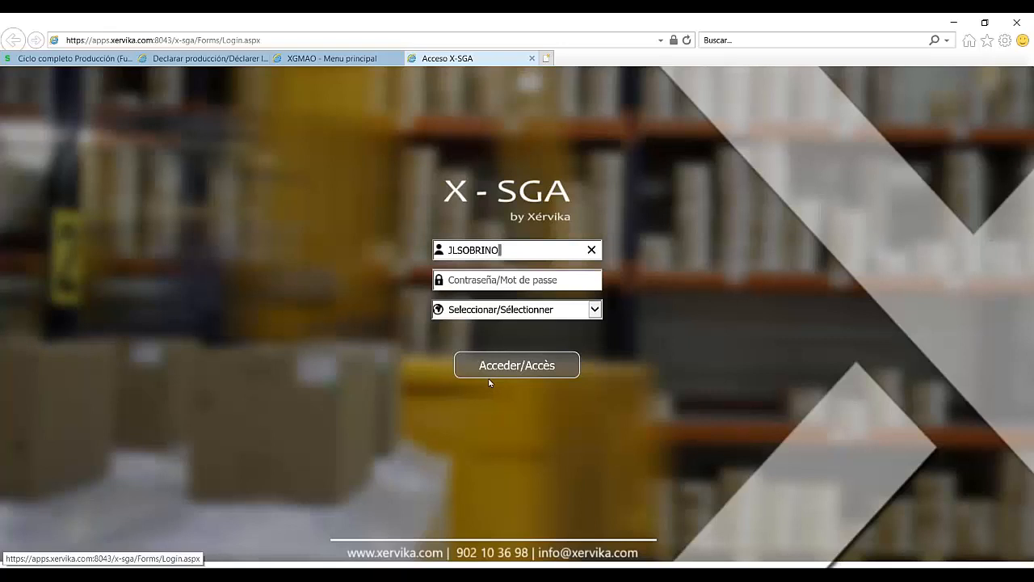
key("Tab")
type("•••")
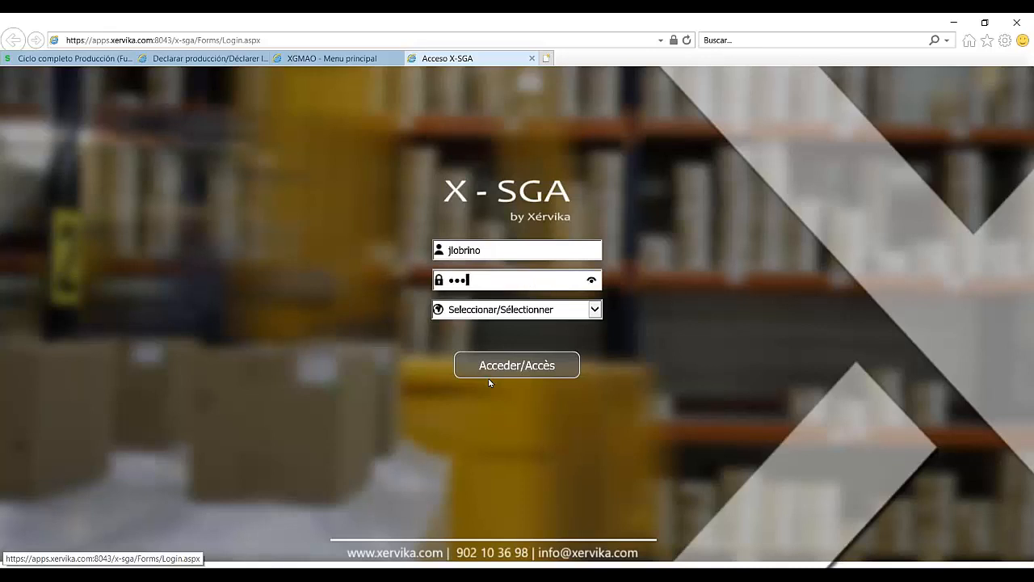
type("••••••")
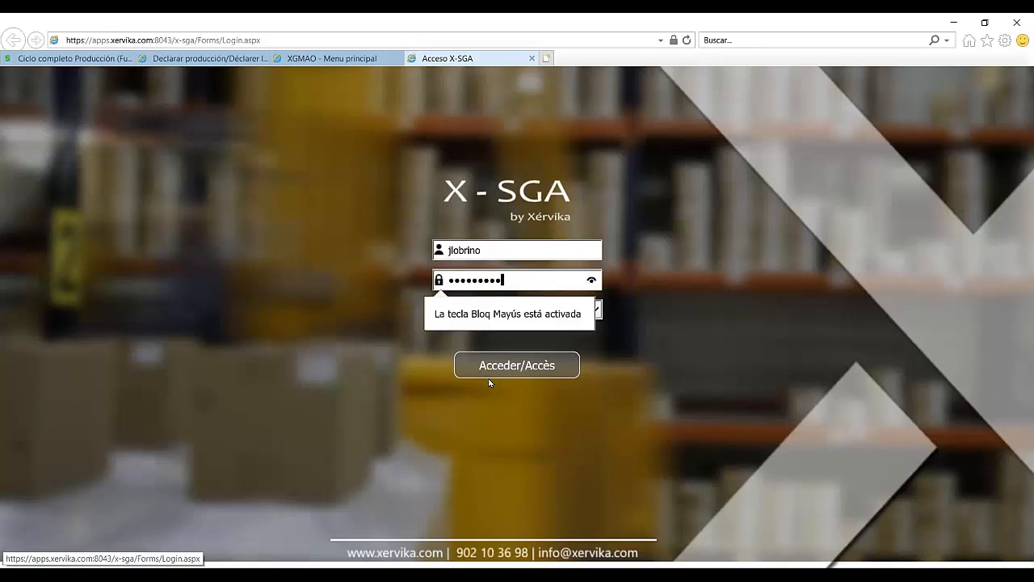
type("••")
left_click(600, 317)
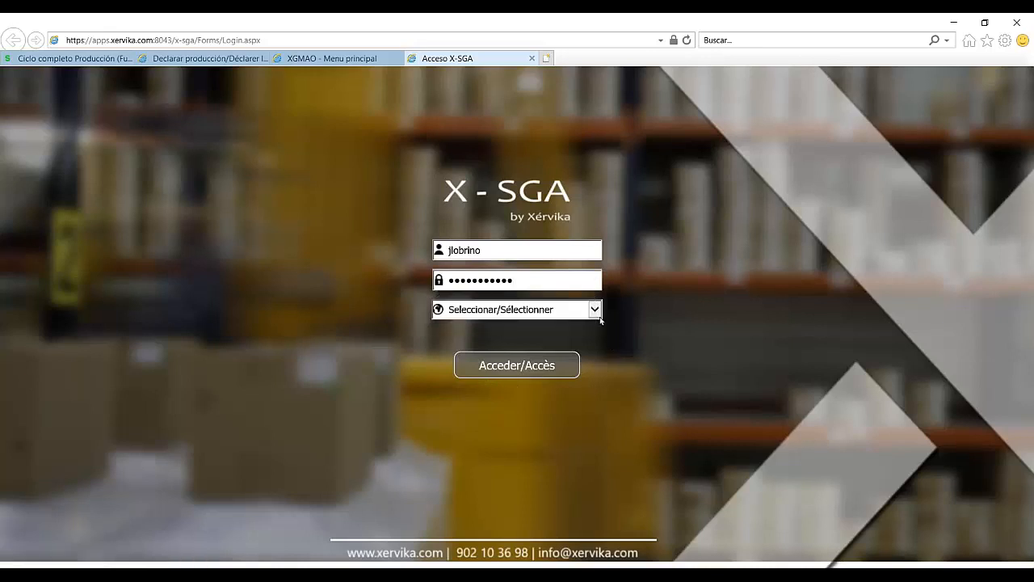
left_click(600, 315)
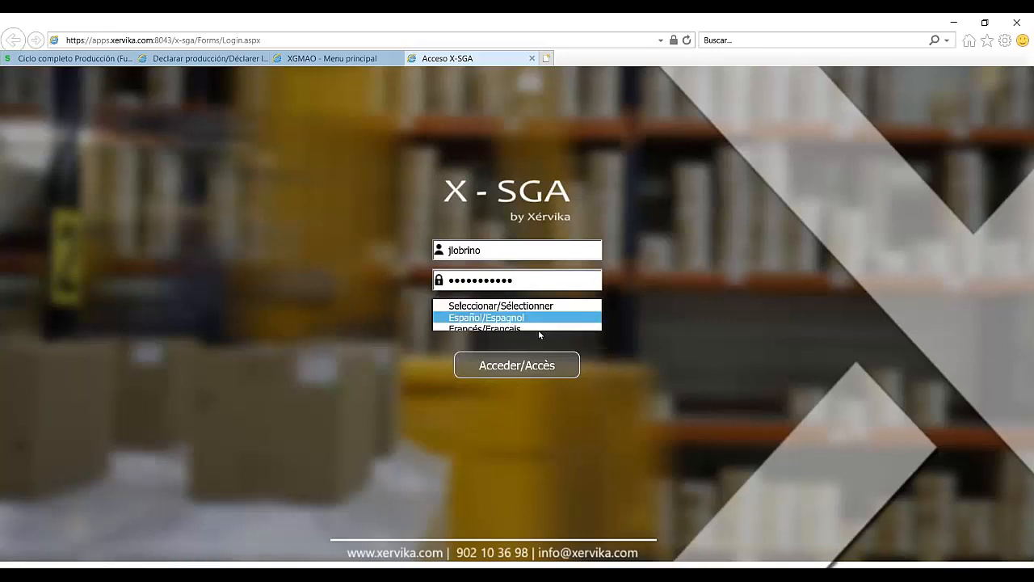
left_click(539, 328)
left_click(537, 367)
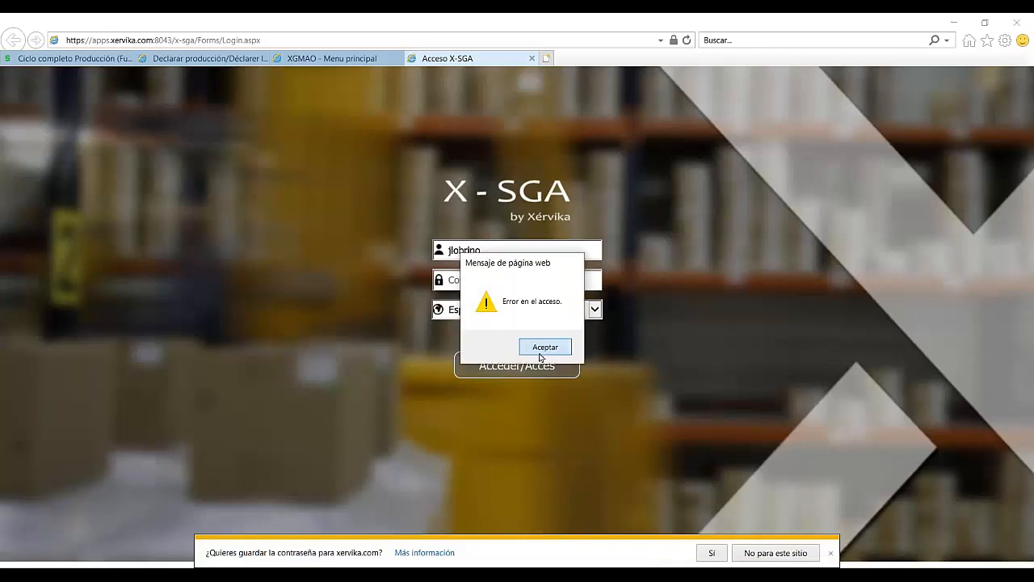
Step: After the login error, re-enter the operator's username and password and log in with Español
left_click(533, 349)
type("JL")
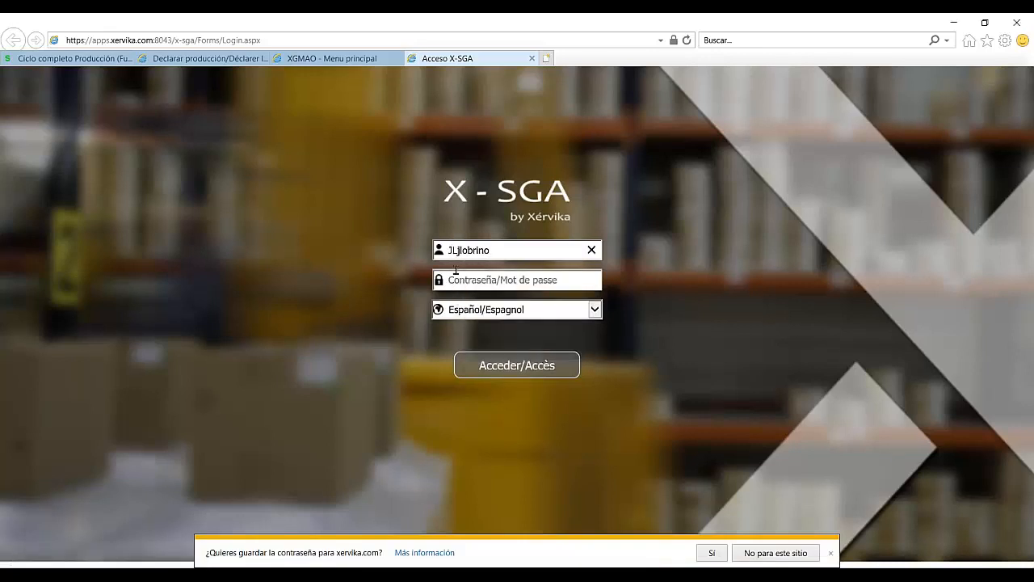
key("BackSpace")
key("BackSpace")
left_click_drag(482, 251, 327, 256)
key("Tab")
type("*****")
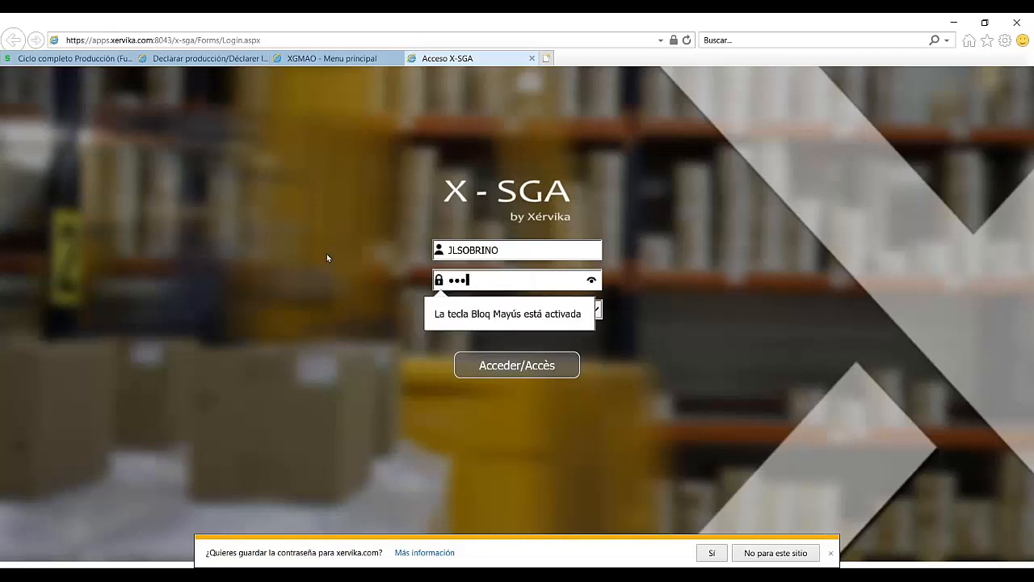
type("******")
left_click(591, 311)
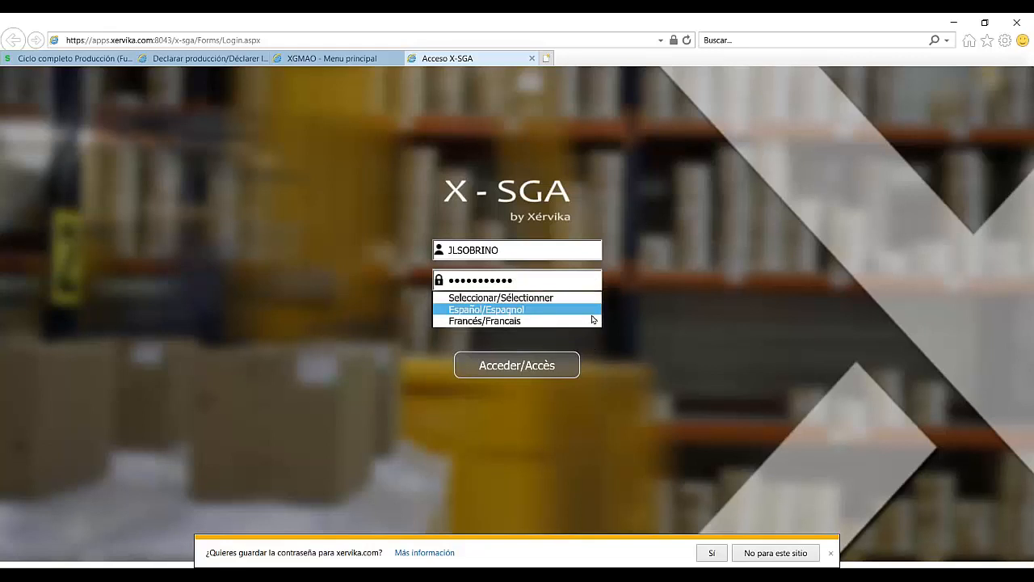
left_click(522, 310)
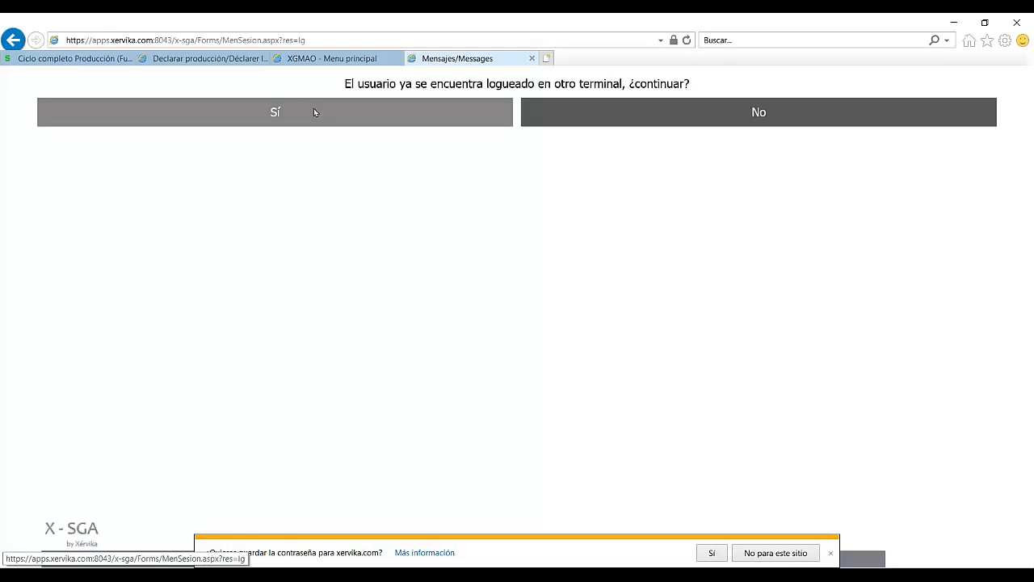
Step: Confirm Sí to continue despite the other terminal's session, and choose 'No para este sitio' for saving the password
left_click(314, 112)
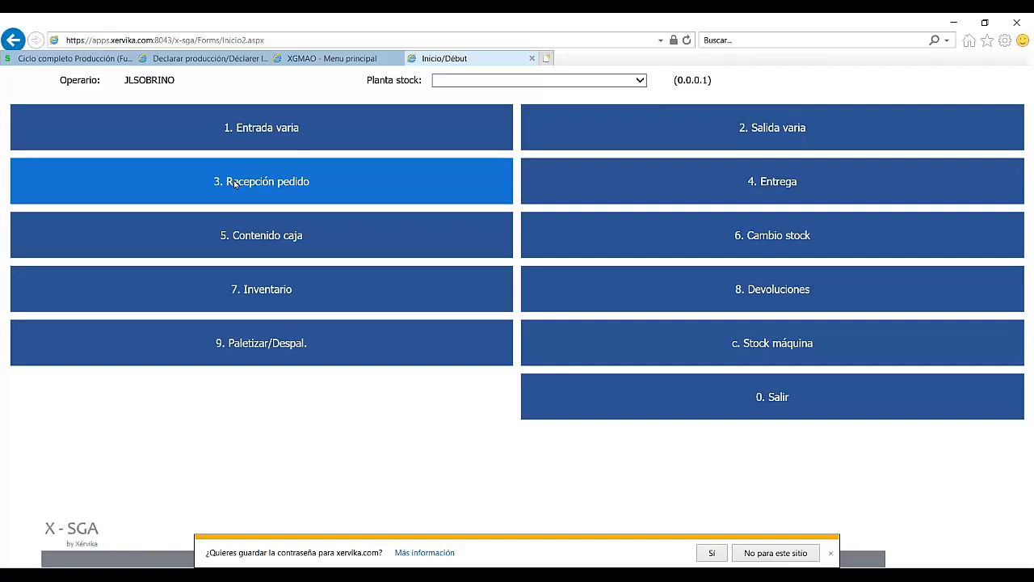
left_click(779, 553)
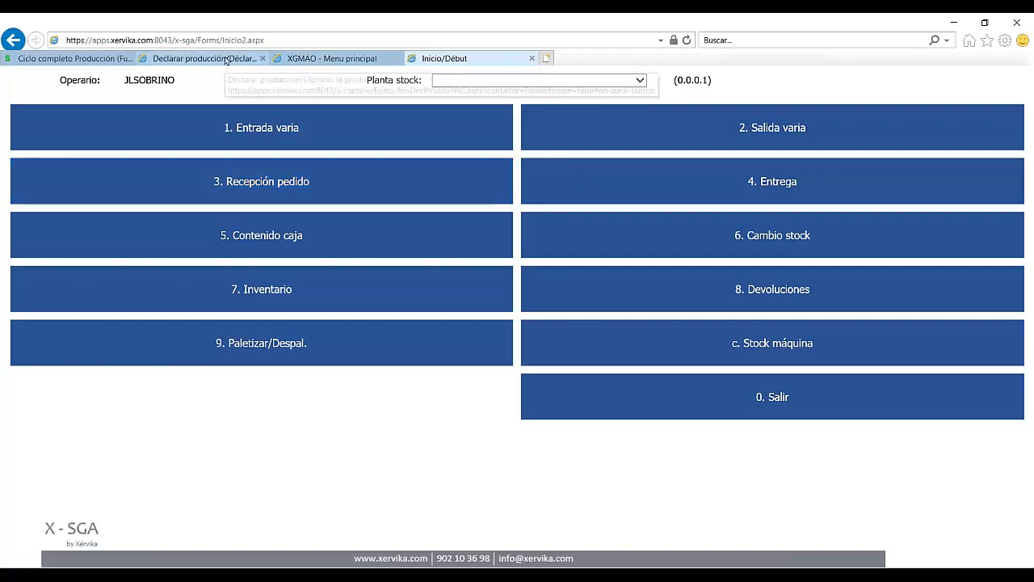
mouse_move(481, 575)
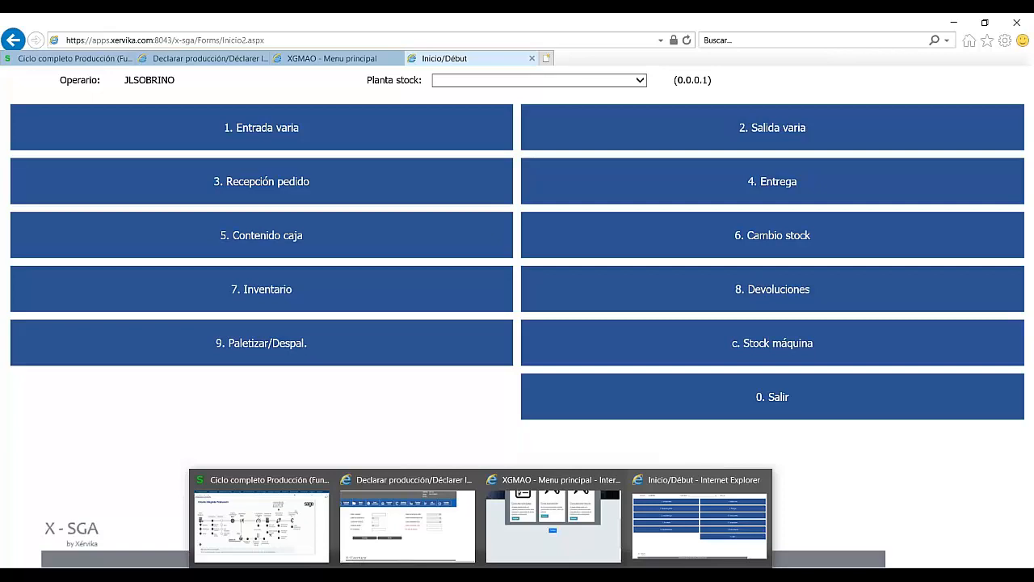
left_click(688, 510)
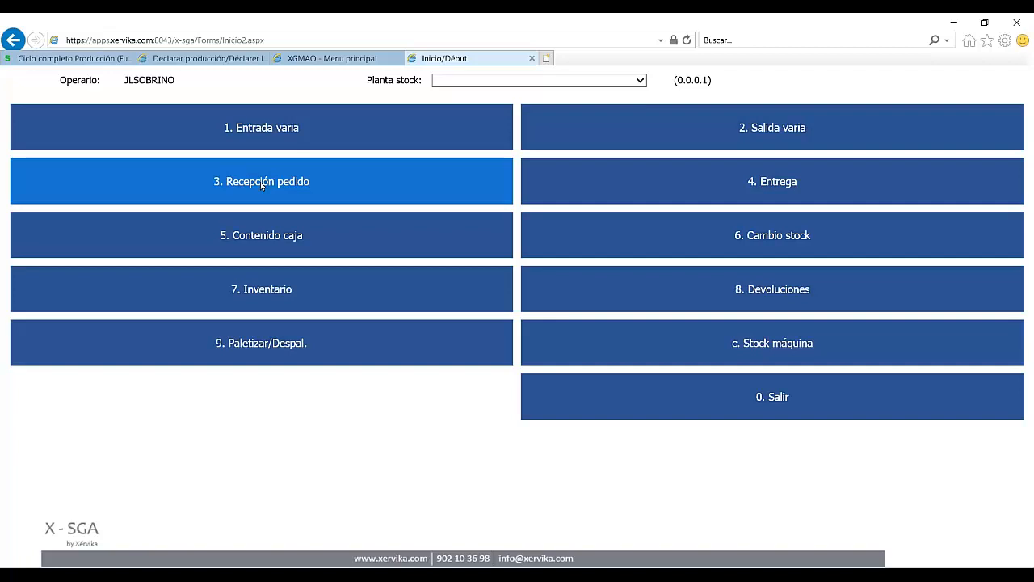
Step: Switch back to the Declarar producción tab and scroll the form to the left
left_click(179, 59)
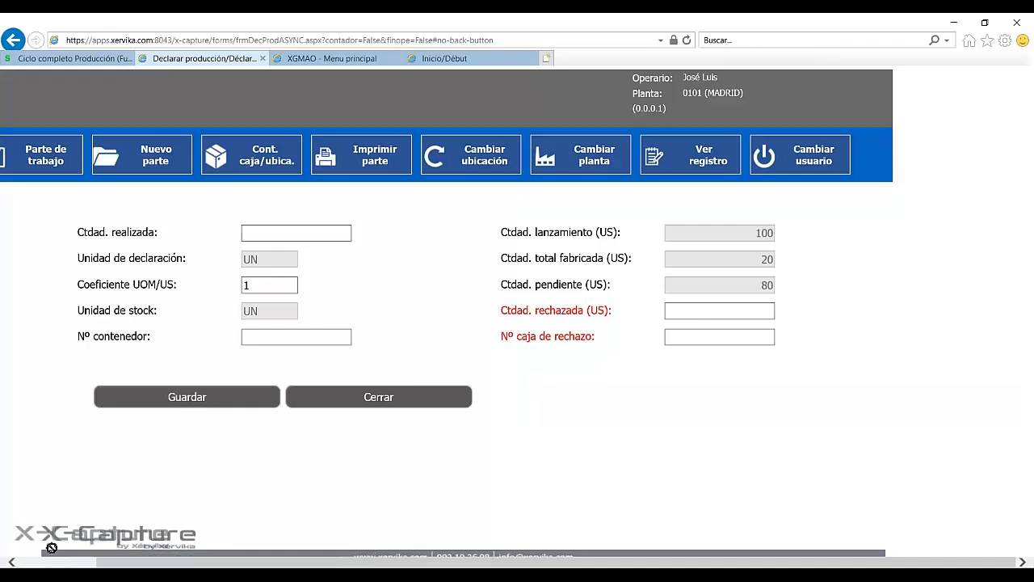
left_click_drag(101, 562, 10, 561)
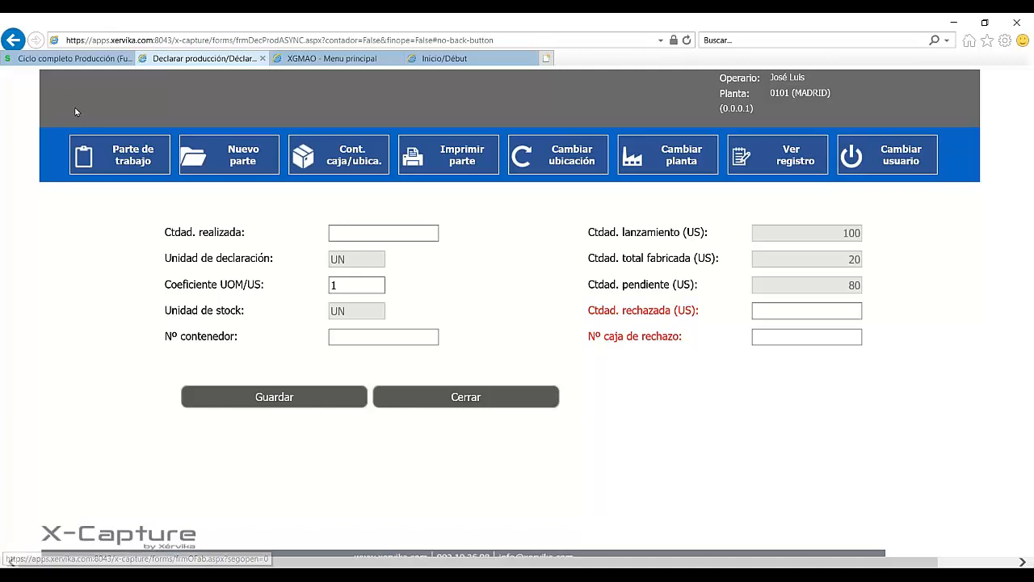
Step: On Ciclo completo Producción, stay on the page, restore the layout, and open SETUP X-GMAO then X-GMAO
left_click(79, 61)
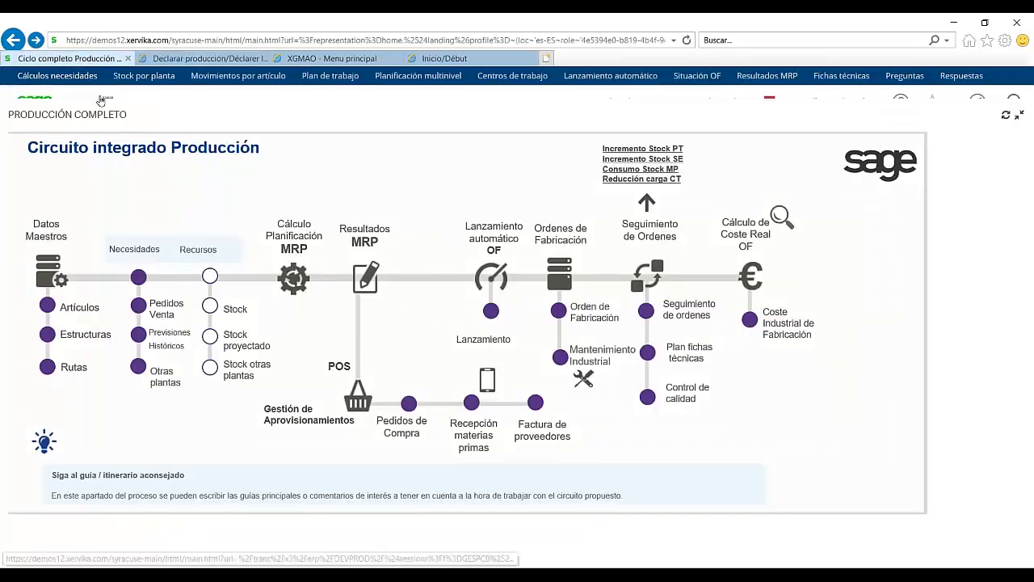
left_click(13, 39)
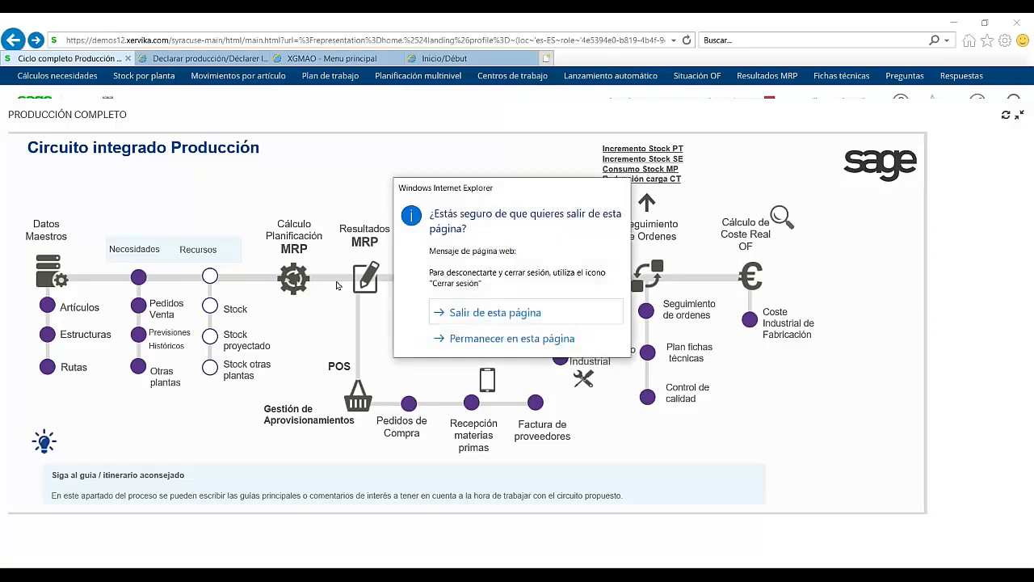
left_click(511, 337)
left_click(1021, 118)
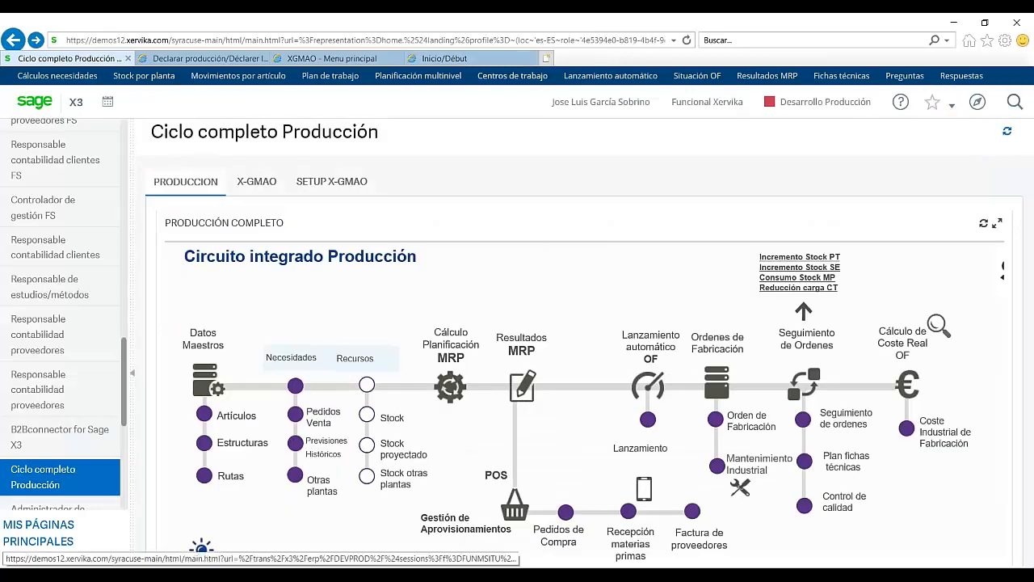
left_click(331, 181)
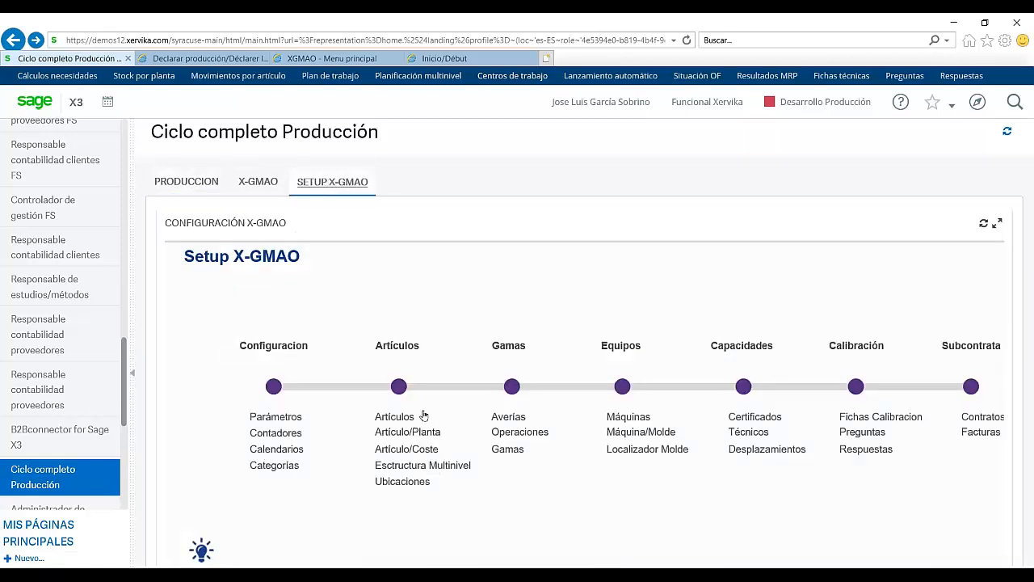
left_click(255, 183)
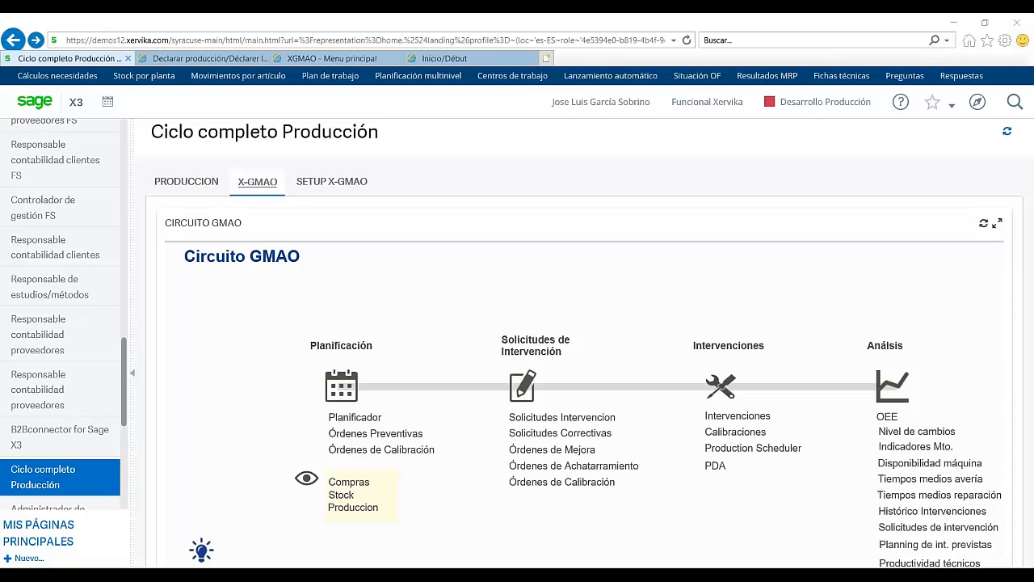
Step: Switch to WEBINAR SAGE FABRICACIÓN.pptx and show slide 2 in Vista Lectura
key("alt+Tab")
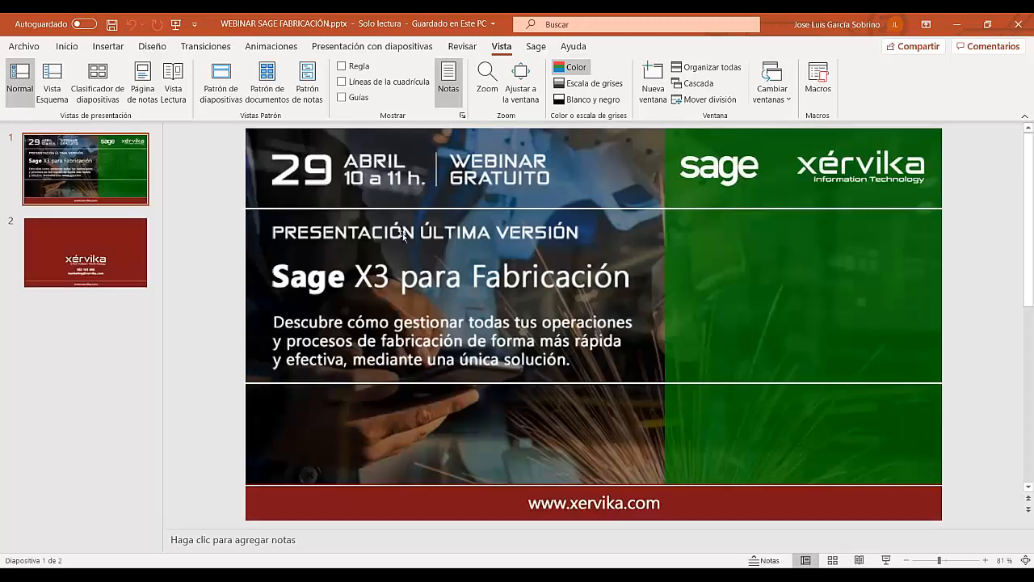
scroll(403, 236, "down", 1)
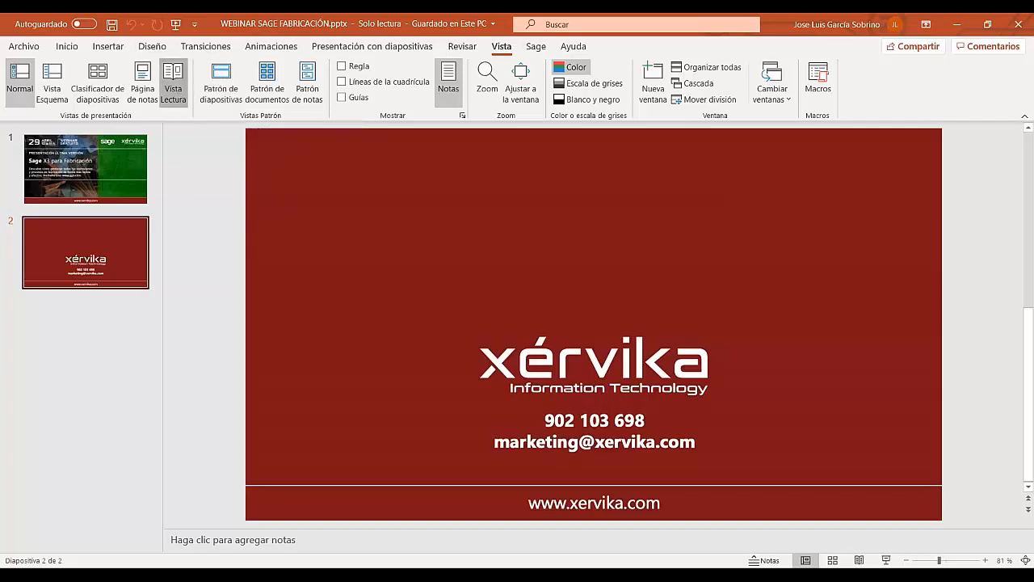
left_click(173, 85)
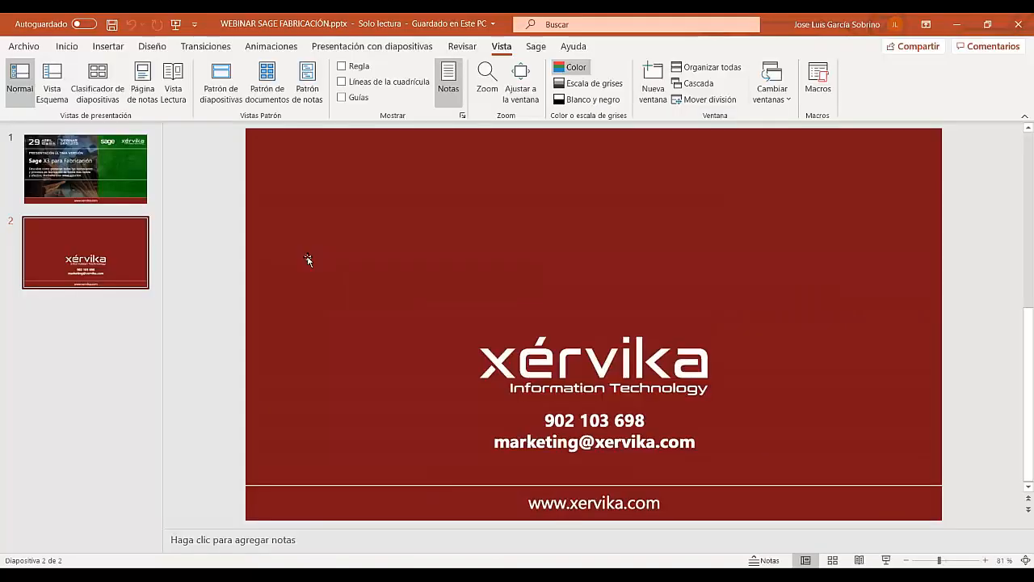
left_click(308, 259)
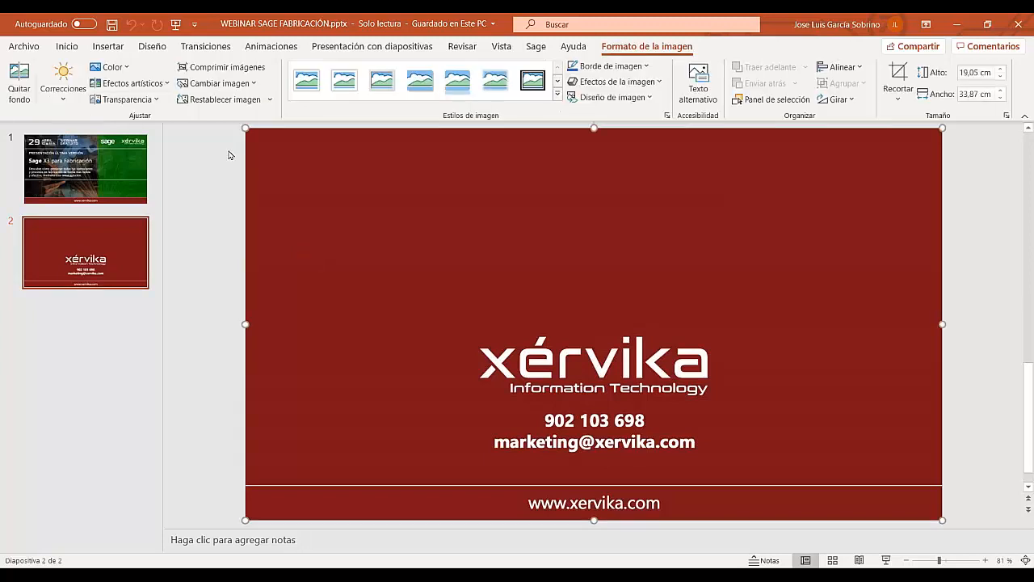
left_click(227, 149)
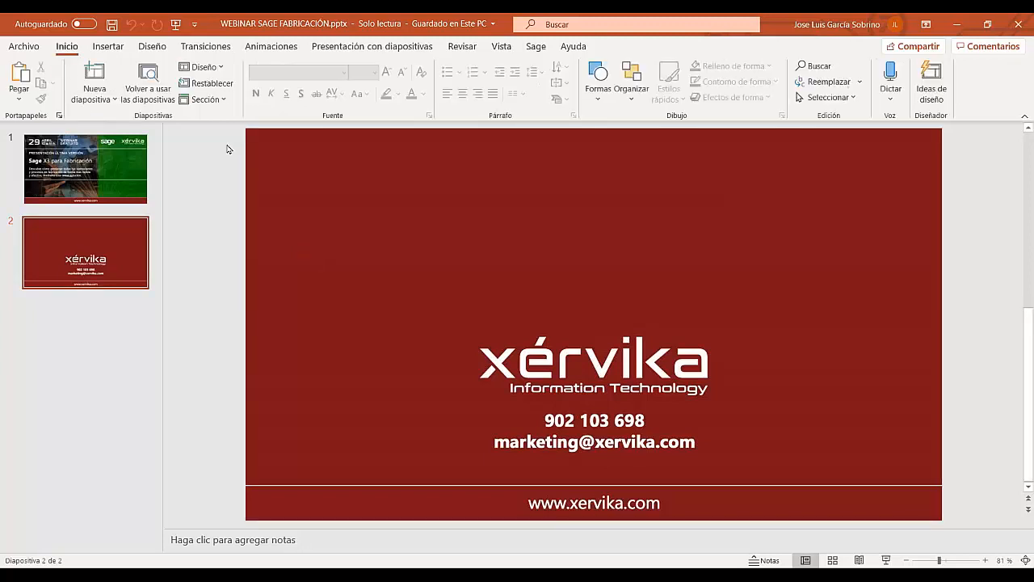